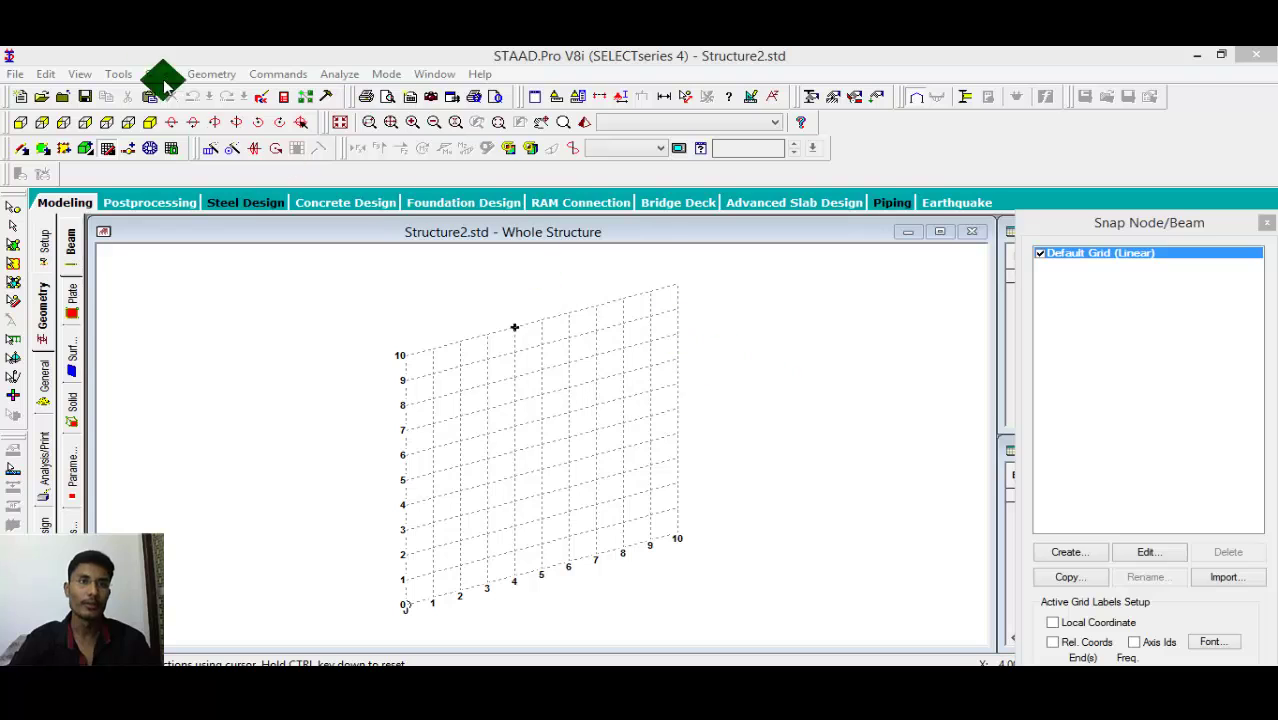
Launch the Structure Wizard and start a Howe Roof model from the truss prototypes.
{"action": "left_click", "coordinate": [210, 74]}
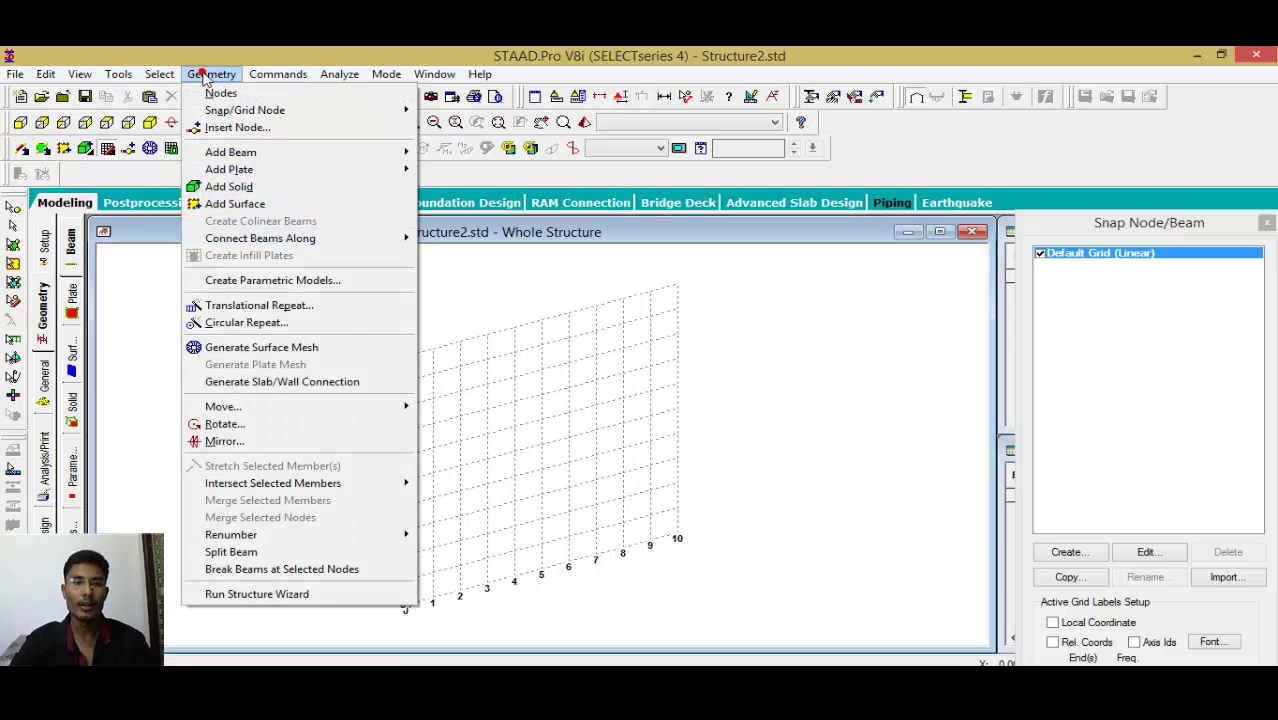
{"action": "left_click", "coordinate": [313, 594]}
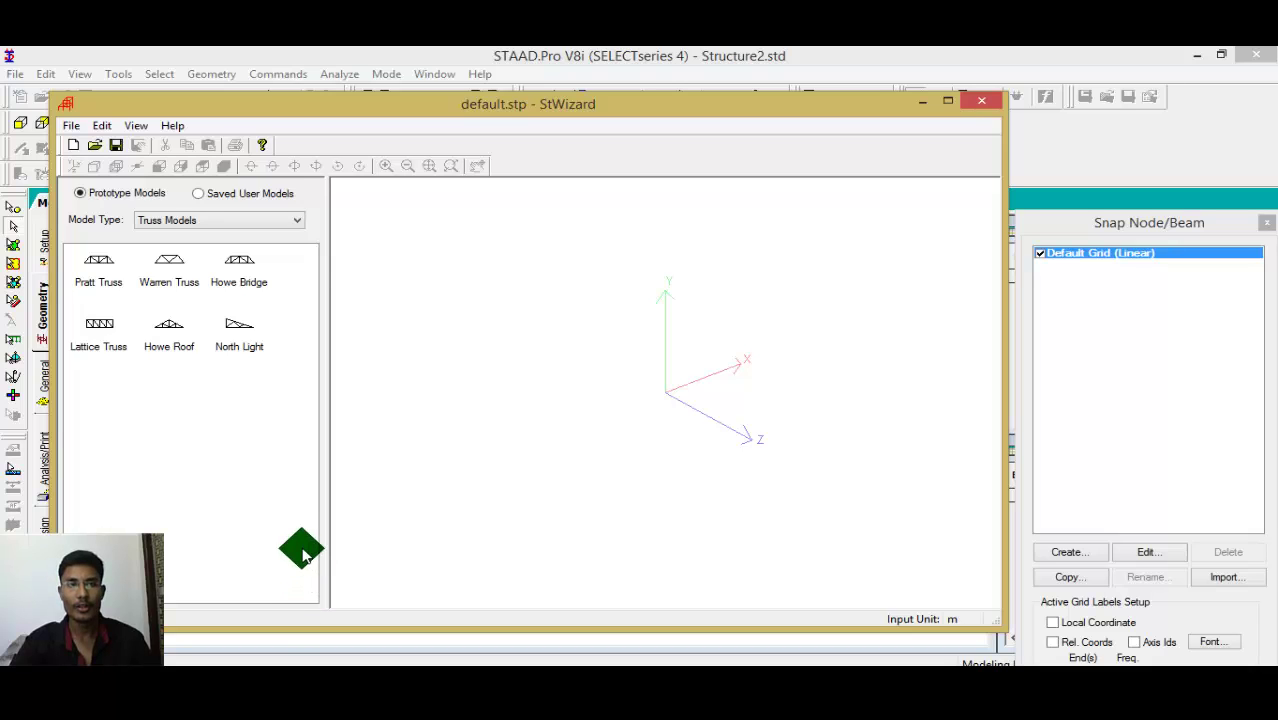
{"action": "double_click", "coordinate": [180, 350]}
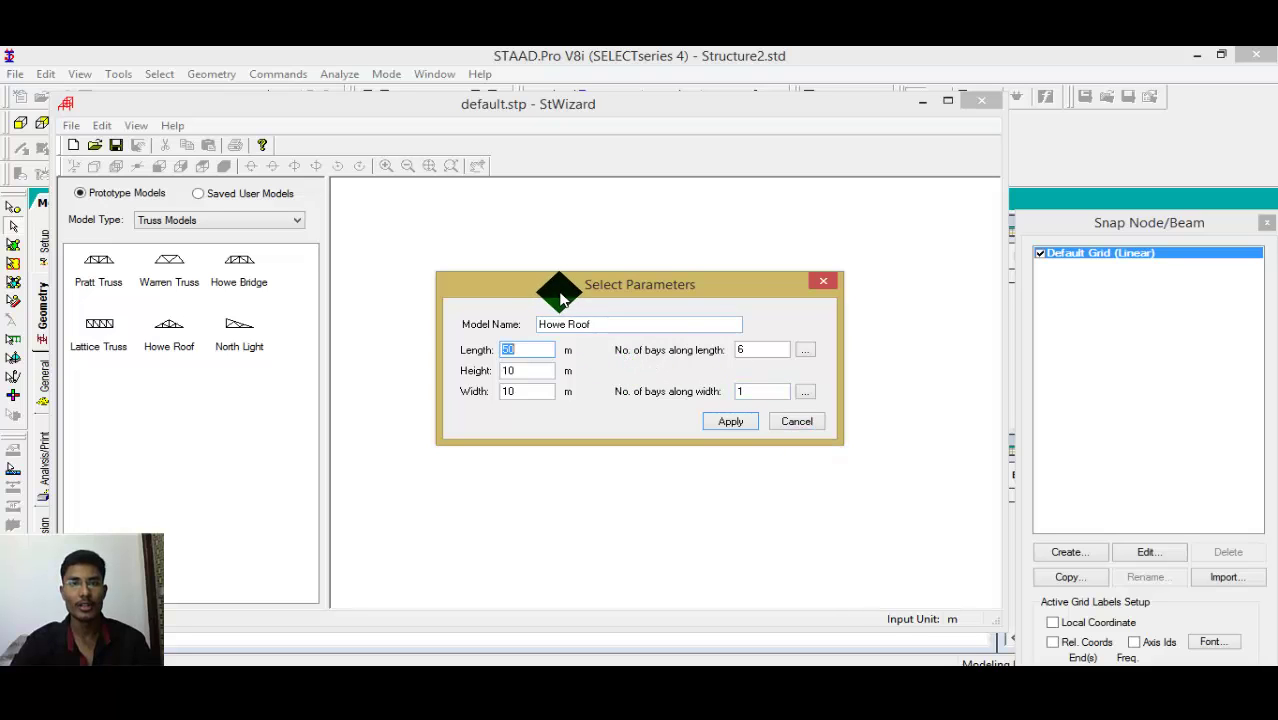
{"action": "left_click_drag", "start_coordinate": [556, 285], "coordinate": [543, 317]}
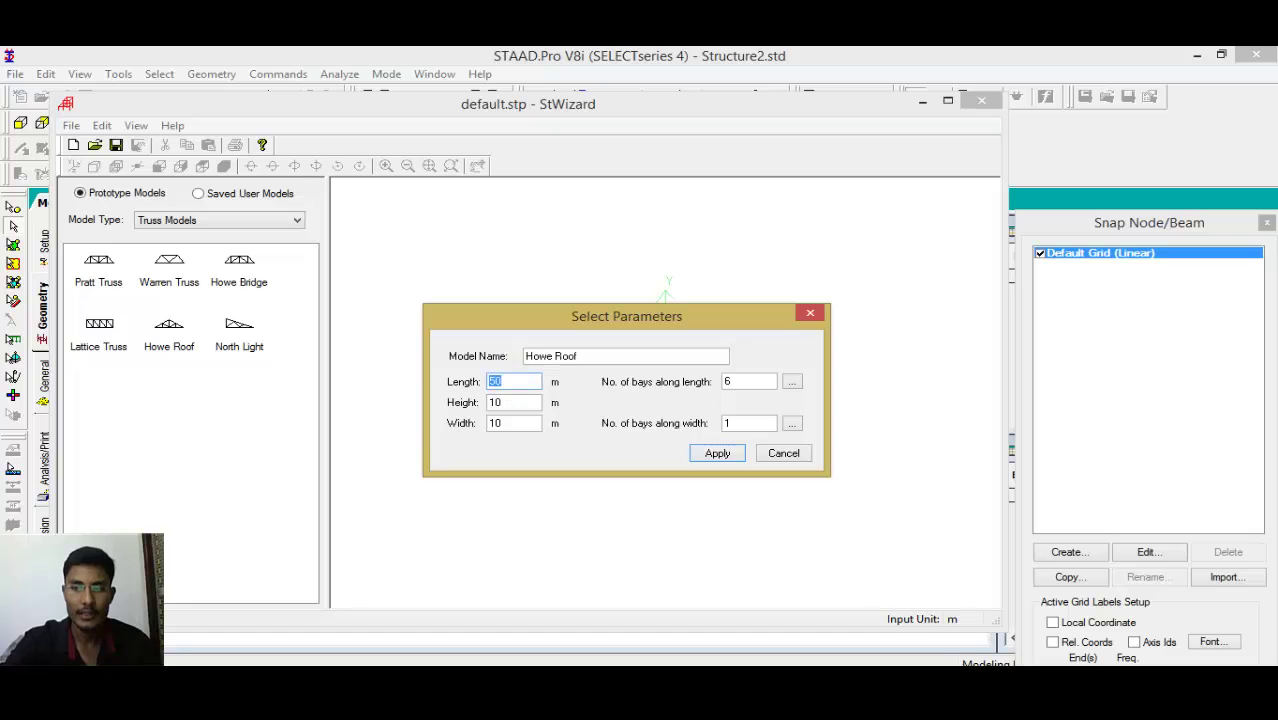
Set the Howe roof's length to 7 m and its height to 2 m.
{"action": "key", "text": "BackSpace"}
{"action": "key", "text": "BackSpace"}
{"action": "key", "text": "Return"}
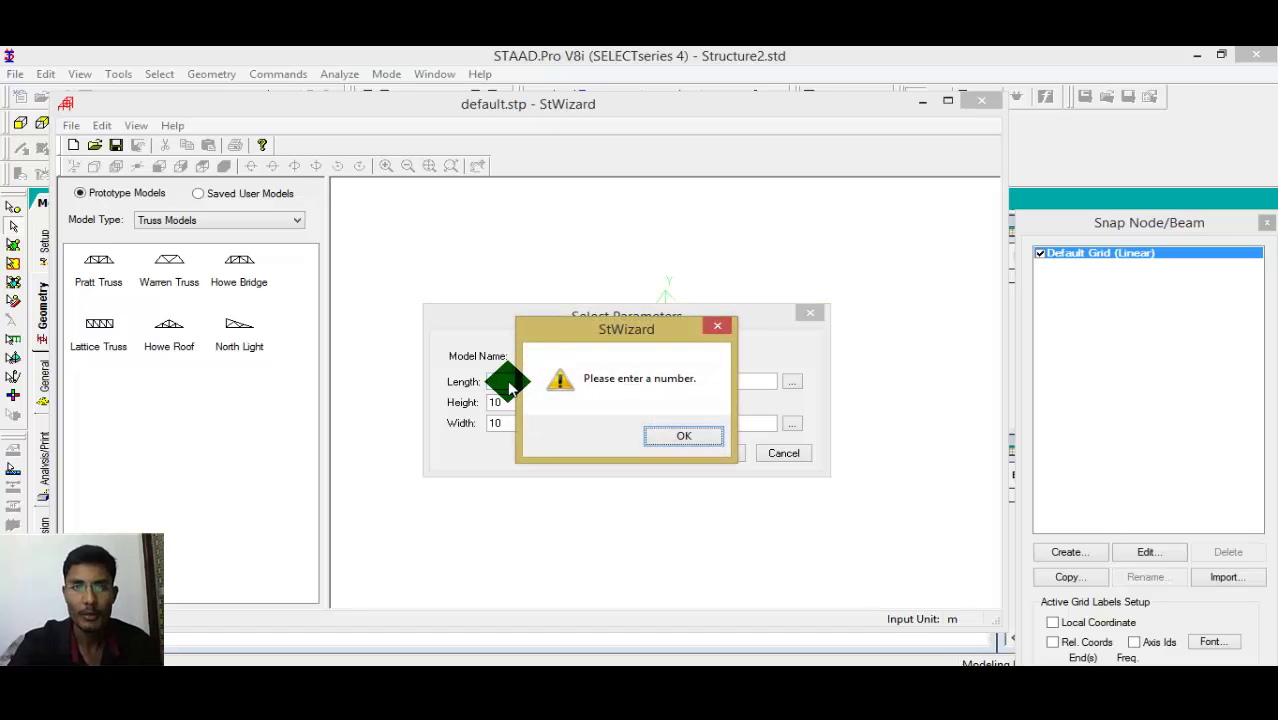
{"action": "left_click", "coordinate": [670, 440]}
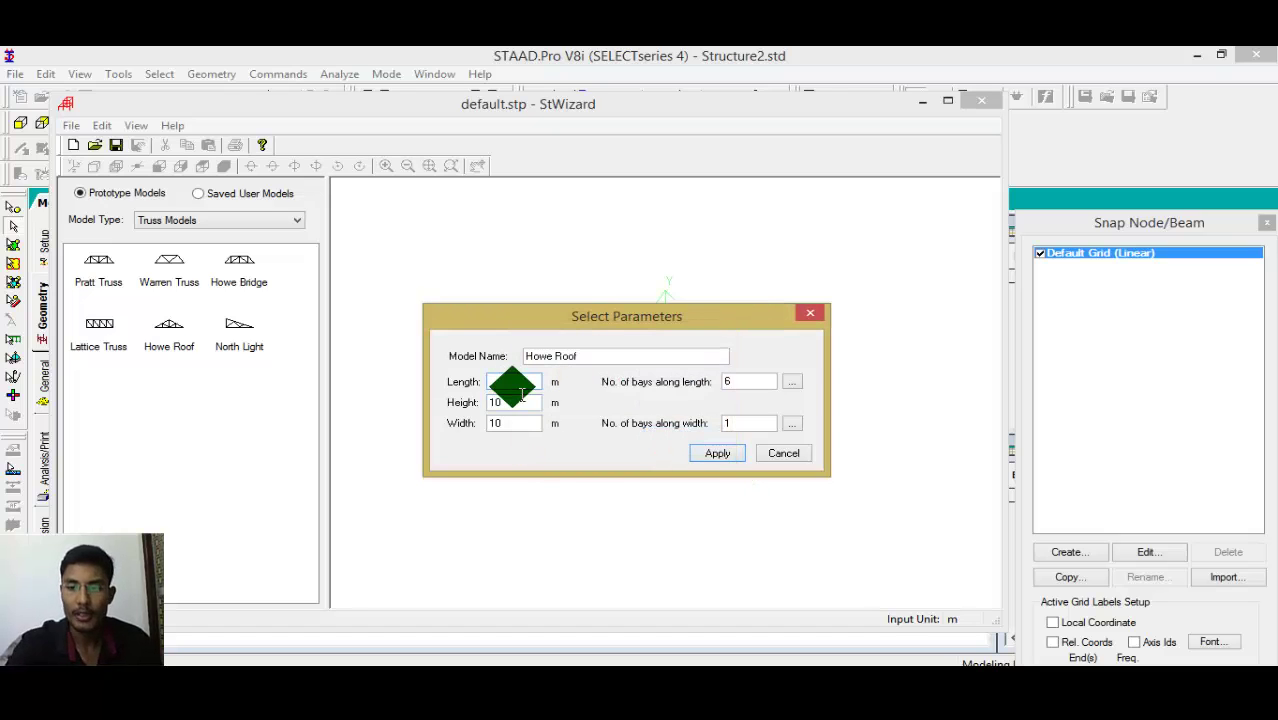
{"action": "left_click", "coordinate": [513, 403]}
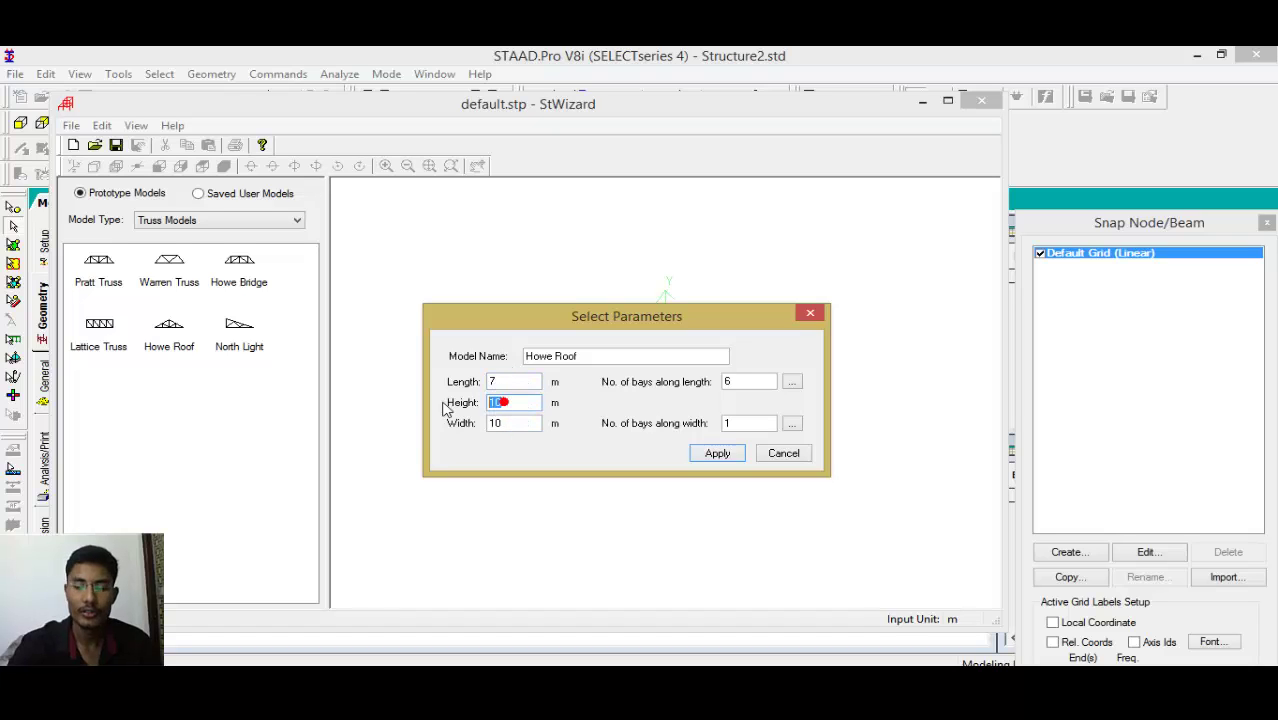
{"action": "left_click_drag", "start_coordinate": [444, 404], "coordinate": [444, 404]}
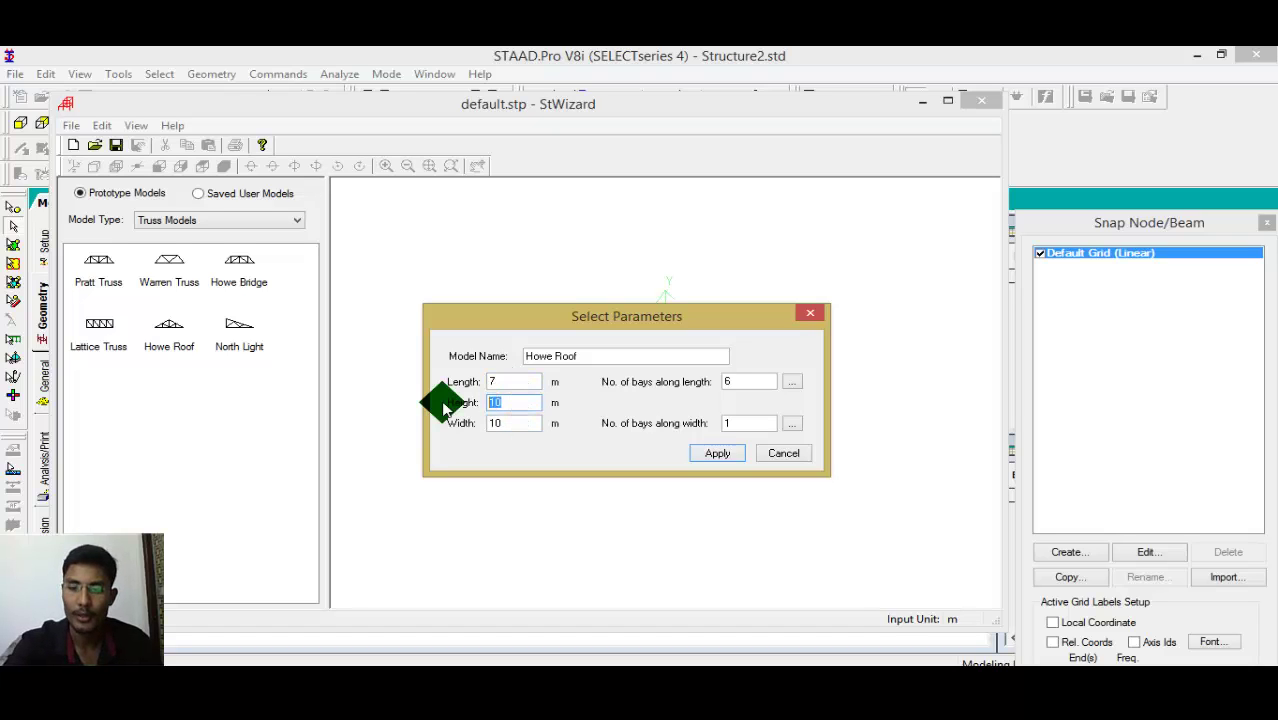
{"action": "type", "text": "2"}
{"action": "left_click", "coordinate": [510, 424]}
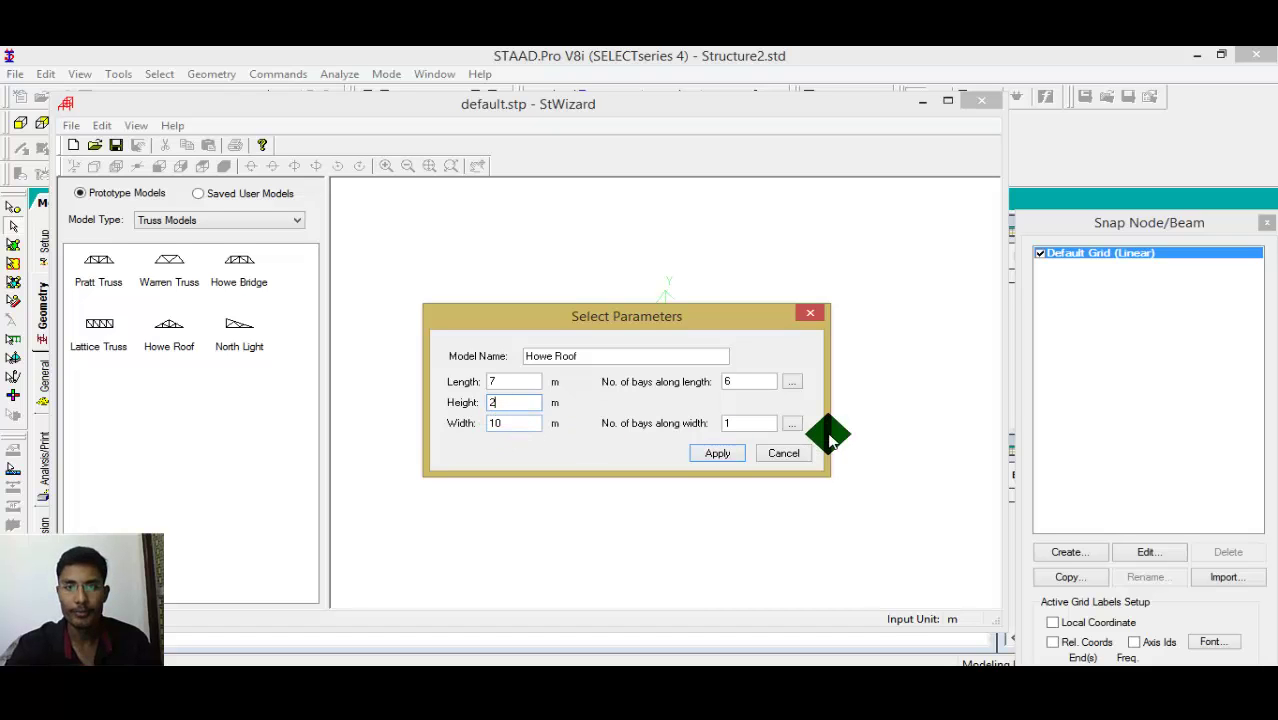
Set the Howe roof to 5 bays along the width and 6 bays along the length.
{"action": "double_click", "coordinate": [740, 423]}
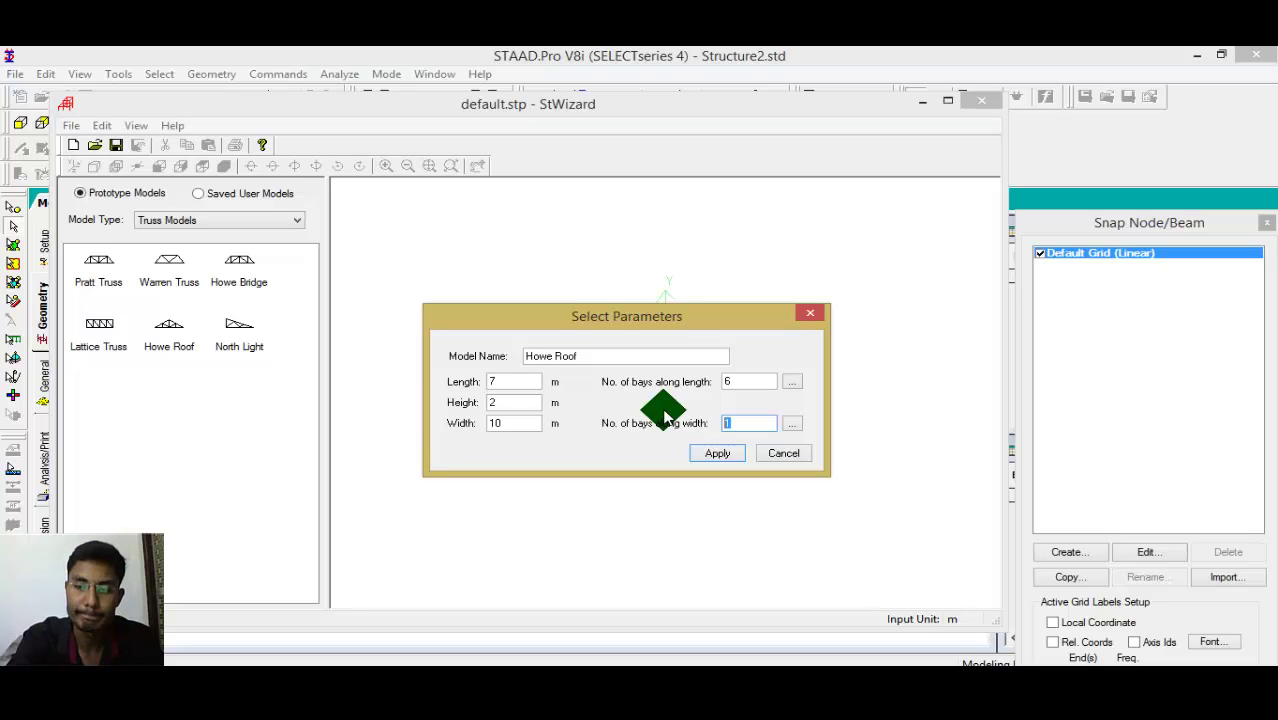
{"action": "type", "text": "10"}
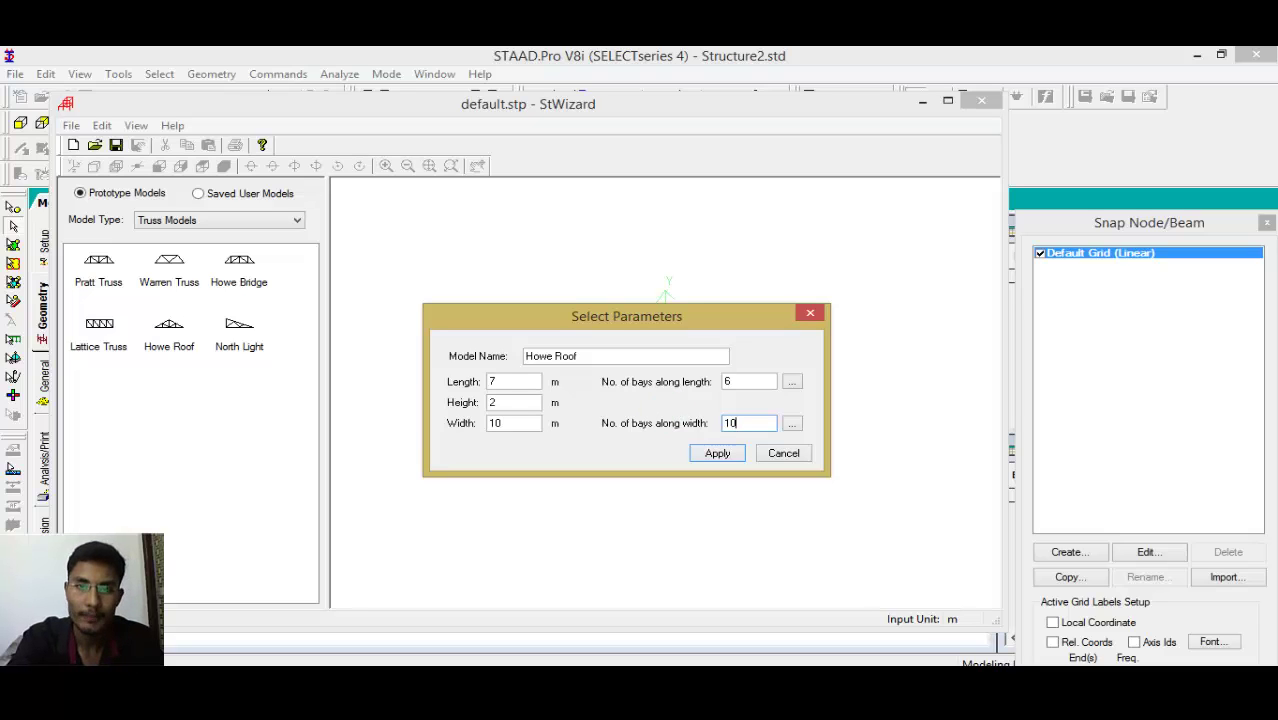
{"action": "left_click", "coordinate": [742, 388]}
{"action": "key", "text": "Return"}
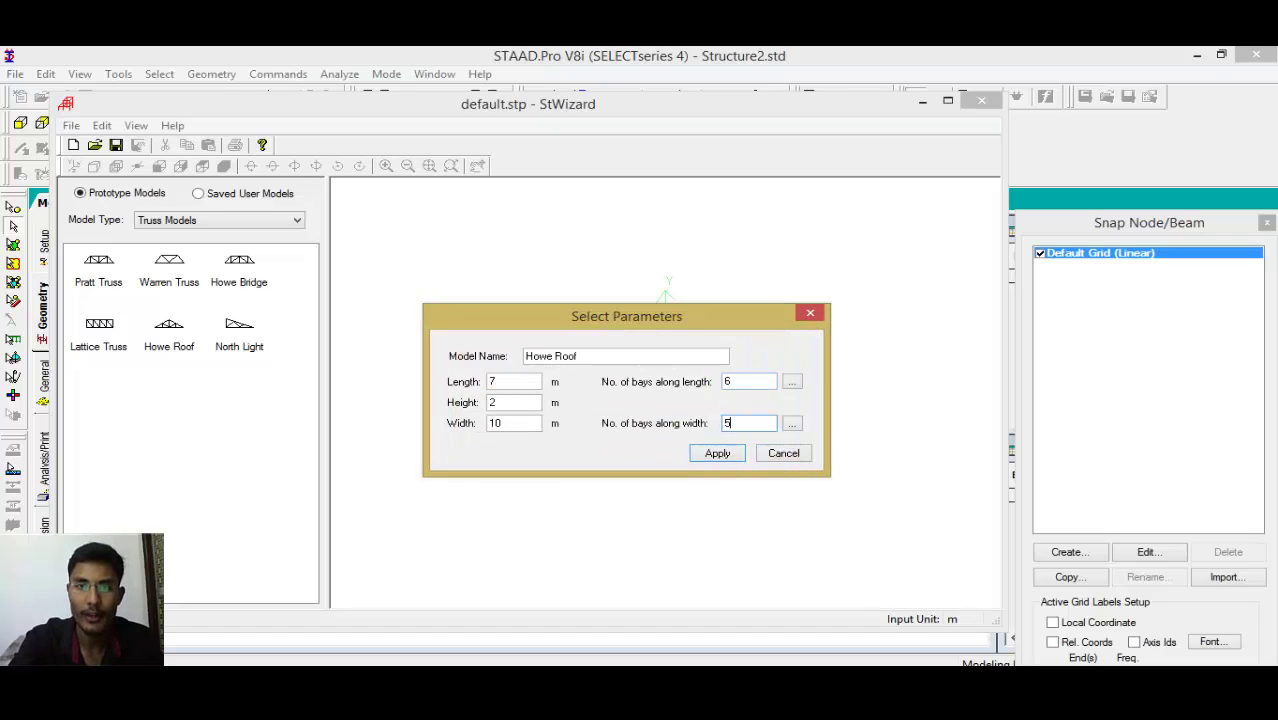
{"action": "left_click", "coordinate": [738, 383]}
{"action": "type", "text": "6"}
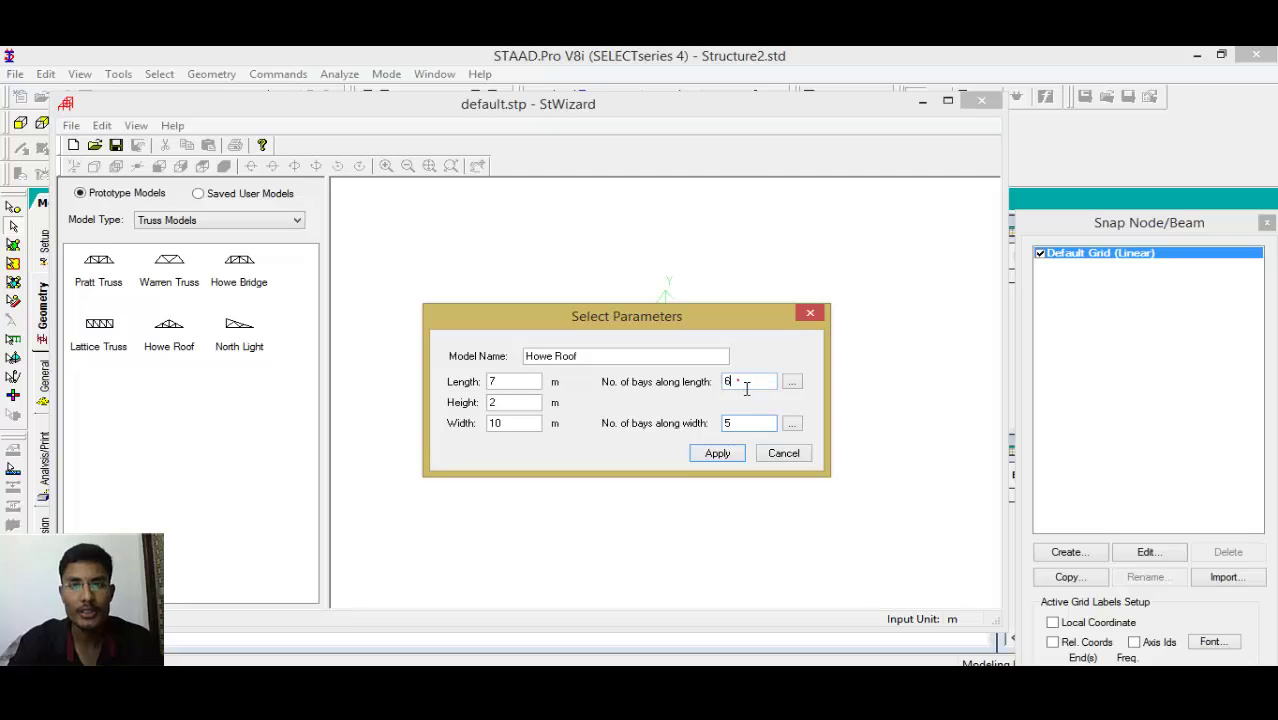
{"action": "left_click_drag", "start_coordinate": [683, 388], "coordinate": [681, 390]}
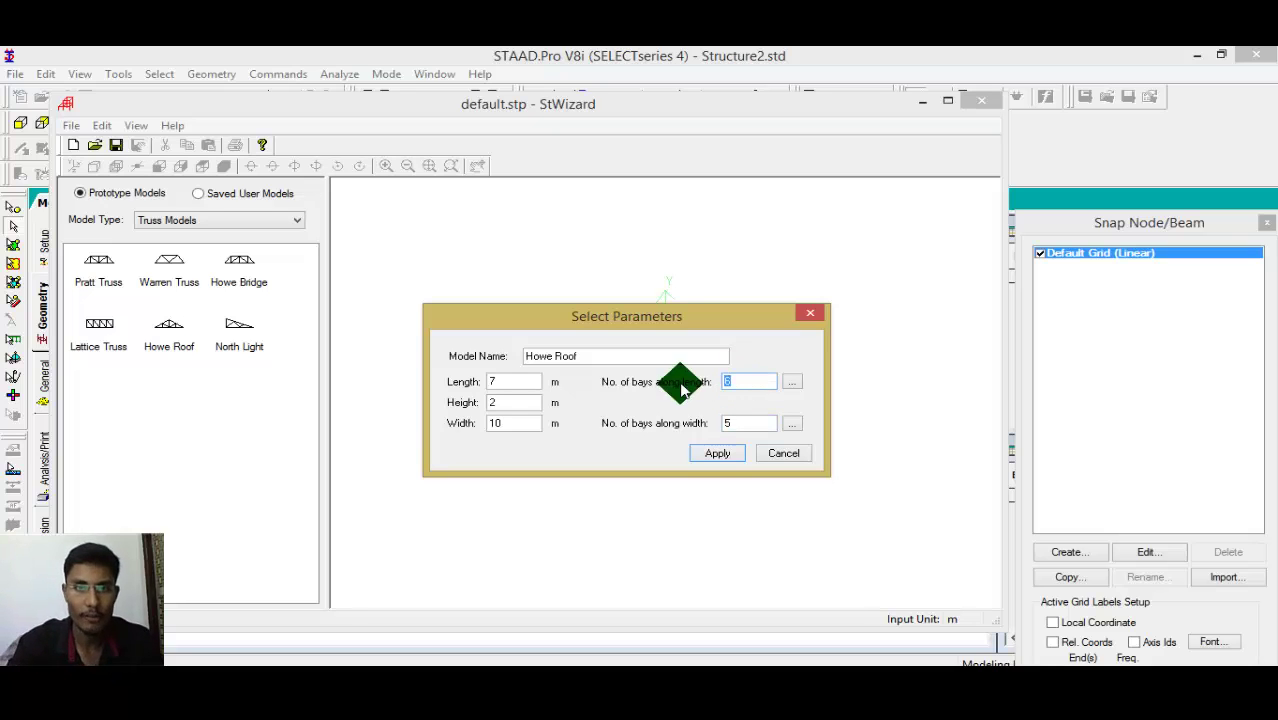
Check the individual bay spacings along the length and width, and generate the Howe roof with these parameters.
{"action": "left_click", "coordinate": [791, 382]}
{"action": "mouse_move", "coordinate": [628, 280]}
{"action": "left_mouse_down"}
{"action": "mouse_move", "coordinate": [605, 375]}
{"action": "mouse_move", "coordinate": [755, 243]}
{"action": "left_mouse_up"}
{"action": "left_click", "coordinate": [791, 424]}
{"action": "mouse_move", "coordinate": [576, 252]}
{"action": "left_mouse_down"}
{"action": "mouse_move", "coordinate": [768, 256]}
{"action": "mouse_move", "coordinate": [761, 243]}
{"action": "left_mouse_up"}
{"action": "mouse_move", "coordinate": [602, 441]}
{"action": "left_mouse_down"}
{"action": "mouse_move", "coordinate": [592, 352]}
{"action": "mouse_move", "coordinate": [506, 355]}
{"action": "left_mouse_up"}
{"action": "left_click", "coordinate": [590, 357]}
{"action": "left_click", "coordinate": [711, 452]}
Merge the Howe roof prototype into the structure with a Y offset of 5 m.
{"action": "mouse_move", "coordinate": [832, 481]}
{"action": "left_mouse_down"}
{"action": "mouse_move", "coordinate": [652, 571]}
{"action": "mouse_move", "coordinate": [633, 281]}
{"action": "mouse_move", "coordinate": [773, 377]}
{"action": "mouse_move", "coordinate": [485, 345]}
{"action": "mouse_move", "coordinate": [197, 150]}
{"action": "left_mouse_up"}
{"action": "left_click", "coordinate": [197, 150]}
{"action": "left_click", "coordinate": [700, 403]}
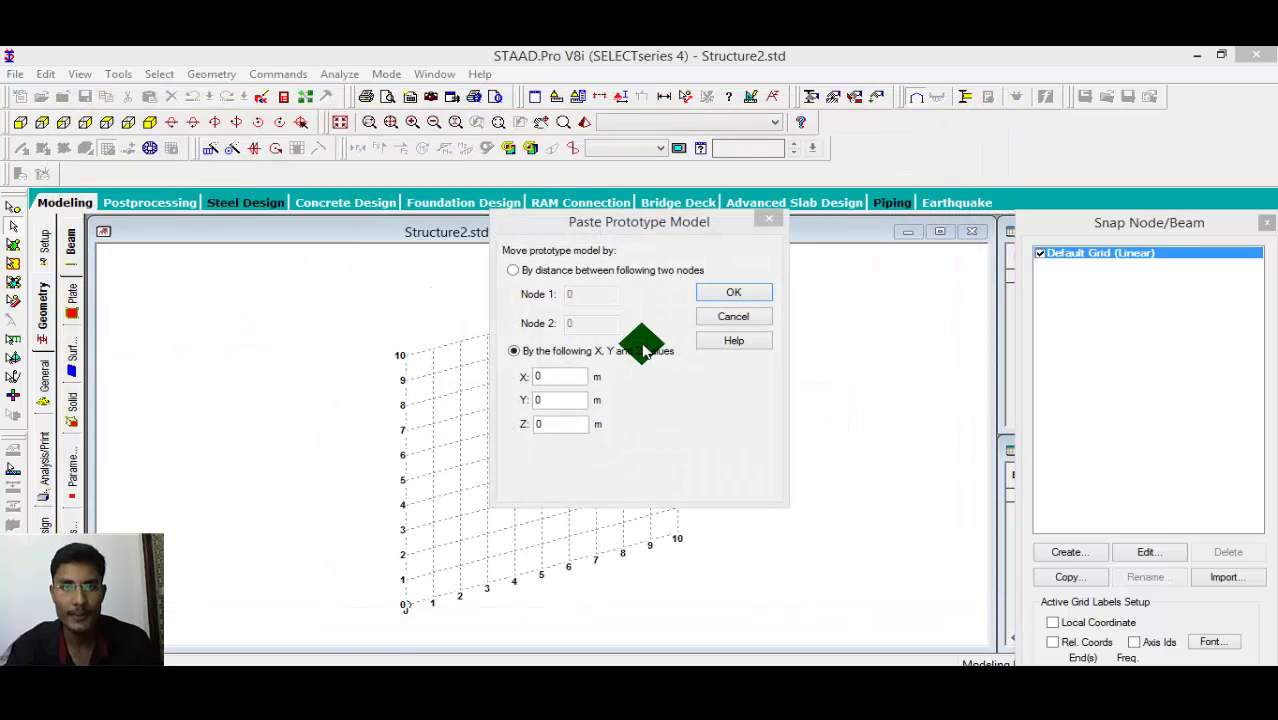
{"action": "double_click", "coordinate": [580, 404]}
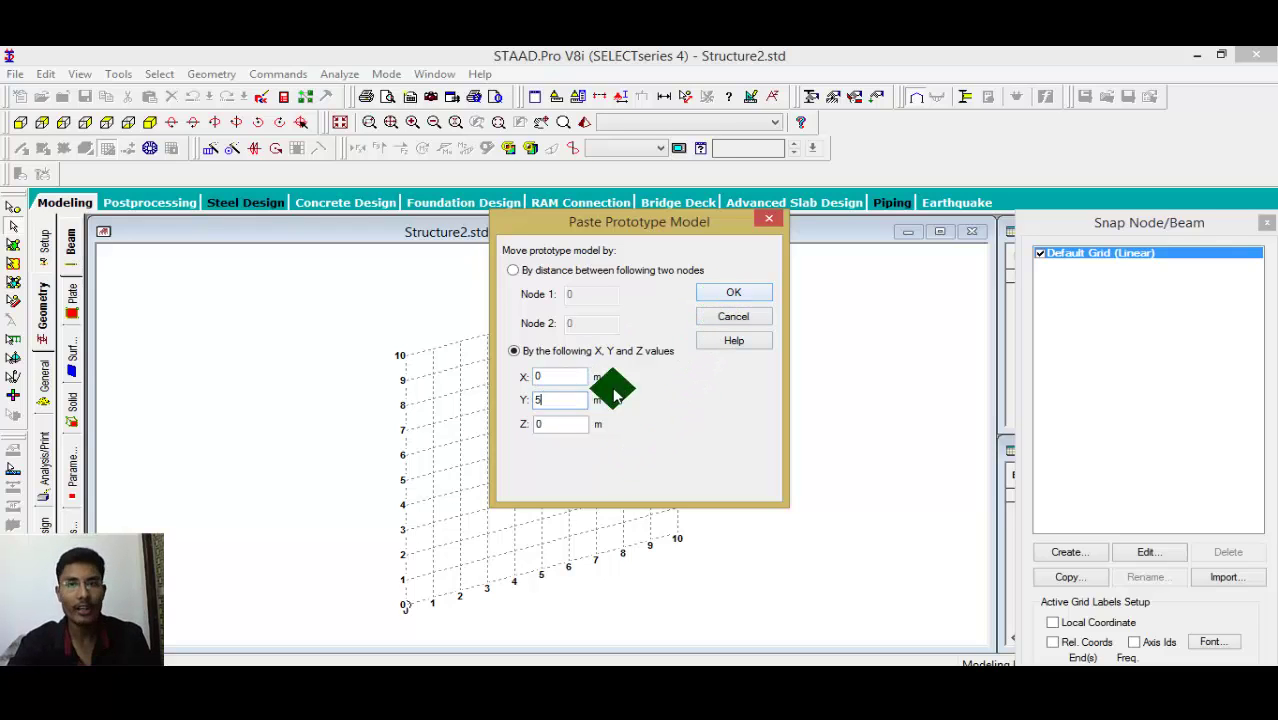
{"action": "left_click", "coordinate": [727, 290]}
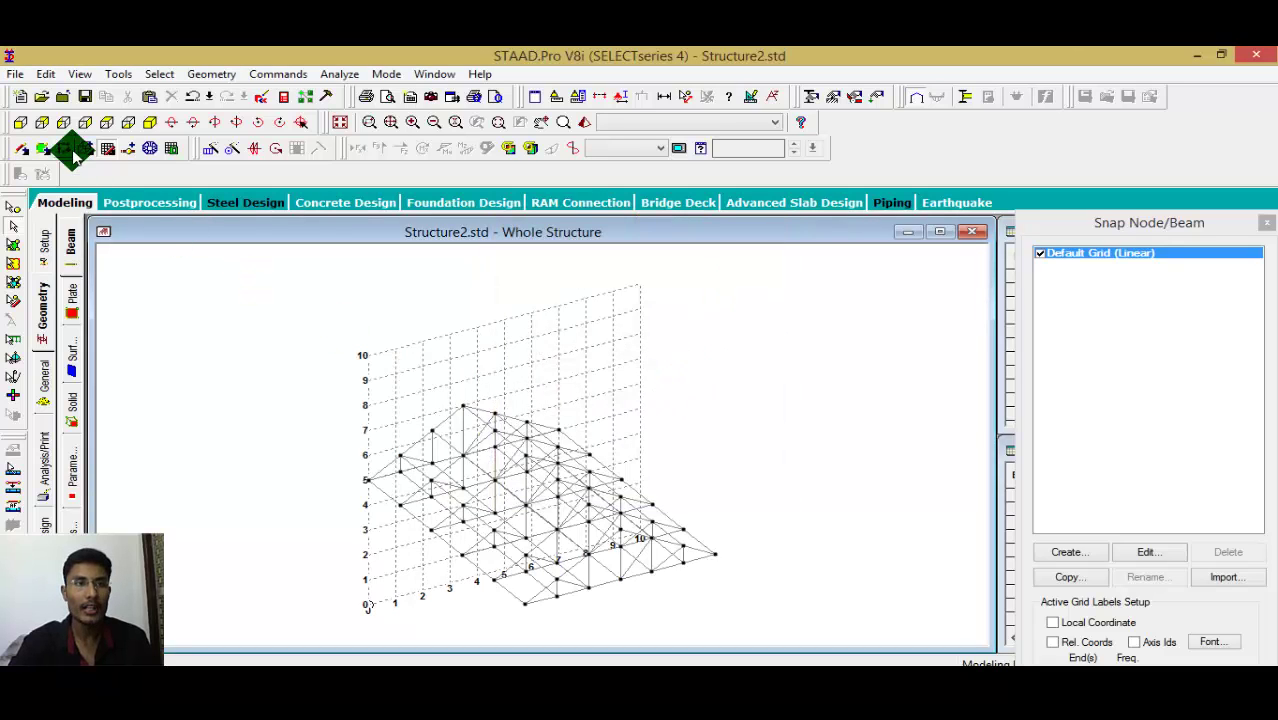
In the front view, draw a column from the truss support at X 0, Y 5 down to the origin.
{"action": "left_click", "coordinate": [21, 124]}
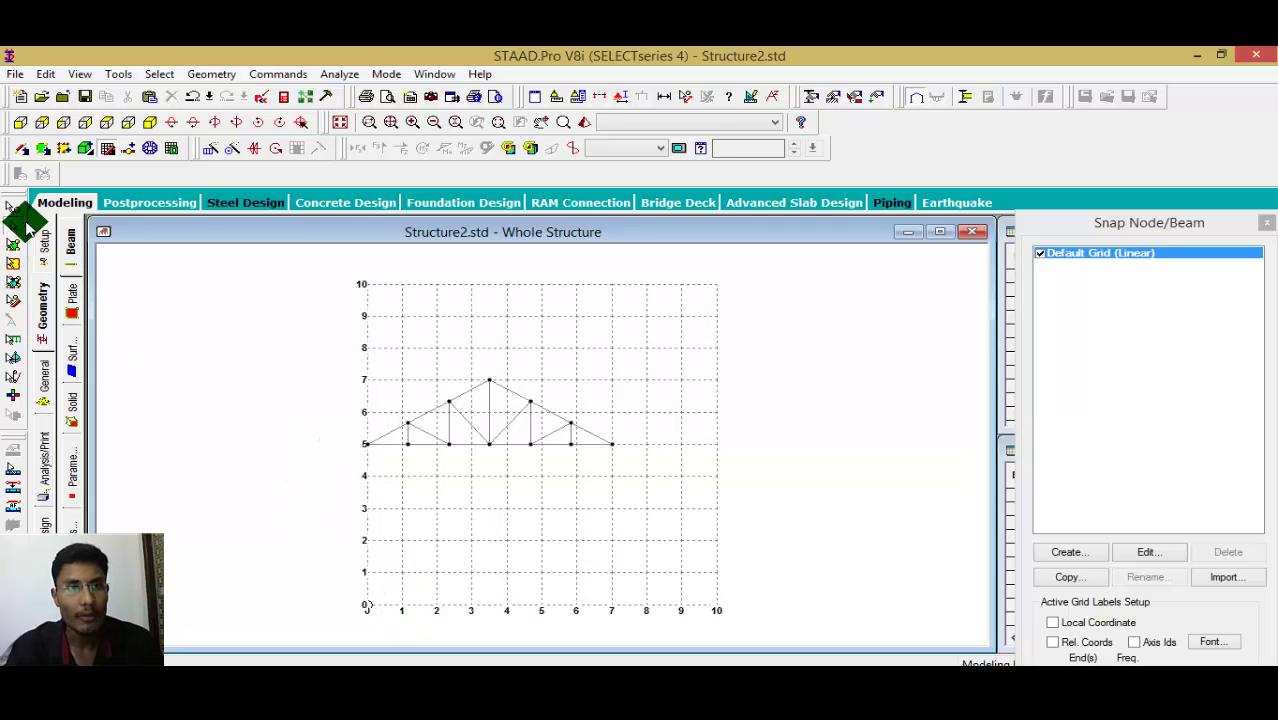
{"action": "left_click", "coordinate": [22, 150]}
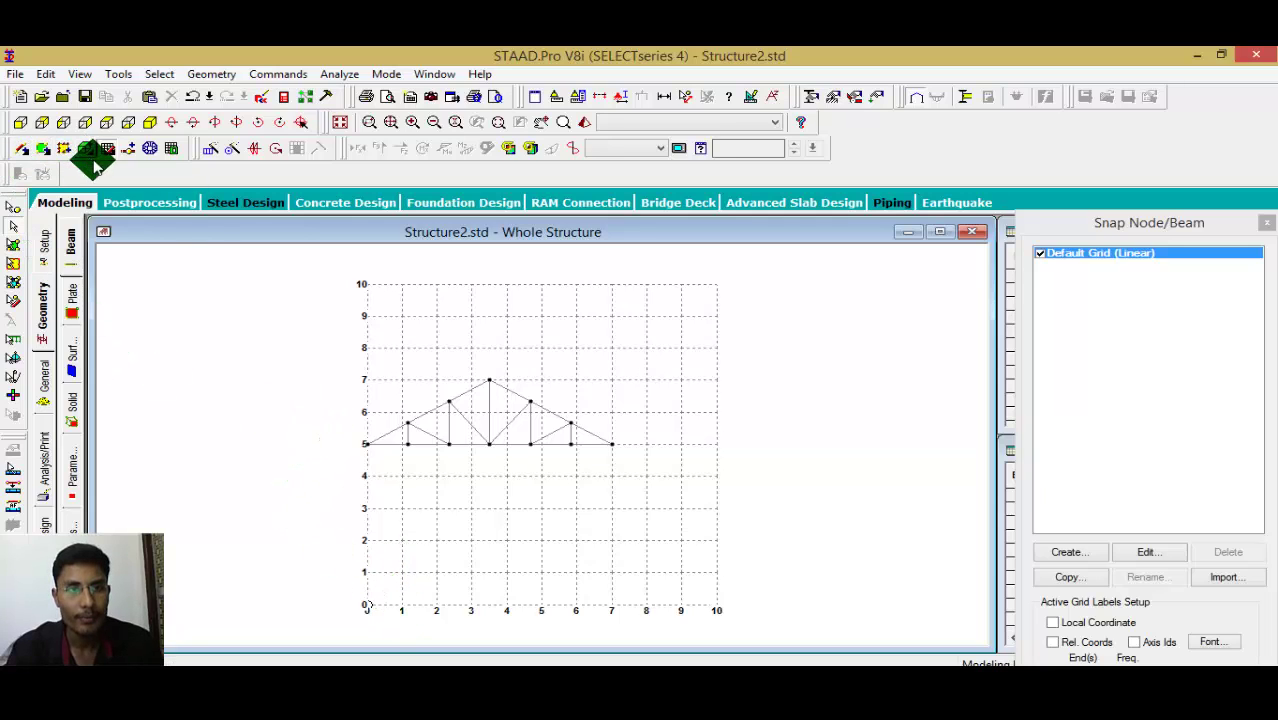
{"action": "left_click", "coordinate": [107, 148]}
{"action": "left_click", "coordinate": [107, 148]}
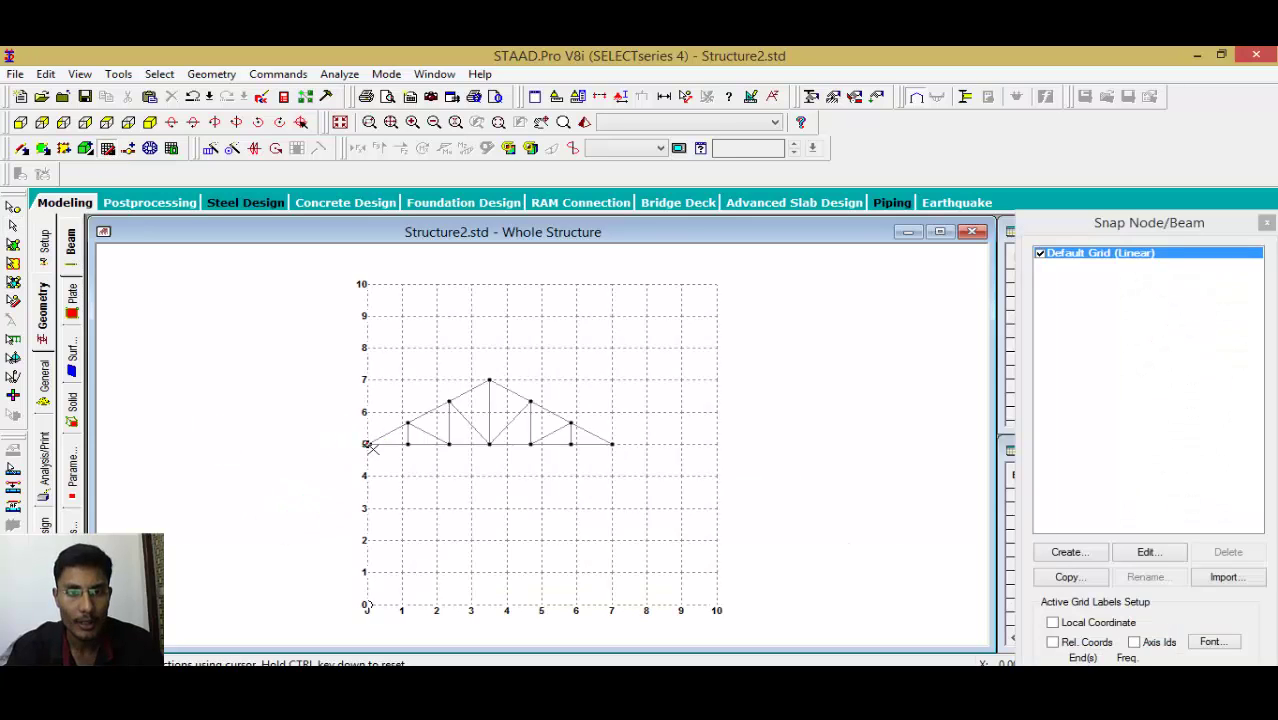
{"action": "left_click", "coordinate": [367, 605]}
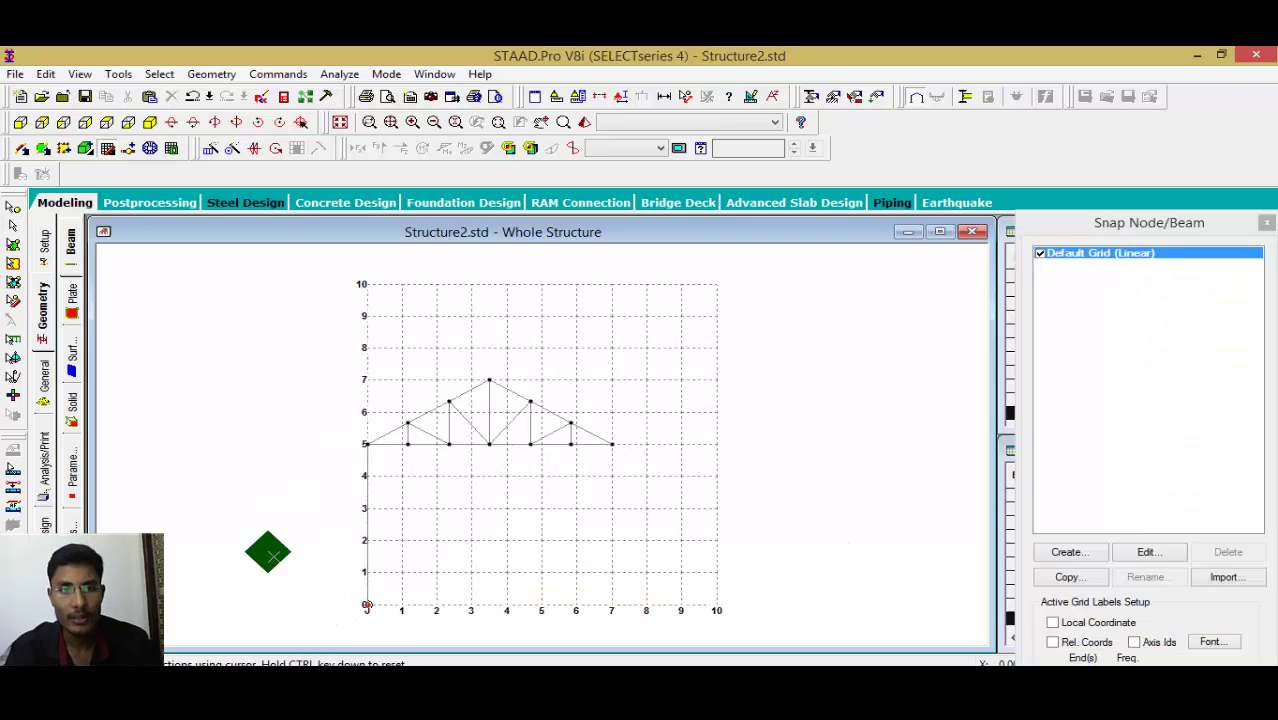
Draw a second column from the truss support at X 7, Y 5 down to Y 0, and close the snap grid.
{"action": "left_click", "coordinate": [107, 148]}
{"action": "left_click", "coordinate": [107, 148]}
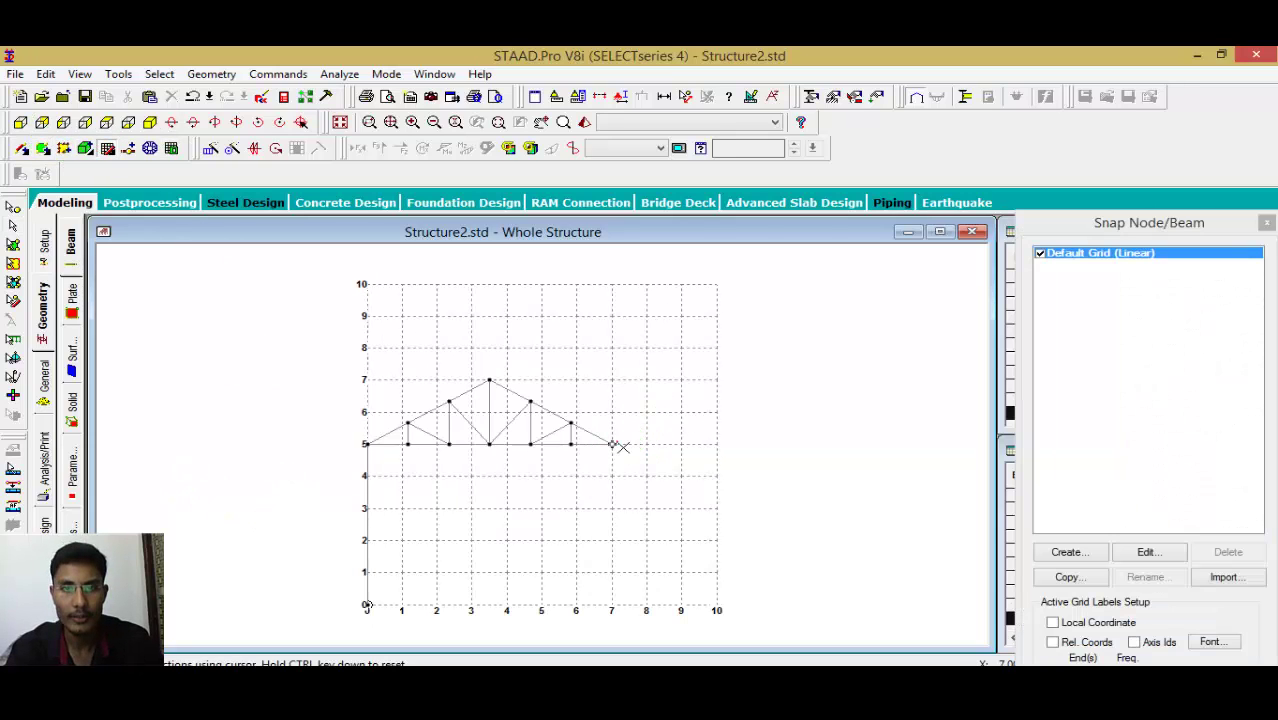
{"action": "left_click", "coordinate": [612, 606]}
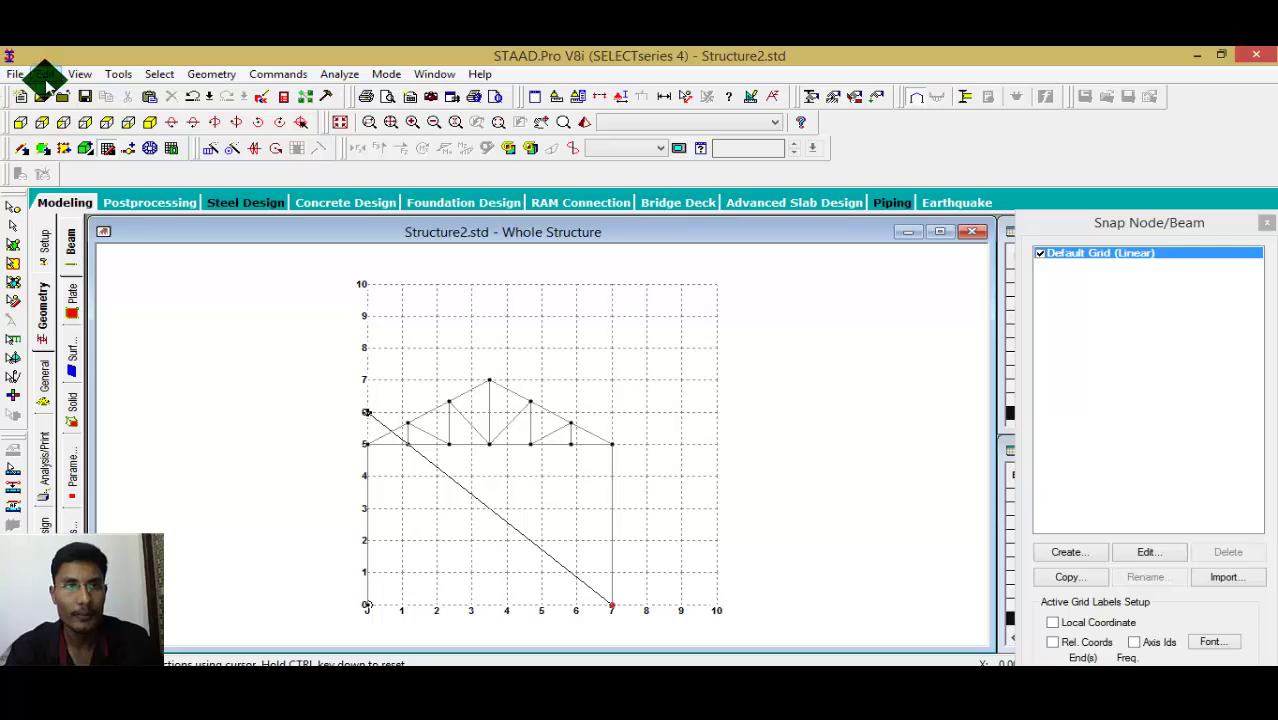
{"action": "left_click", "coordinate": [107, 148]}
{"action": "left_click", "coordinate": [107, 148]}
{"action": "left_click", "coordinate": [107, 148]}
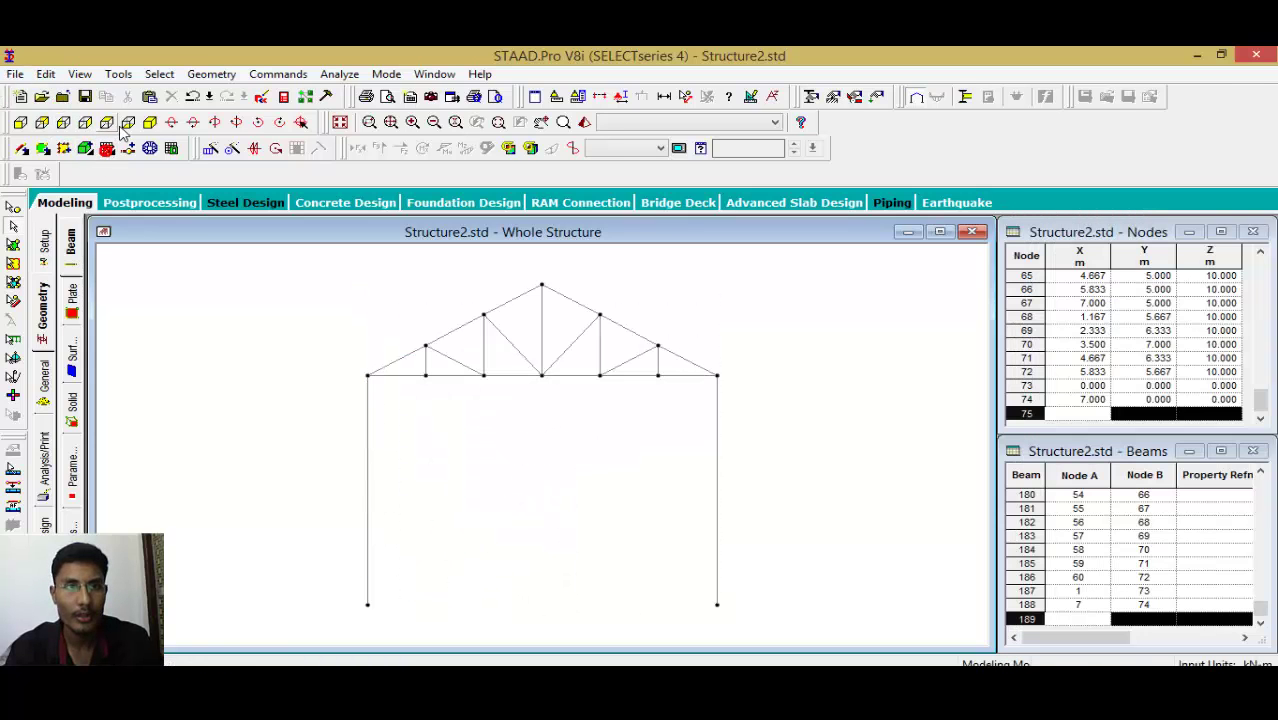
In the isometric view, display the length dimension of the eave beam between the first two trusses.
{"action": "left_click", "coordinate": [150, 122]}
{"action": "middle_click_drag", "start_coordinate": [278, 405], "coordinate": [331, 408]}
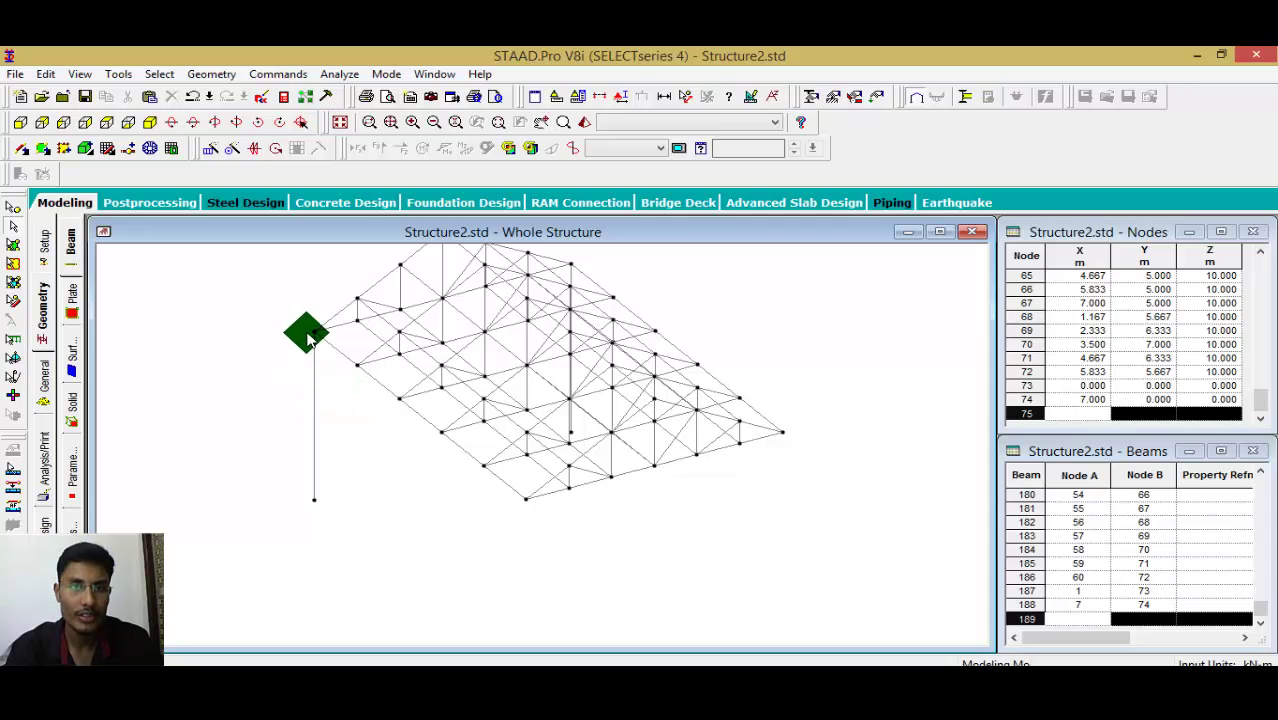
{"action": "left_click", "coordinate": [314, 352]}
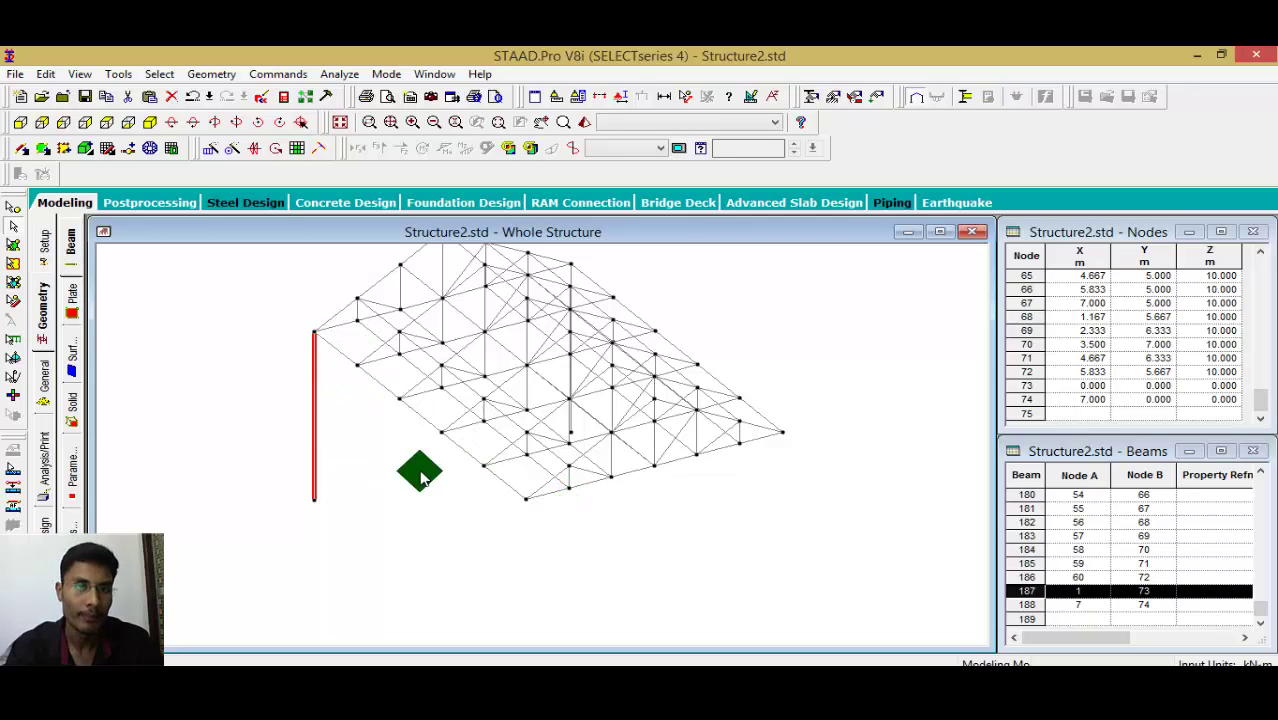
{"action": "left_click", "coordinate": [340, 443]}
{"action": "left_click", "coordinate": [333, 350]}
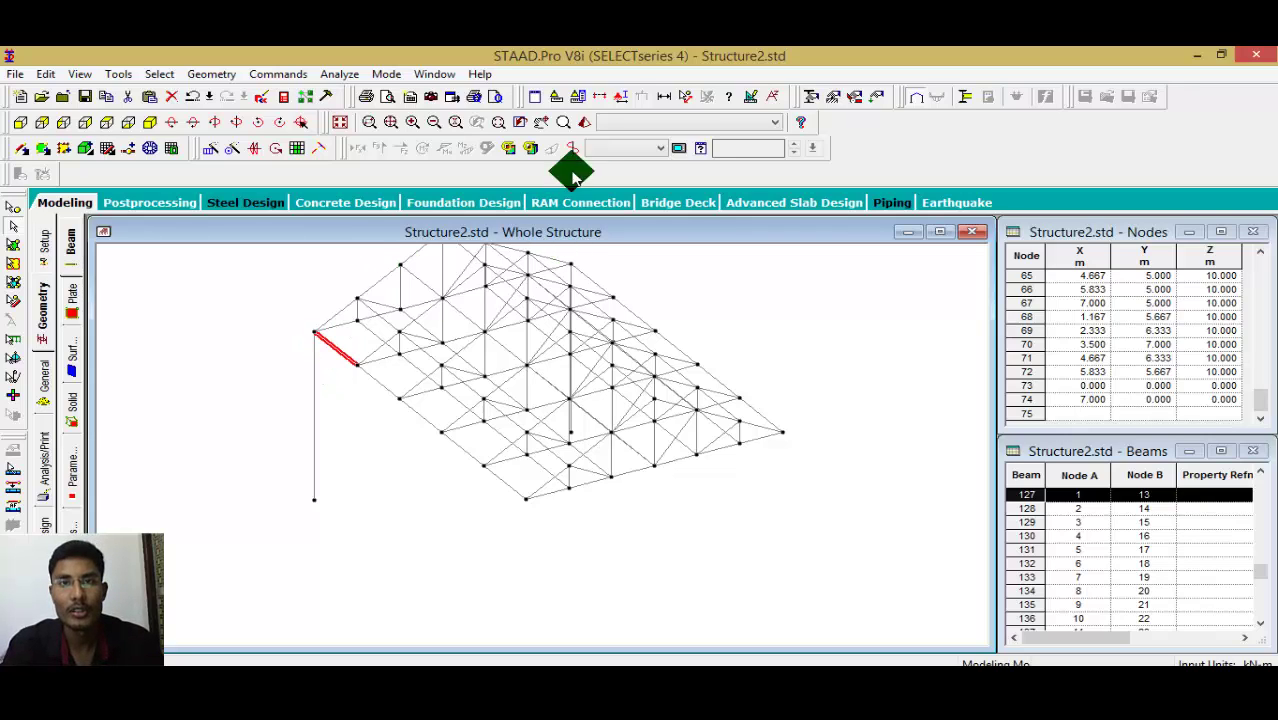
{"action": "left_click", "coordinate": [663, 97]}
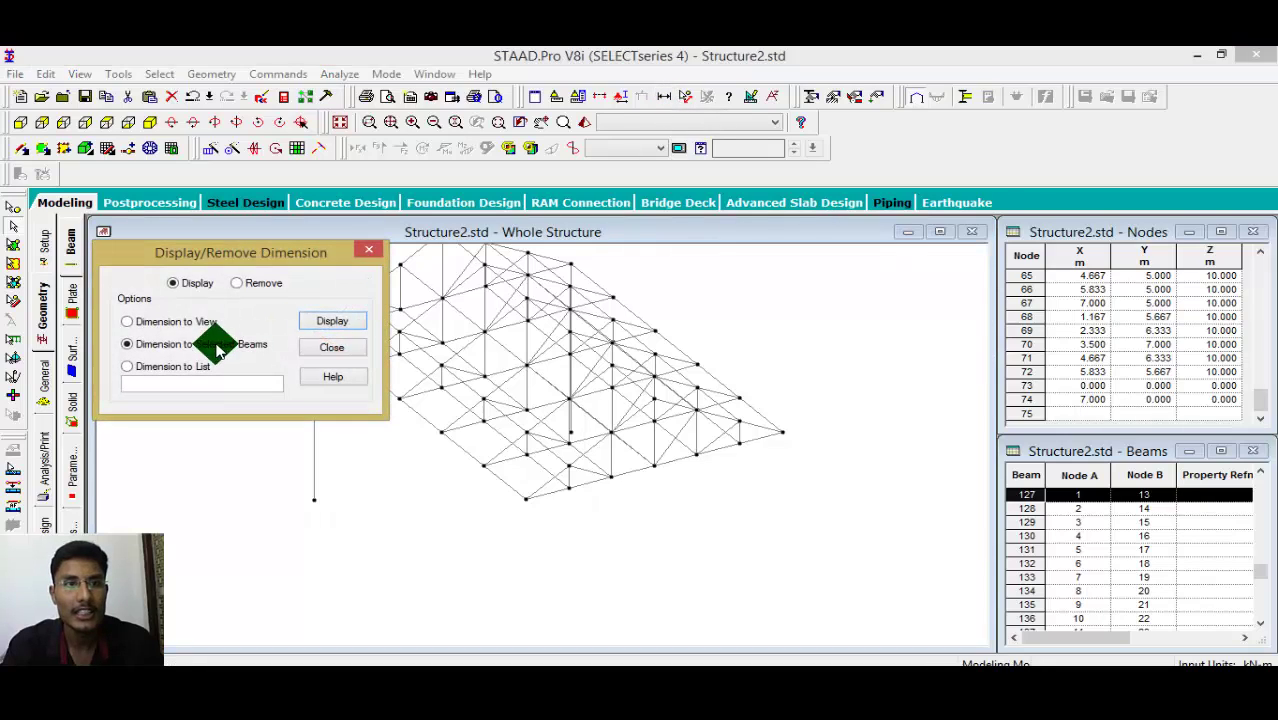
{"action": "left_click", "coordinate": [328, 321]}
{"action": "left_click", "coordinate": [368, 249]}
{"action": "left_click", "coordinate": [342, 385]}
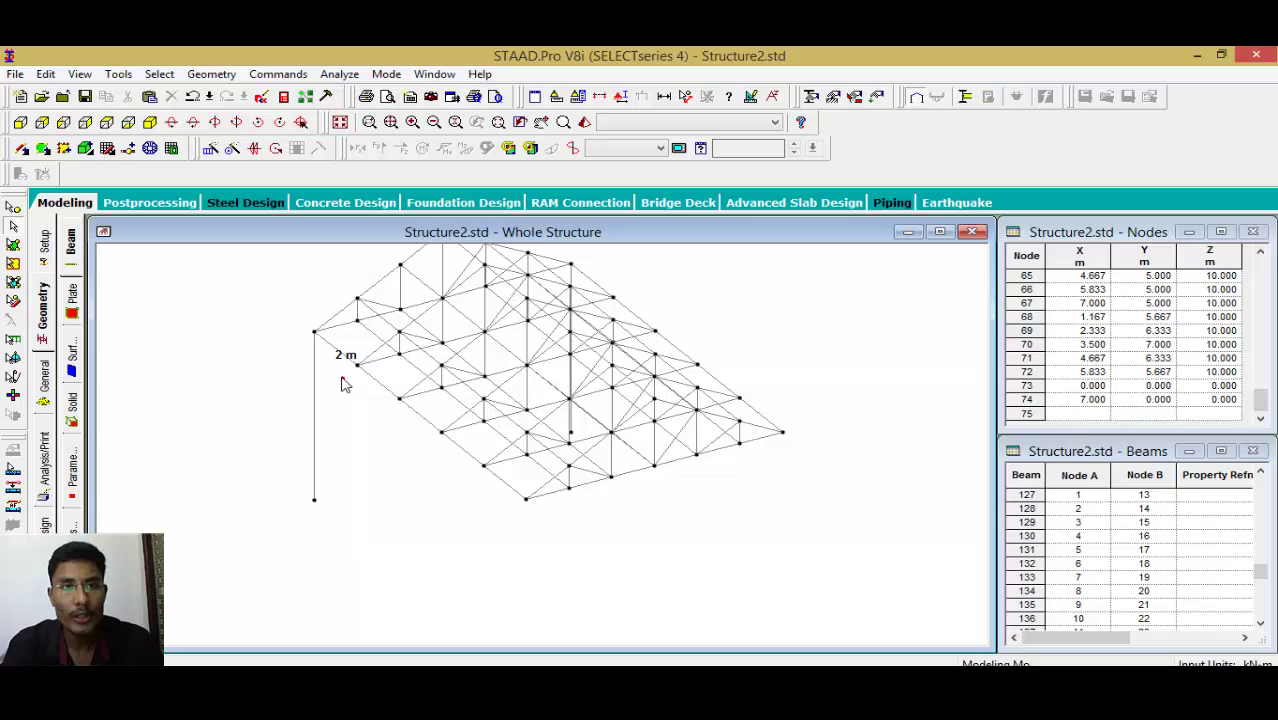
Remove the dimension from the eave beam between the first two trusses.
{"action": "left_click", "coordinate": [335, 347]}
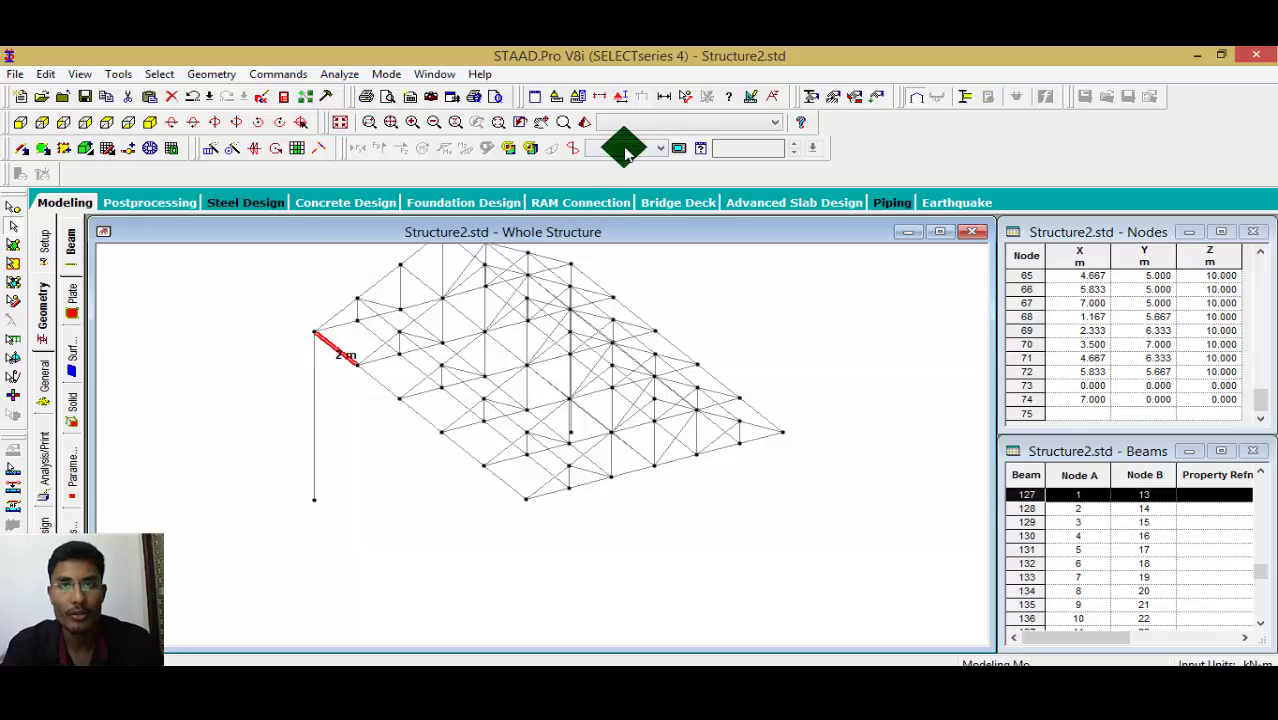
{"action": "left_click", "coordinate": [665, 97]}
{"action": "left_click", "coordinate": [255, 283]}
{"action": "left_click", "coordinate": [326, 325]}
{"action": "left_click", "coordinate": [330, 347]}
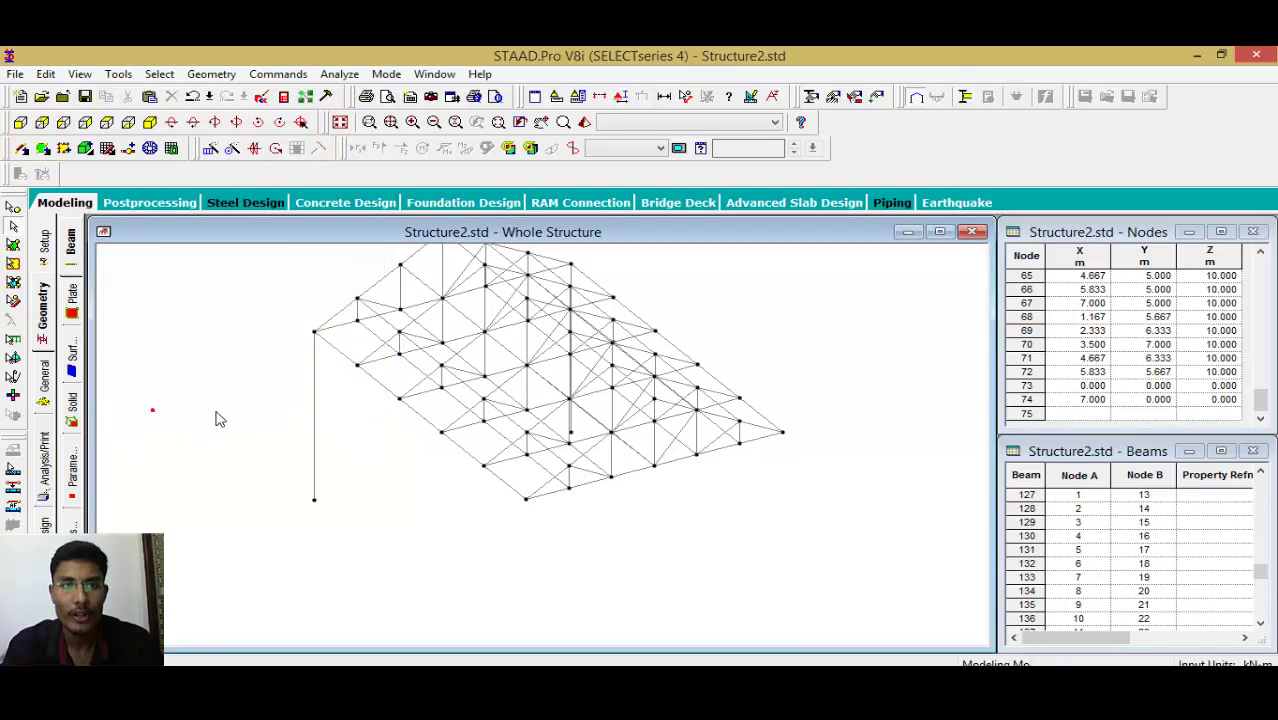
Copy the column at the origin and paste it with a Z offset of 2 m.
{"action": "left_click", "coordinate": [315, 435]}
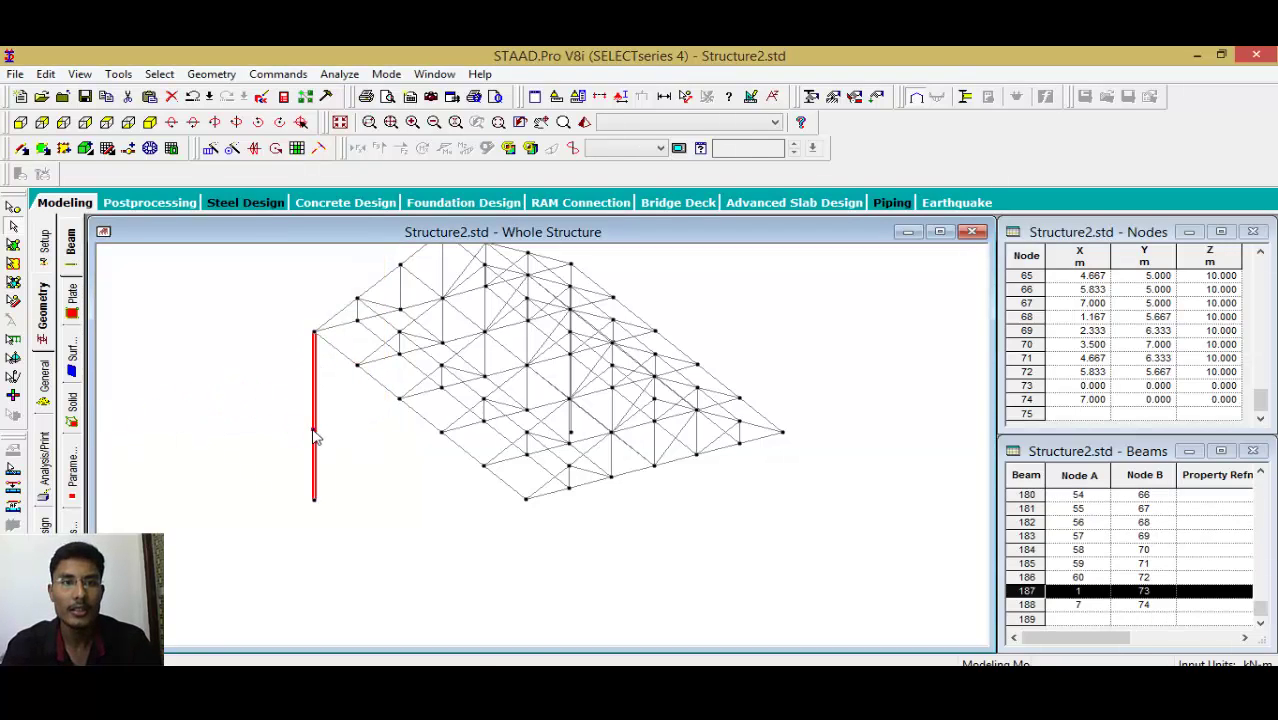
{"action": "right_click", "coordinate": [315, 432]}
{"action": "left_click", "coordinate": [348, 271]}
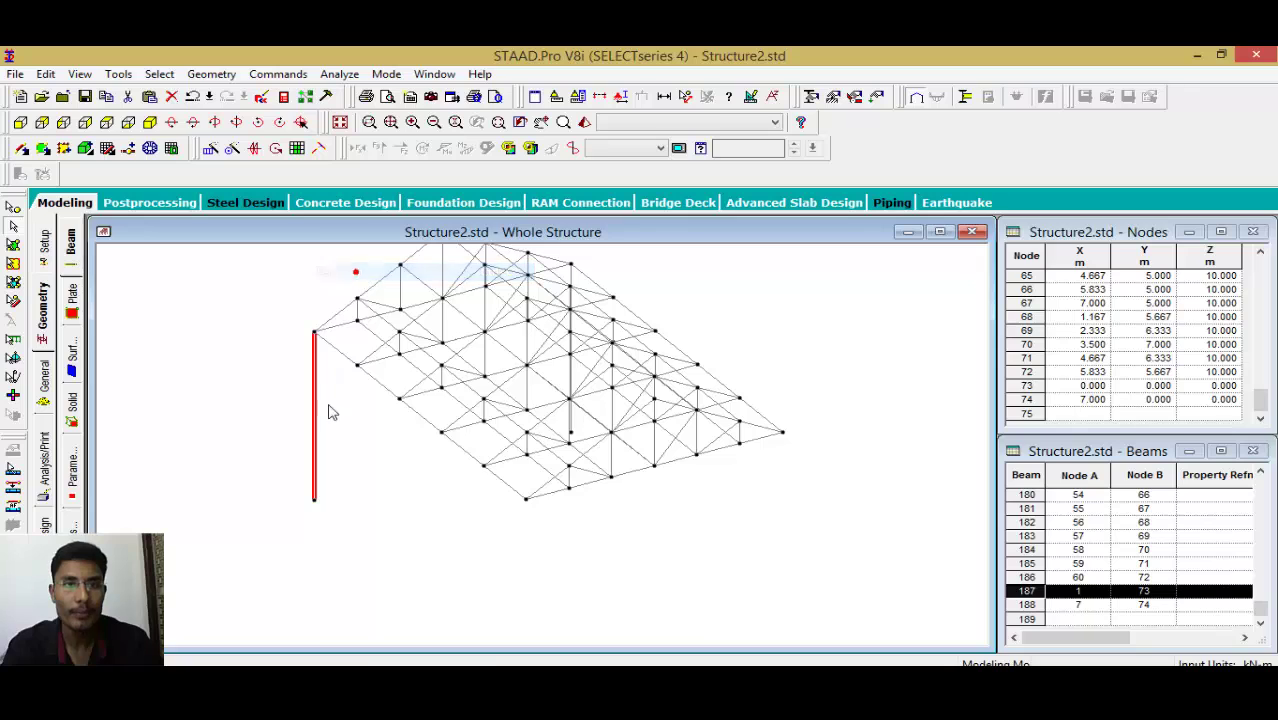
{"action": "right_click", "coordinate": [331, 398]}
{"action": "left_click", "coordinate": [385, 289]}
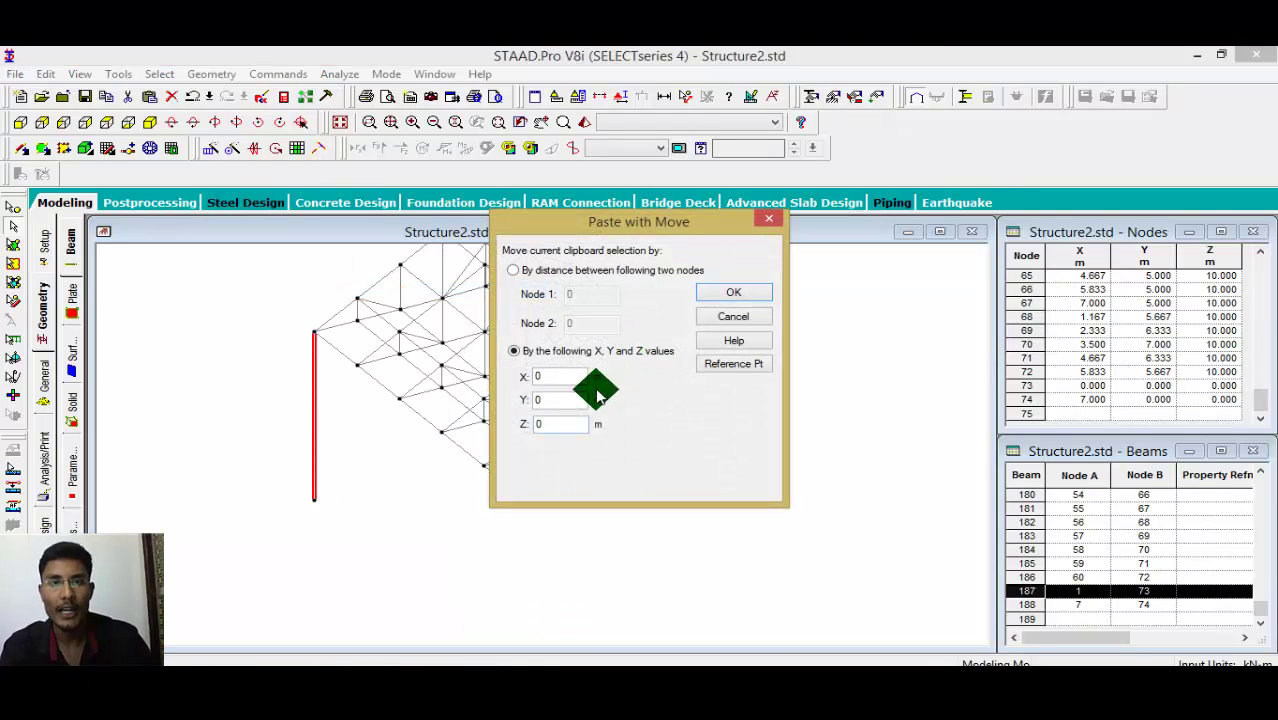
{"action": "left_click", "coordinate": [564, 425]}
{"action": "double_click", "coordinate": [562, 424]}
{"action": "type", "text": "2"}
{"action": "left_click", "coordinate": [738, 295]}
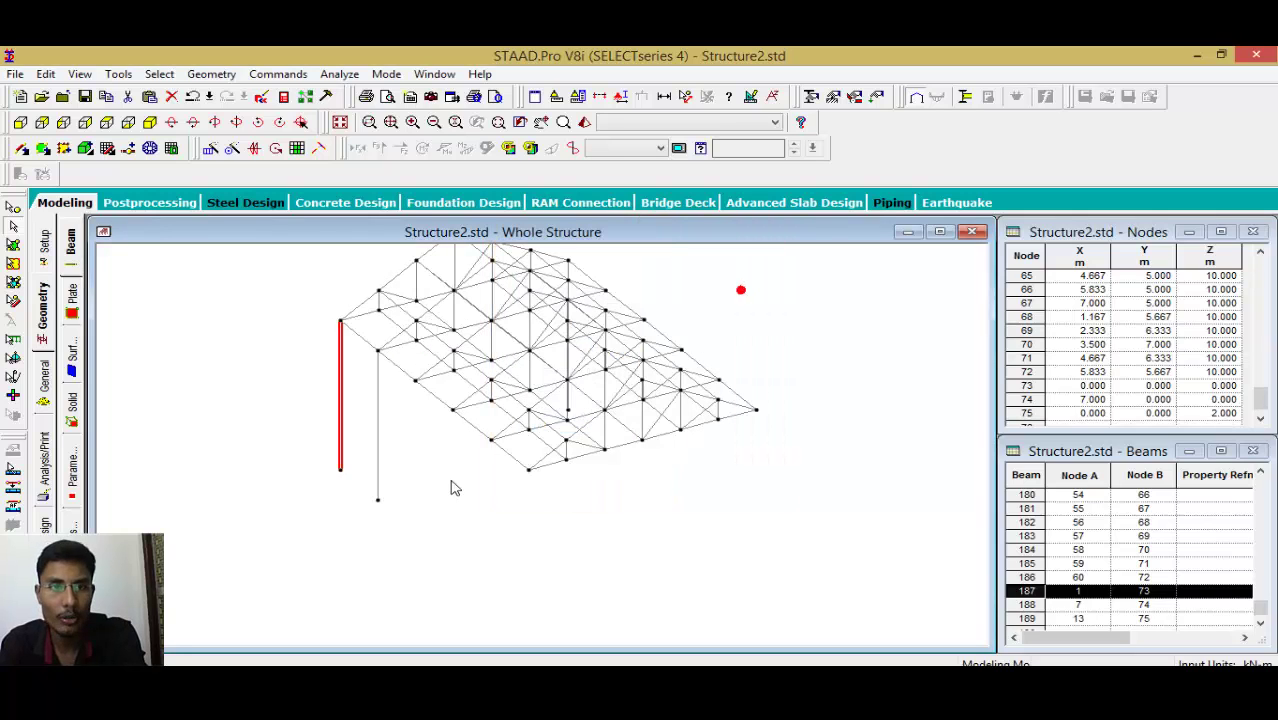
Copy the column at X 0, Z 2 and paste it with a Z offset of 2 m.
{"action": "left_click", "coordinate": [376, 455]}
{"action": "right_click", "coordinate": [376, 453]}
{"action": "left_click", "coordinate": [437, 271]}
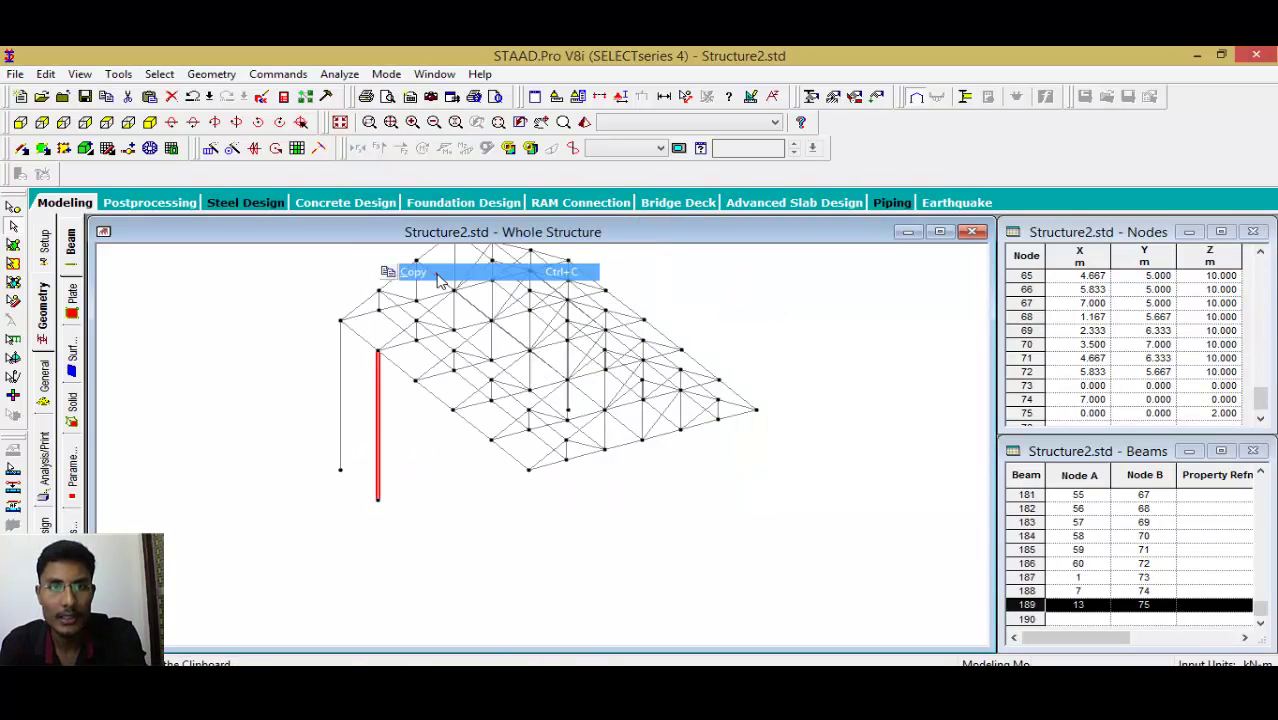
{"action": "right_click", "coordinate": [368, 420]}
{"action": "left_click", "coordinate": [420, 330]}
{"action": "left_click", "coordinate": [423, 288]}
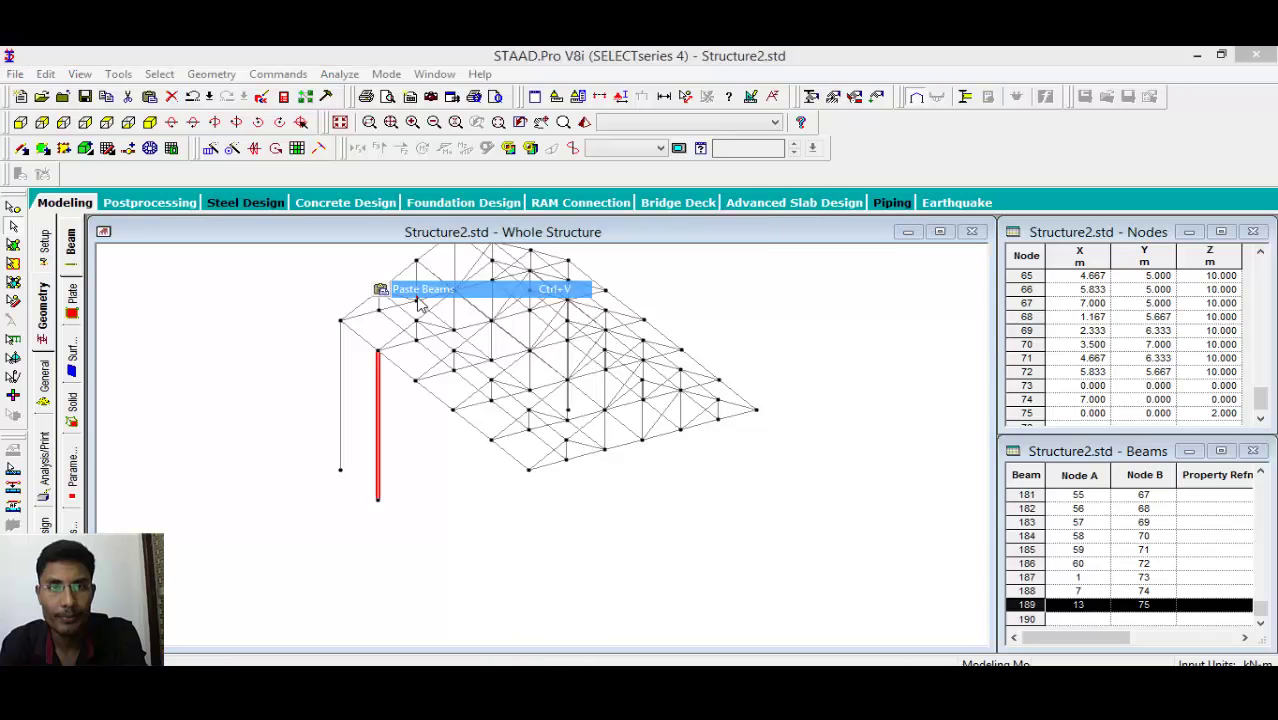
{"action": "double_click", "coordinate": [552, 399]}
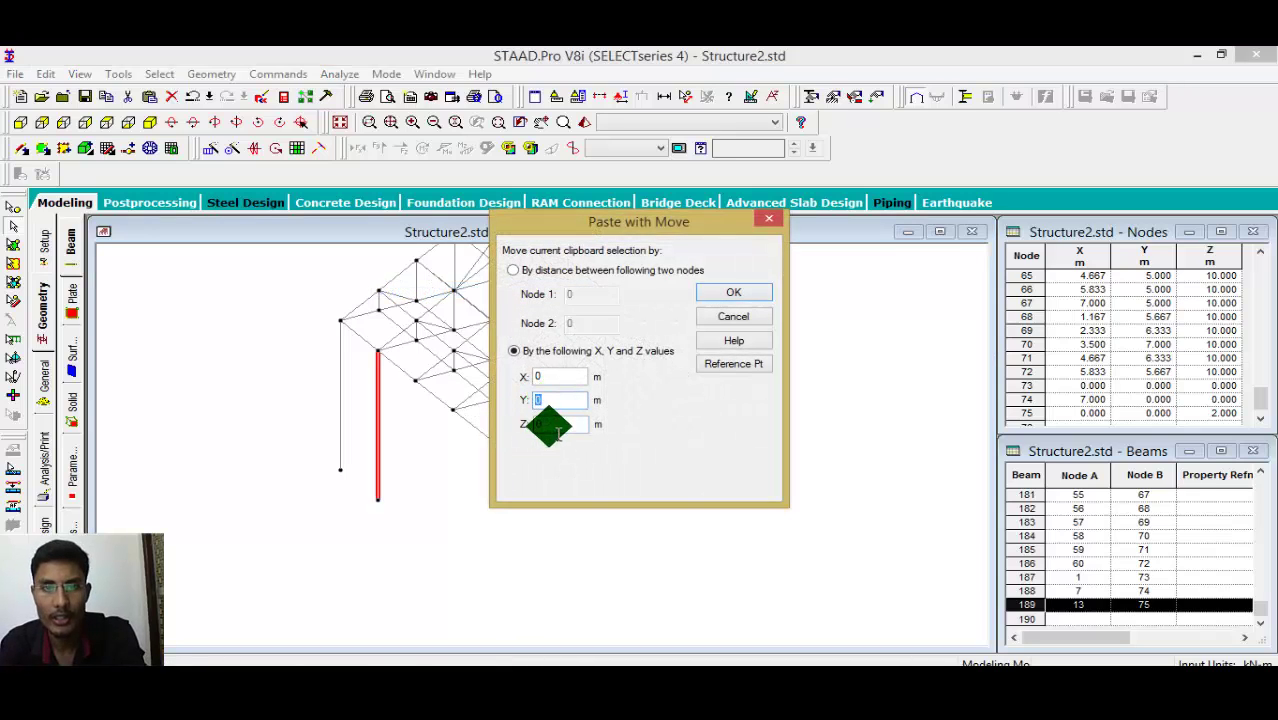
{"action": "left_click", "coordinate": [730, 292]}
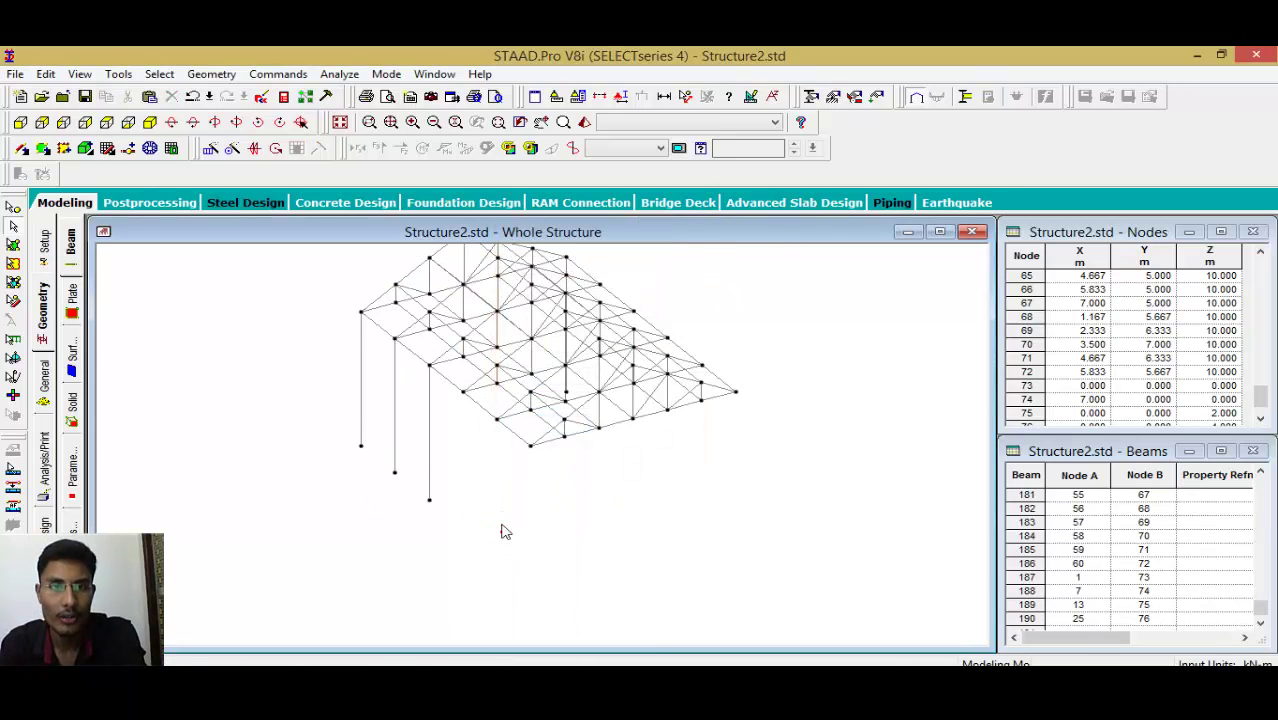
Copy the column at X 0, Z 4 and paste it with a Z offset of 2 m.
{"action": "left_click", "coordinate": [433, 453]}
{"action": "right_click", "coordinate": [432, 453]}
{"action": "left_click", "coordinate": [530, 348]}
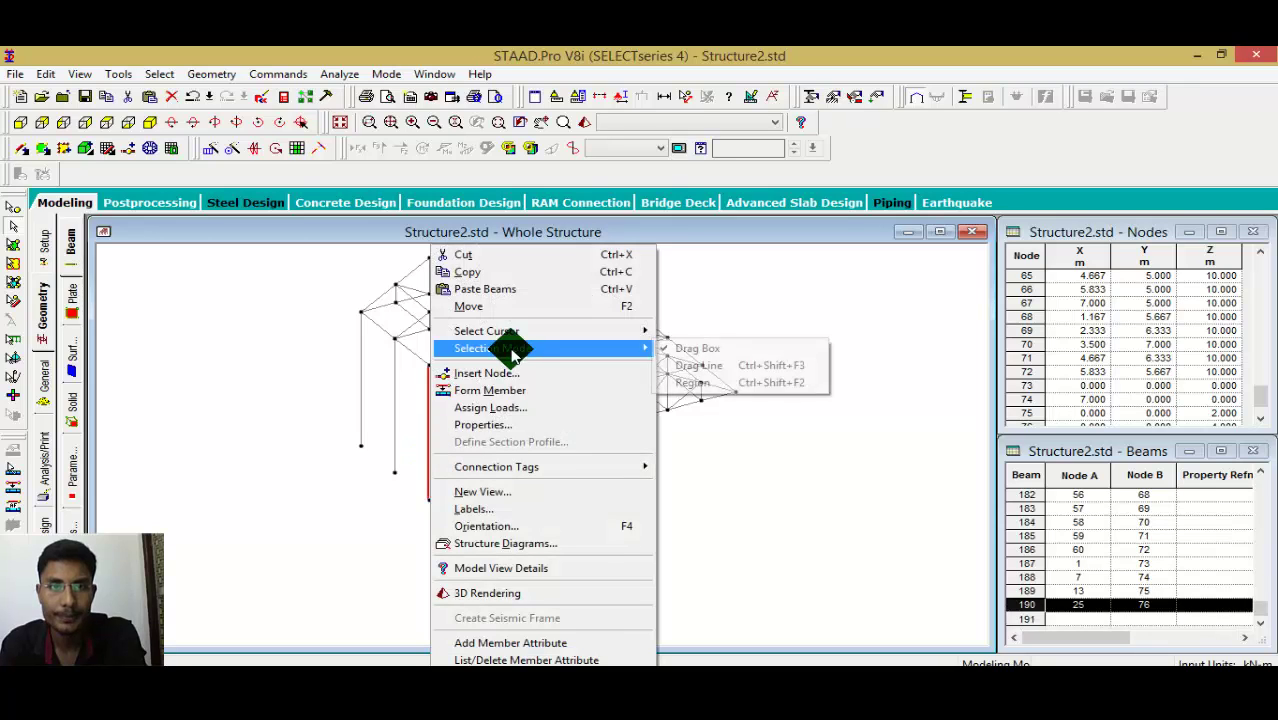
{"action": "left_click", "coordinate": [419, 451]}
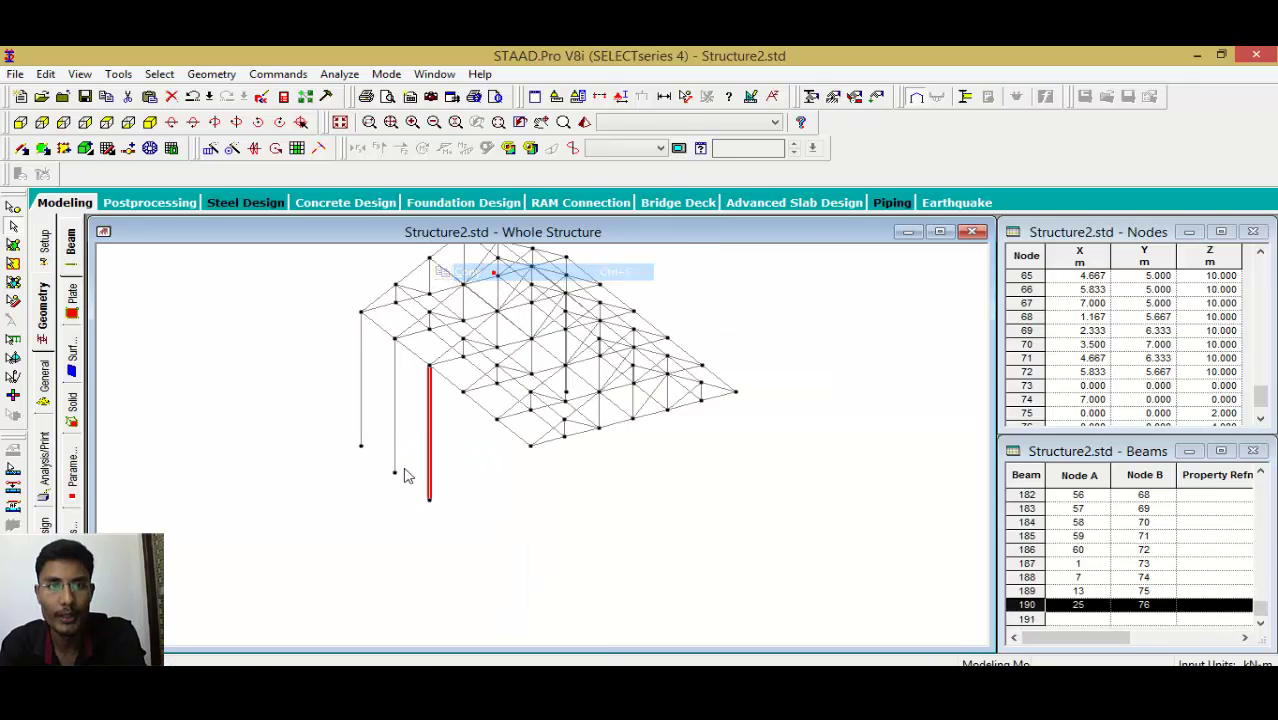
{"action": "right_click", "coordinate": [406, 452]}
{"action": "left_click", "coordinate": [465, 289]}
{"action": "left_click", "coordinate": [560, 424]}
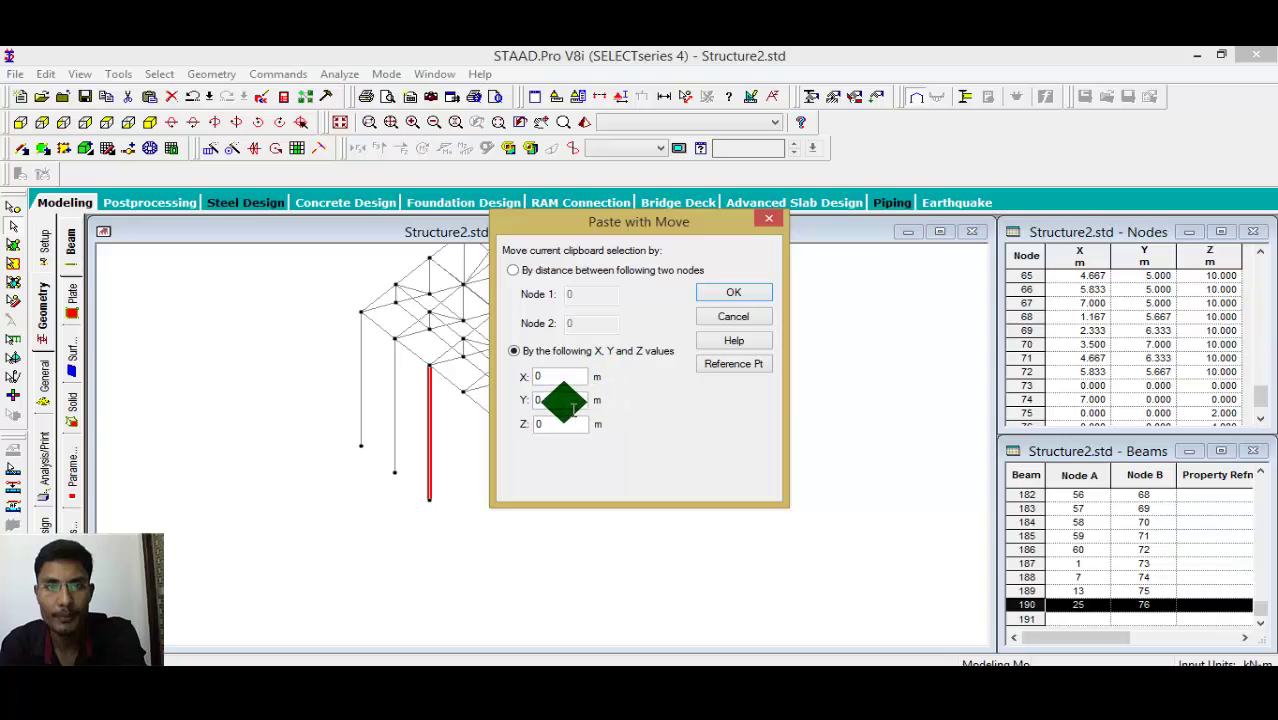
{"action": "type", "text": "2"}
{"action": "left_click", "coordinate": [733, 292]}
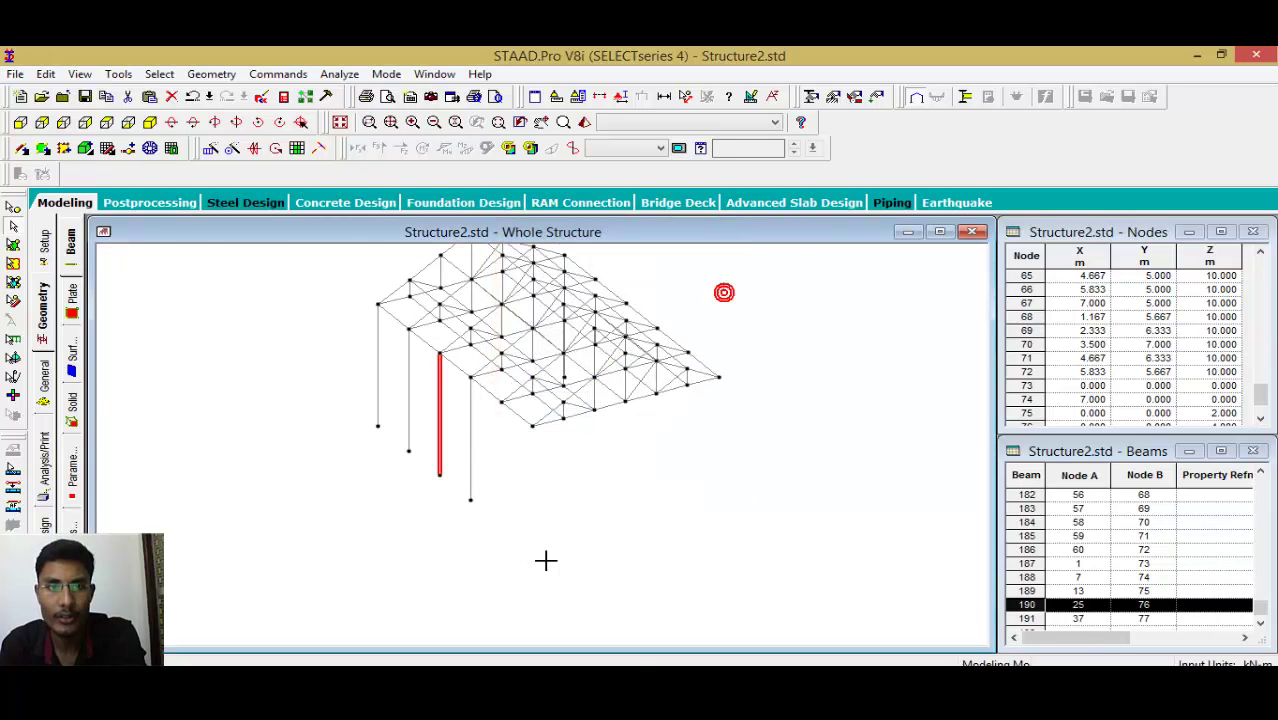
Copy the column at X 0, Z 6 and paste it with a Z offset of 2 m.
{"action": "left_click", "coordinate": [470, 433]}
{"action": "right_click", "coordinate": [472, 433]}
{"action": "left_click", "coordinate": [528, 271]}
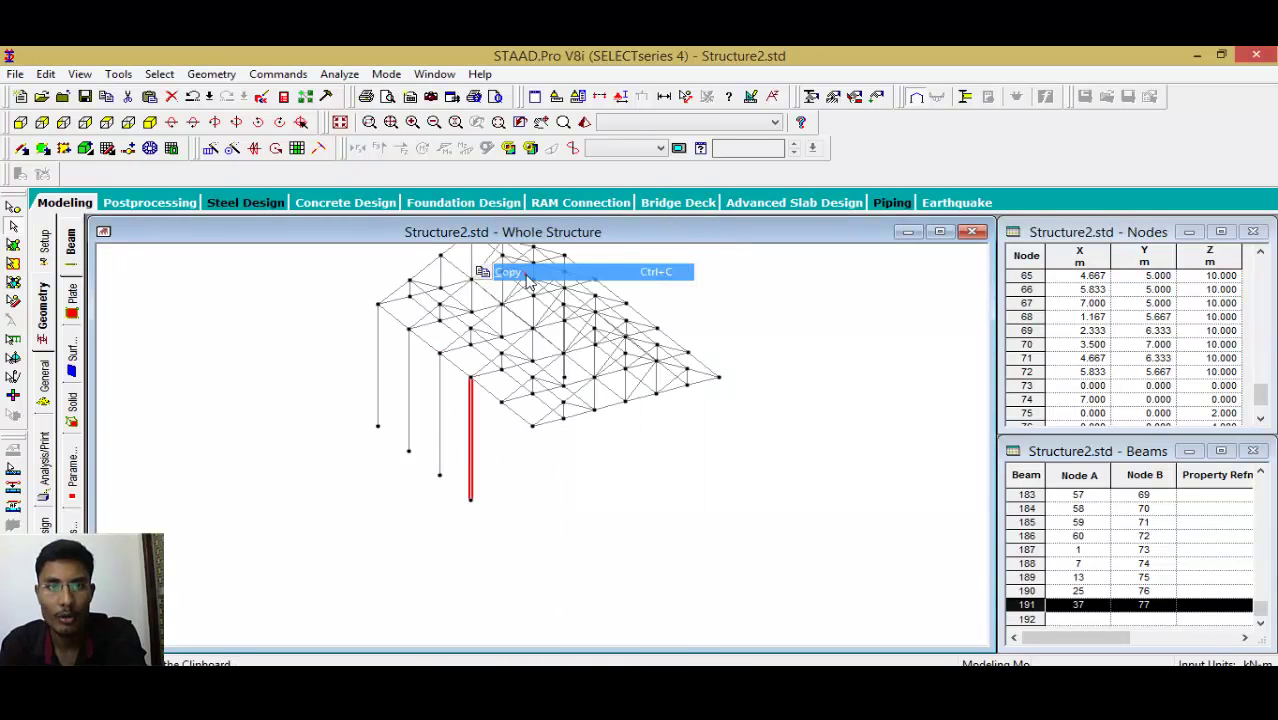
{"action": "right_click", "coordinate": [472, 447]}
{"action": "left_click", "coordinate": [525, 289]}
{"action": "double_click", "coordinate": [560, 424]}
{"action": "type", "text": "2"}
{"action": "left_click", "coordinate": [734, 292]}
Copy the column at X 0, Z 8 and paste it with a Z offset of 2 m under the last truss.
{"action": "left_click", "coordinate": [503, 443]}
{"action": "right_click", "coordinate": [580, 473]}
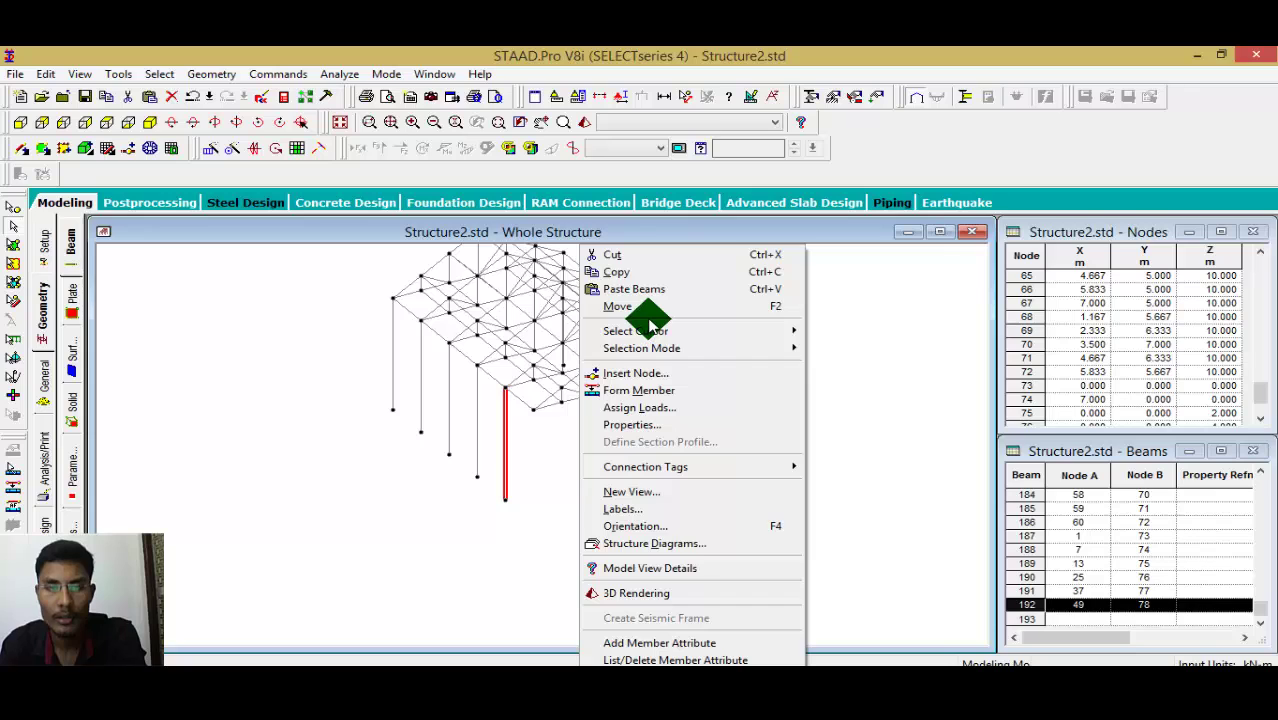
{"action": "left_click", "coordinate": [620, 272]}
{"action": "right_click", "coordinate": [506, 248]}
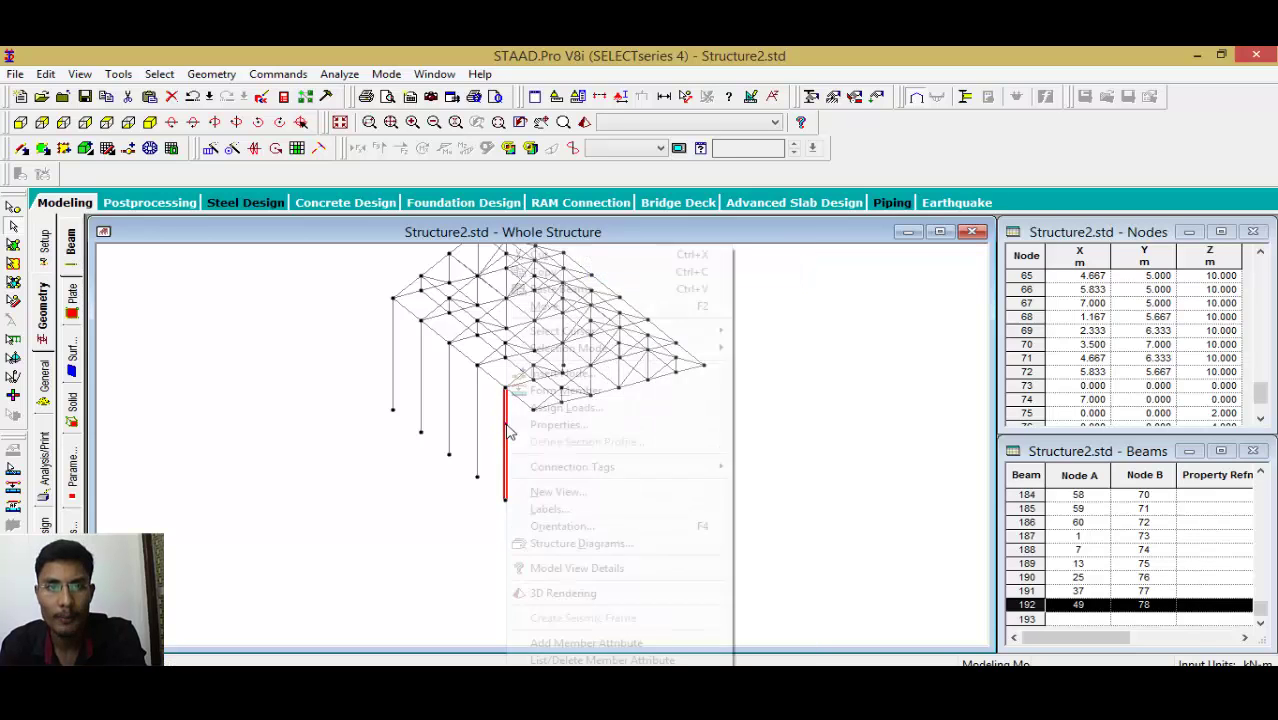
{"action": "left_click", "coordinate": [570, 290]}
{"action": "left_click", "coordinate": [568, 424]}
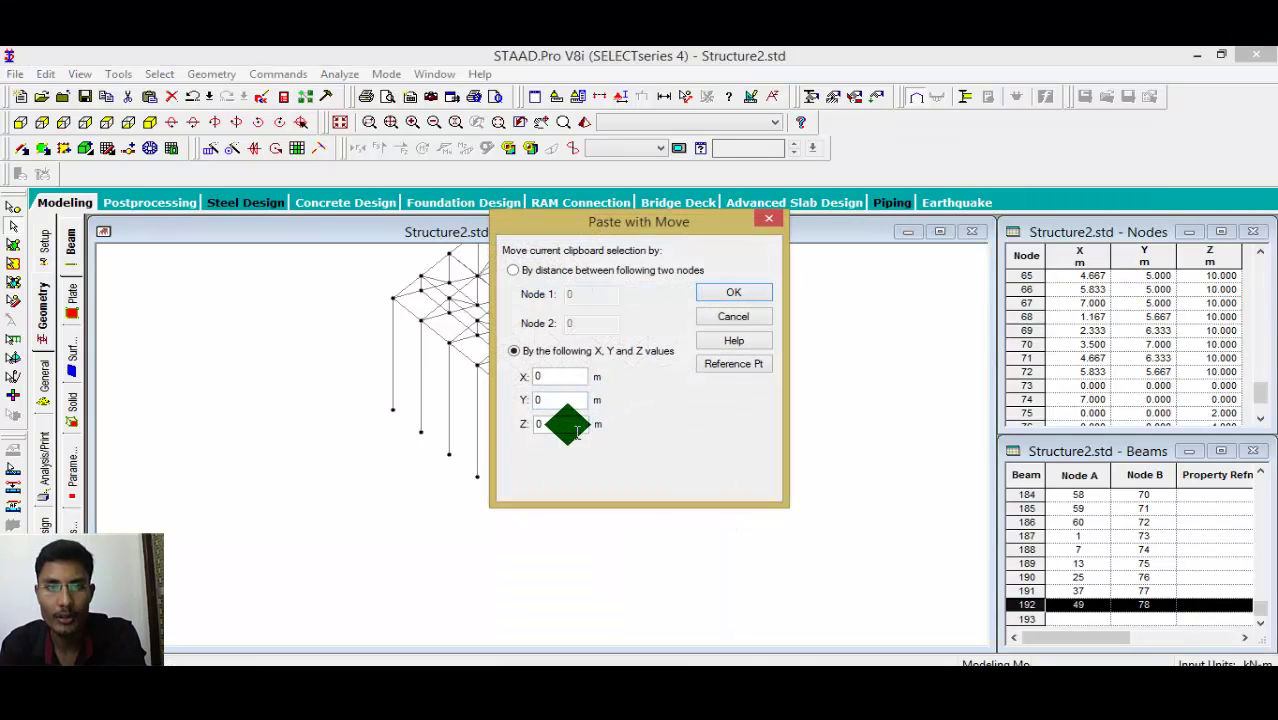
{"action": "left_click", "coordinate": [752, 293]}
{"action": "left_click_drag", "start_coordinate": [570, 552], "coordinate": [483, 457]}
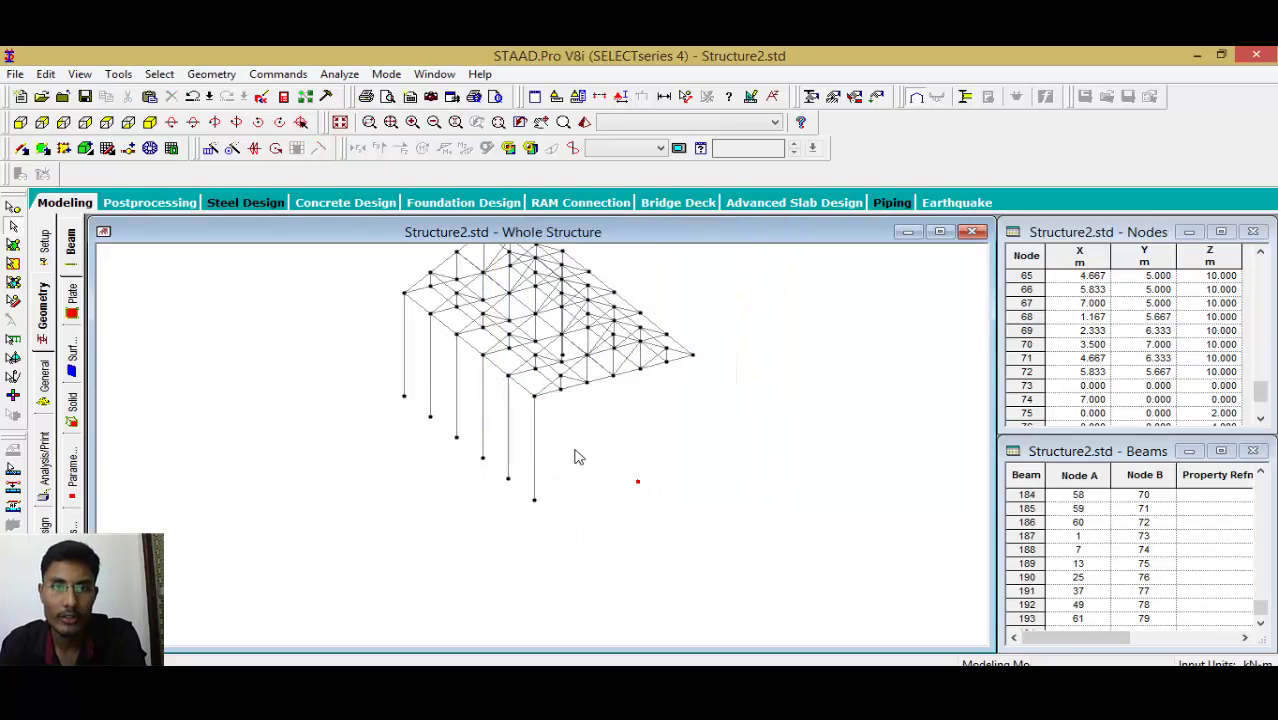
Display the length dimension of the bottom chord member next to the column on the end truss at Z 10.
{"action": "left_click", "coordinate": [550, 393]}
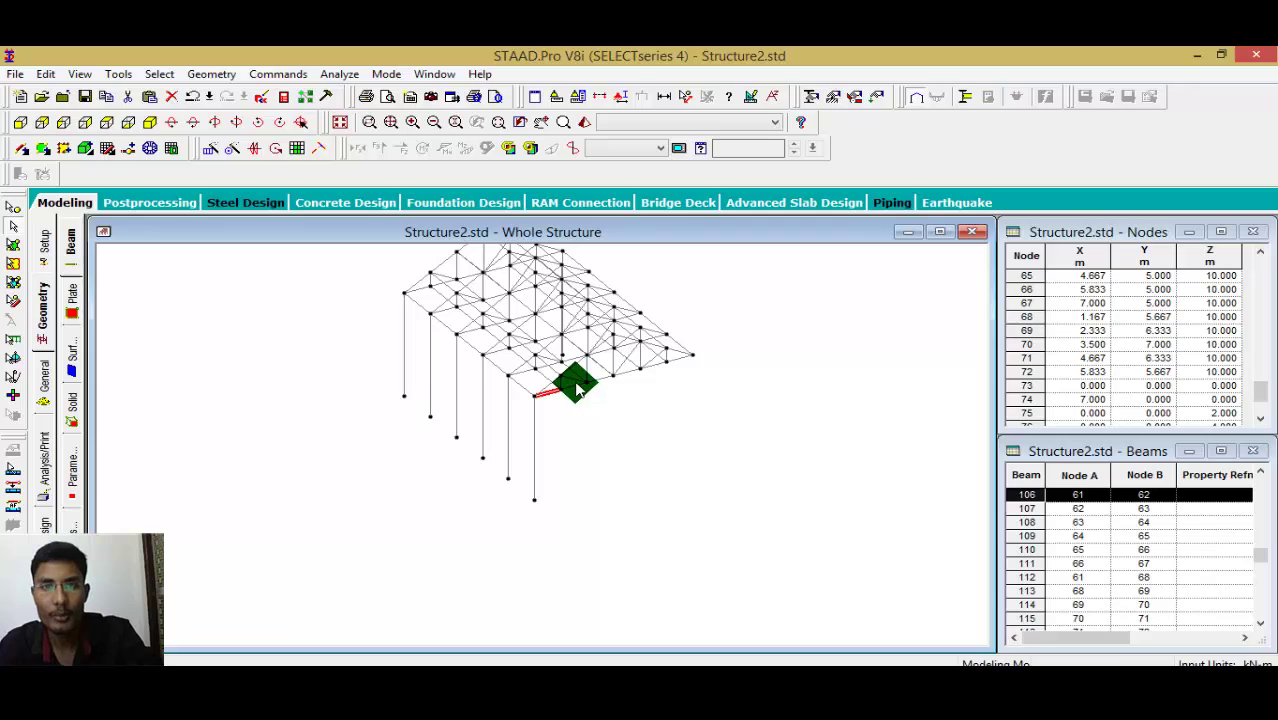
{"action": "left_click", "coordinate": [638, 374], "text": "ctrl"}
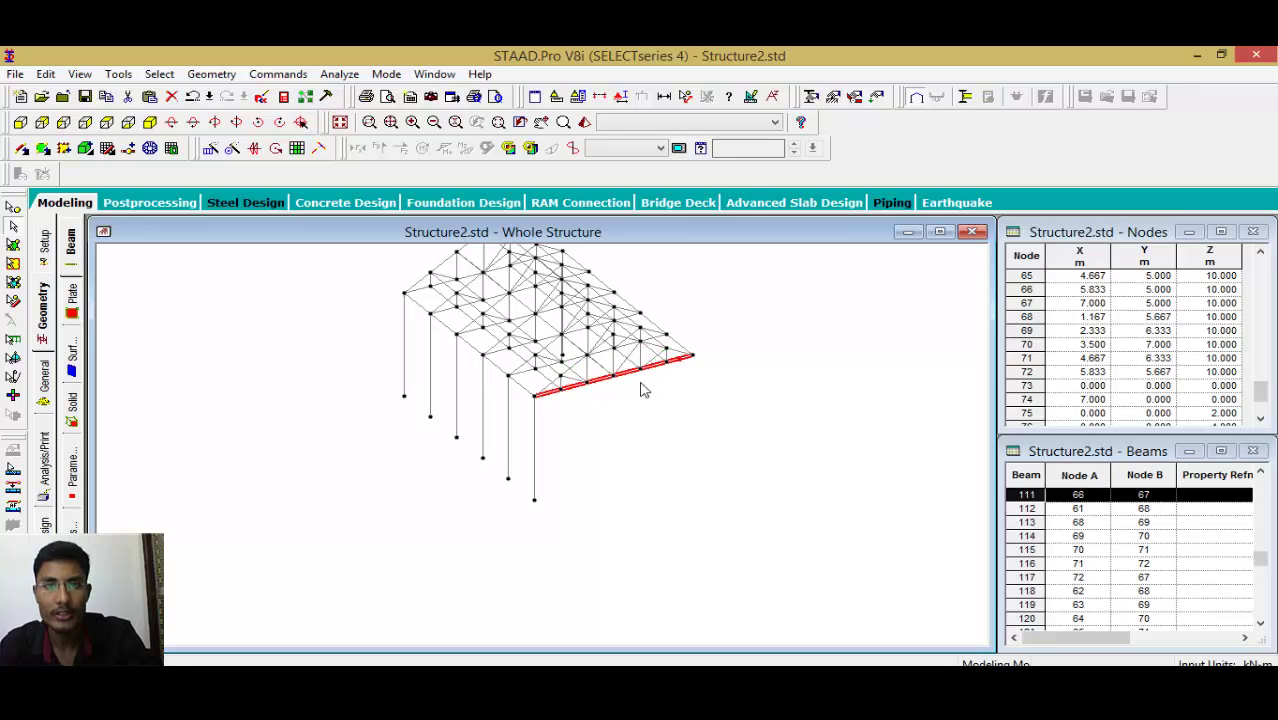
{"action": "left_click", "coordinate": [554, 401]}
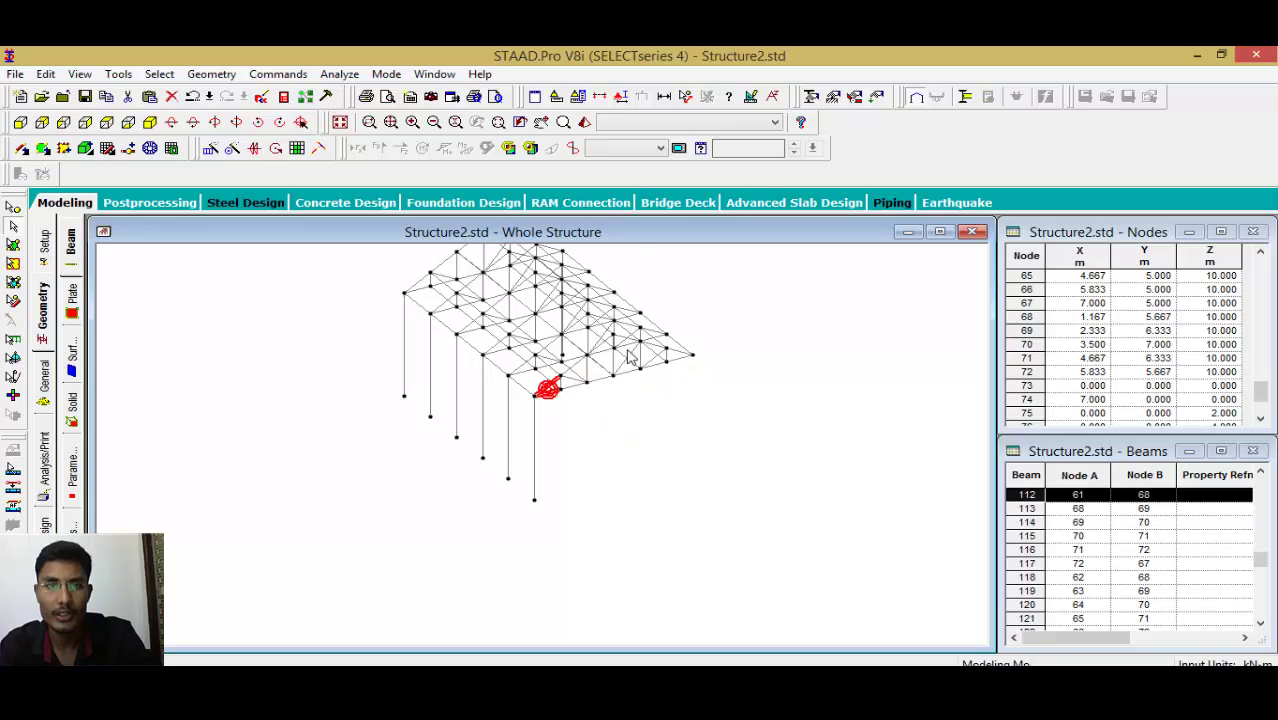
{"action": "left_click", "coordinate": [549, 394]}
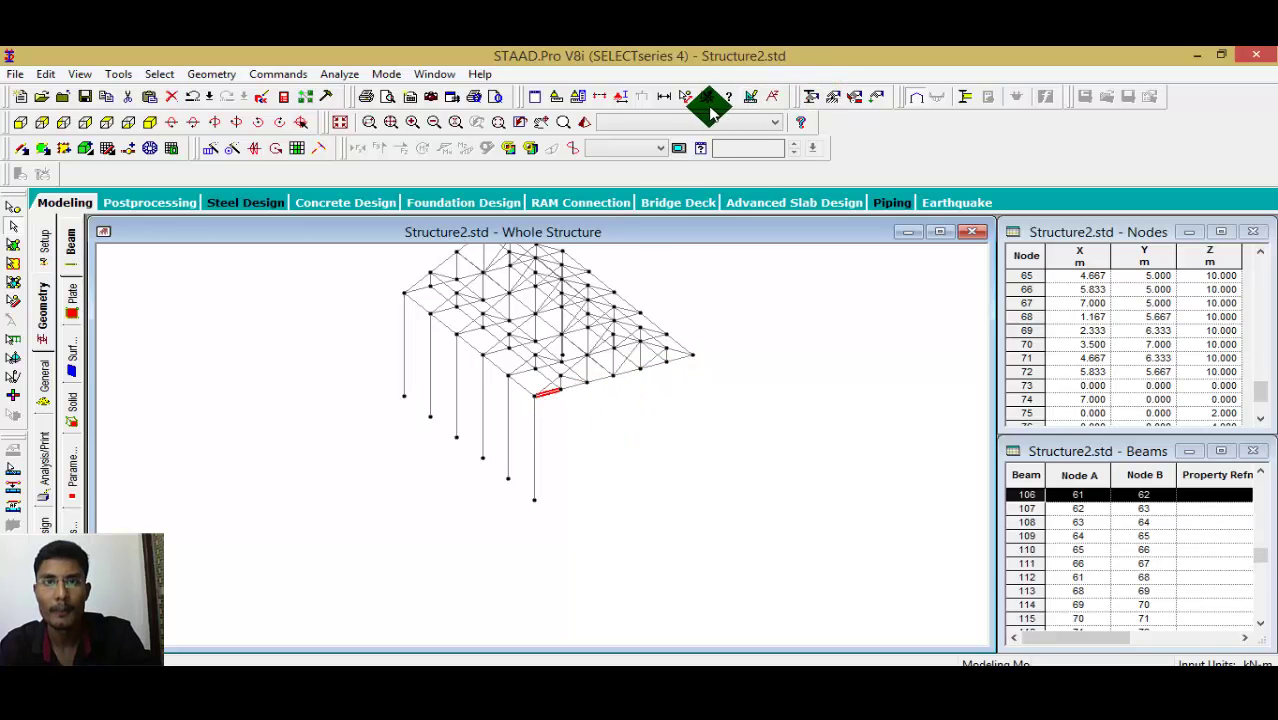
{"action": "left_click", "coordinate": [664, 97]}
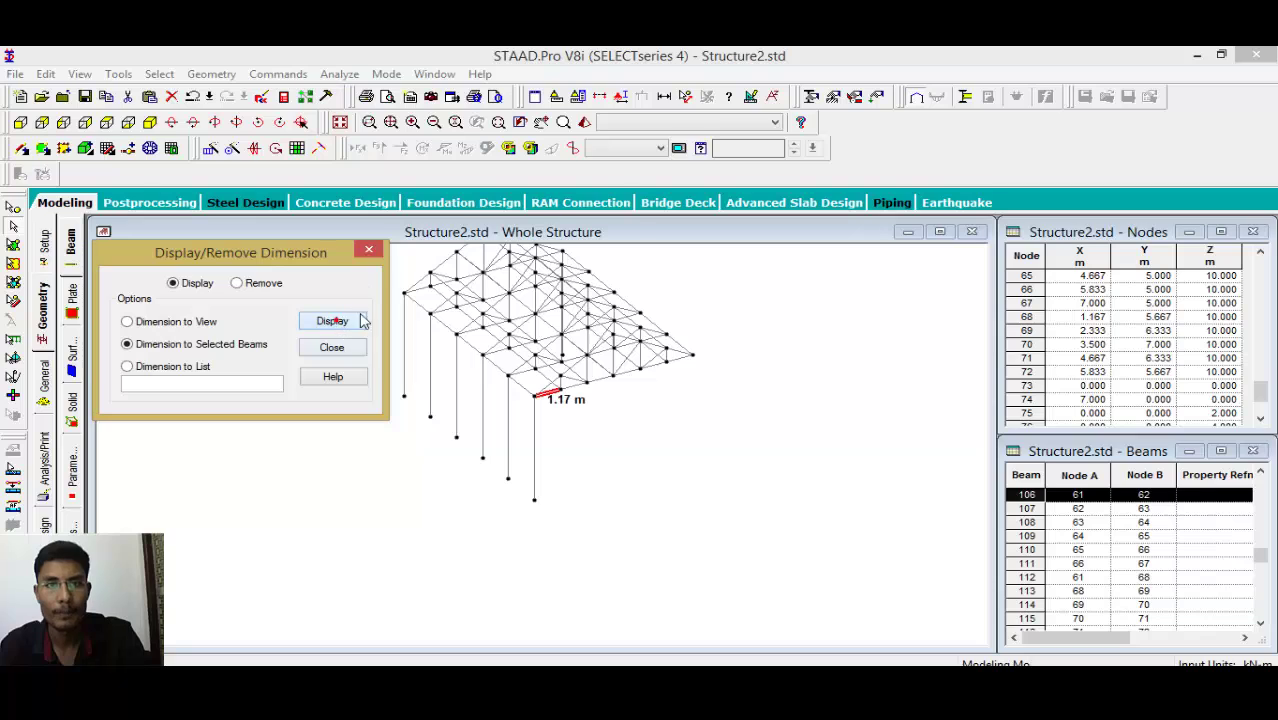
{"action": "left_click", "coordinate": [362, 251]}
{"action": "left_click", "coordinate": [560, 415]}
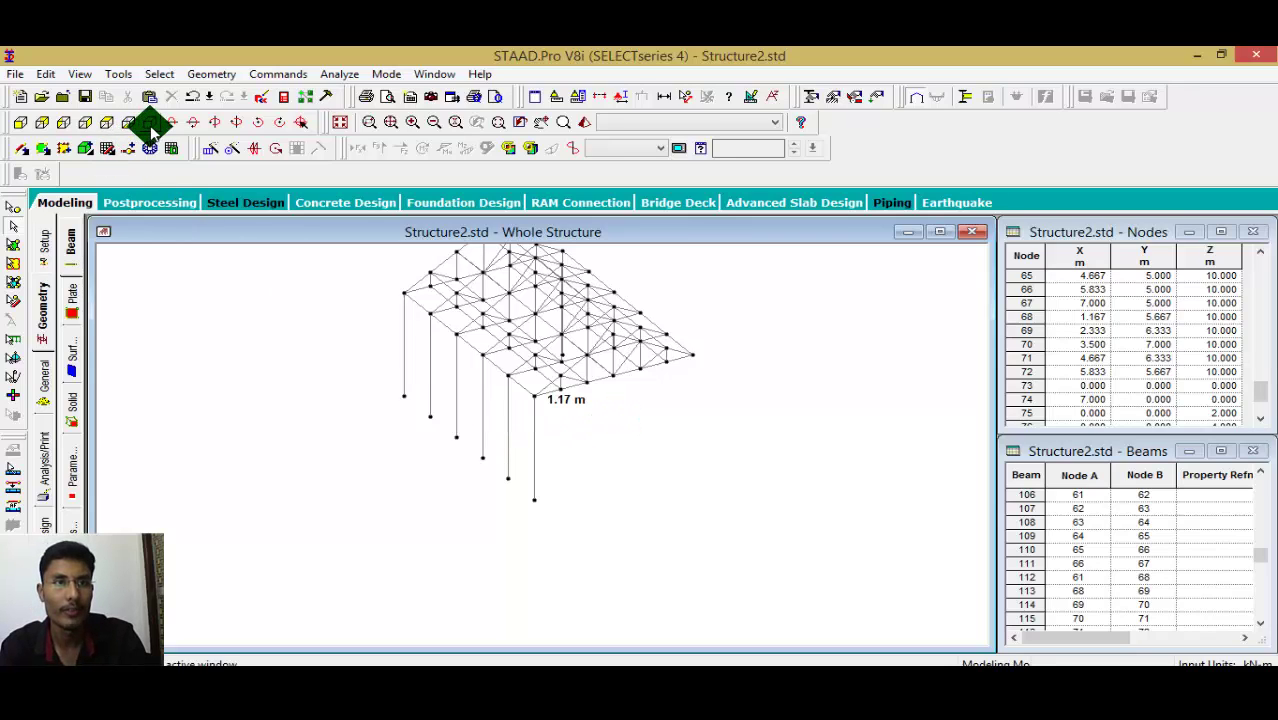
Check the structure in the standard views, return to isometric, and rotate it to expose the side with the column at X 7.
{"action": "left_click", "coordinate": [40, 123]}
{"action": "left_click", "coordinate": [65, 122]}
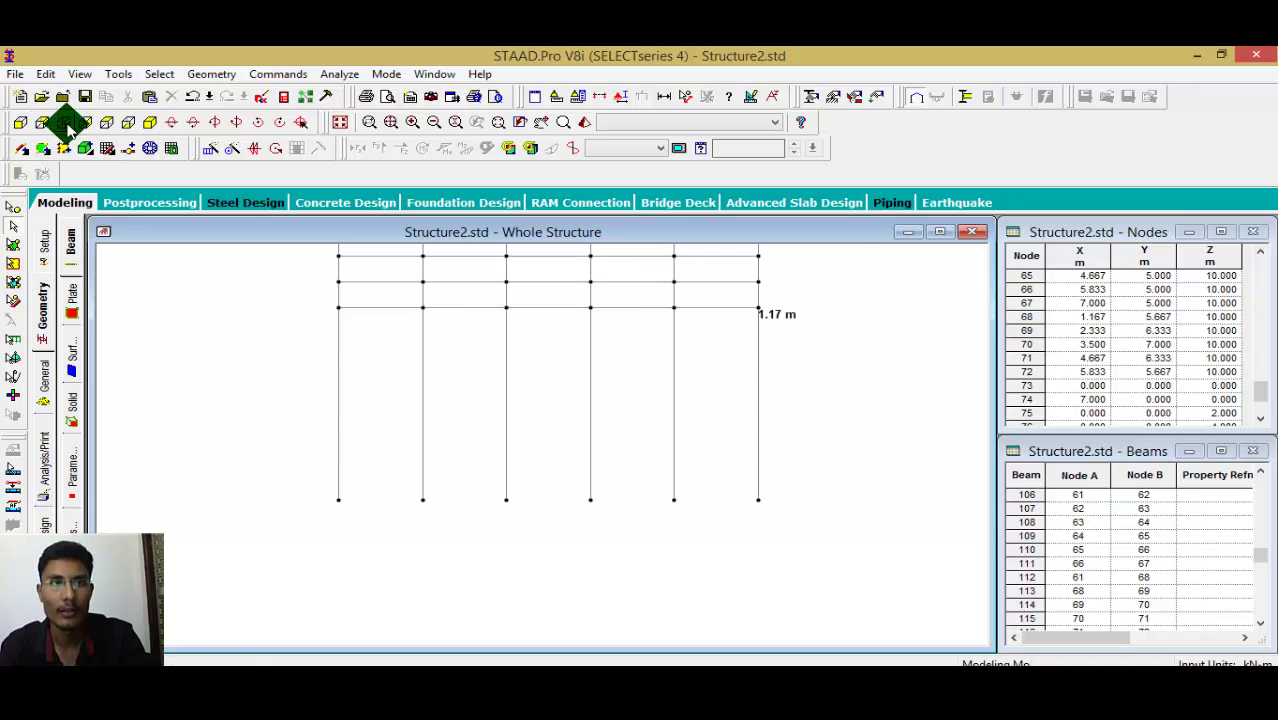
{"action": "left_click", "coordinate": [129, 123]}
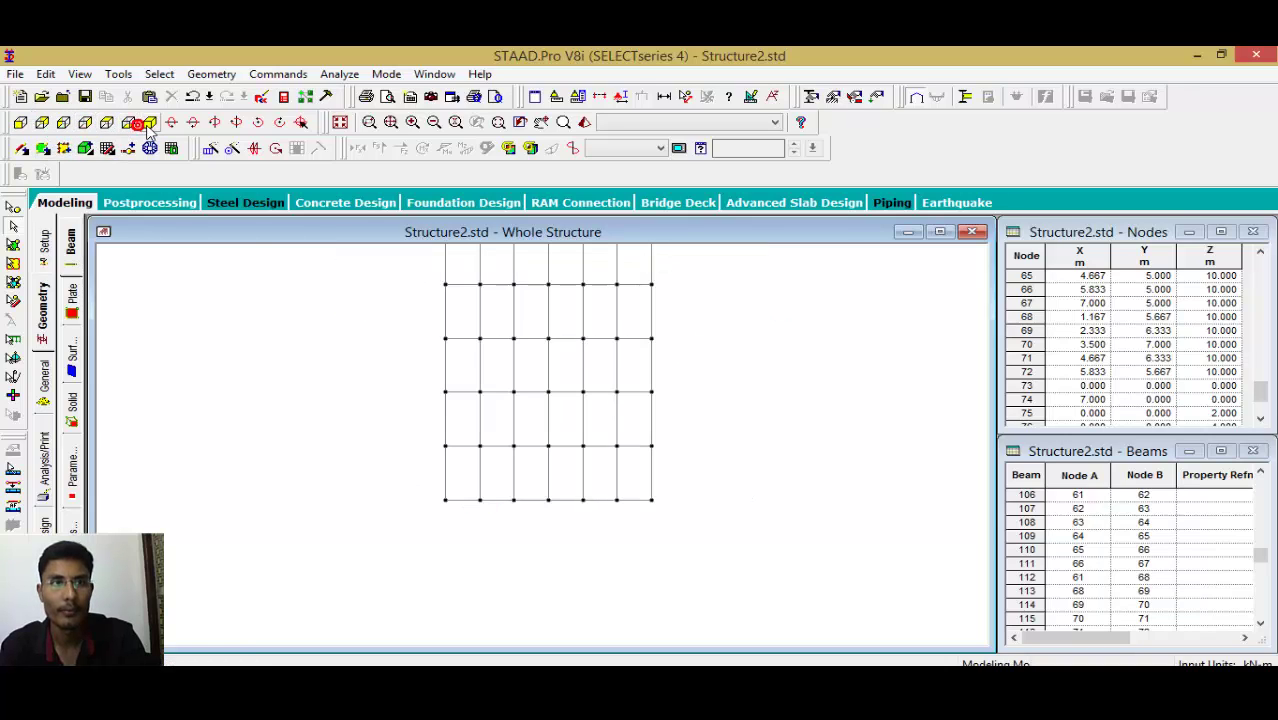
{"action": "left_click", "coordinate": [150, 122]}
{"action": "middle_click_drag", "start_coordinate": [655, 447], "coordinate": [462, 507]}
{"action": "right_click", "coordinate": [448, 494]}
{"action": "left_click", "coordinate": [716, 444]}
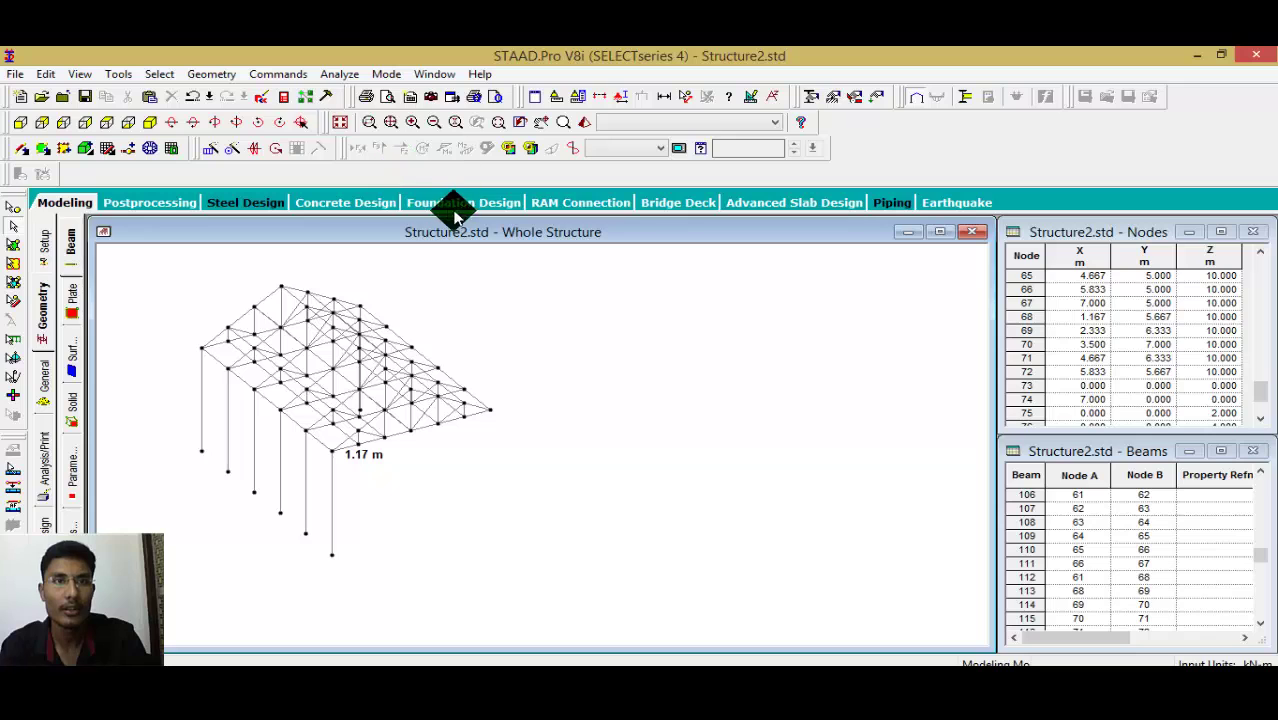
{"action": "left_click", "coordinate": [237, 123]}
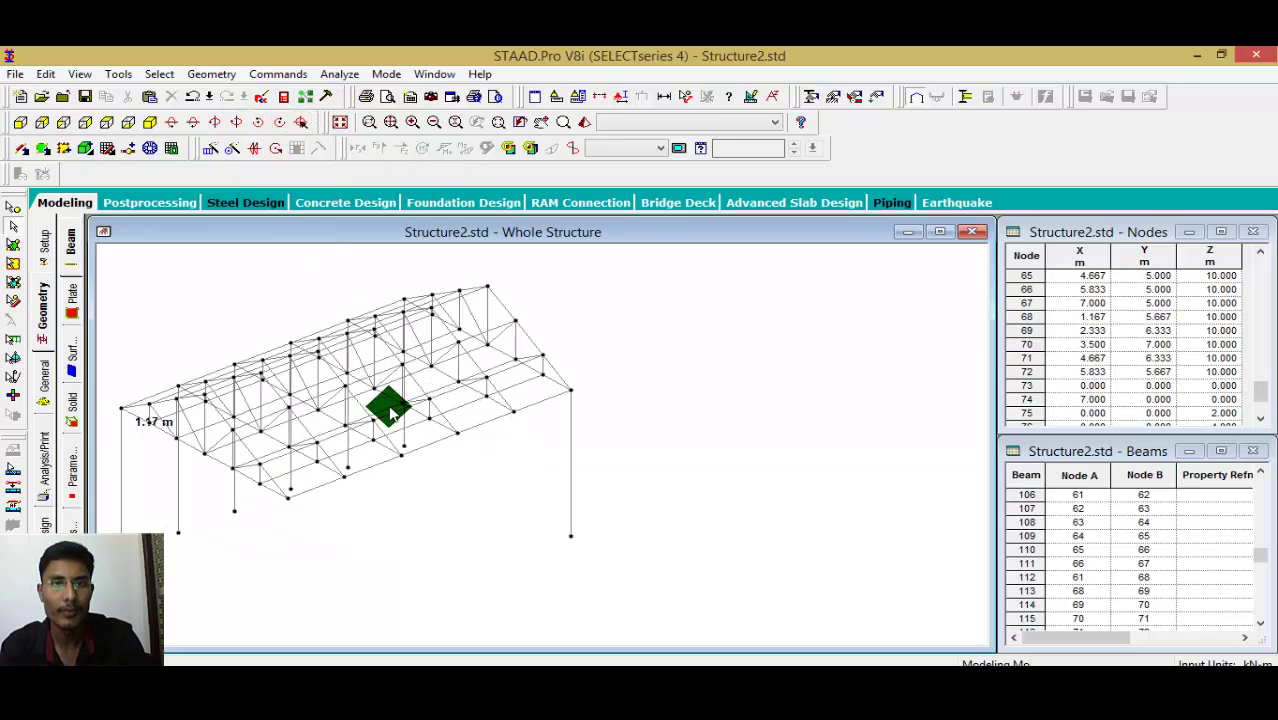
Copy the column at X 7, Z 0 and paste it with a Z offset of 2 m.
{"action": "left_click", "coordinate": [572, 460]}
{"action": "right_click", "coordinate": [580, 420]}
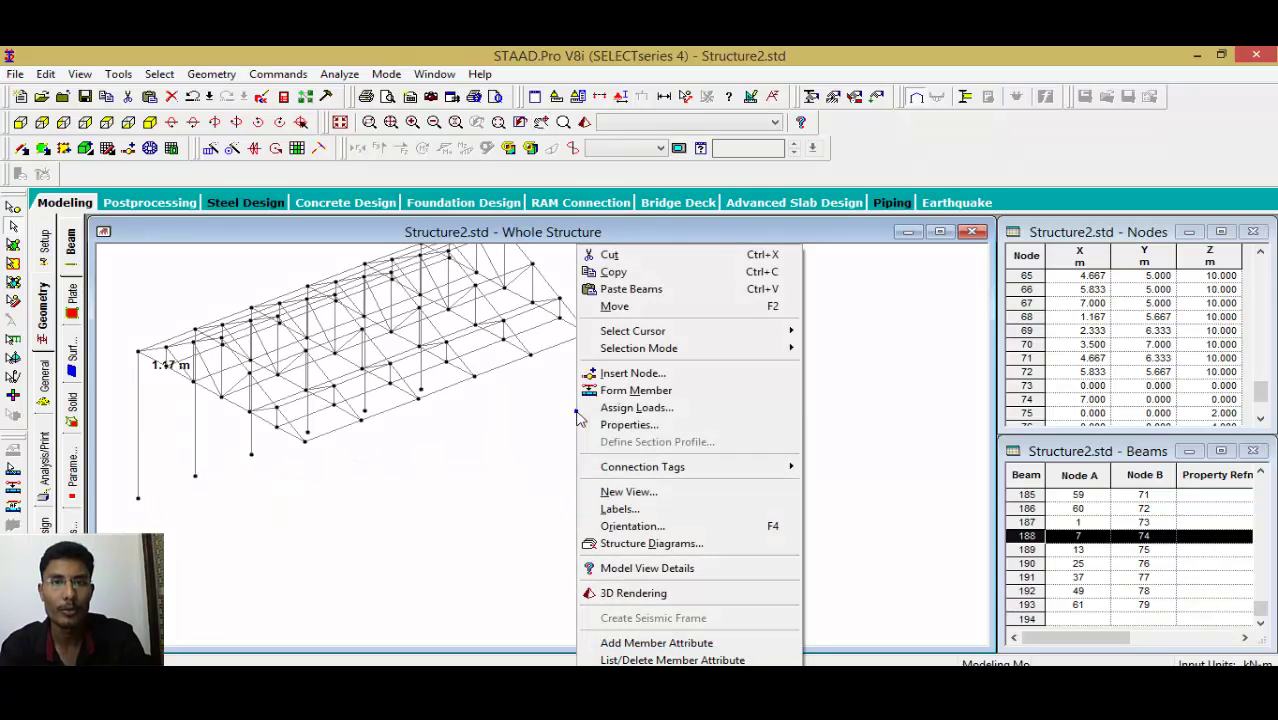
{"action": "left_click", "coordinate": [620, 273]}
{"action": "right_click", "coordinate": [602, 402]}
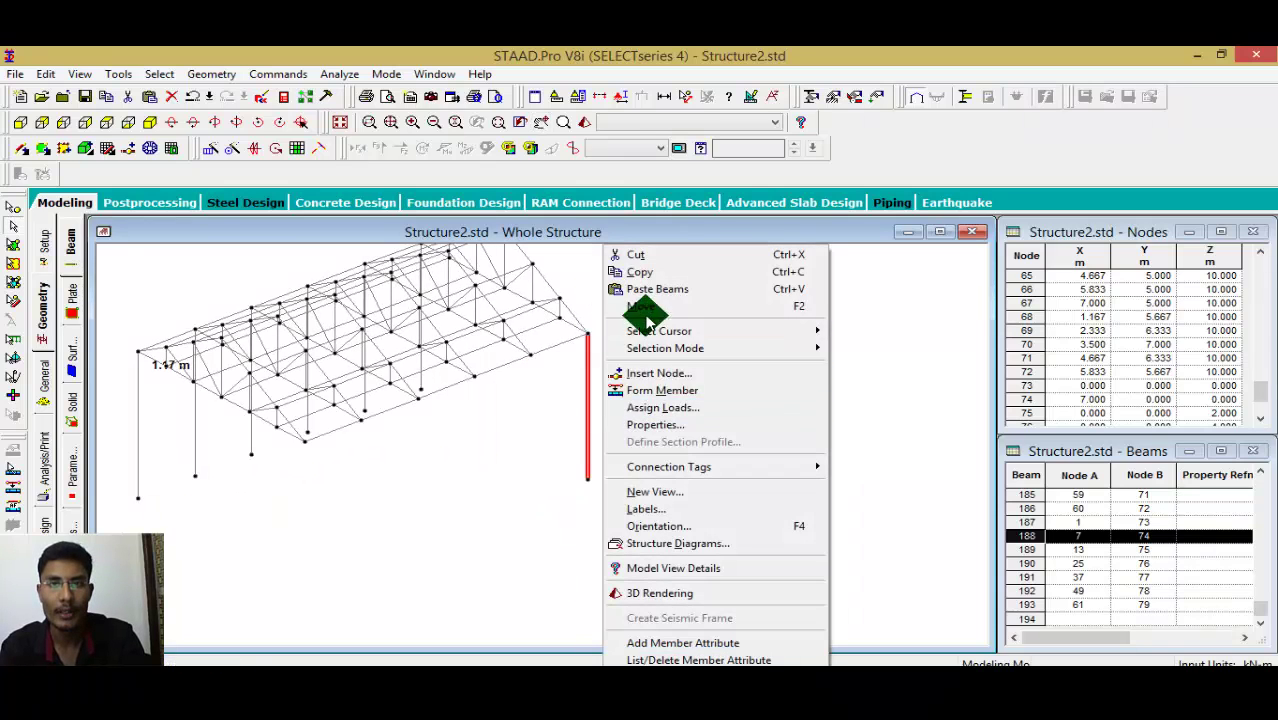
{"action": "left_click", "coordinate": [660, 289]}
{"action": "left_click_drag", "start_coordinate": [563, 424], "coordinate": [405, 416]}
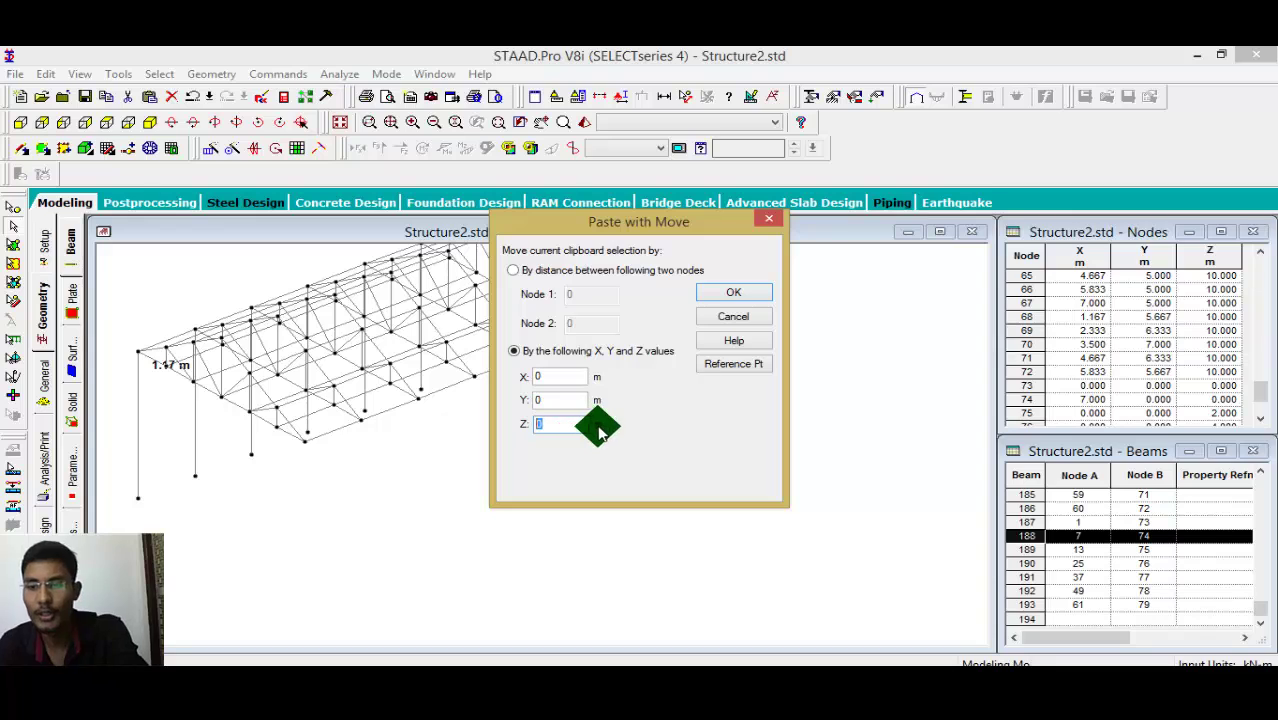
{"action": "type", "text": "2"}
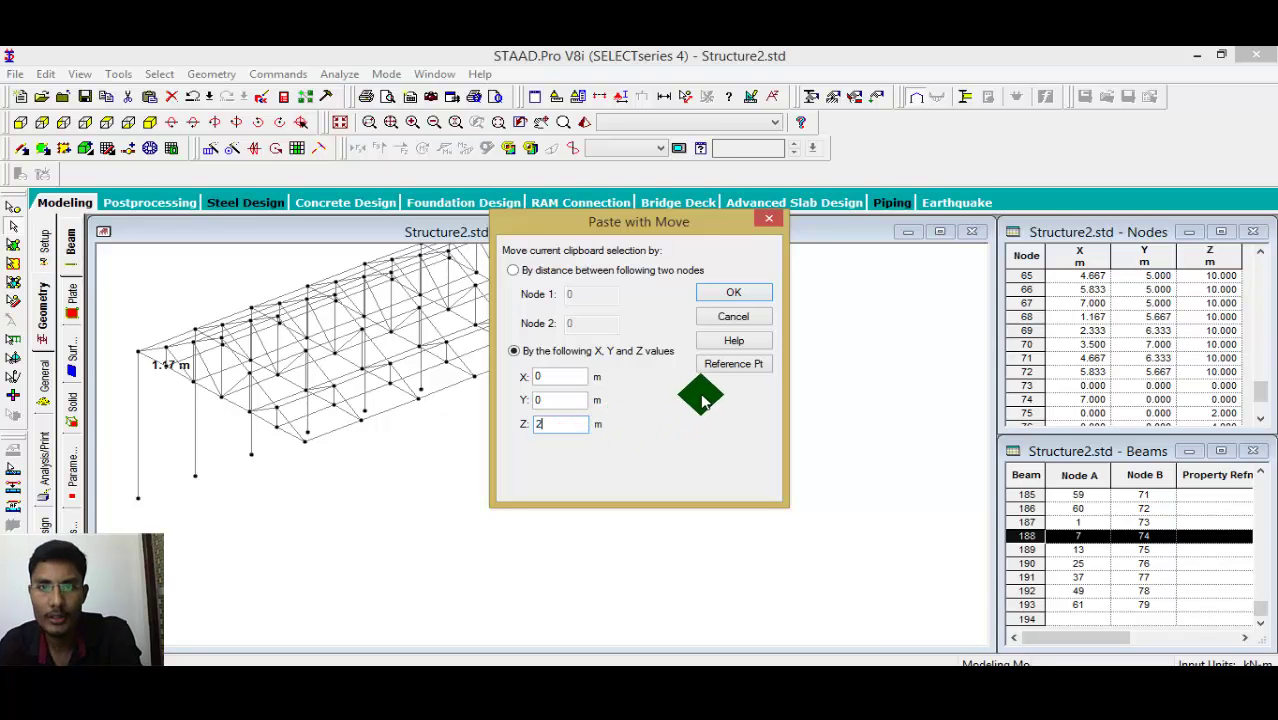
{"action": "left_click", "coordinate": [733, 291]}
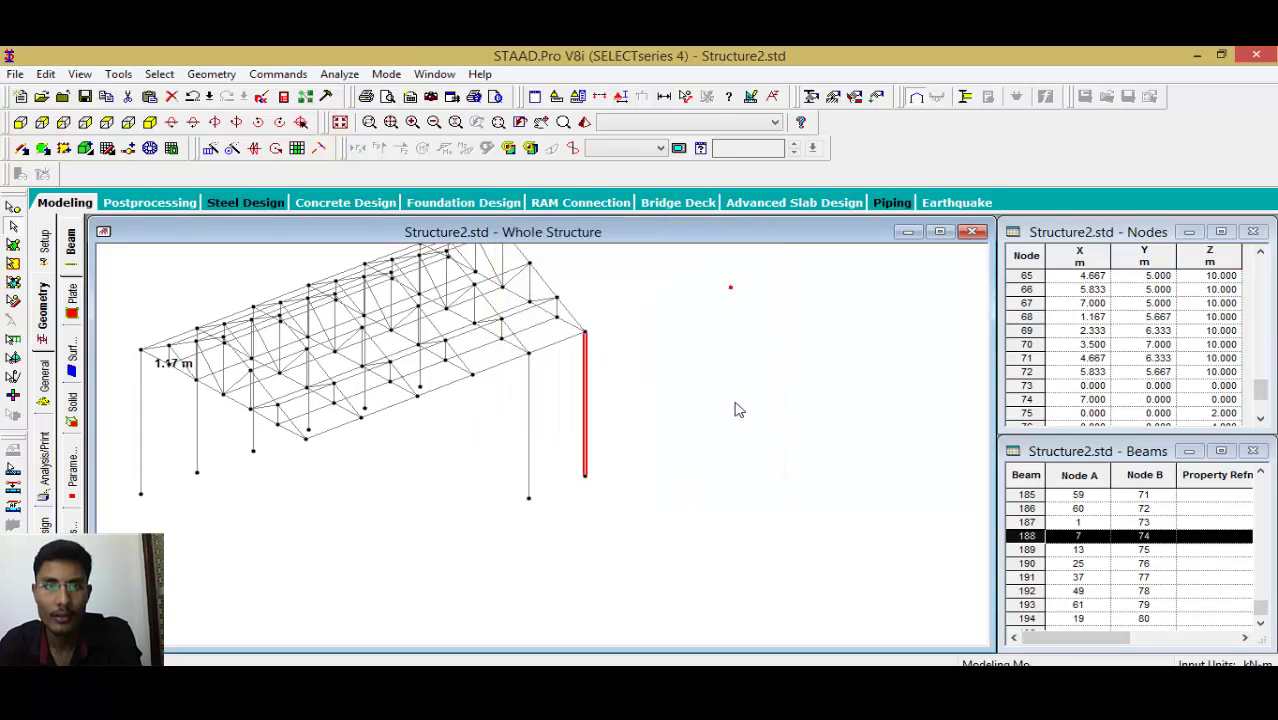
Copy the column at X 7, Z 2 and paste it with a Z offset of 2 m.
{"action": "left_click", "coordinate": [529, 430]}
{"action": "right_click", "coordinate": [530, 430]}
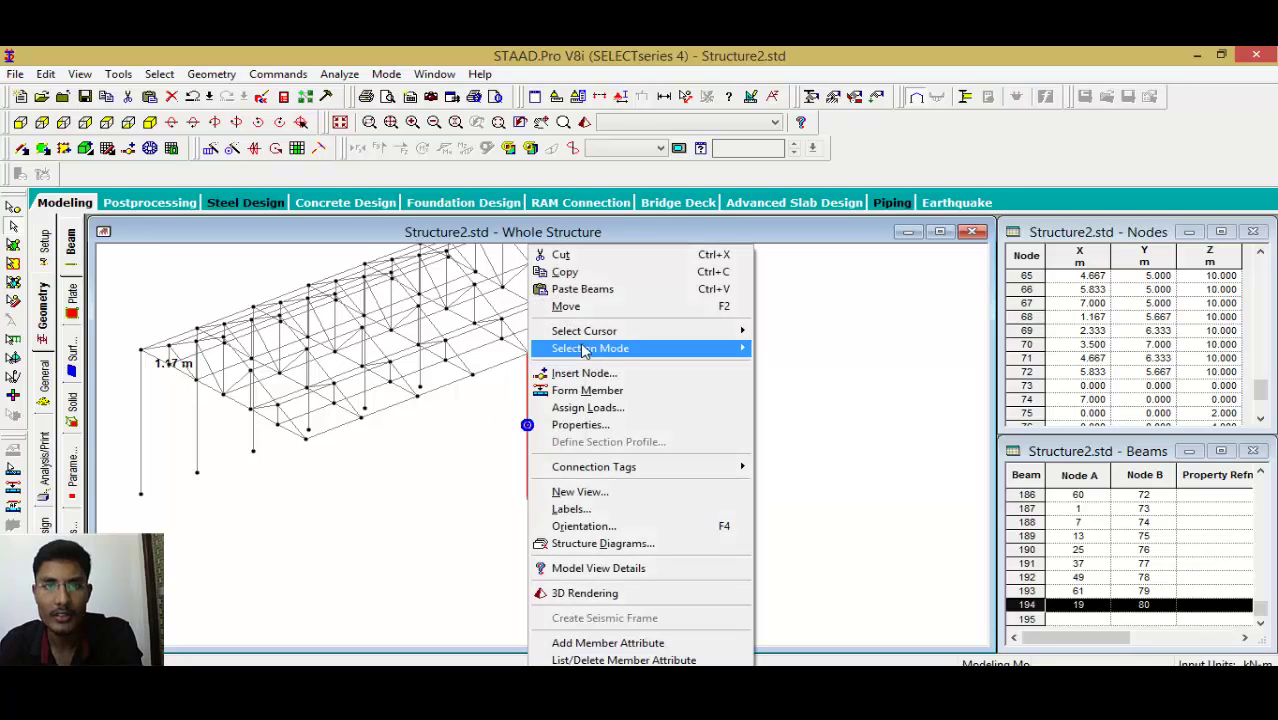
{"action": "left_click", "coordinate": [575, 272]}
{"action": "right_click", "coordinate": [535, 400]}
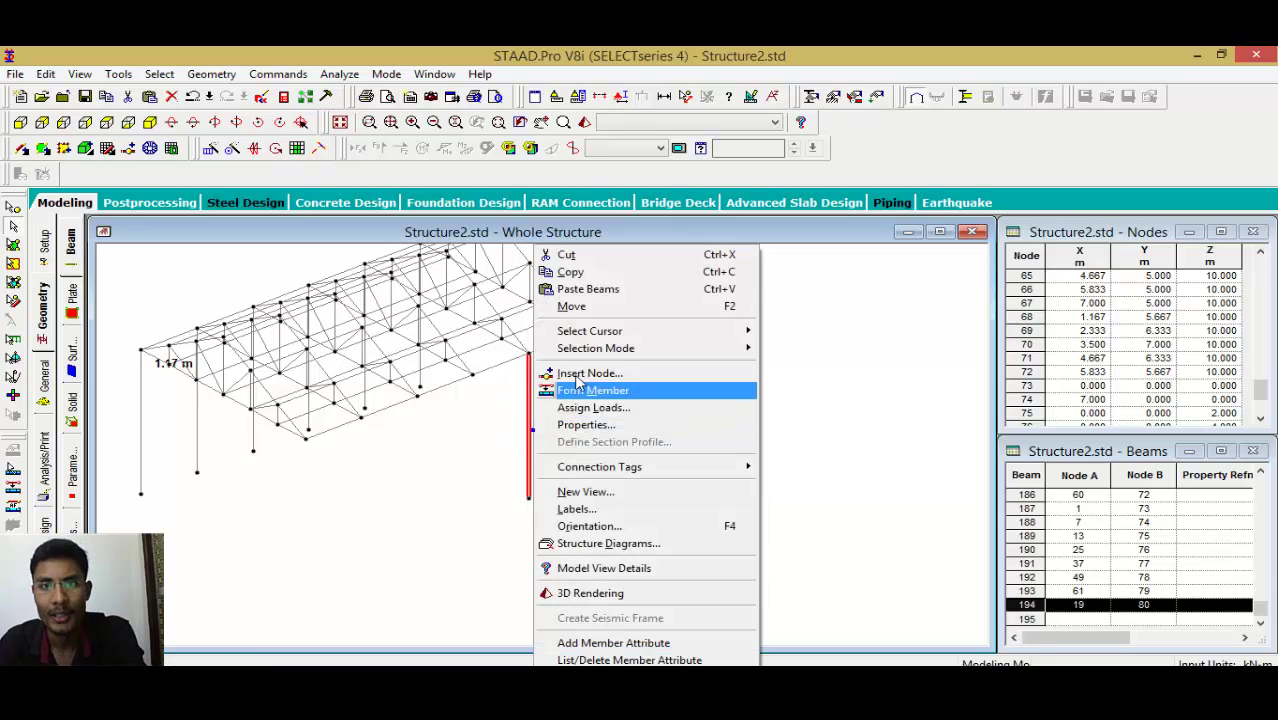
{"action": "left_click", "coordinate": [588, 289]}
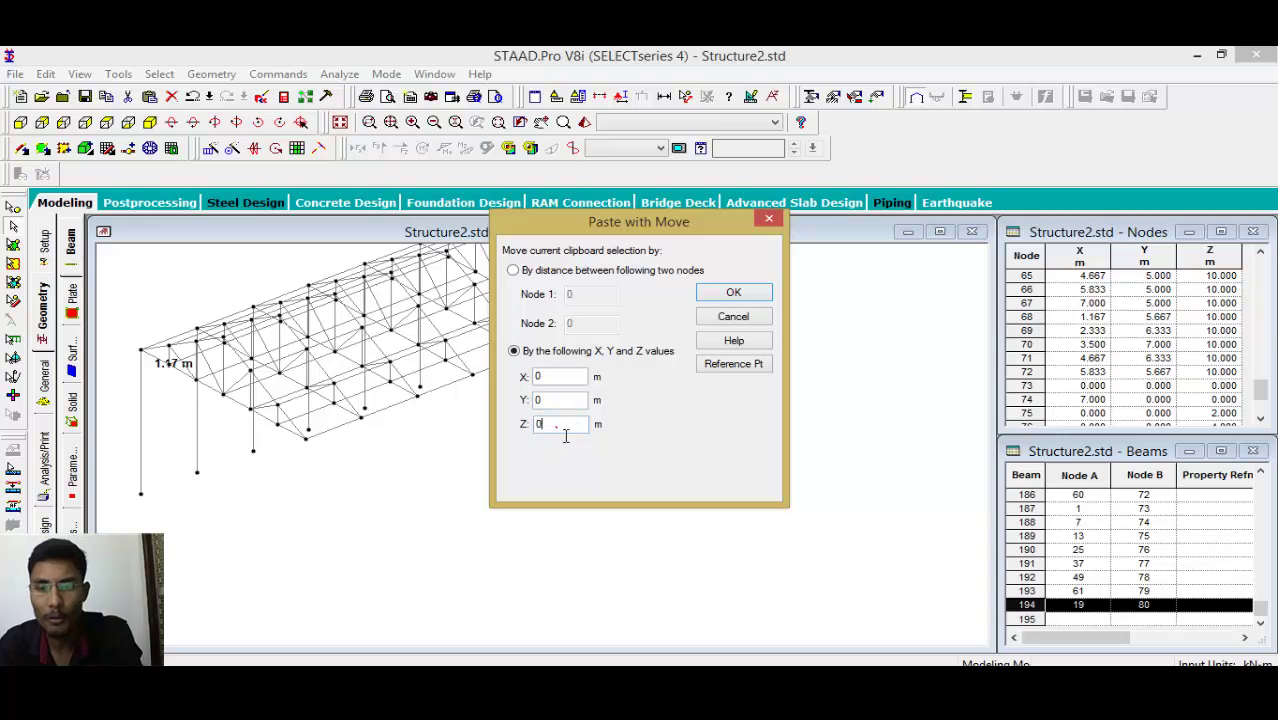
{"action": "left_click", "coordinate": [722, 297]}
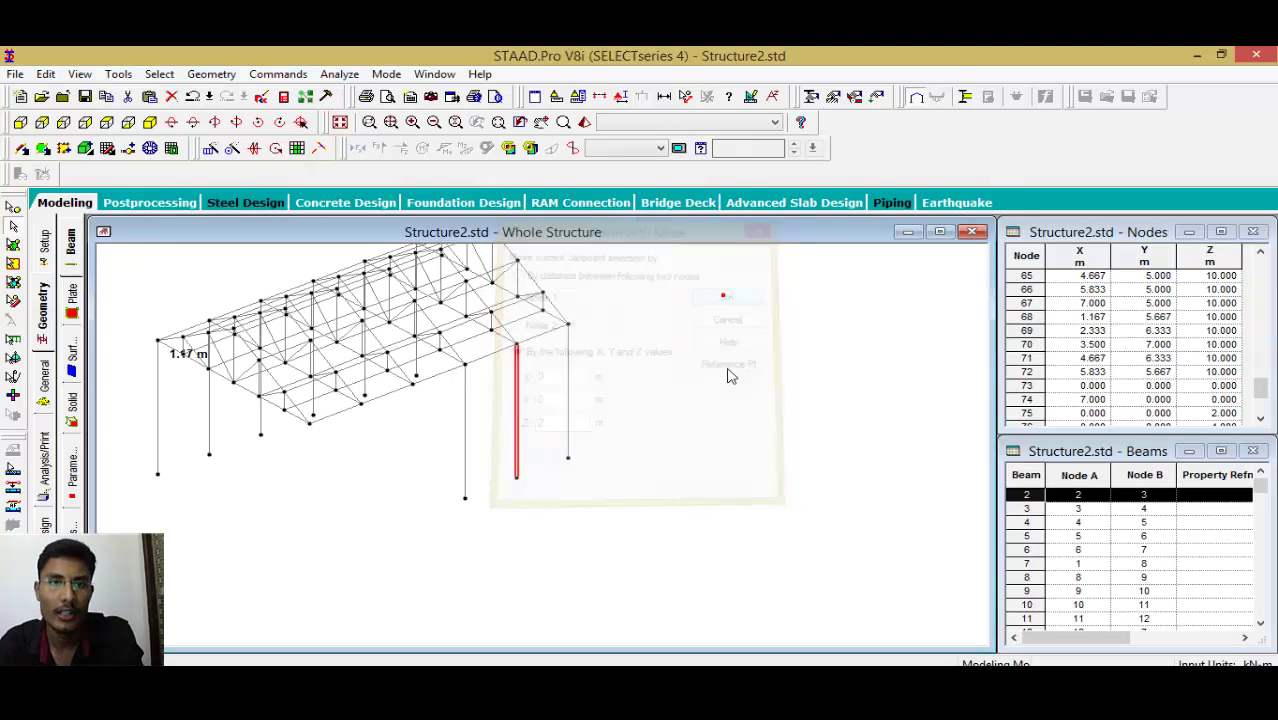
Copy the column at X 7, Z 4 and paste it with a Z offset of 2 m.
{"action": "right_click", "coordinate": [470, 420]}
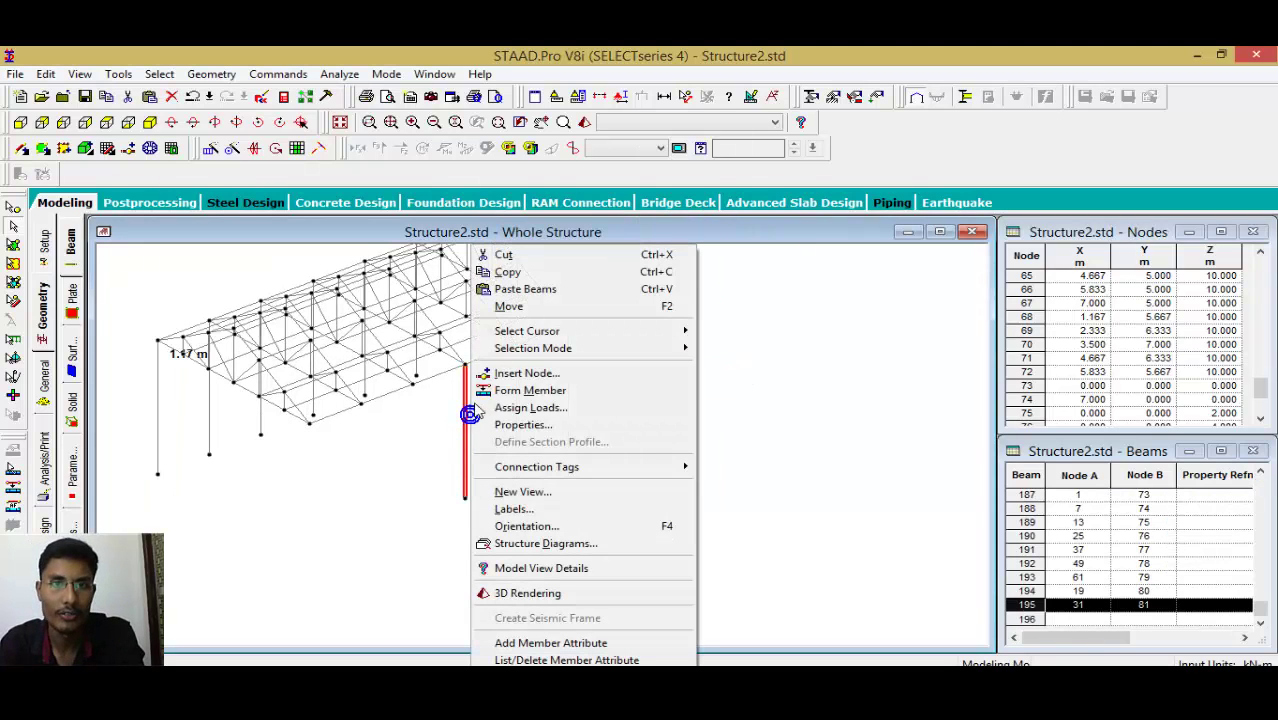
{"action": "key", "text": "Escape"}
{"action": "right_click", "coordinate": [480, 430]}
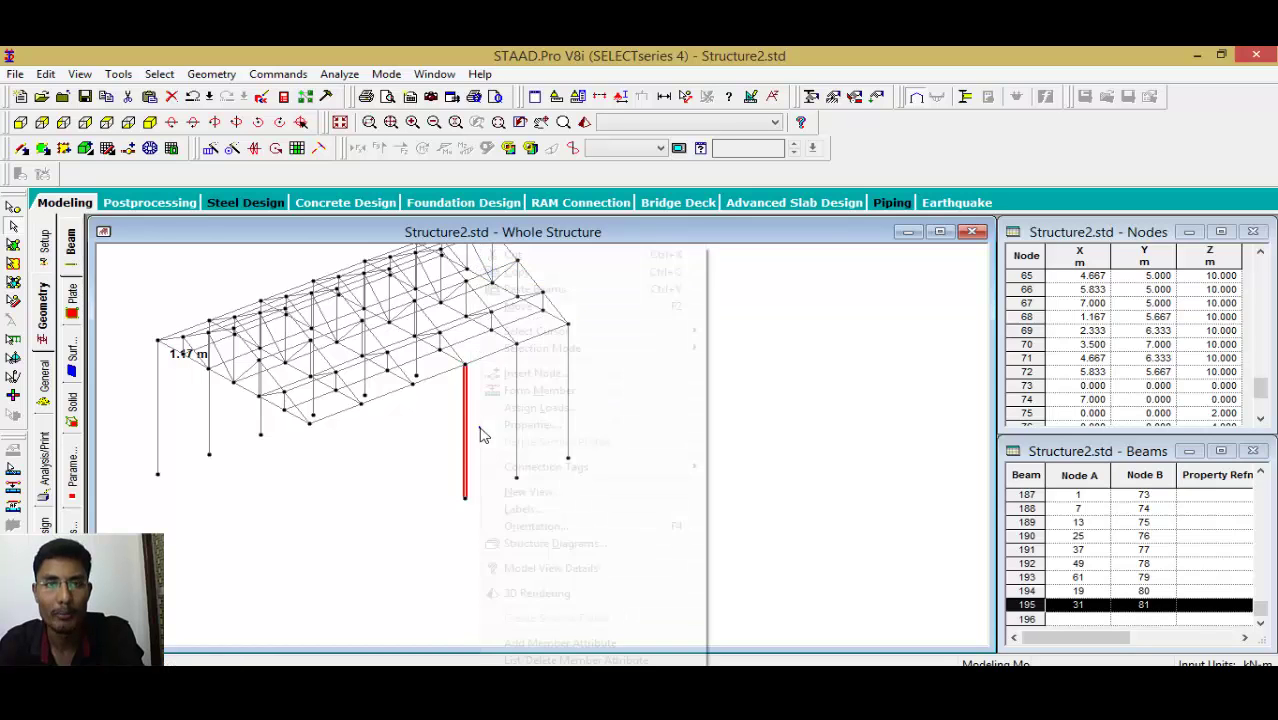
{"action": "left_click", "coordinate": [535, 289]}
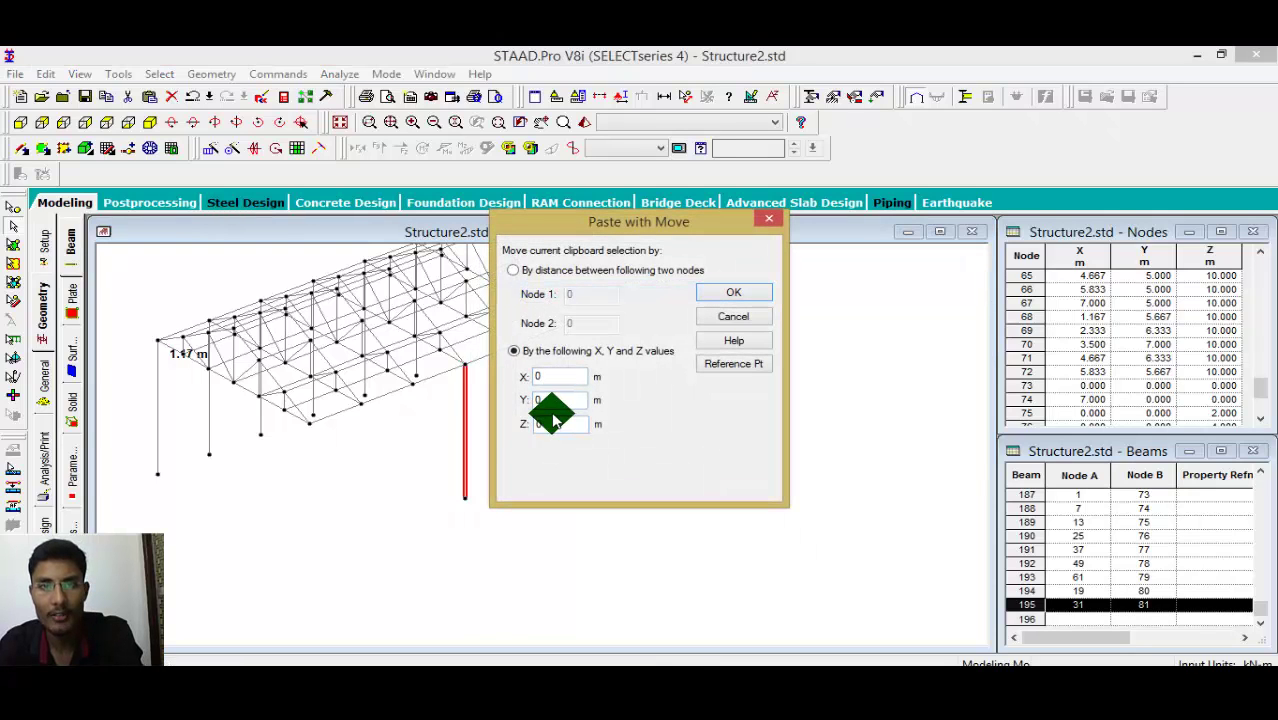
{"action": "left_click", "coordinate": [720, 291]}
Copy the column at X 7, Z 6 and paste it with a Z offset of 2 m.
{"action": "left_click", "coordinate": [416, 462]}
{"action": "right_click", "coordinate": [413, 458]}
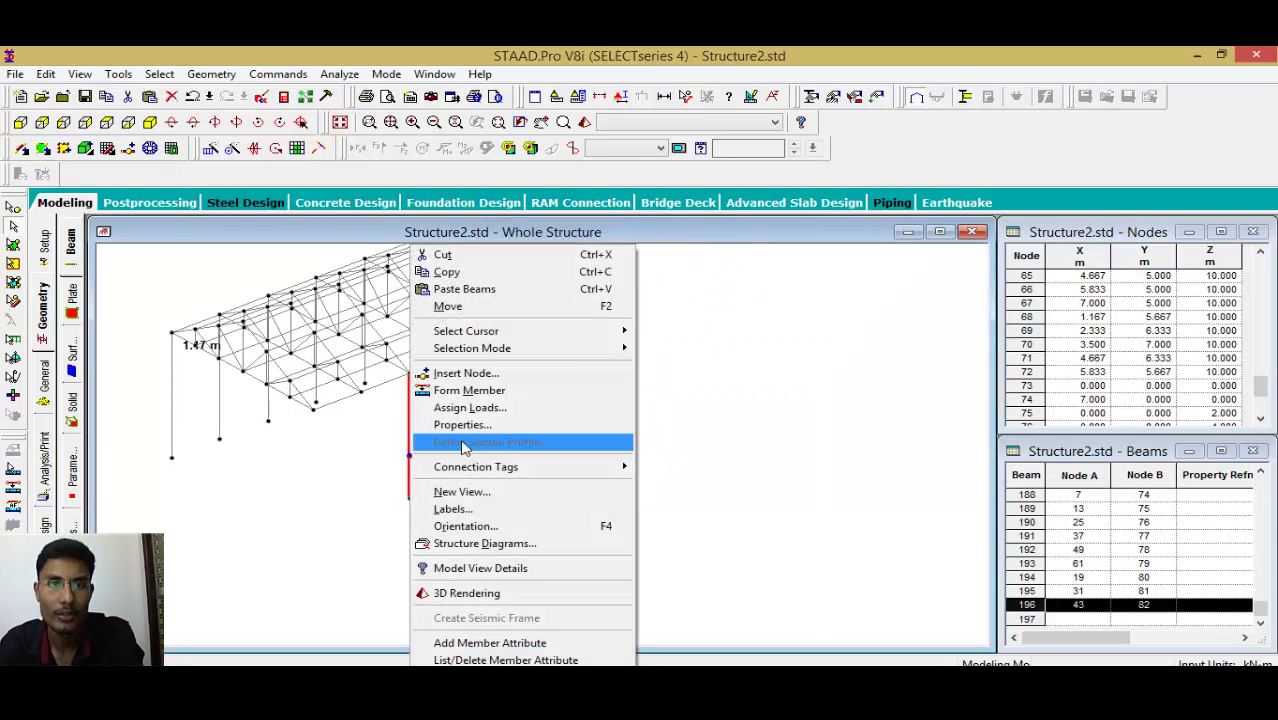
{"action": "left_click", "coordinate": [455, 272]}
{"action": "right_click", "coordinate": [416, 452]}
{"action": "left_click", "coordinate": [455, 287]}
{"action": "double_click", "coordinate": [555, 424]}
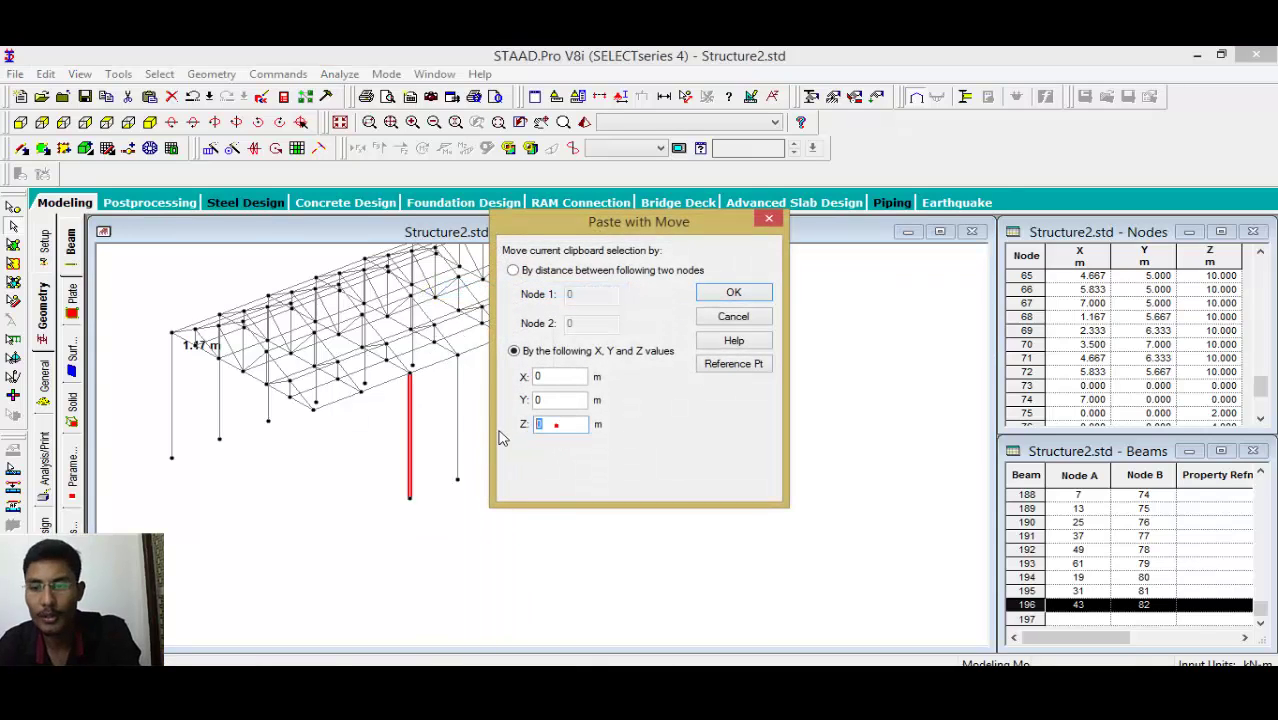
{"action": "left_click", "coordinate": [735, 293]}
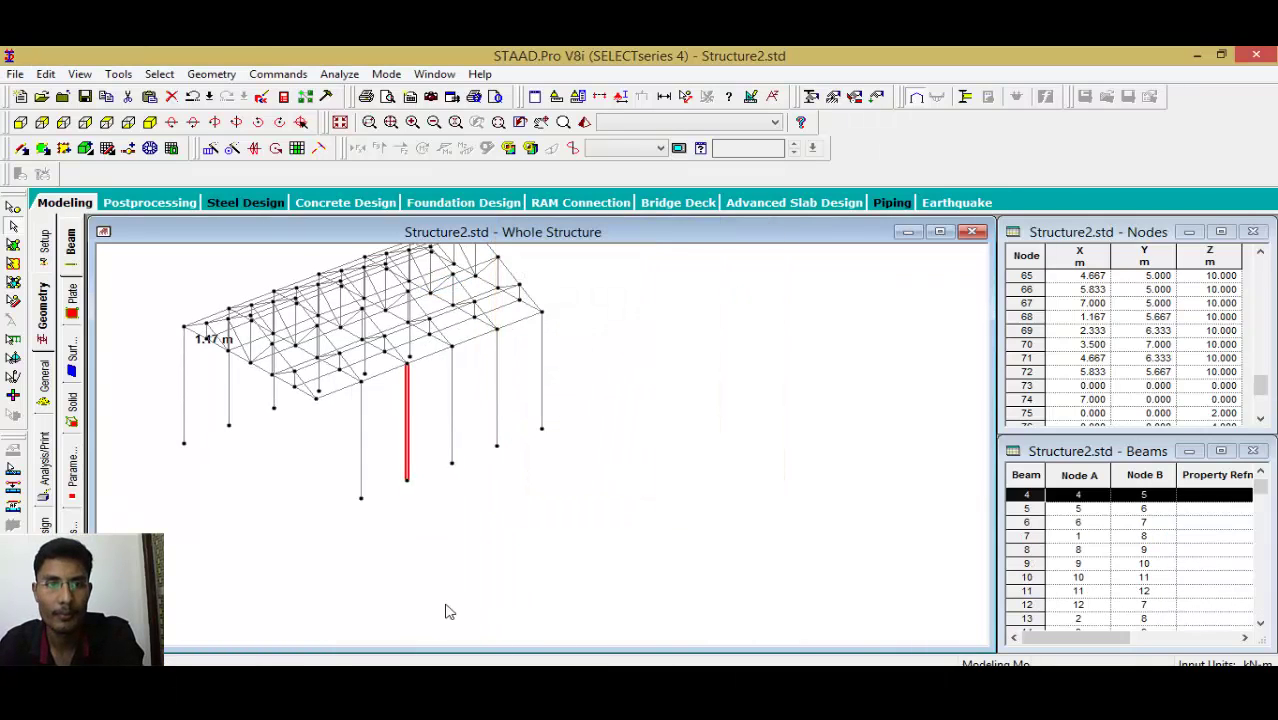
Copy the column at X 7, Z 8 and paste it with a Z offset of 2 m.
{"action": "left_click", "coordinate": [362, 485]}
{"action": "right_click", "coordinate": [362, 470]}
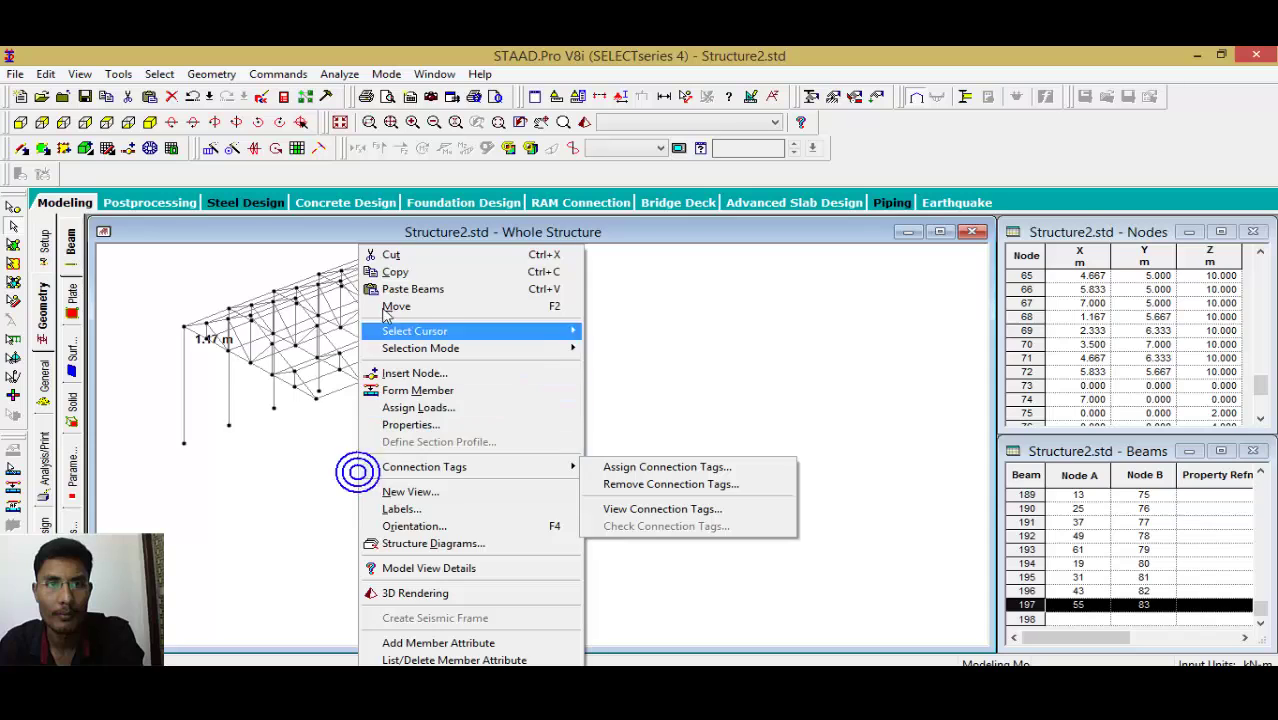
{"action": "left_click", "coordinate": [397, 274]}
{"action": "right_click", "coordinate": [316, 481]}
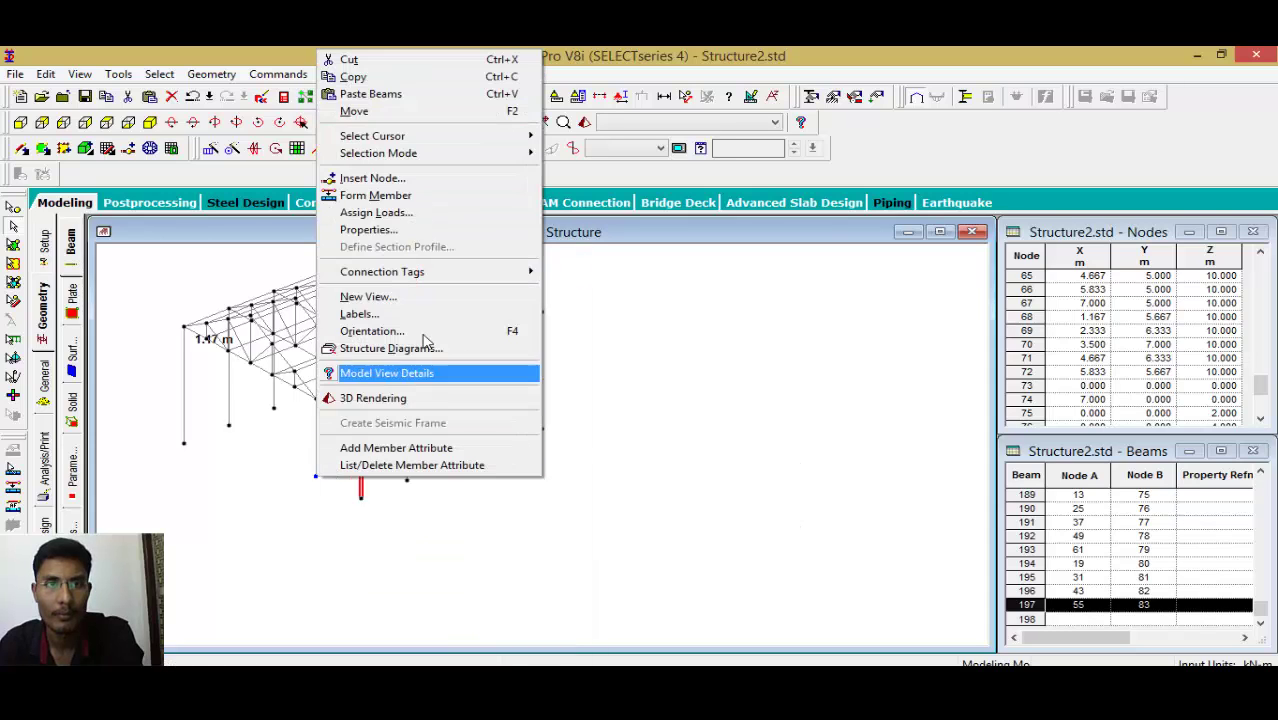
{"action": "left_click", "coordinate": [368, 93]}
{"action": "type", "text": "2"}
{"action": "left_click", "coordinate": [728, 291]}
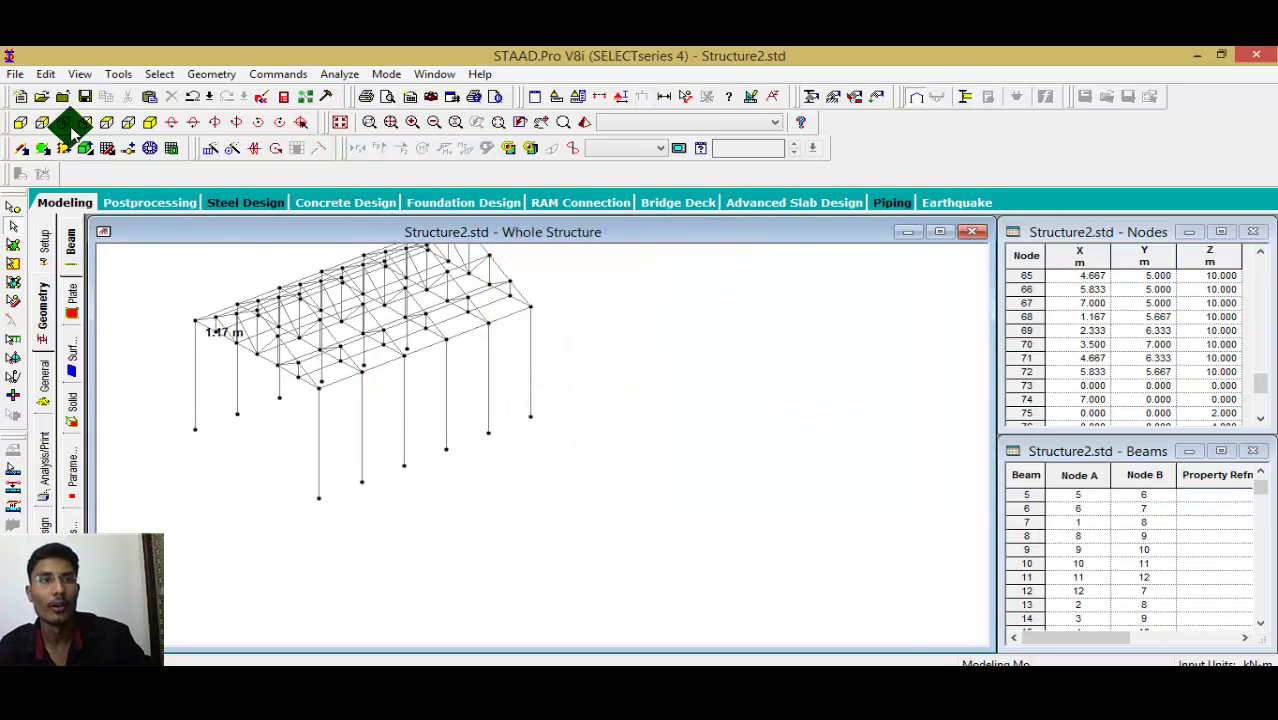
Rotate the structure to check the columns on both sides, inspect it in a 3D rendering, and close the rendered view.
{"action": "left_click", "coordinate": [216, 122]}
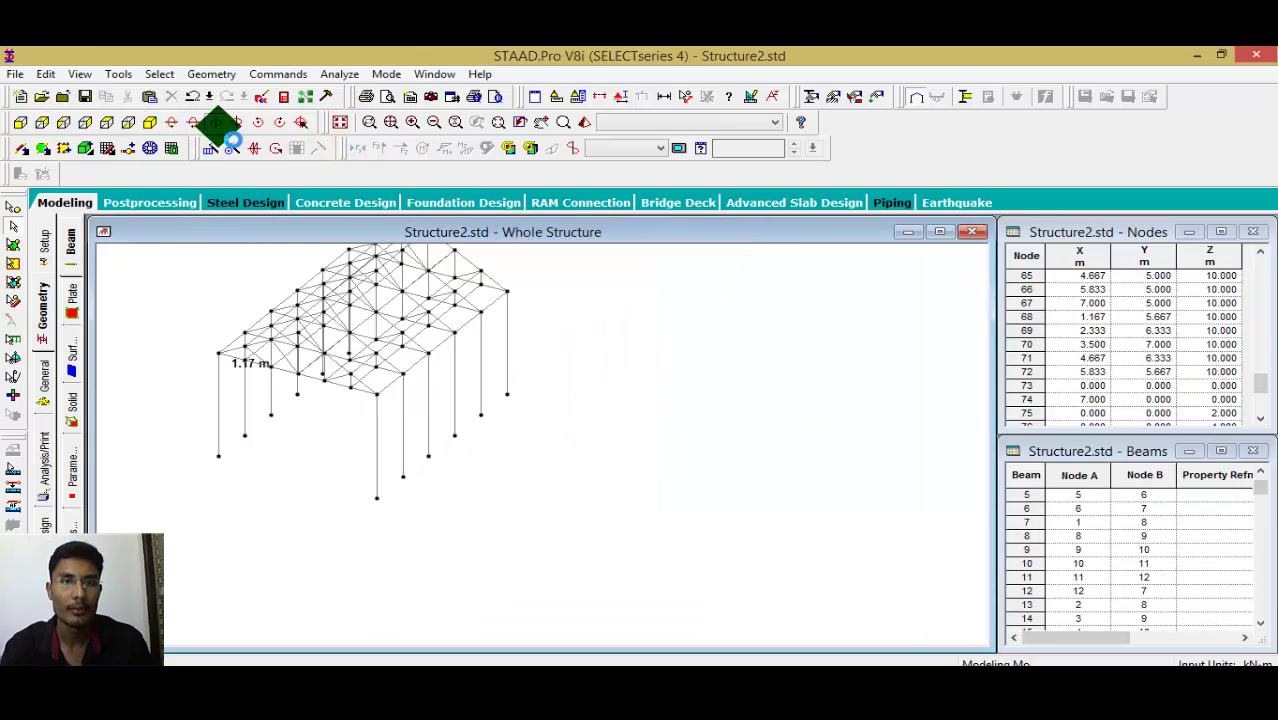
{"action": "left_click_drag", "start_coordinate": [337, 448], "coordinate": [481, 558]}
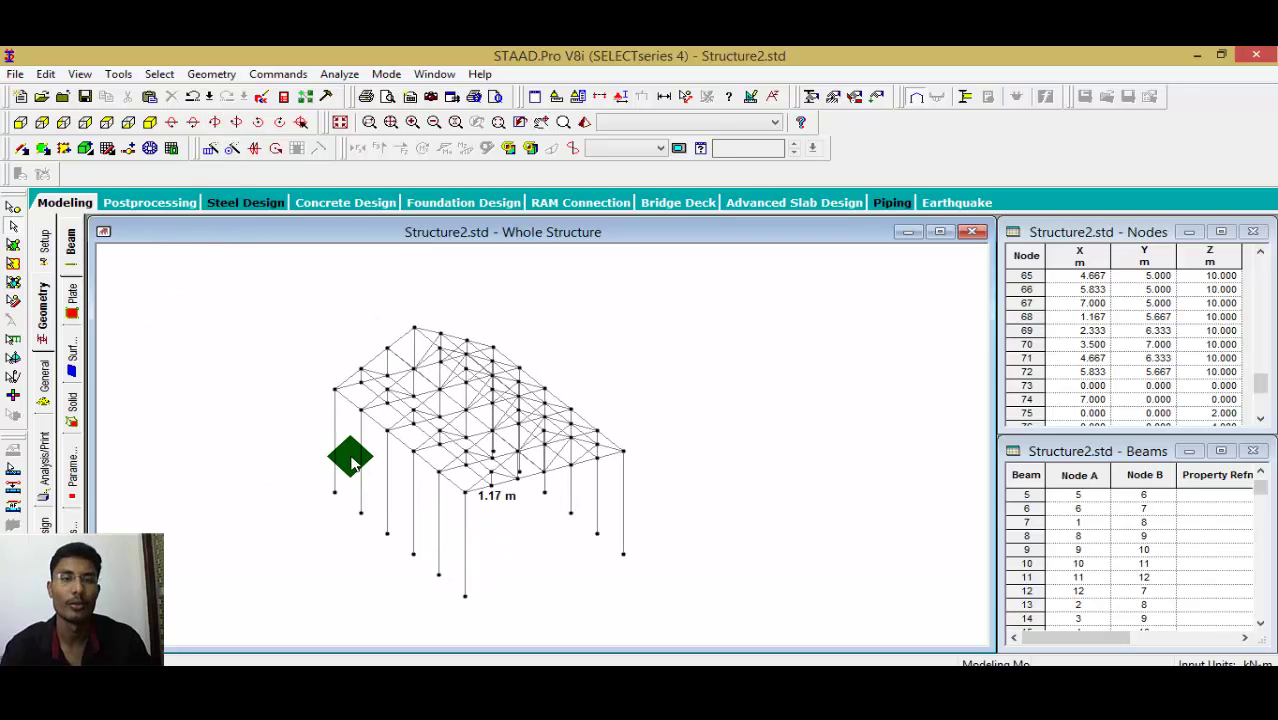
{"action": "left_click_drag", "start_coordinate": [330, 523], "coordinate": [302, 468]}
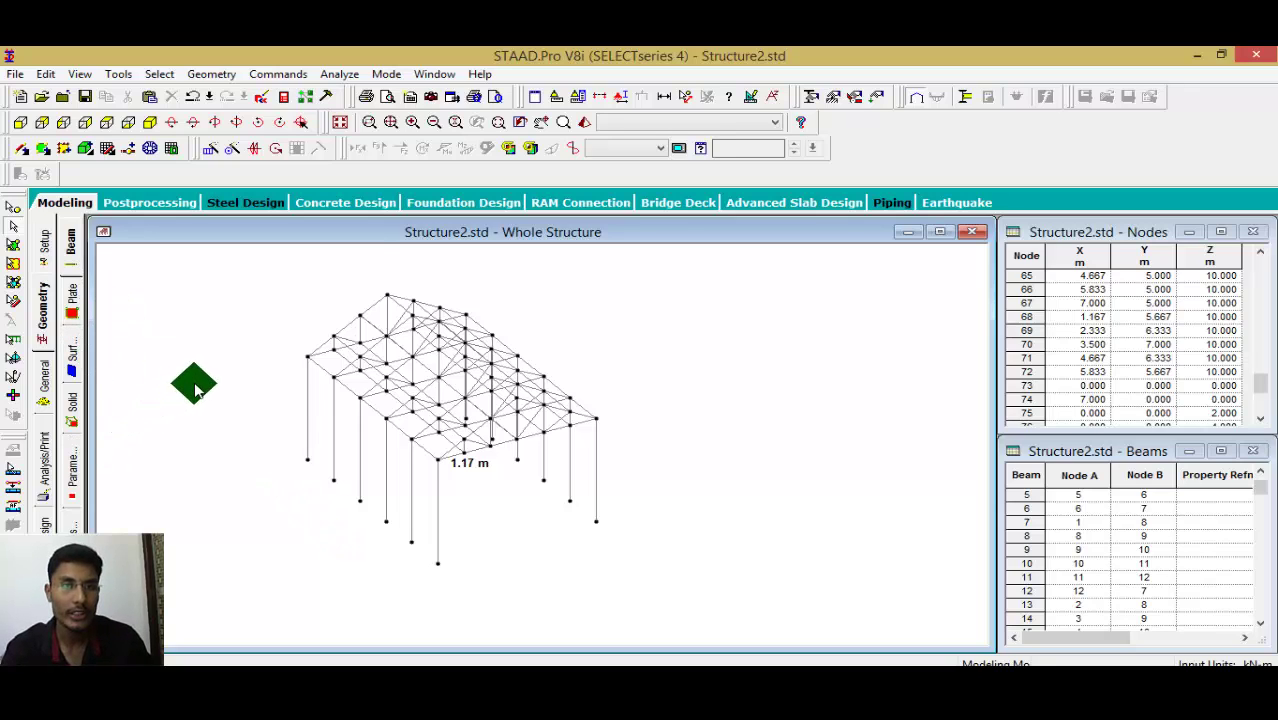
{"action": "right_click", "coordinate": [195, 385]}
{"action": "left_click", "coordinate": [228, 374]}
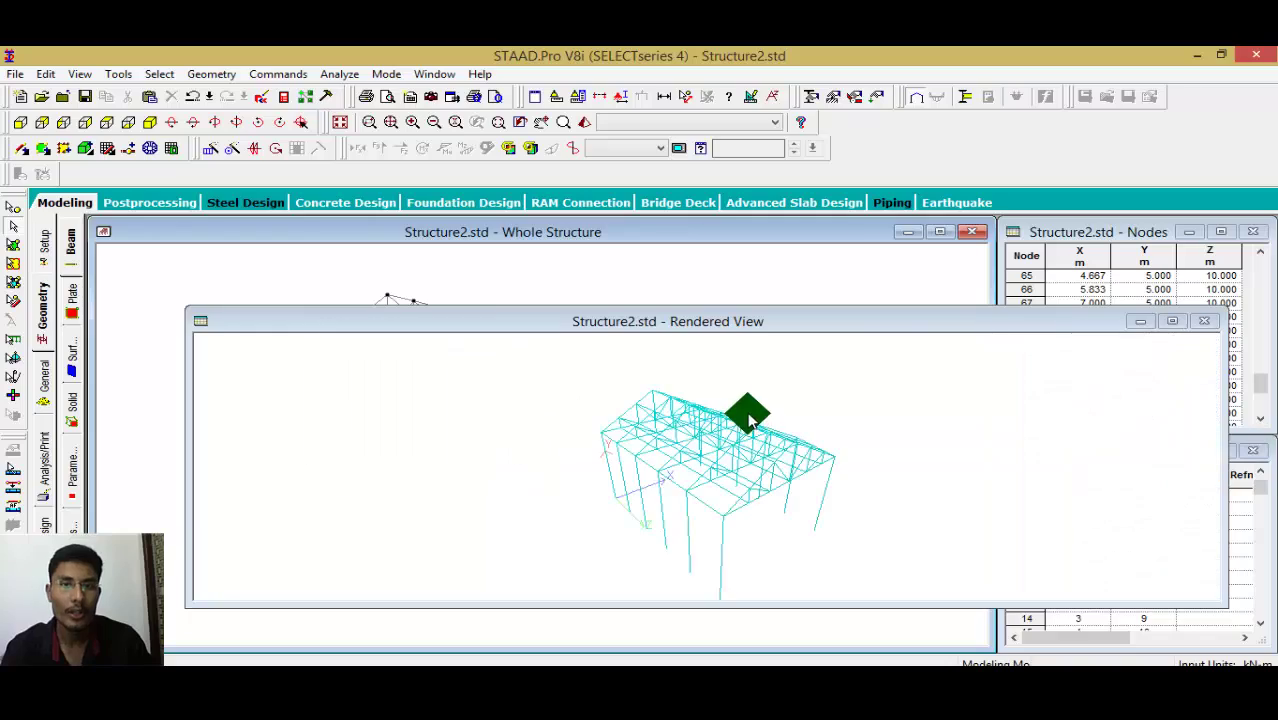
{"action": "left_click_drag", "start_coordinate": [1078, 508], "coordinate": [1211, 360]}
{"action": "left_click", "coordinate": [1207, 322]}
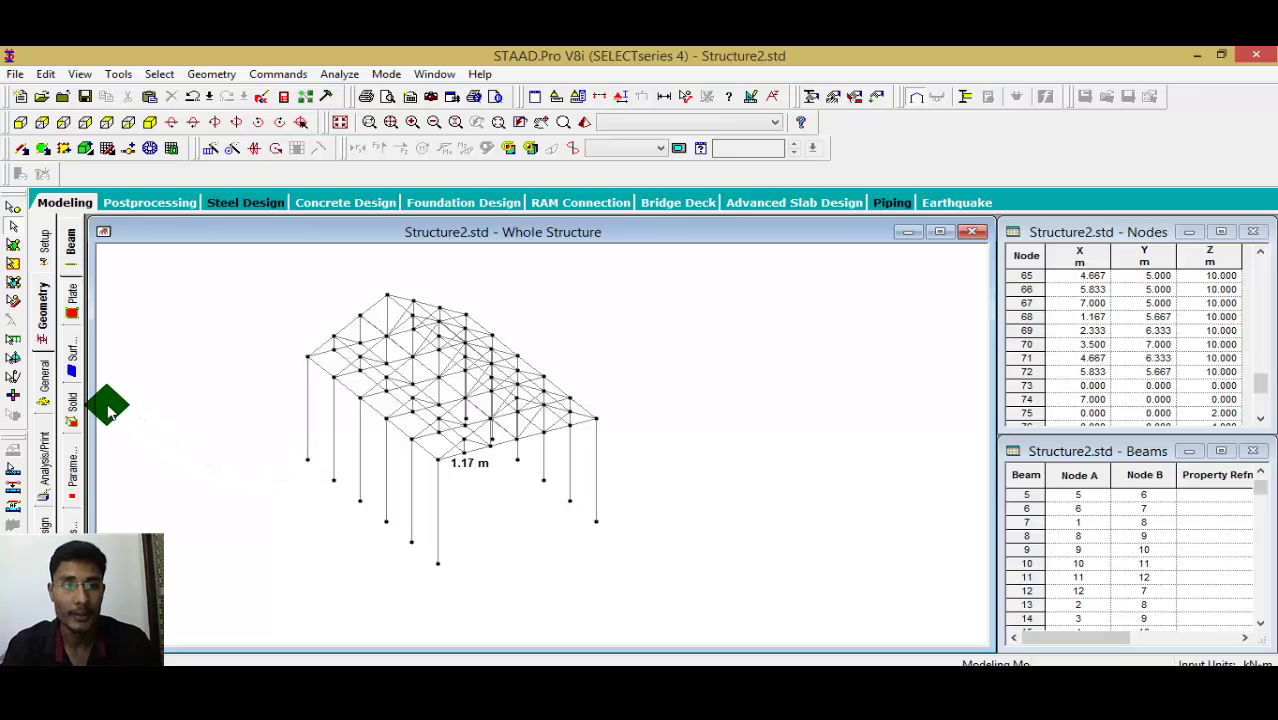
Define three steel Assign Profile properties: Angle, Double Angle and Column.
{"action": "left_click", "coordinate": [48, 390]}
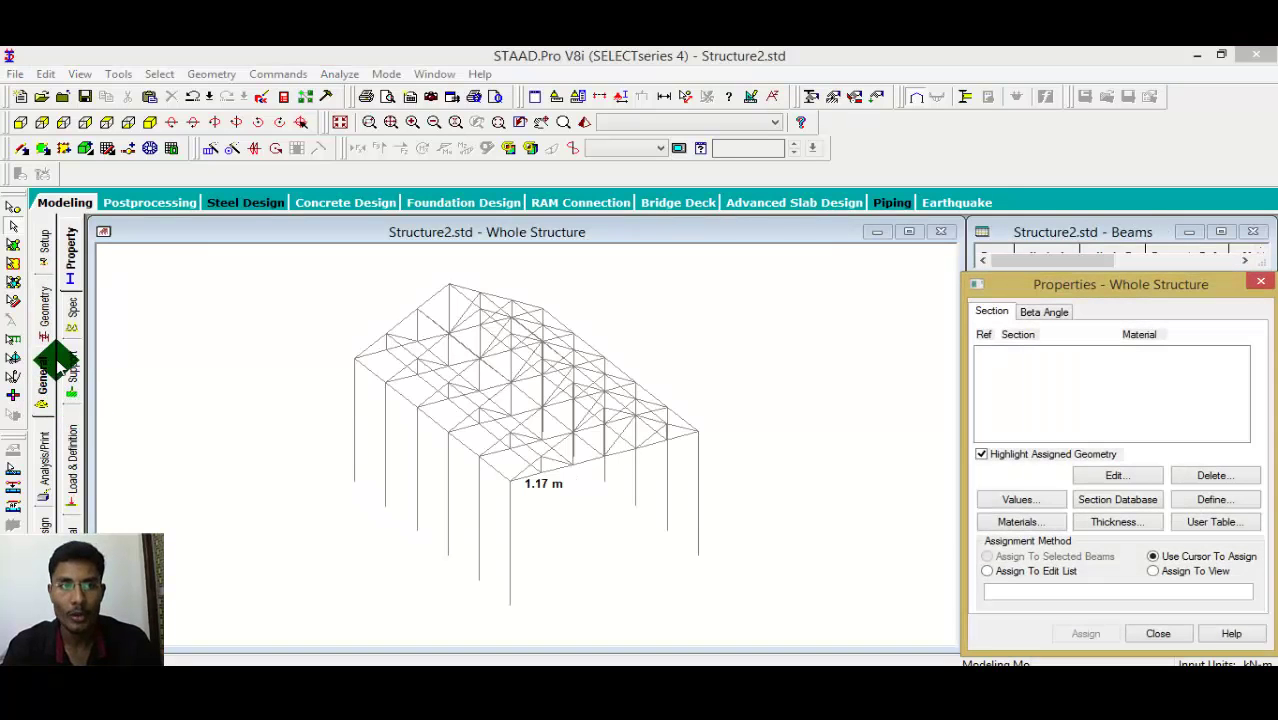
{"action": "left_click", "coordinate": [1192, 502]}
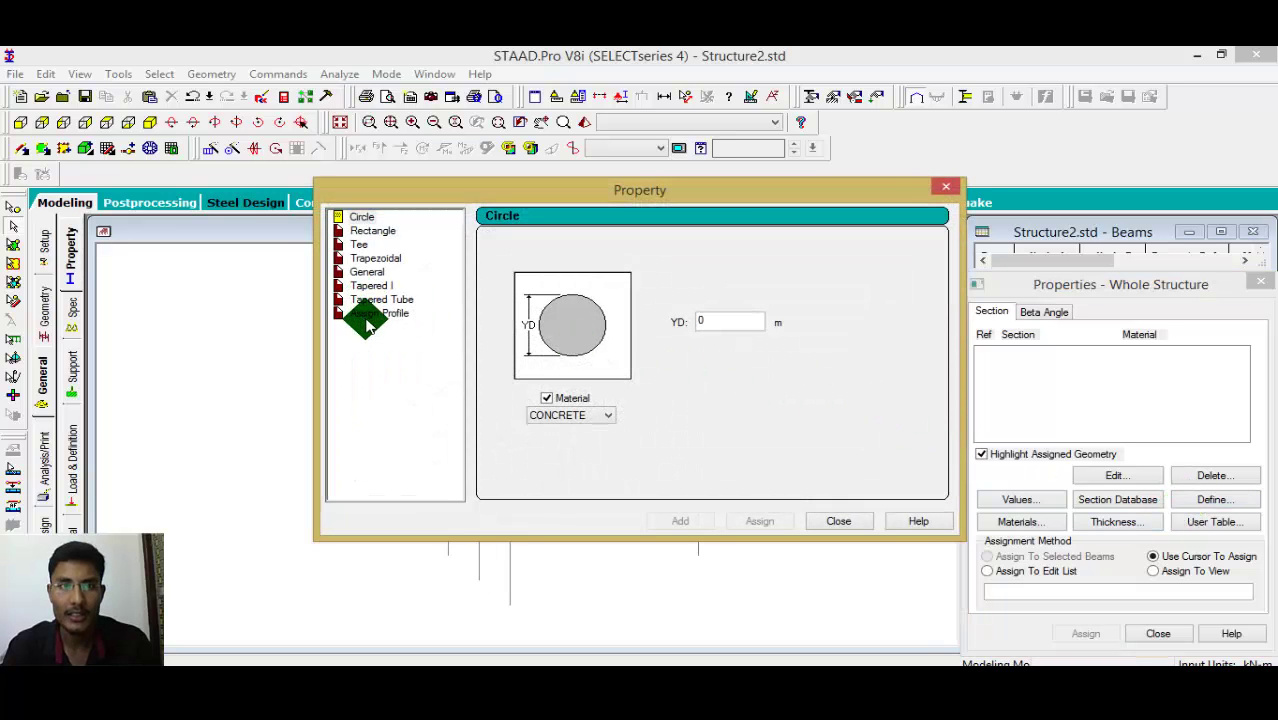
{"action": "left_click", "coordinate": [378, 314]}
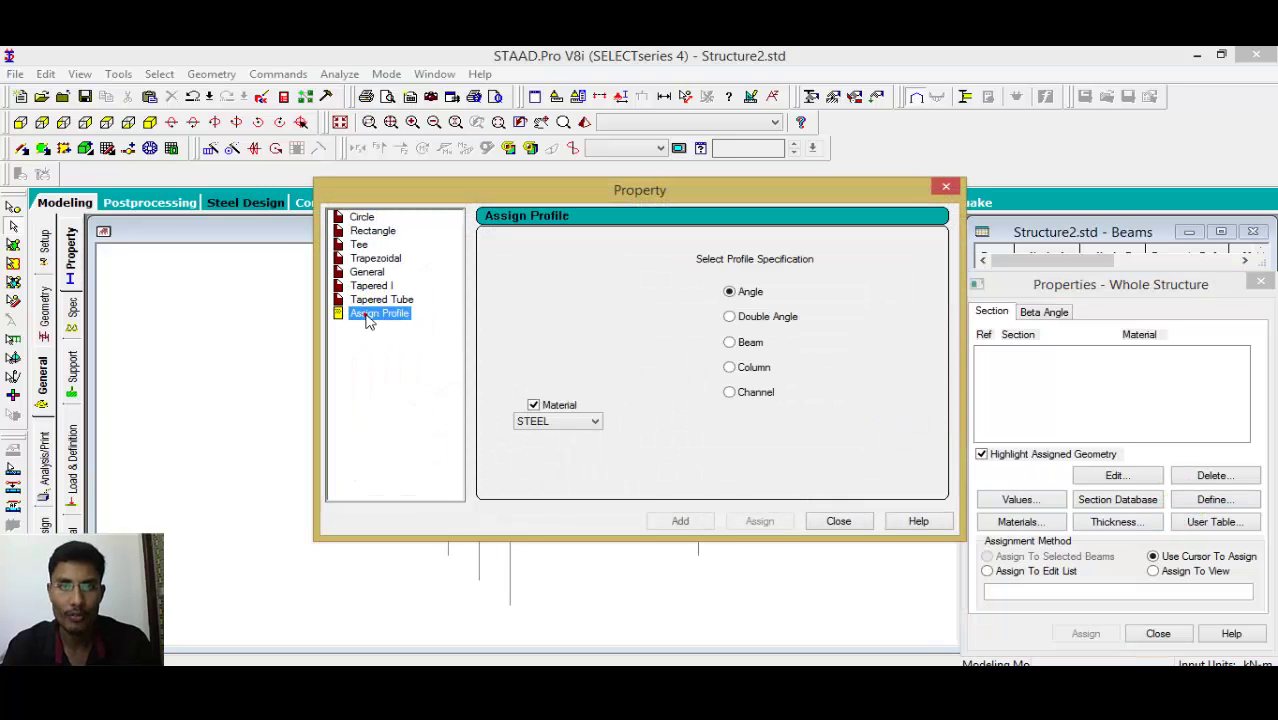
{"action": "left_click", "coordinate": [685, 520]}
{"action": "left_click", "coordinate": [680, 519]}
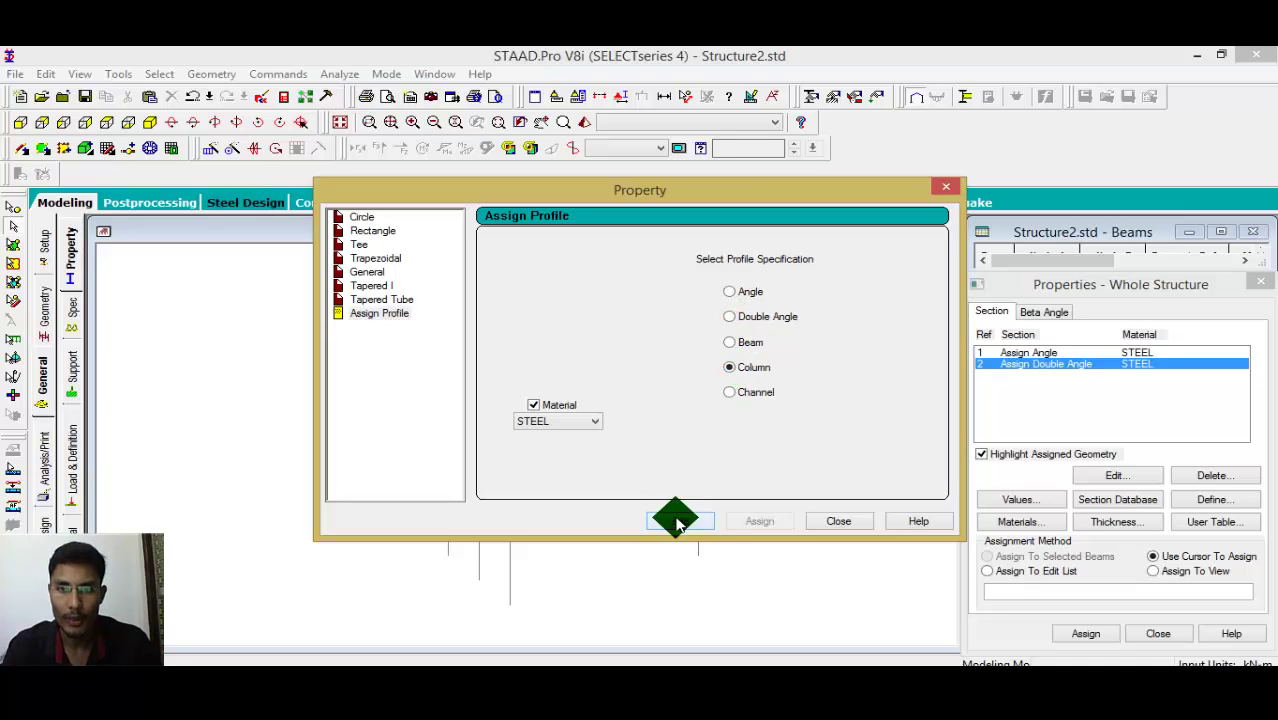
{"action": "left_click", "coordinate": [678, 521]}
{"action": "left_click", "coordinate": [838, 521]}
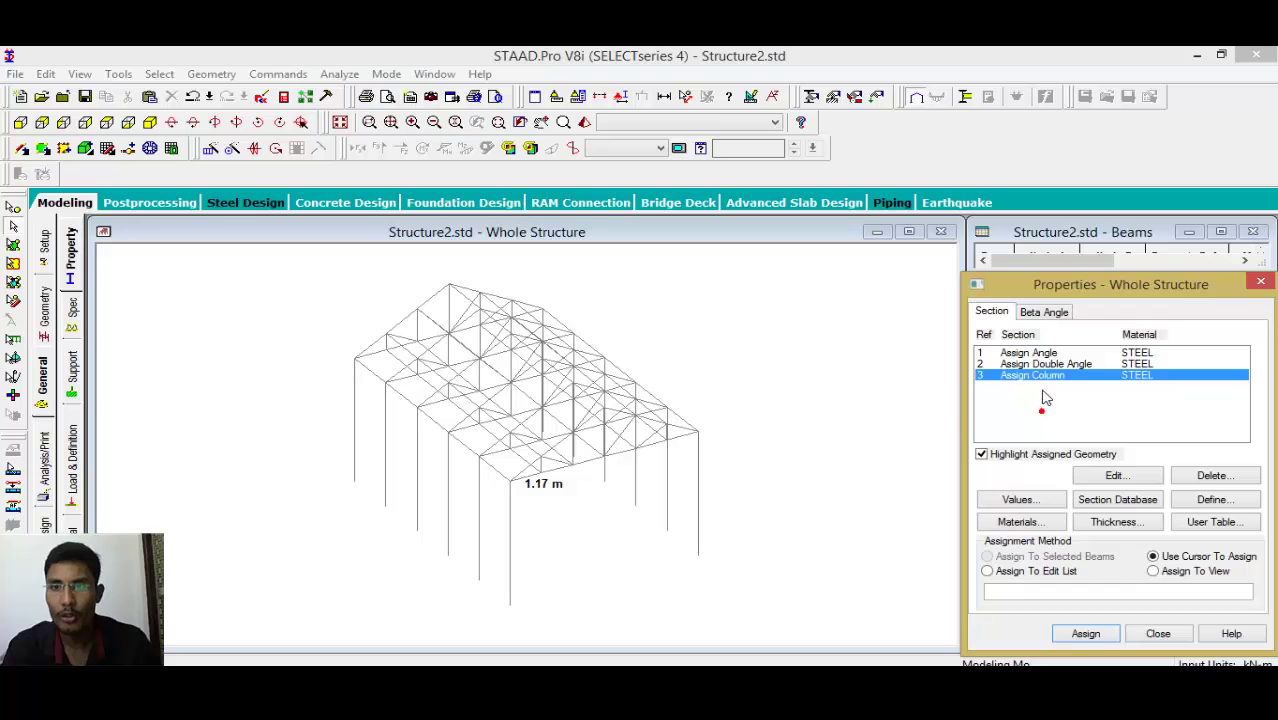
{"action": "left_click", "coordinate": [851, 425]}
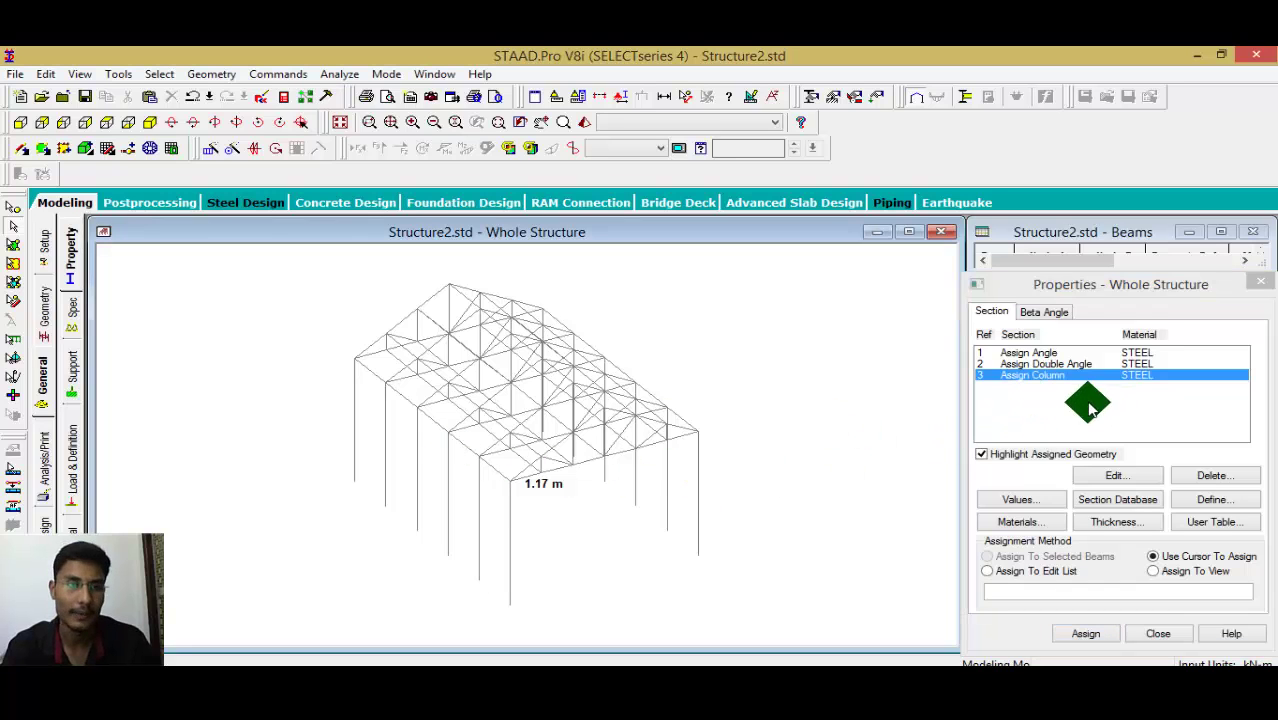
Create a fixed support with the structure shown in front view.
{"action": "left_click", "coordinate": [72, 370]}
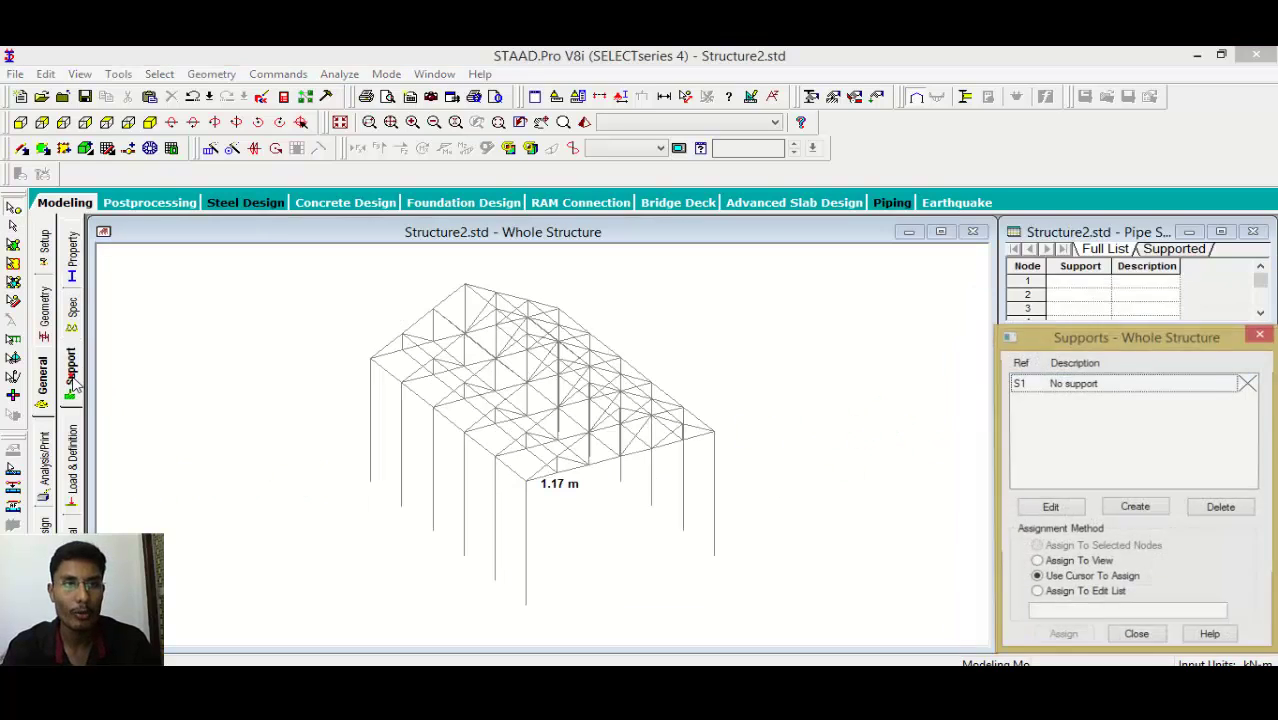
{"action": "left_click", "coordinate": [18, 123]}
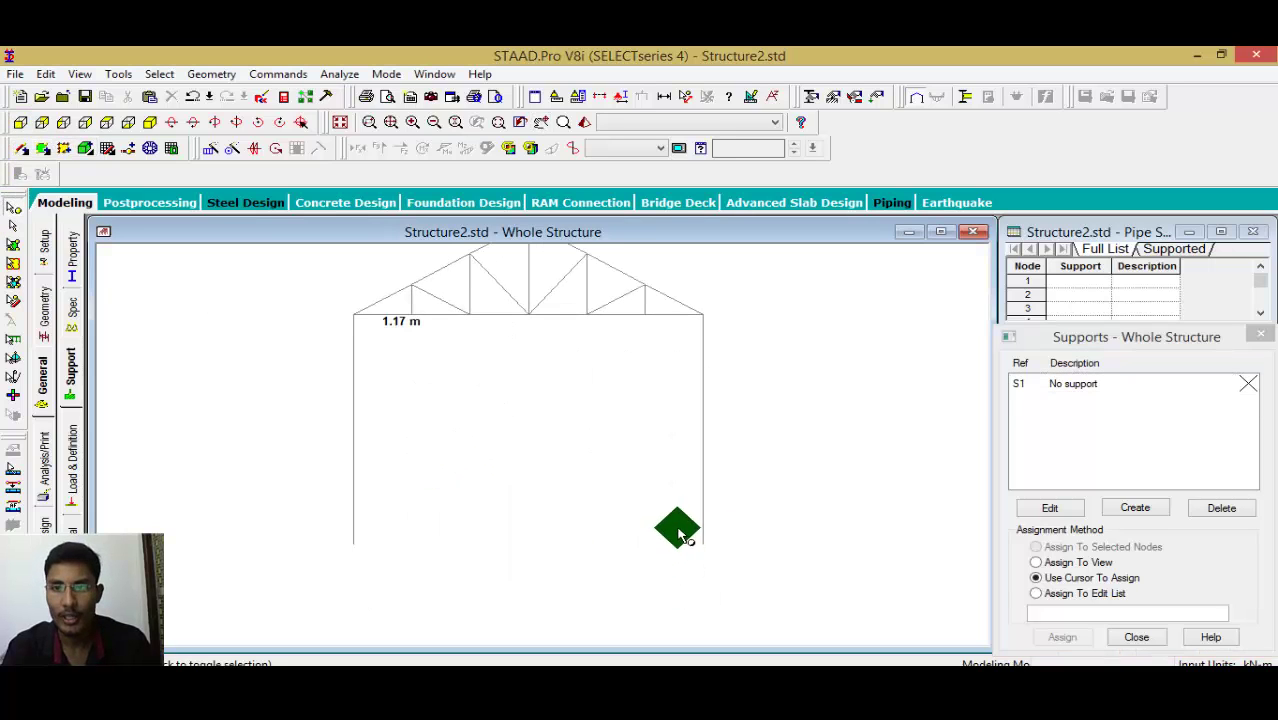
{"action": "left_click", "coordinate": [1135, 507]}
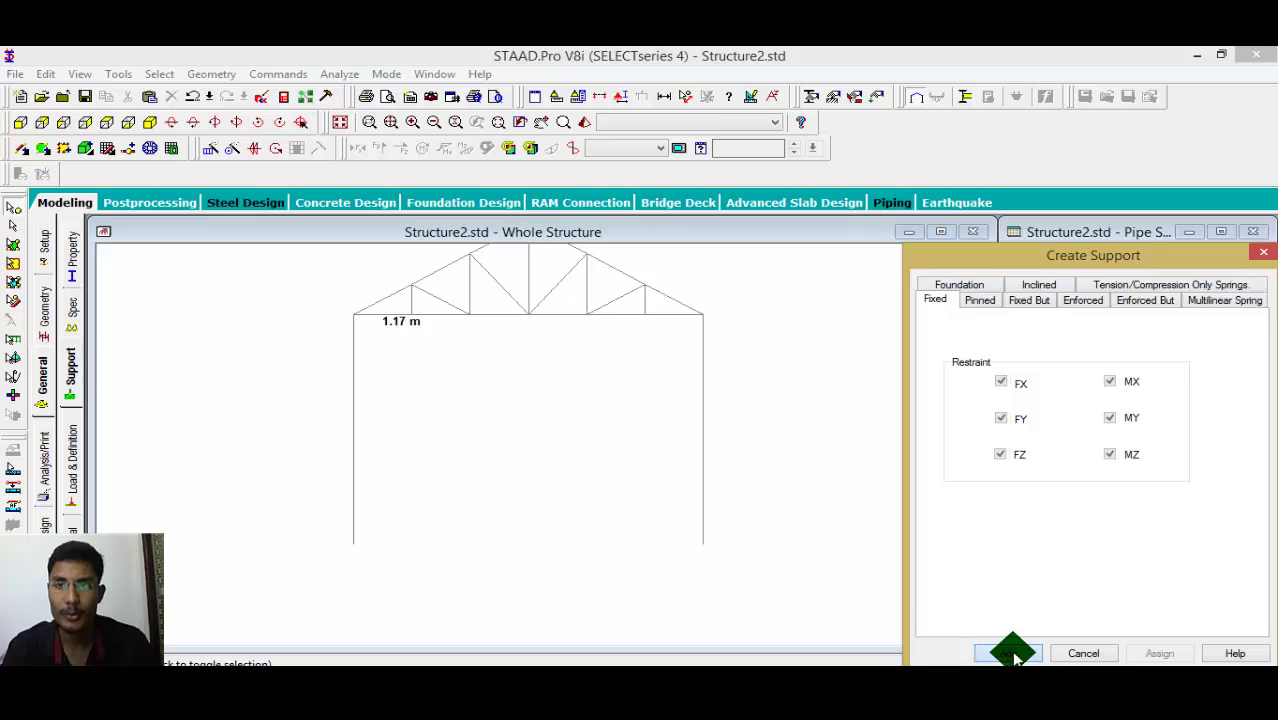
{"action": "left_click", "coordinate": [1010, 653]}
Assign the fixed support to the base nodes of all columns, nodes 73 to 84.
{"action": "left_click", "coordinate": [1095, 408]}
{"action": "left_click_drag", "start_coordinate": [277, 474], "coordinate": [840, 630]}
{"action": "left_click", "coordinate": [1050, 640]}
{"action": "left_click", "coordinate": [1133, 535]}
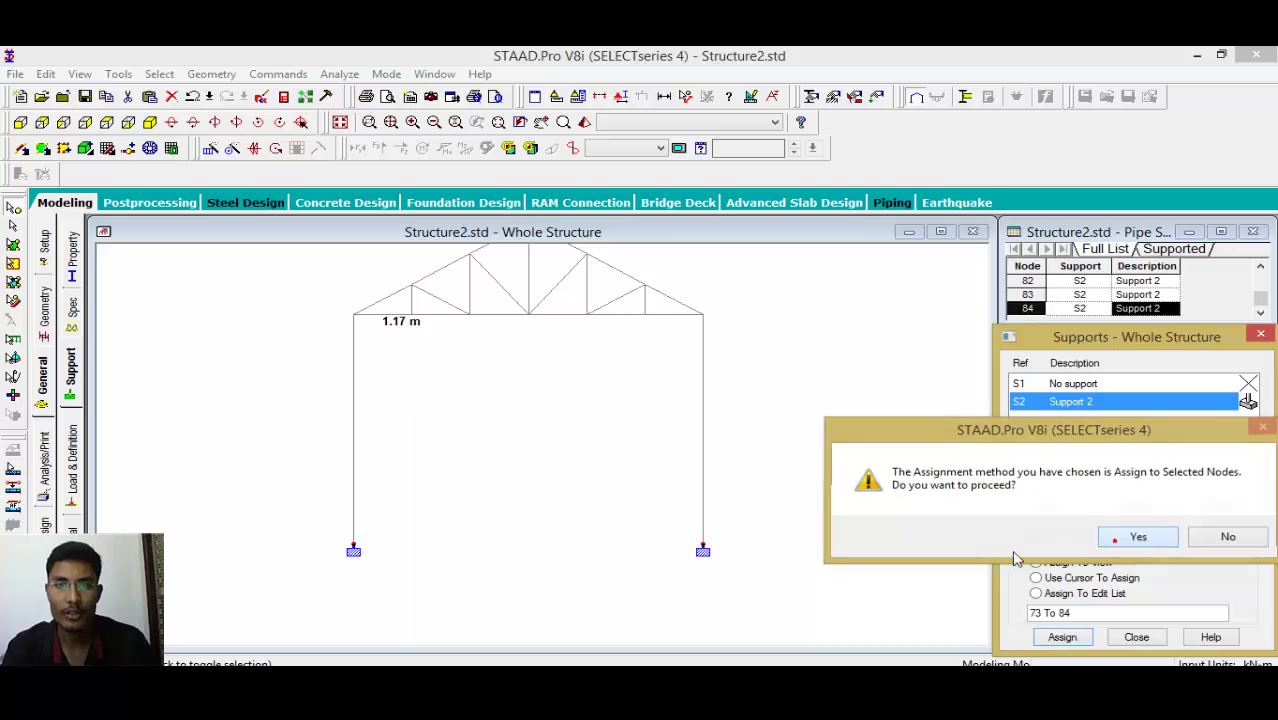
Examine the supports under all columns in the isometric view.
{"action": "left_click", "coordinate": [148, 121]}
{"action": "key", "text": "Down"}
{"action": "key", "text": "Down"}
{"action": "key", "text": "Down"}
{"action": "key", "text": "Down"}
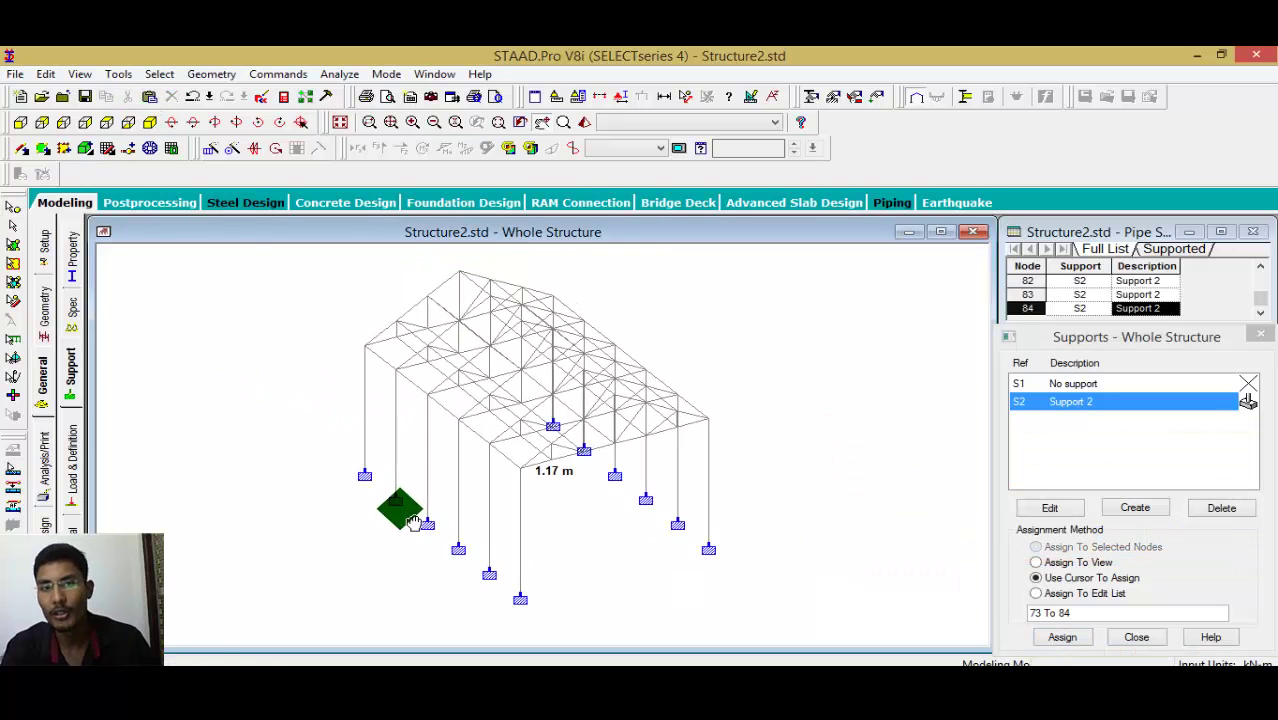
{"action": "key", "text": "Down"}
{"action": "key", "text": "Down"}
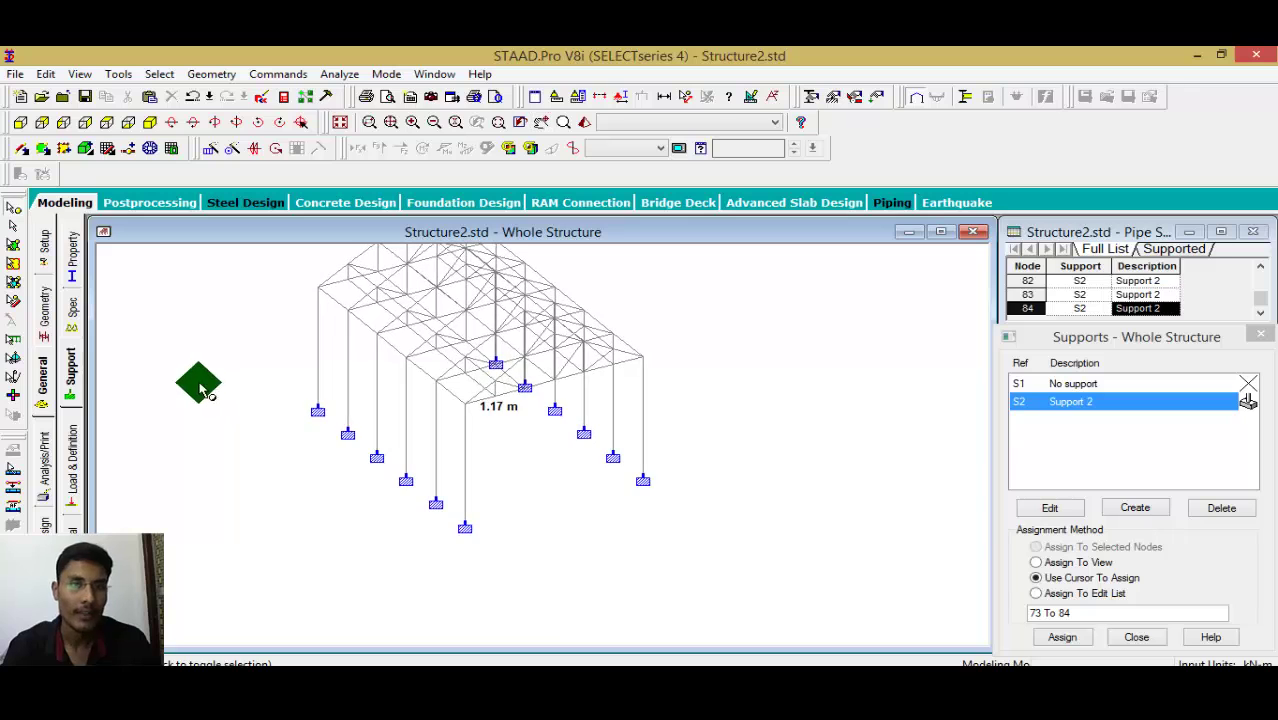
Assign the steel Column profile to all columns, beams 187 to 198, selected together in front view.
{"action": "left_click", "coordinate": [78, 285]}
{"action": "left_click", "coordinate": [1055, 355]}
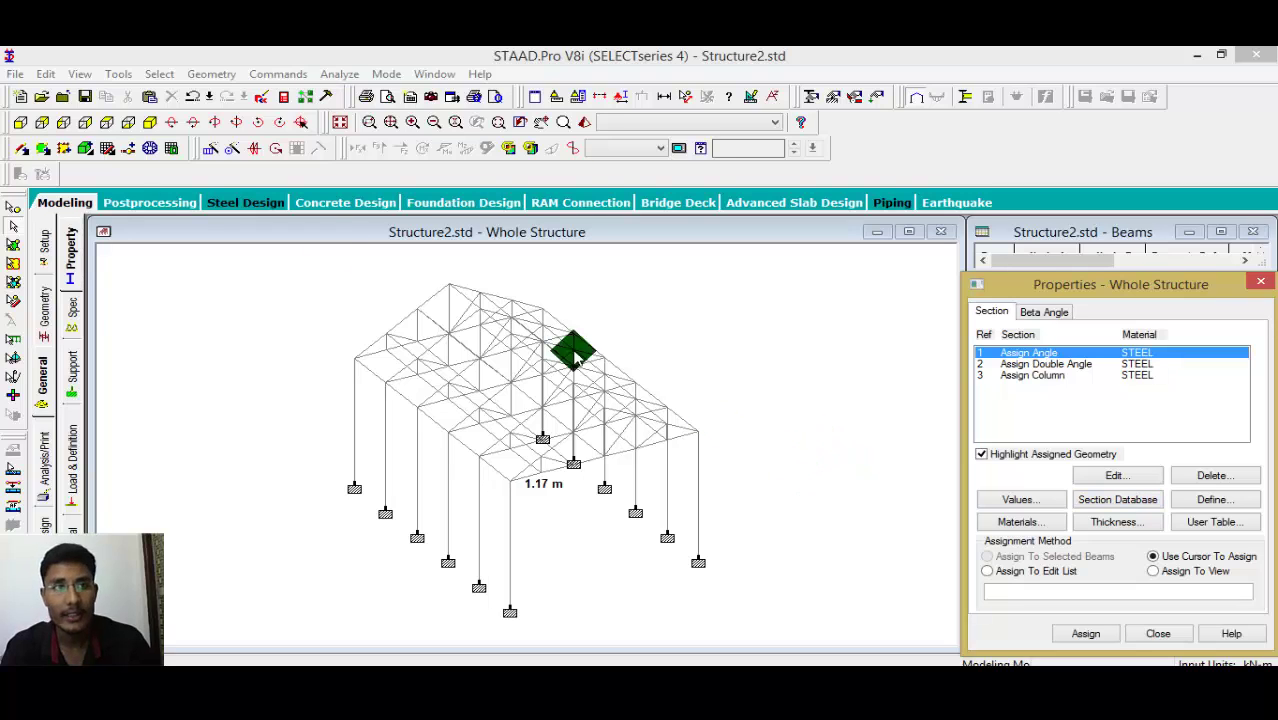
{"action": "left_click", "coordinate": [20, 121]}
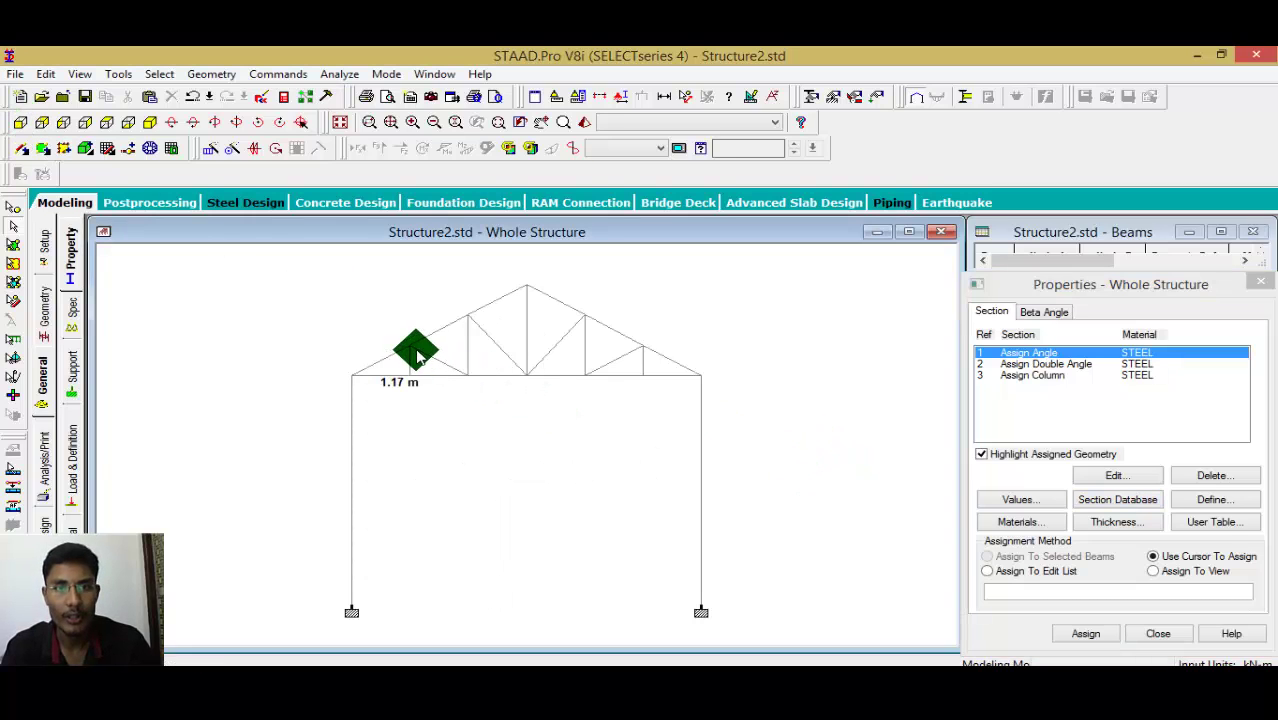
{"action": "left_click", "coordinate": [1040, 365]}
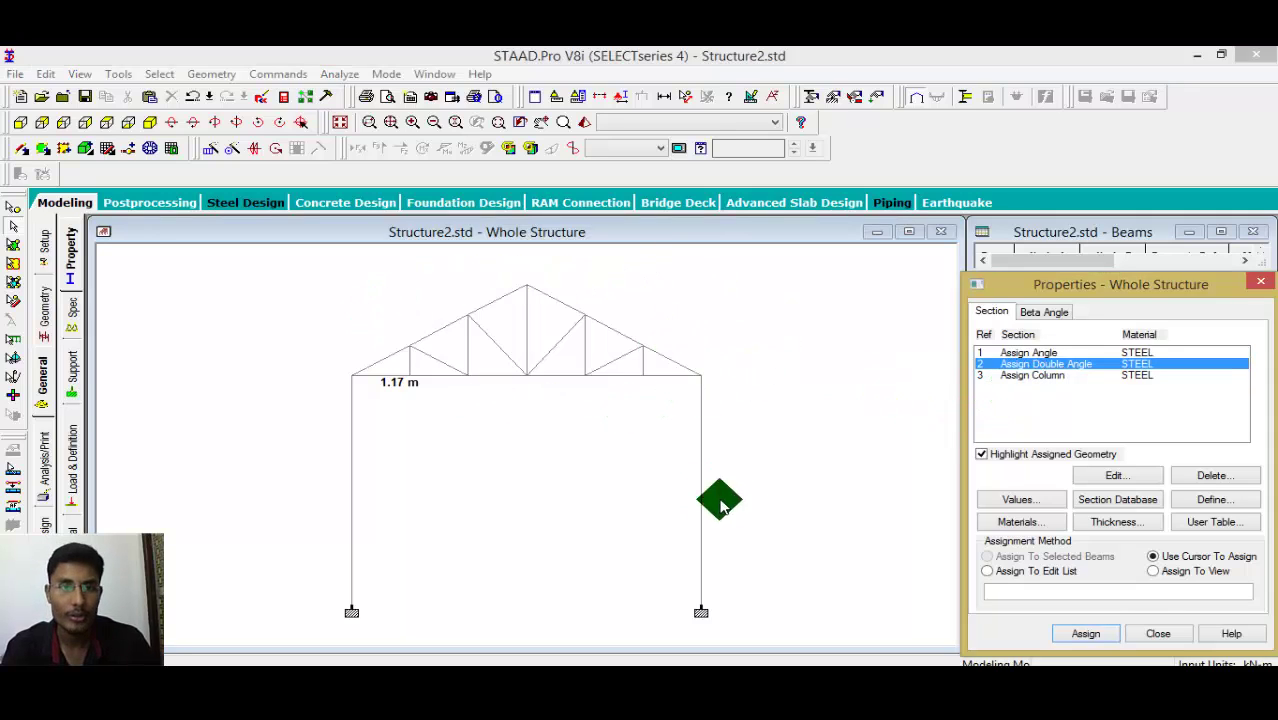
{"action": "left_click", "coordinate": [1030, 376]}
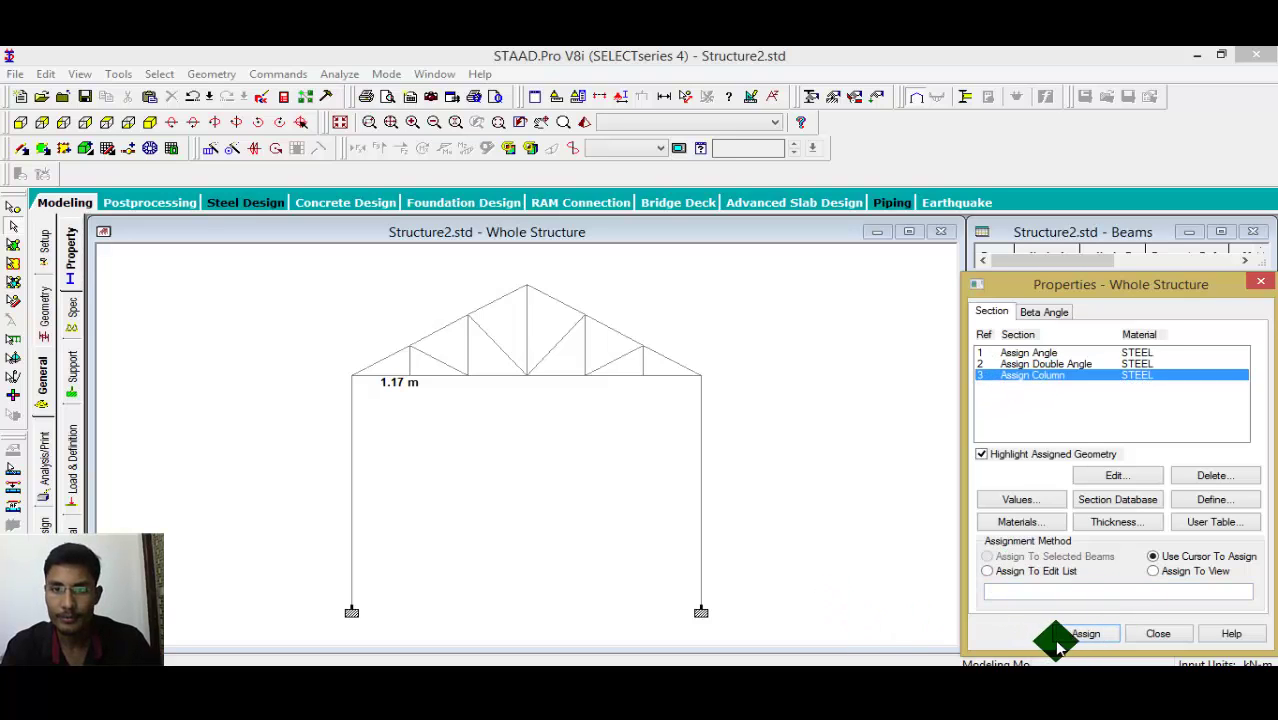
{"action": "left_click_drag", "start_coordinate": [798, 549], "coordinate": [300, 449]}
{"action": "left_click", "coordinate": [987, 556]}
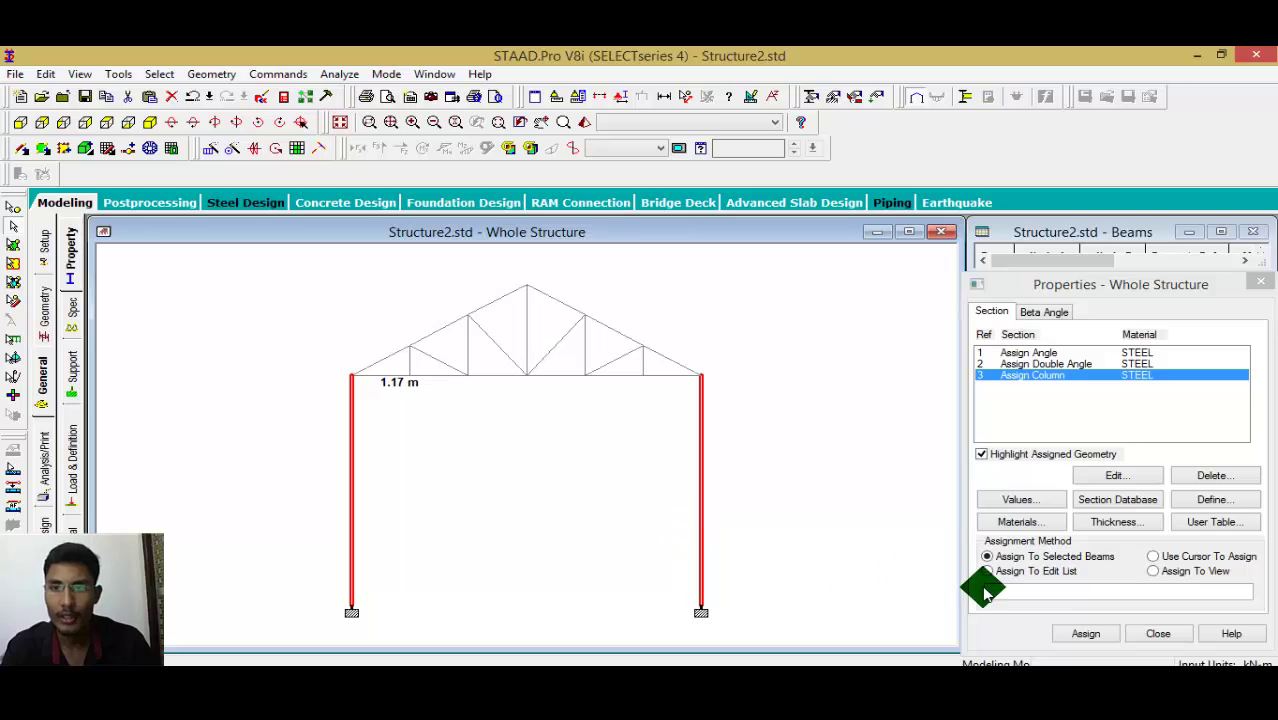
{"action": "left_click", "coordinate": [1087, 633]}
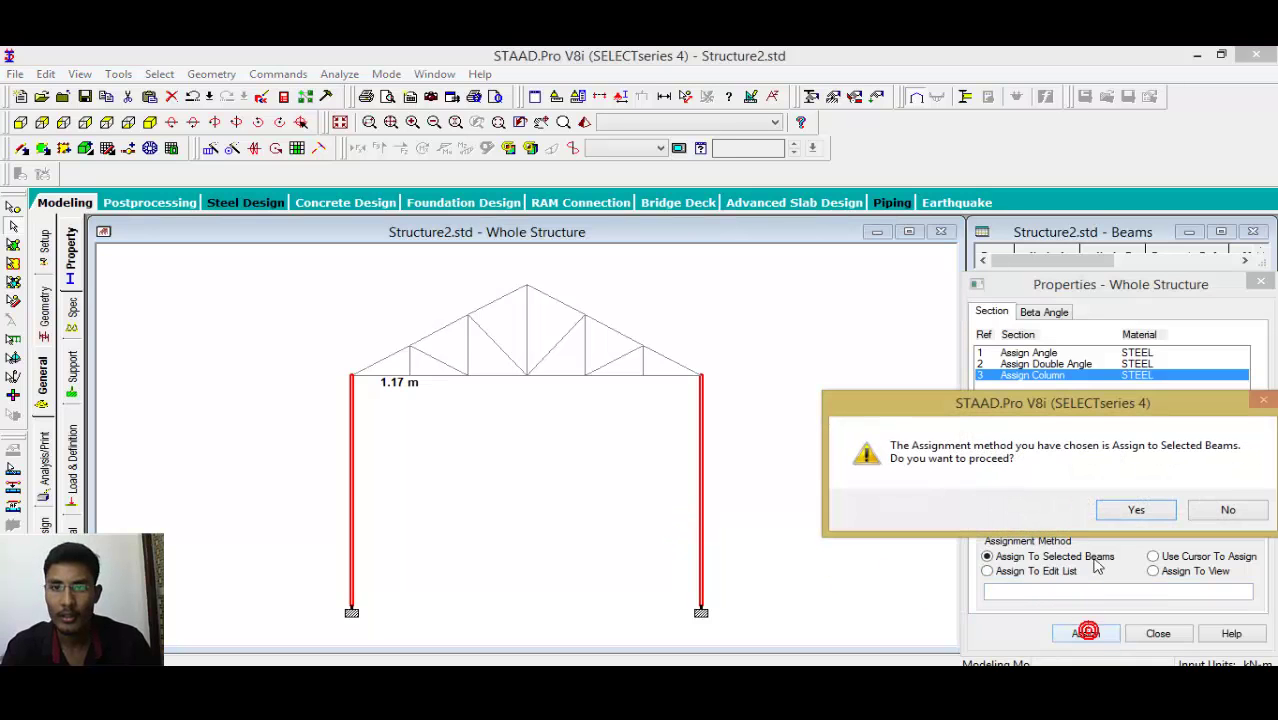
{"action": "left_click", "coordinate": [1148, 514]}
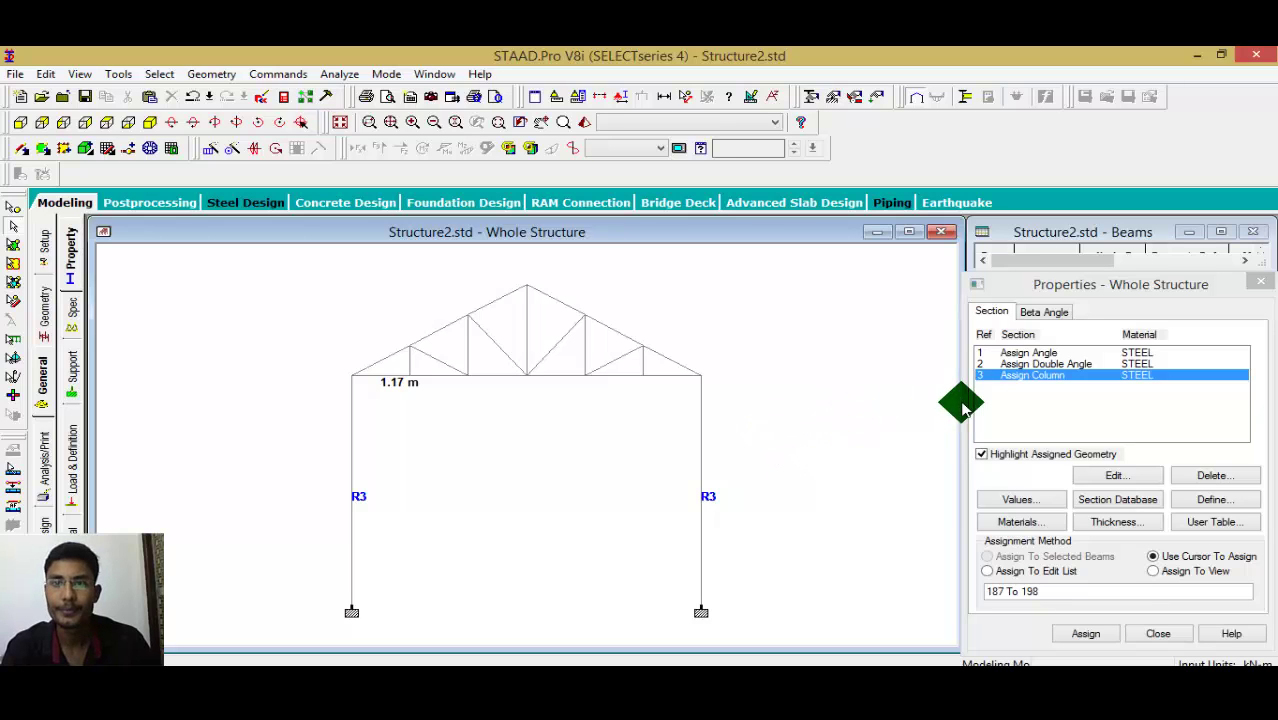
Select the Double Angle profile, rotate the frame slightly, and inspect the trusses in a 3D rendering before closing it.
{"action": "left_click", "coordinate": [1048, 364]}
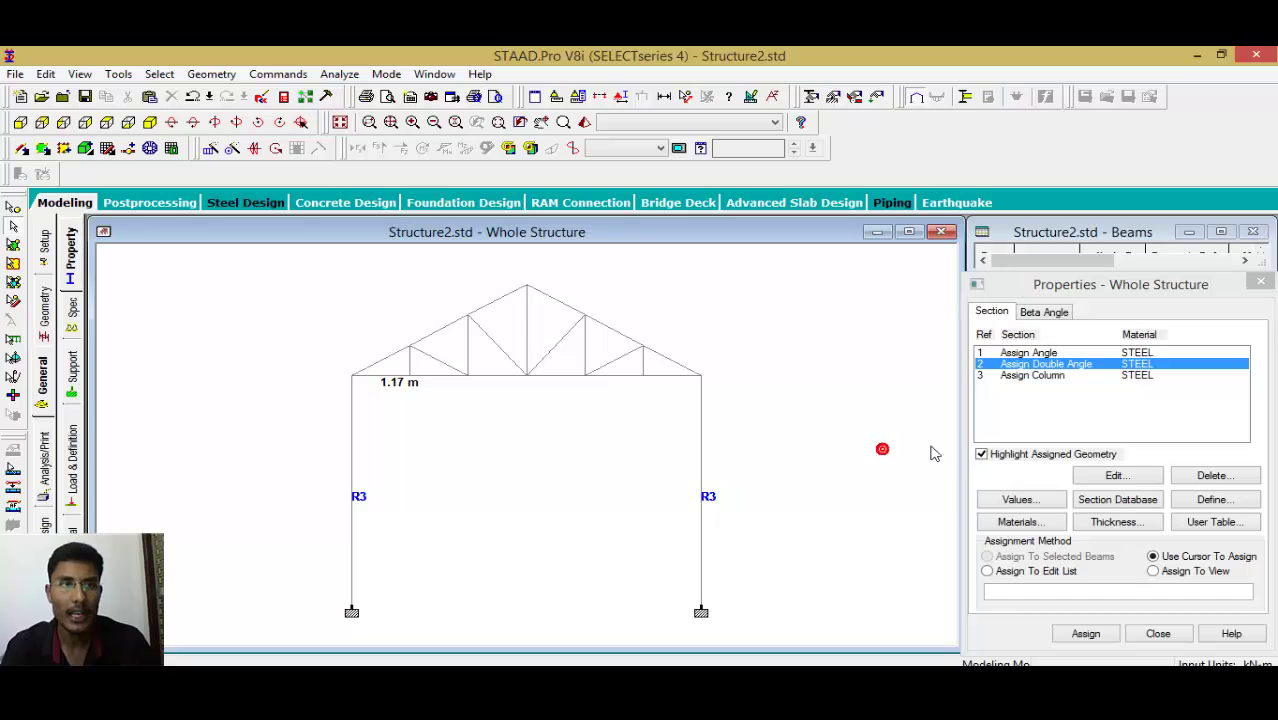
{"action": "left_click", "coordinate": [175, 140]}
{"action": "right_click", "coordinate": [292, 425]}
{"action": "left_click", "coordinate": [300, 403]}
{"action": "left_click_drag", "start_coordinate": [443, 440], "coordinate": [540, 370]}
{"action": "left_click", "coordinate": [1130, 255]}
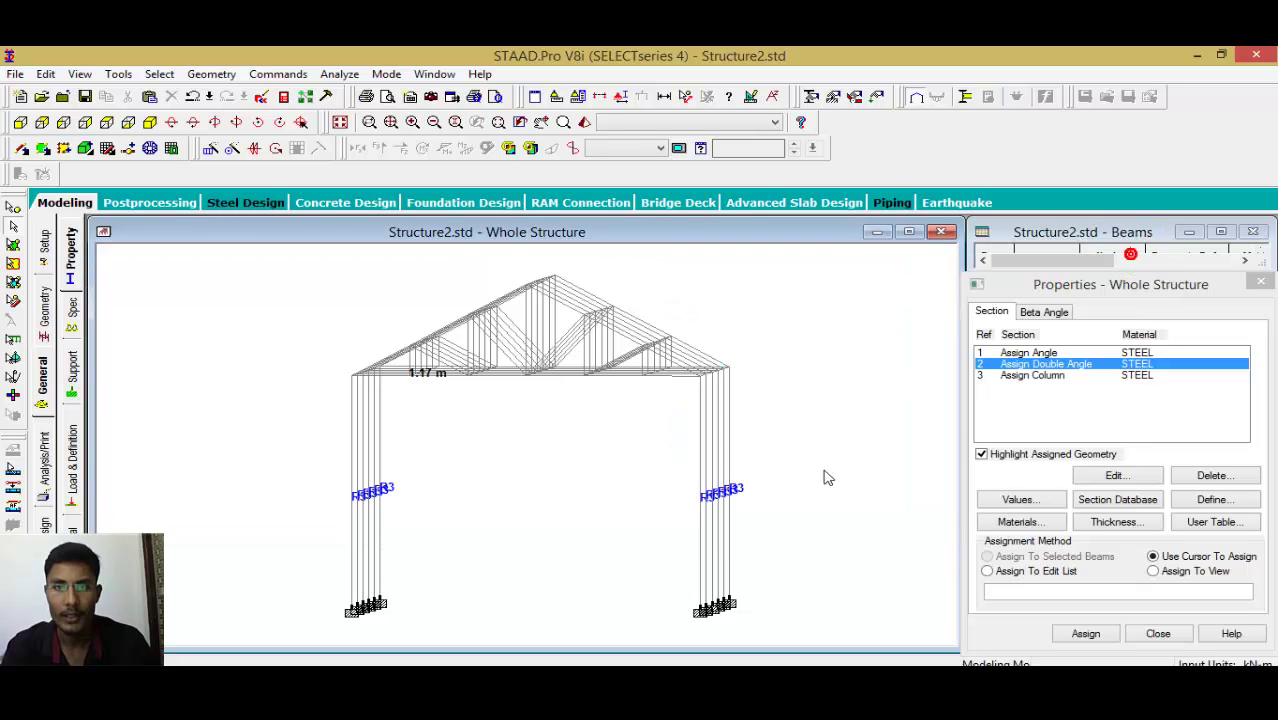
Examine the column and truss layout in isometric and front views.
{"action": "middle_click_drag", "start_coordinate": [802, 478], "coordinate": [420, 290]}
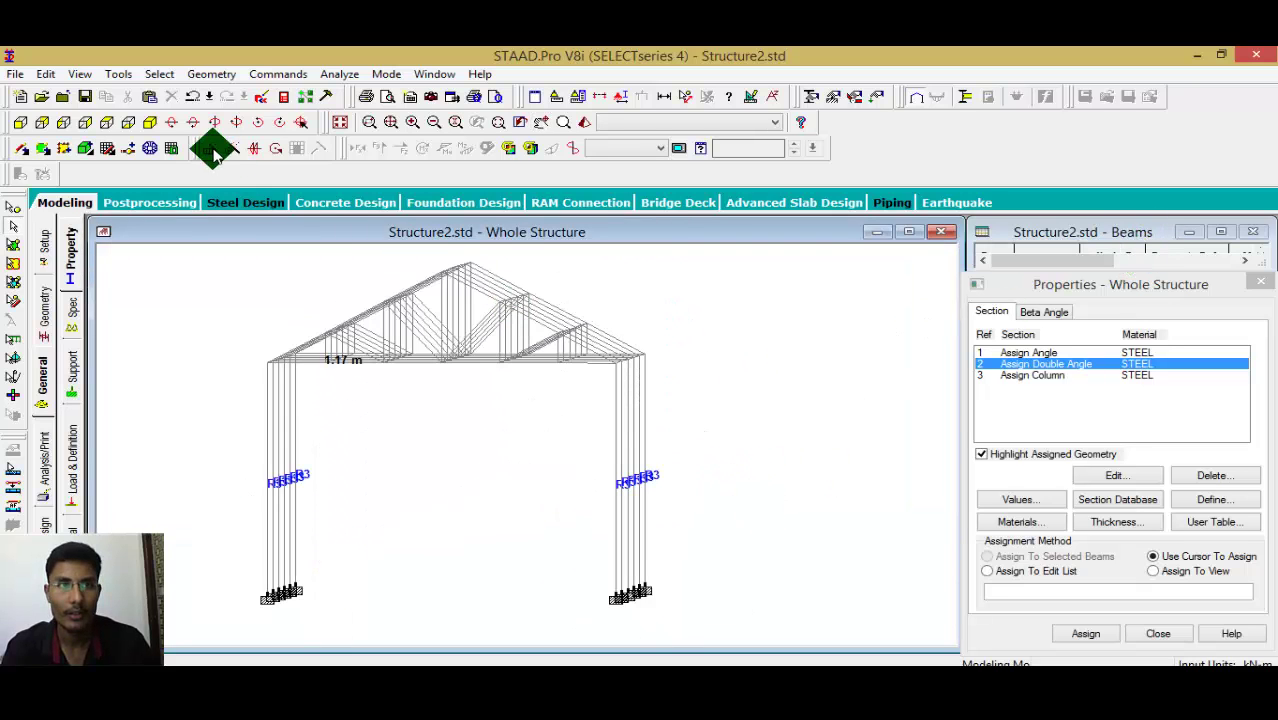
{"action": "left_click", "coordinate": [150, 122]}
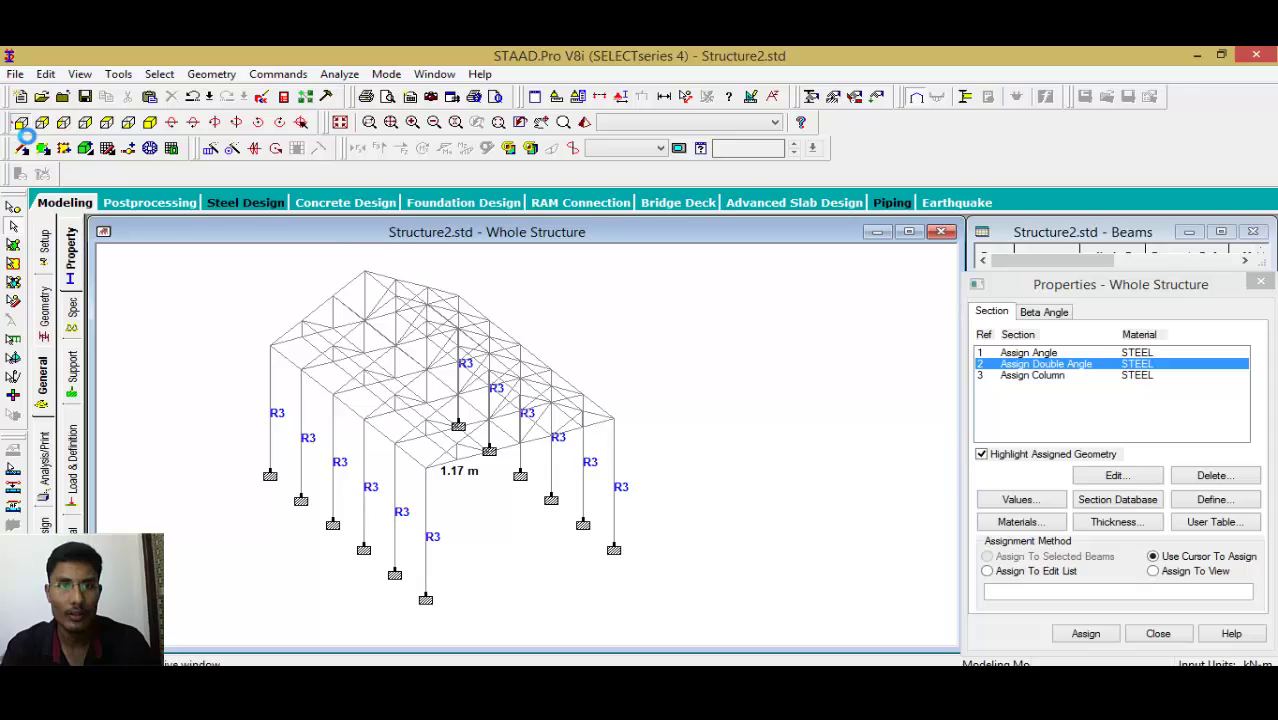
{"action": "left_click", "coordinate": [18, 122]}
{"action": "middle_click_drag", "start_coordinate": [441, 455], "coordinate": [150, 226]}
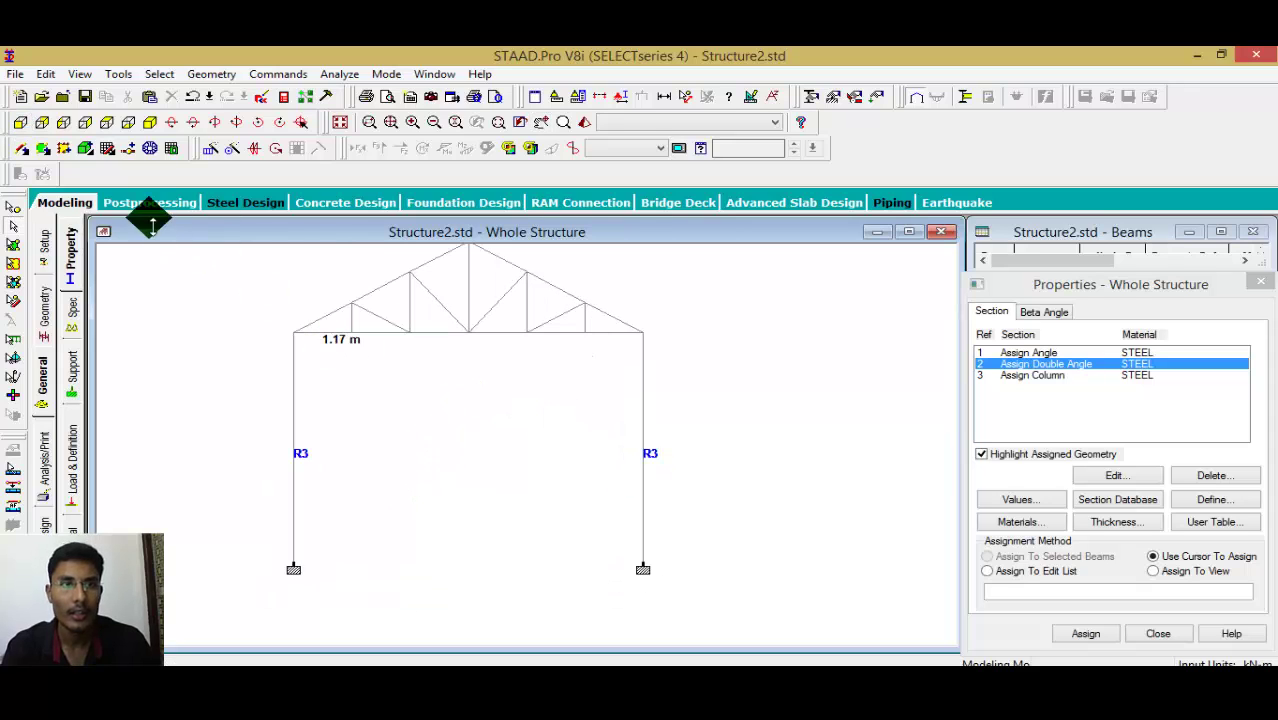
{"action": "left_click", "coordinate": [150, 122]}
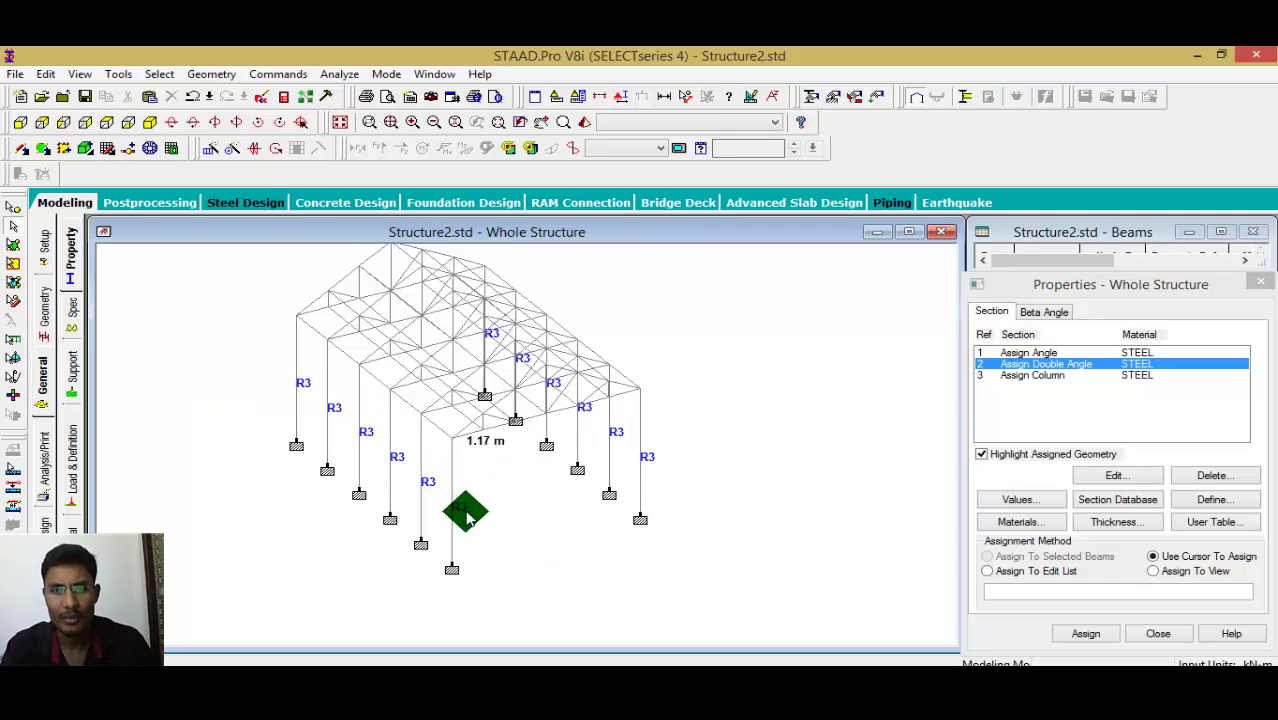
{"action": "mouse_move", "coordinate": [459, 511]}
{"action": "middle_mouse_down"}
{"action": "mouse_move", "coordinate": [501, 513]}
{"action": "mouse_move", "coordinate": [462, 506]}
{"action": "middle_mouse_up"}
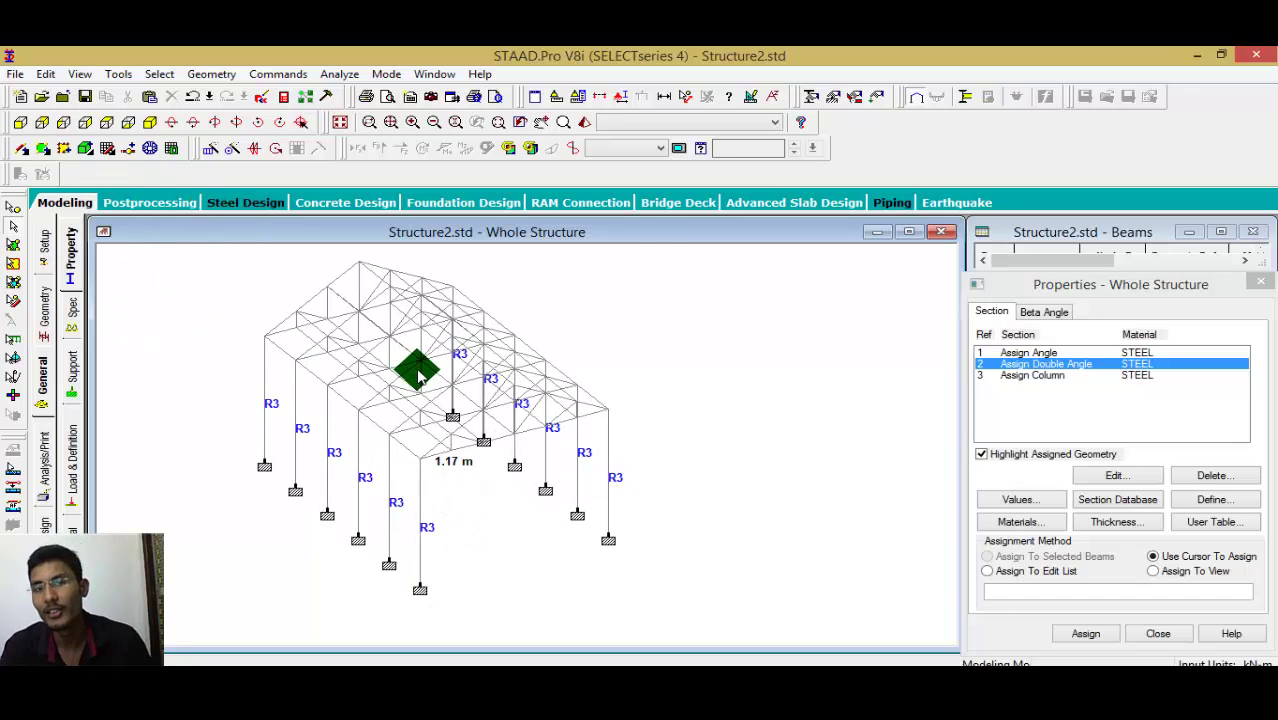
{"action": "middle_click_drag", "start_coordinate": [436, 396], "coordinate": [493, 410]}
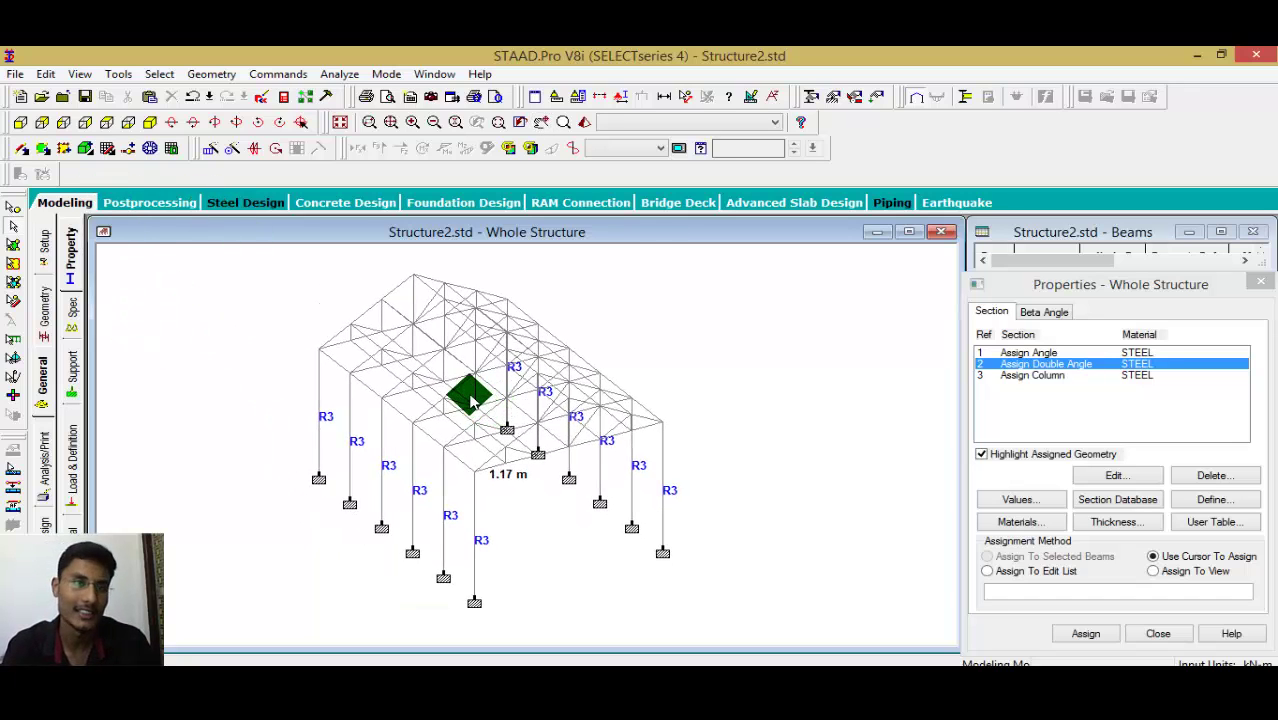
{"action": "left_click", "coordinate": [17, 122]}
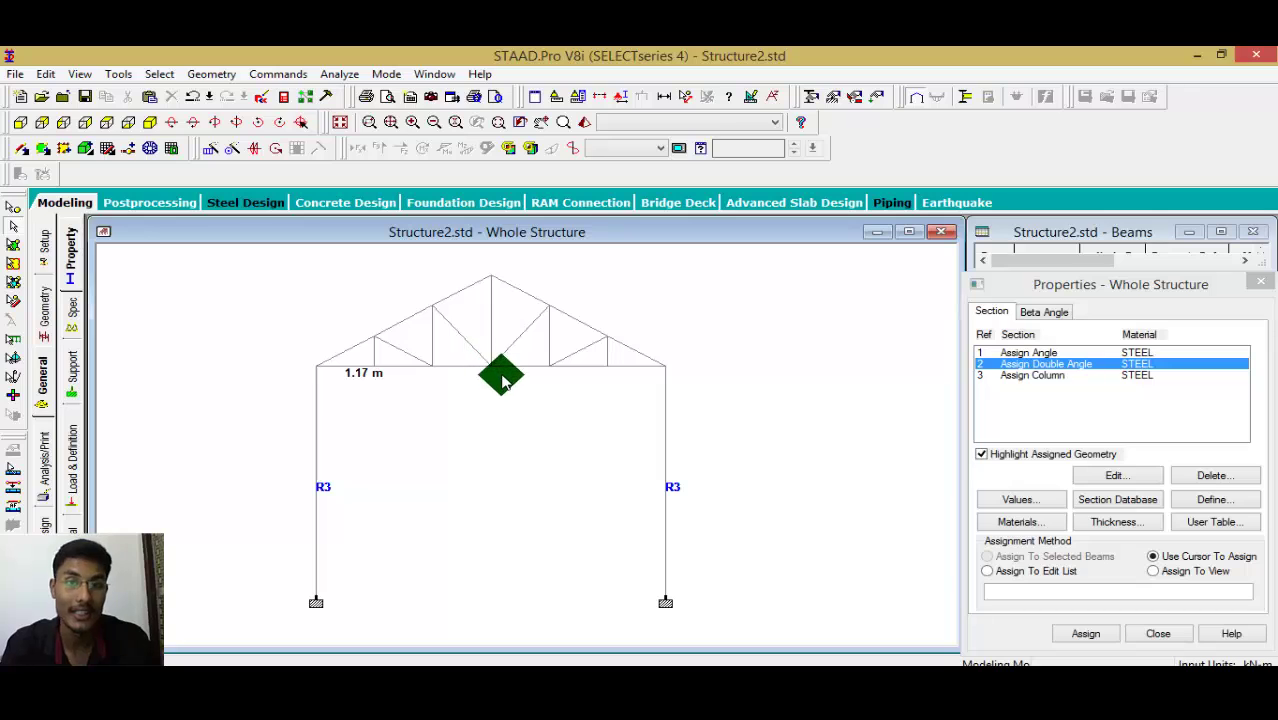
{"action": "scroll", "coordinate": [525, 377], "scroll_direction": "down", "scroll_amount": 1}
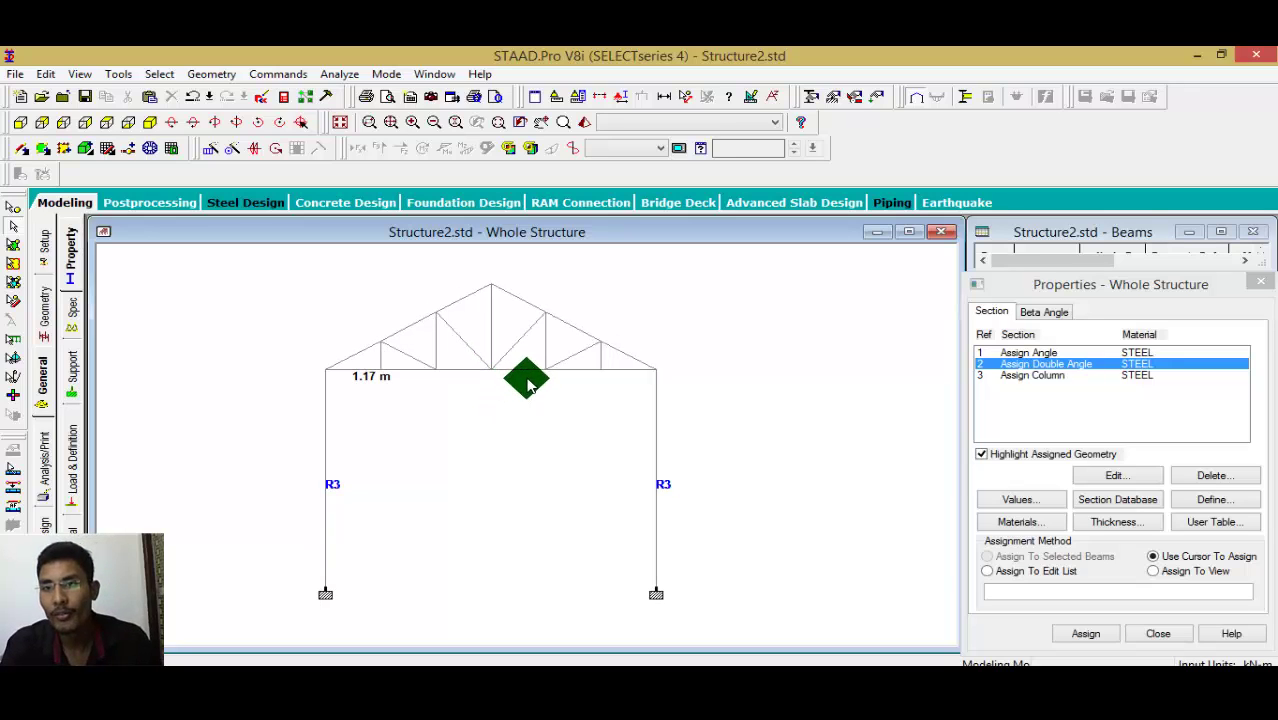
{"action": "middle_click_drag", "start_coordinate": [619, 439], "coordinate": [680, 455]}
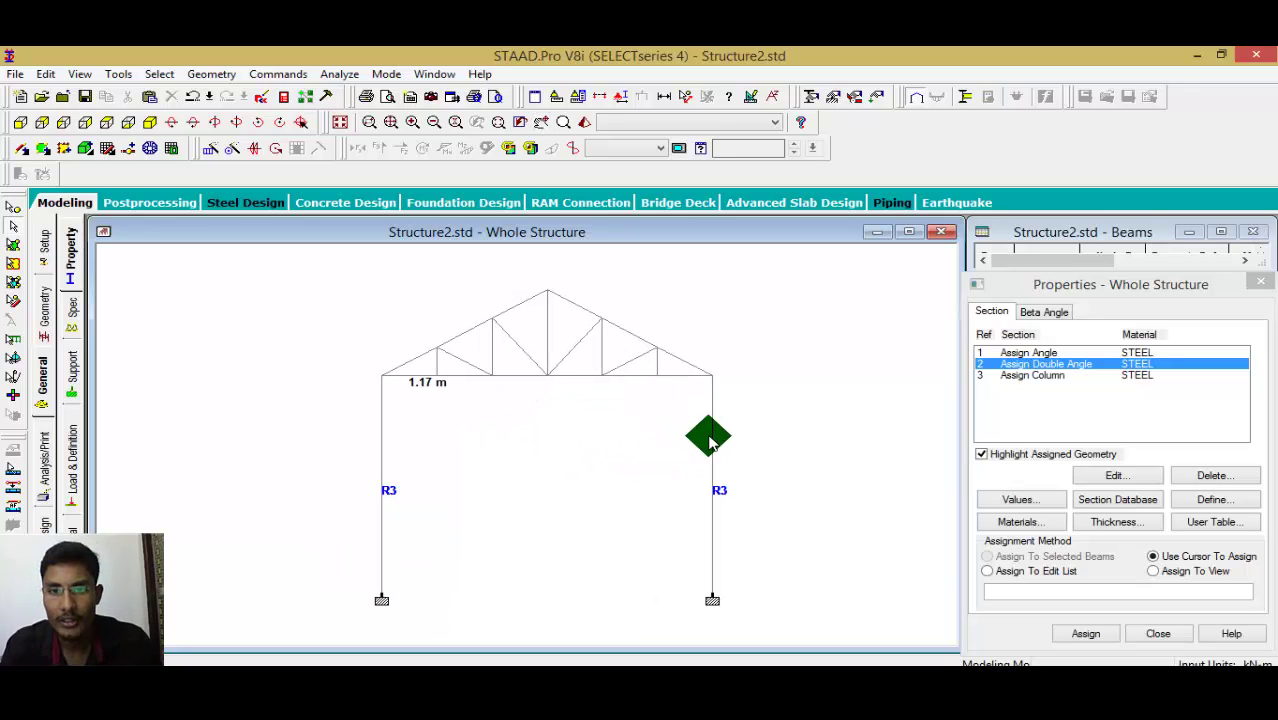
Select the top and bottom chord members of all trusses for the Double Angle profile and inspect them from rotated isometric views.
{"action": "left_click", "coordinate": [1000, 368]}
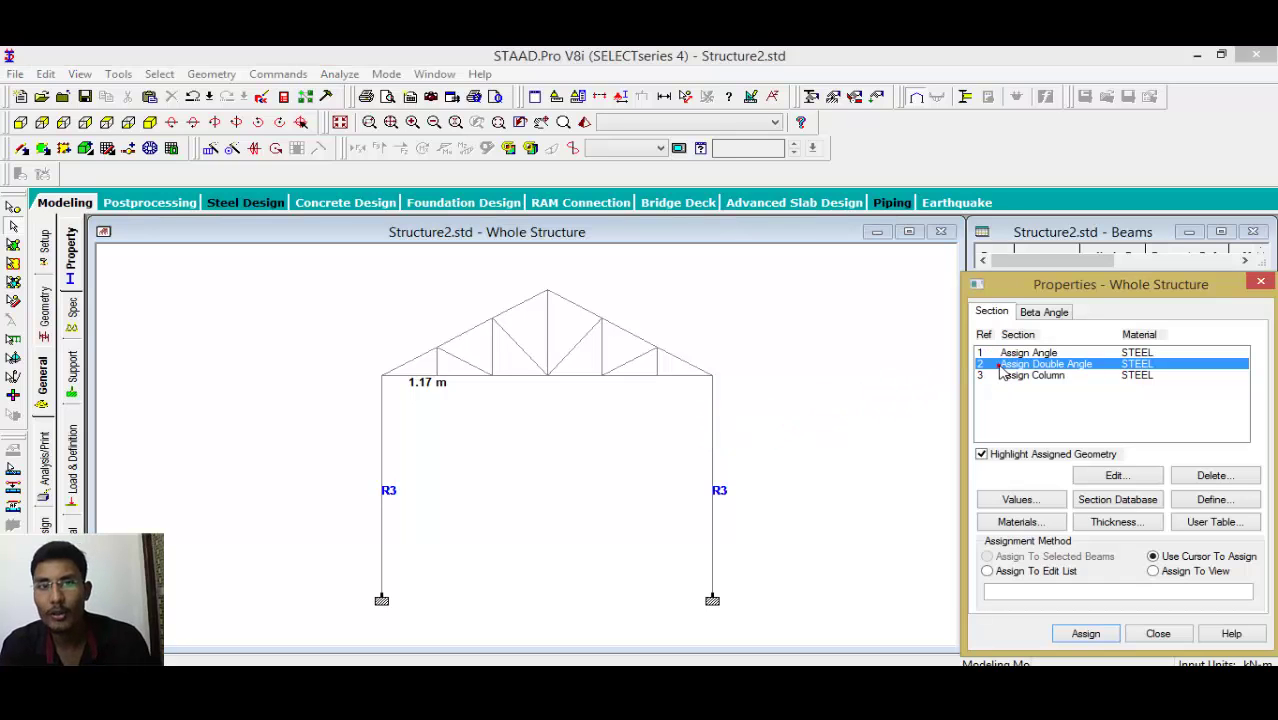
{"action": "left_click", "coordinate": [409, 364]}
{"action": "left_click", "coordinate": [500, 314]}
{"action": "left_click", "coordinate": [576, 306]}
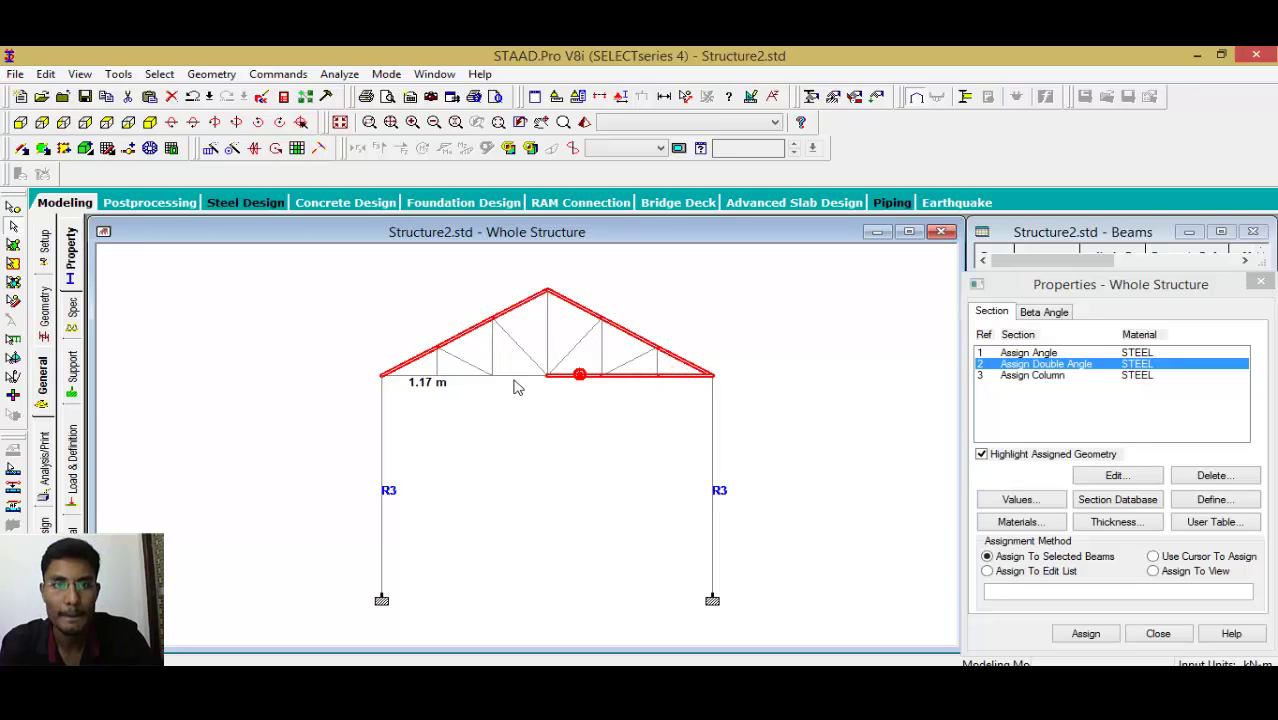
{"action": "left_click", "coordinate": [399, 370]}
{"action": "left_click", "coordinate": [152, 123]}
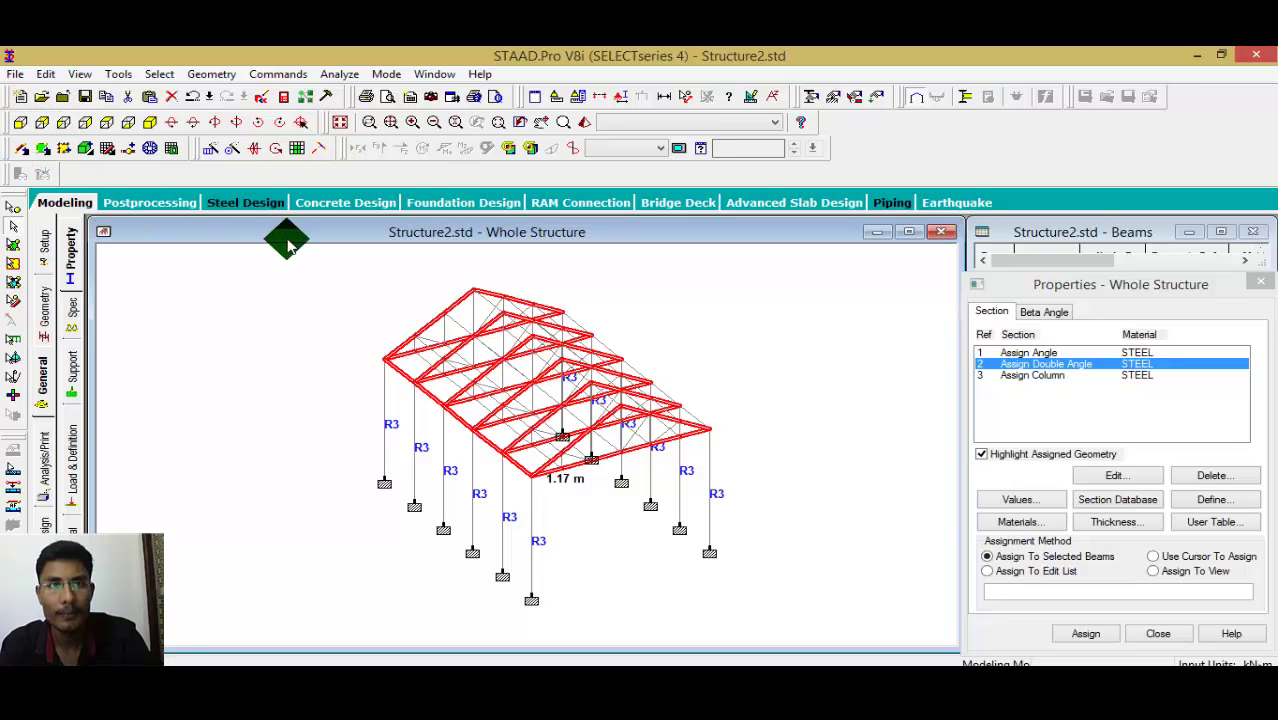
{"action": "left_click", "coordinate": [232, 124]}
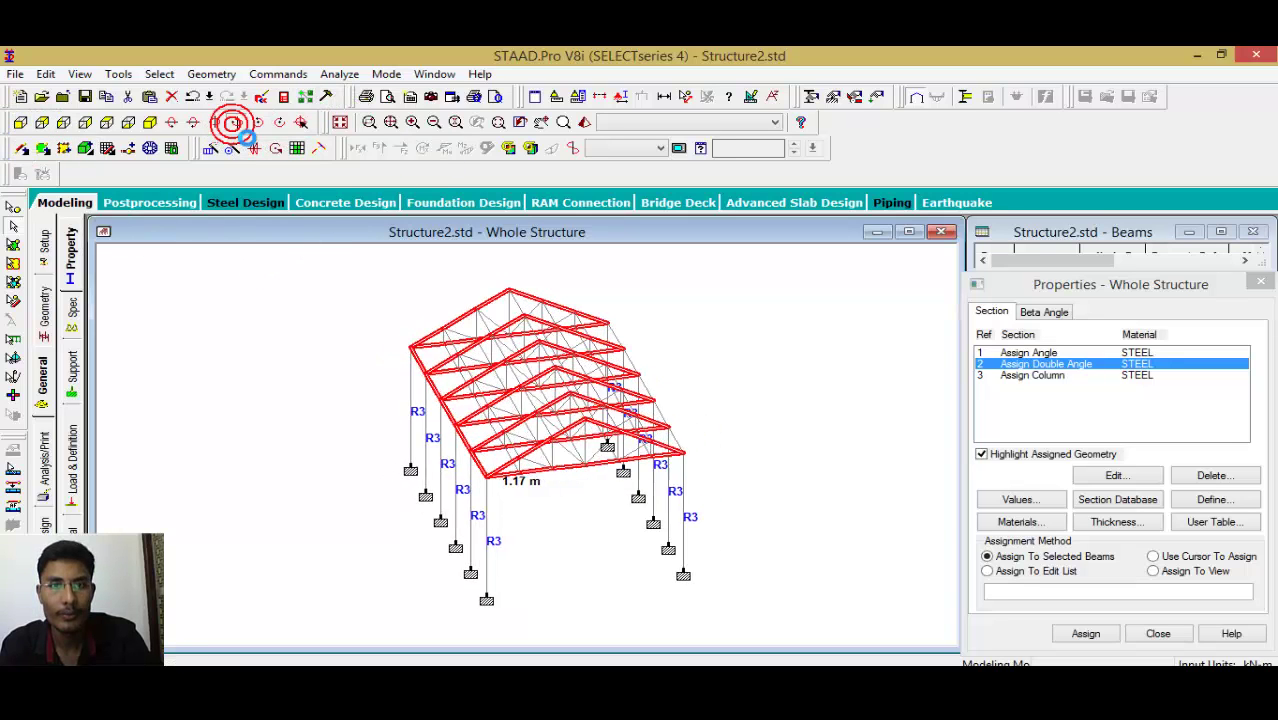
{"action": "left_click", "coordinate": [237, 126]}
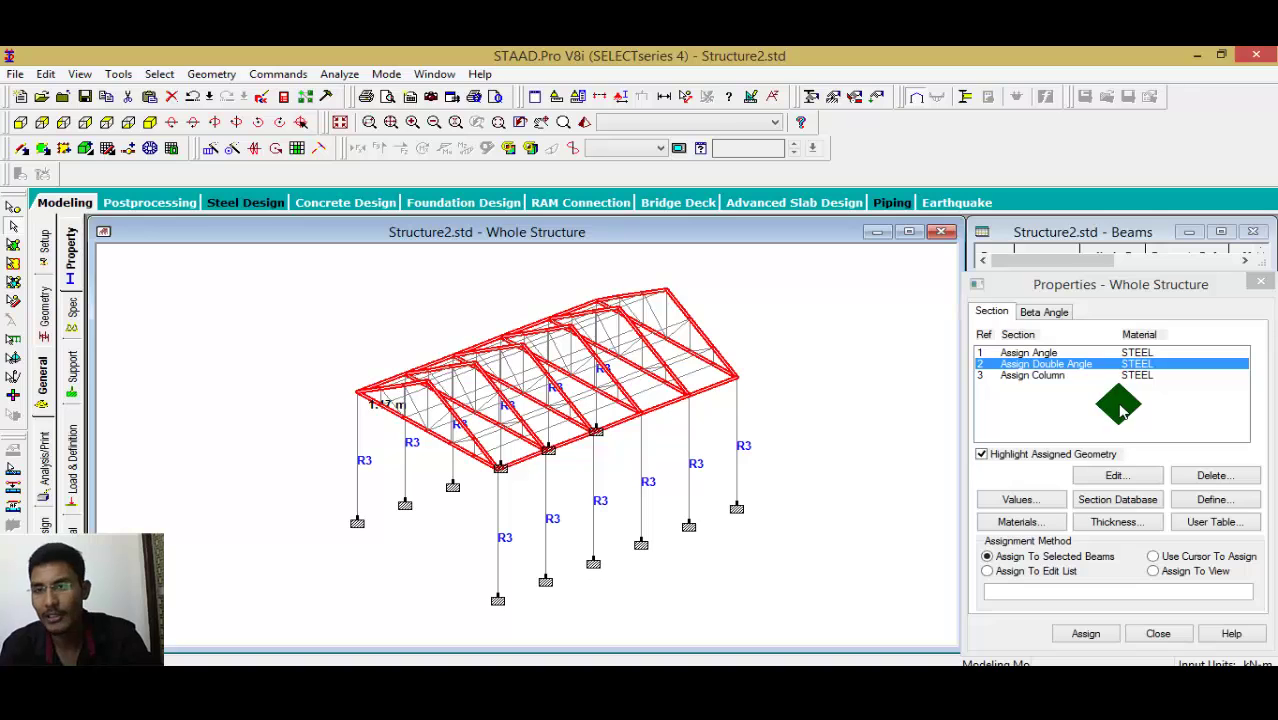
Delete the Double Angle and Angle profiles from the section list, keeping only the Column profile.
{"action": "left_click", "coordinate": [1190, 482]}
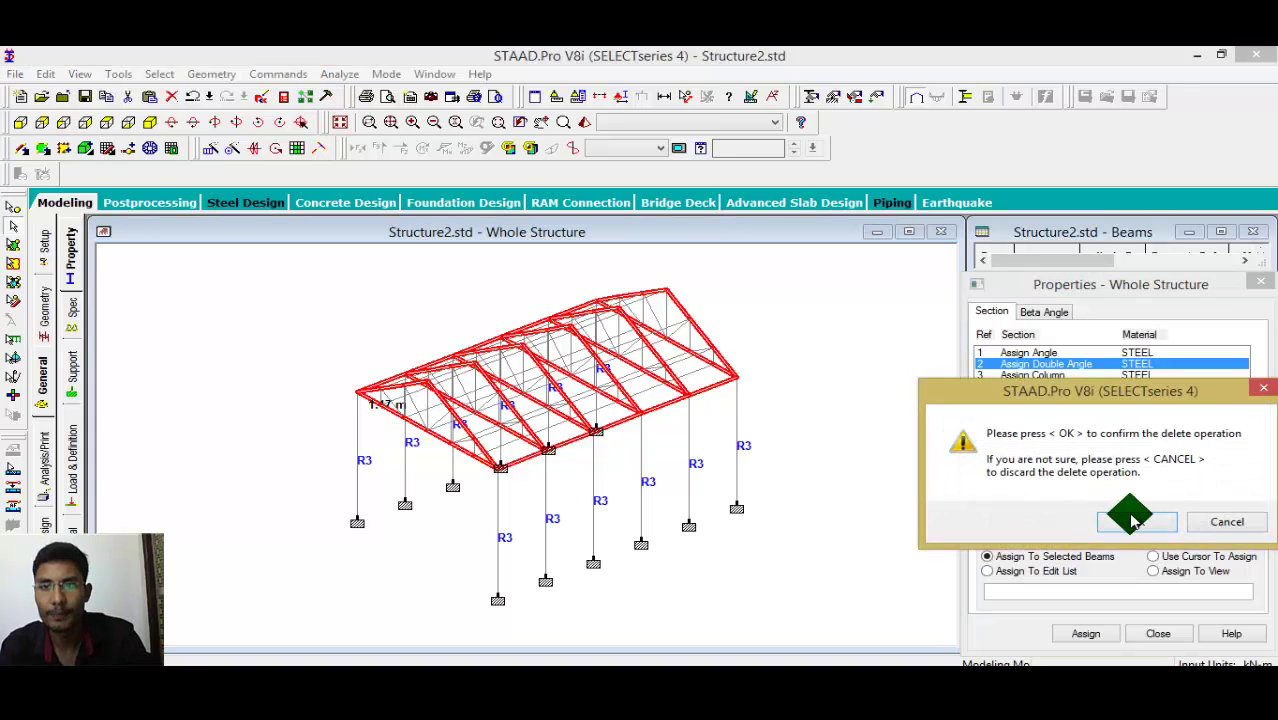
{"action": "left_click", "coordinate": [1127, 514]}
{"action": "left_click", "coordinate": [1052, 352]}
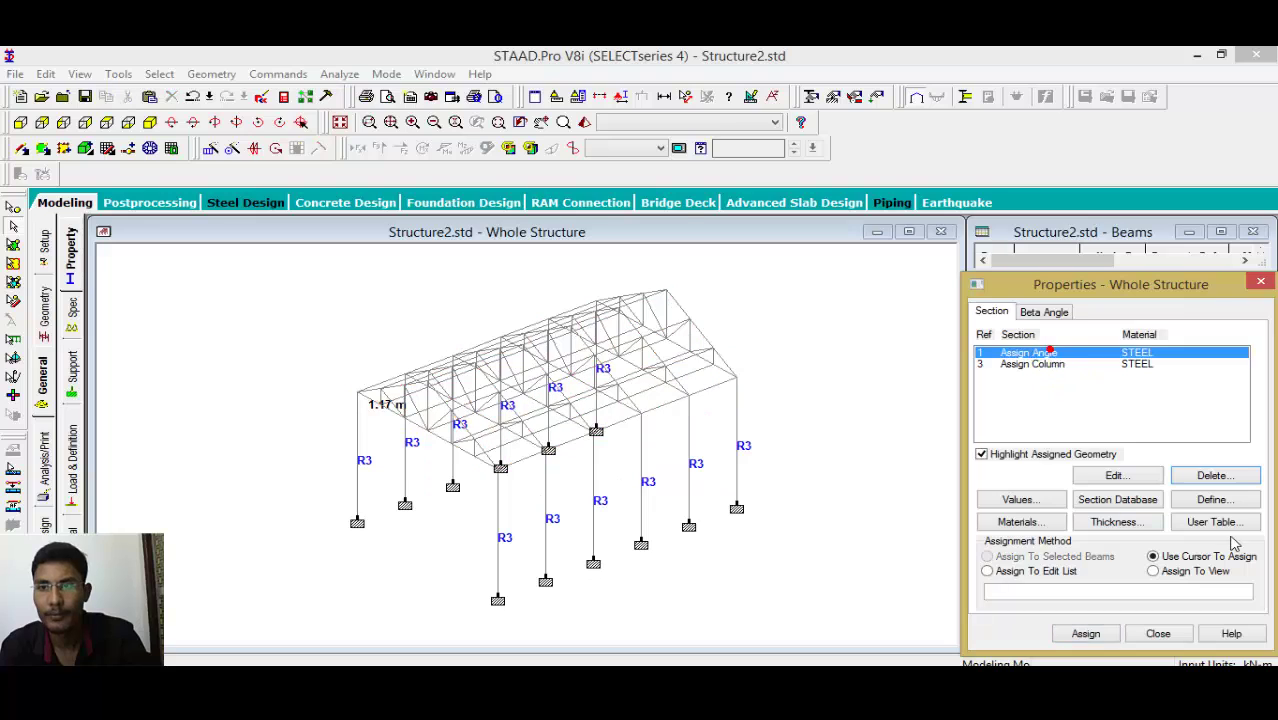
{"action": "left_click", "coordinate": [1212, 477]}
{"action": "left_click", "coordinate": [1127, 524]}
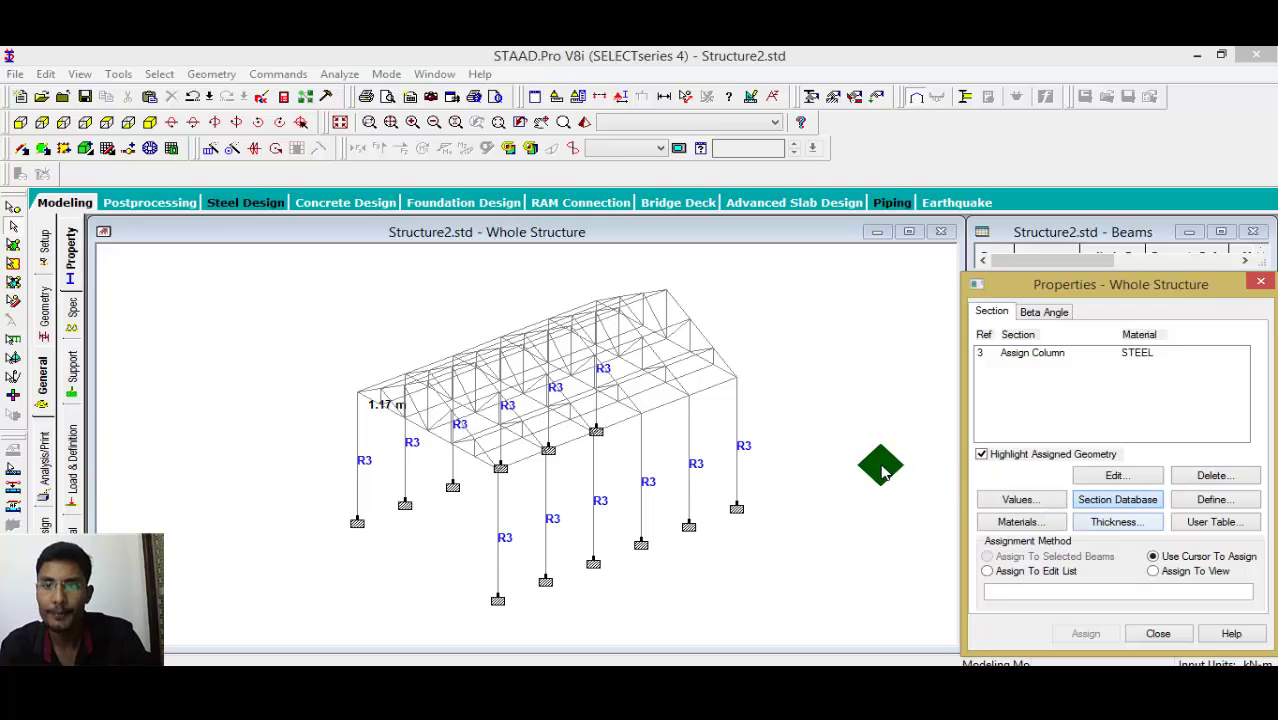
Open the Indian steel Pipe sections in the section database and review the table of pipe sizes.
{"action": "left_click", "coordinate": [1096, 508]}
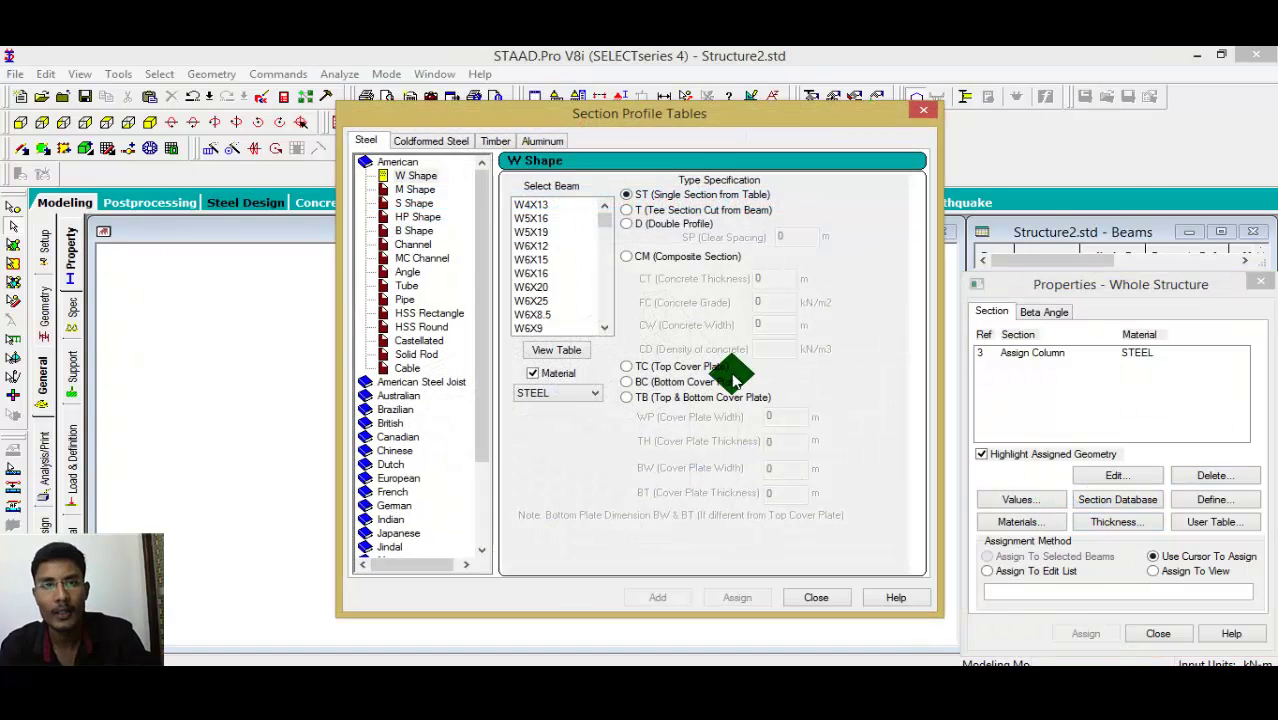
{"action": "left_click", "coordinate": [389, 519]}
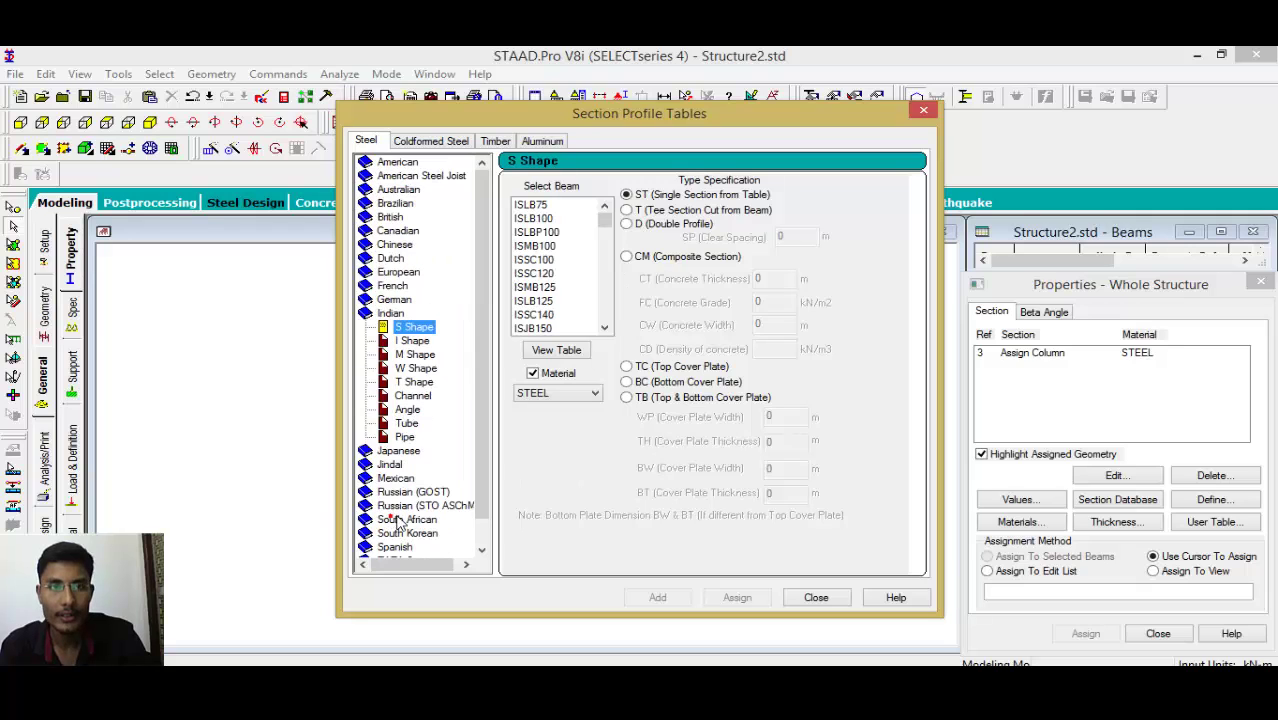
{"action": "left_click", "coordinate": [404, 437]}
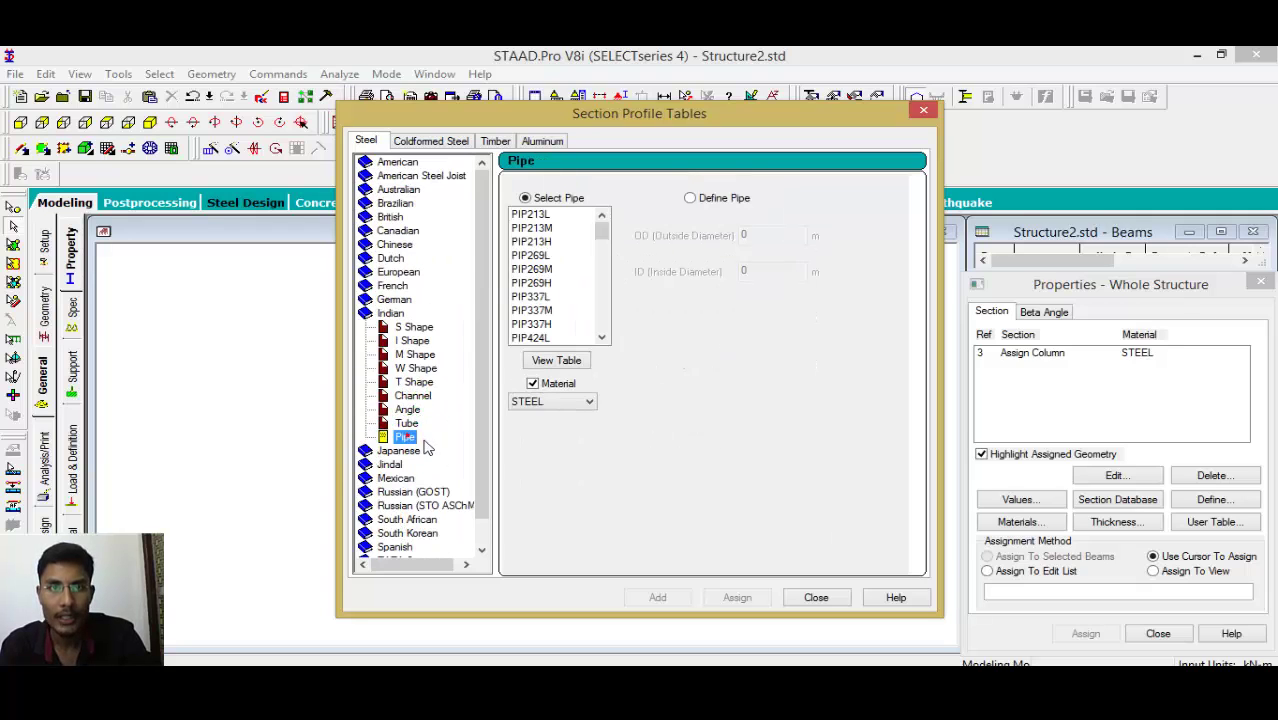
{"action": "left_click", "coordinate": [527, 229]}
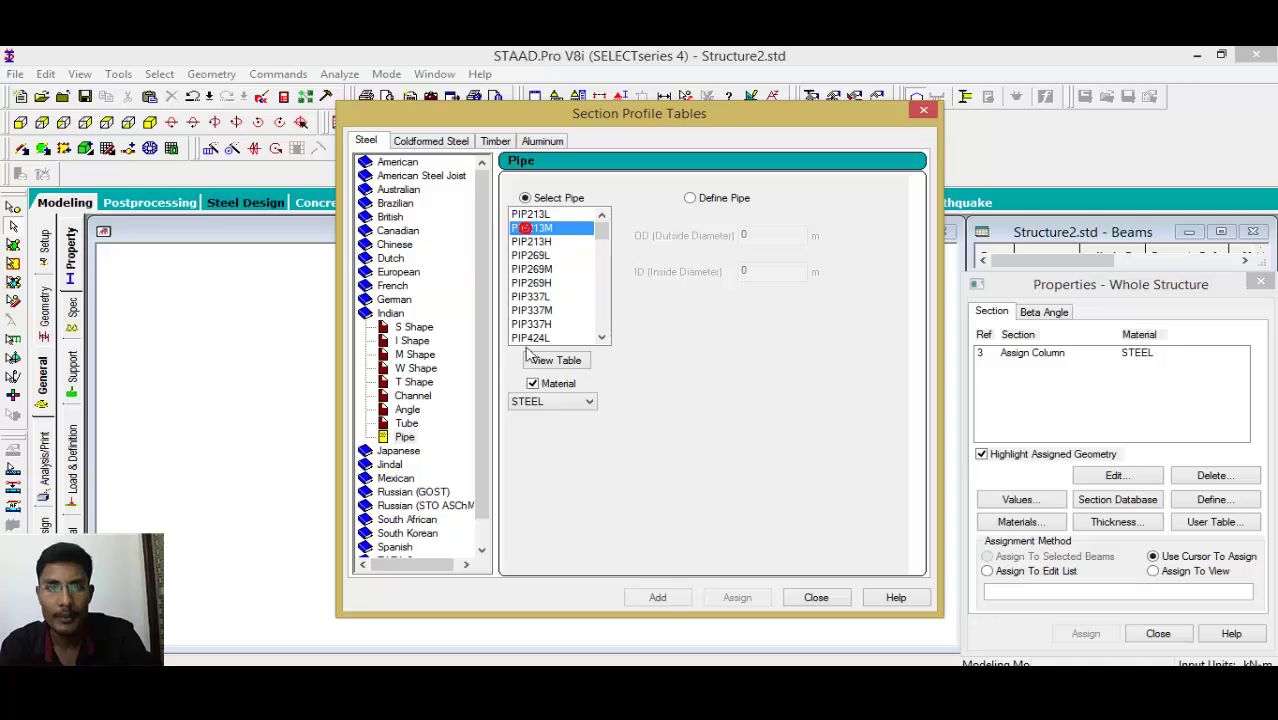
{"action": "left_click", "coordinate": [556, 360]}
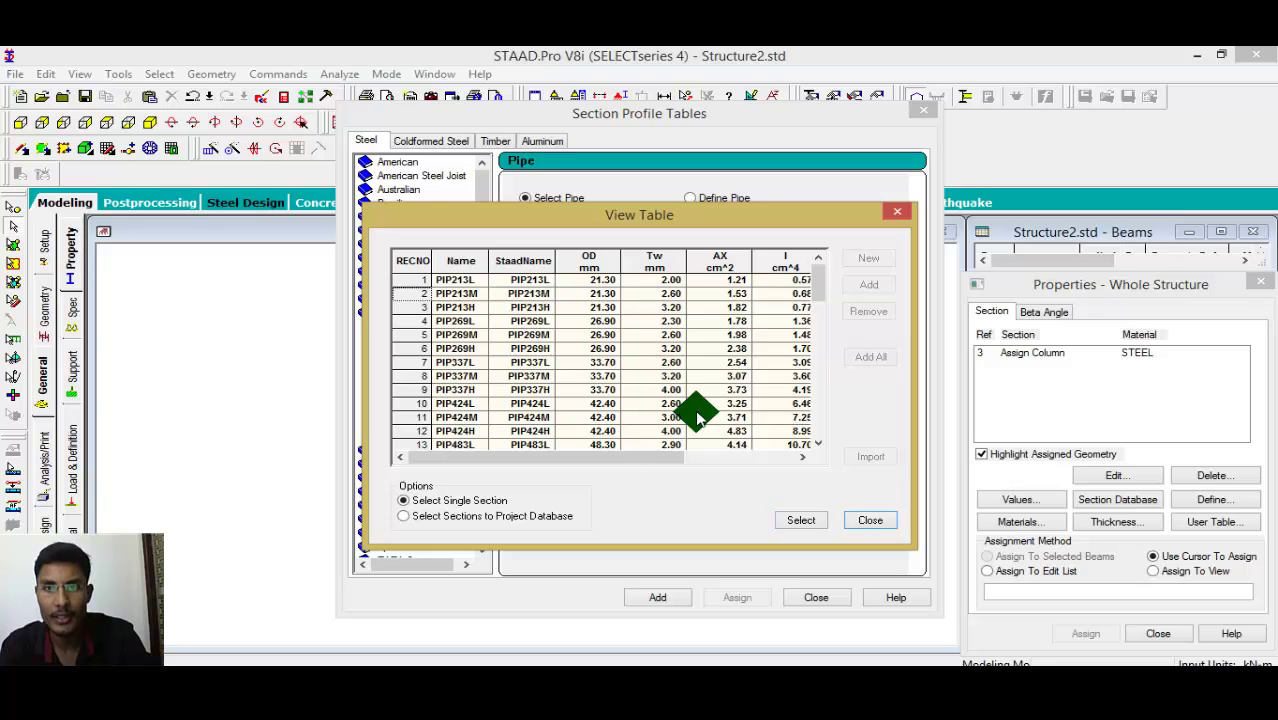
{"action": "left_click_drag", "start_coordinate": [819, 278], "coordinate": [819, 320]}
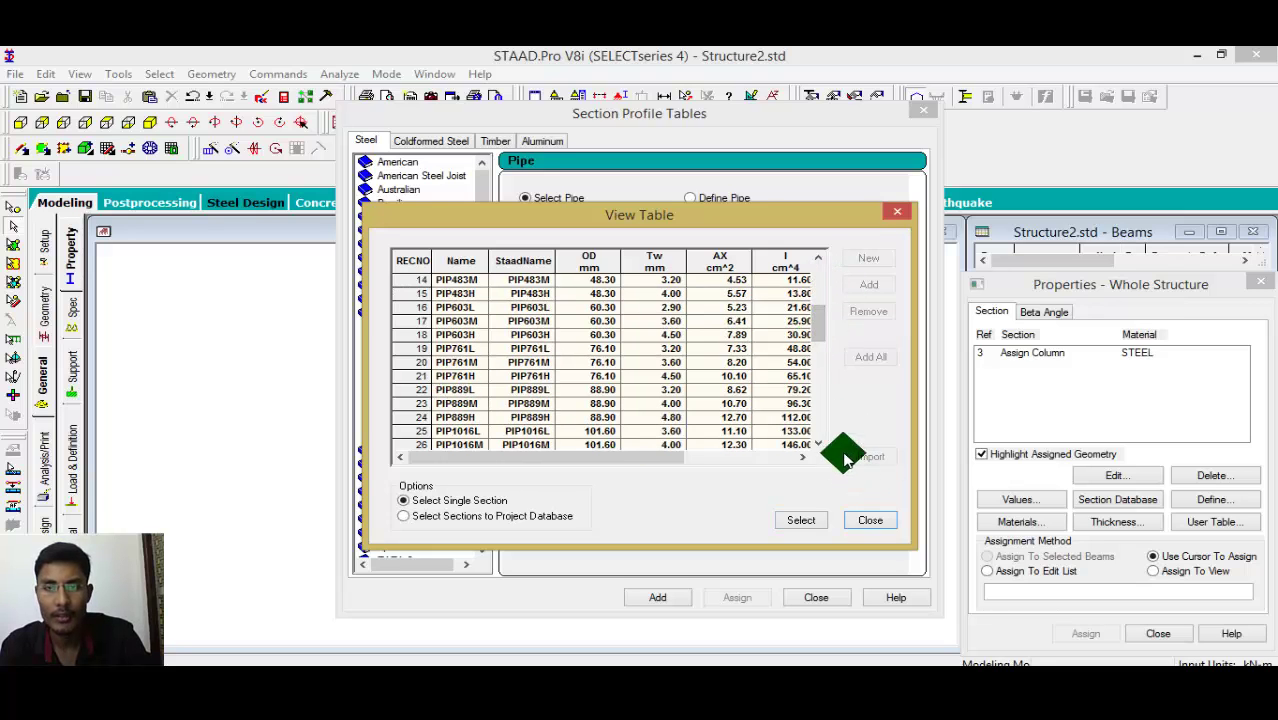
{"action": "left_click", "coordinate": [889, 212]}
Choose pipe section PIP761M, check its row in the table, and add it to the properties with steel material.
{"action": "left_click", "coordinate": [530, 324]}
{"action": "scroll", "coordinate": [530, 322], "scroll_direction": "down", "scroll_amount": 4}
{"action": "left_click", "coordinate": [530, 311]}
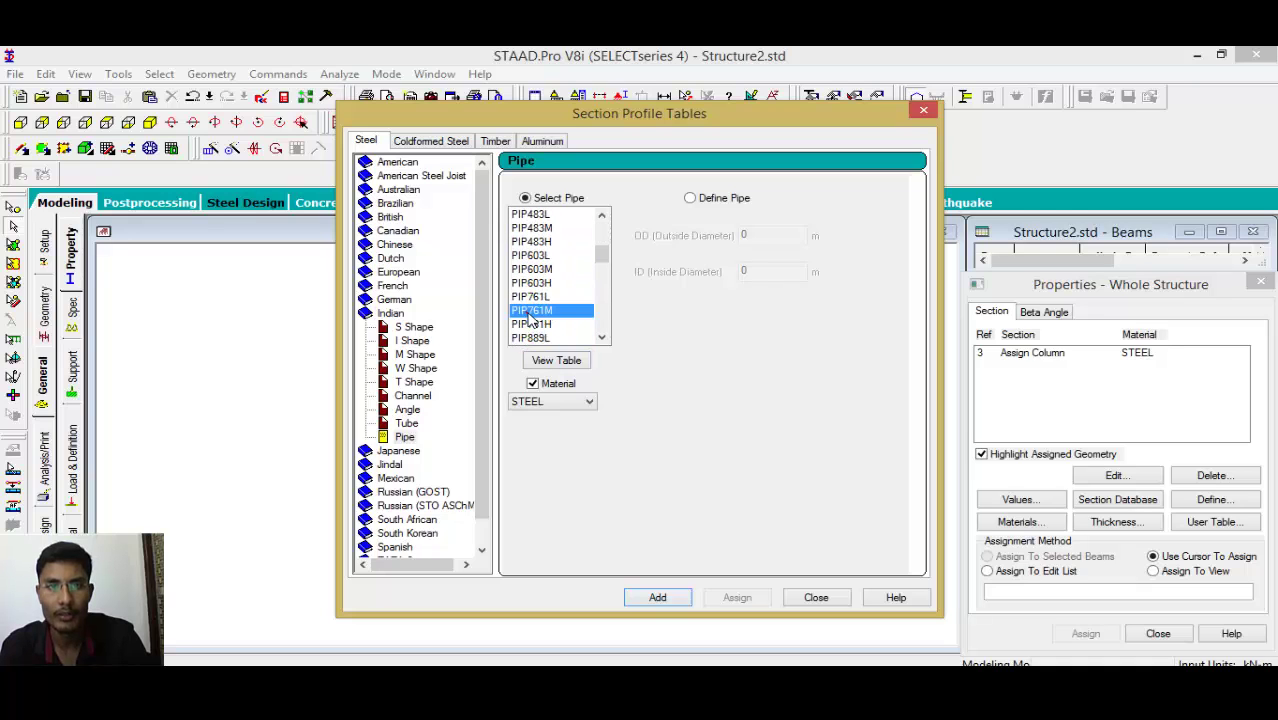
{"action": "left_click", "coordinate": [556, 362]}
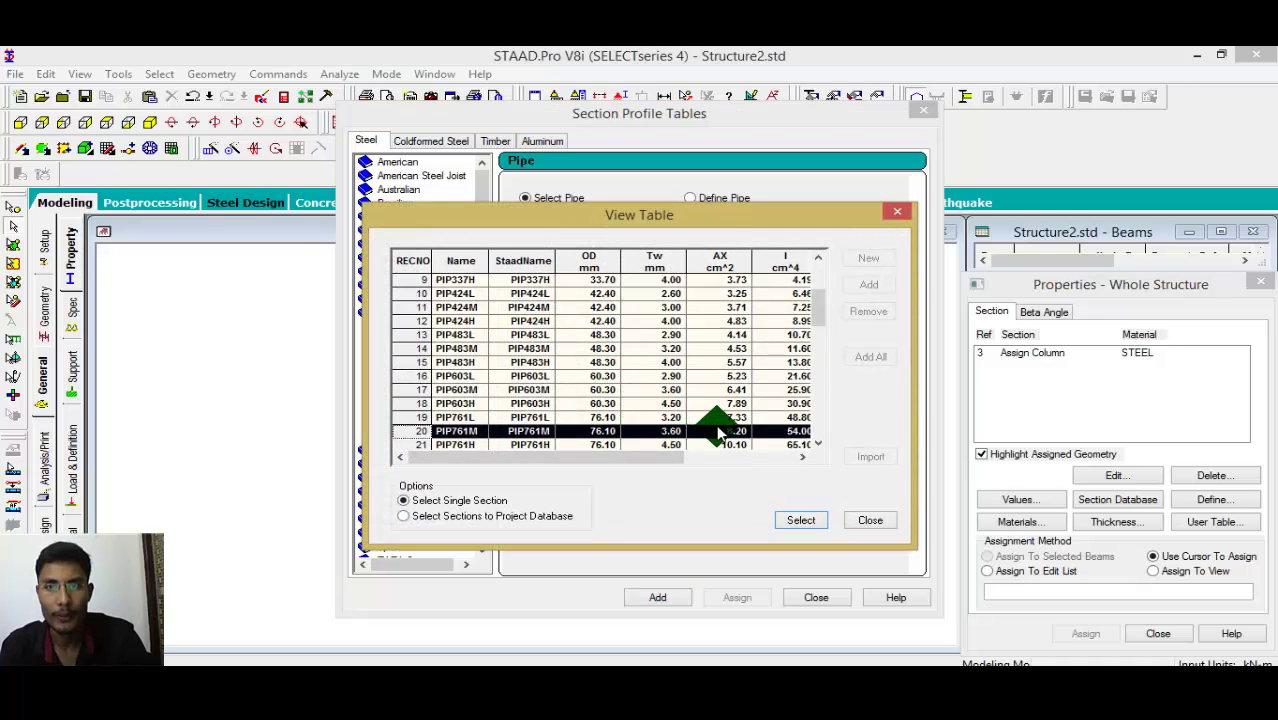
{"action": "left_click", "coordinate": [801, 520]}
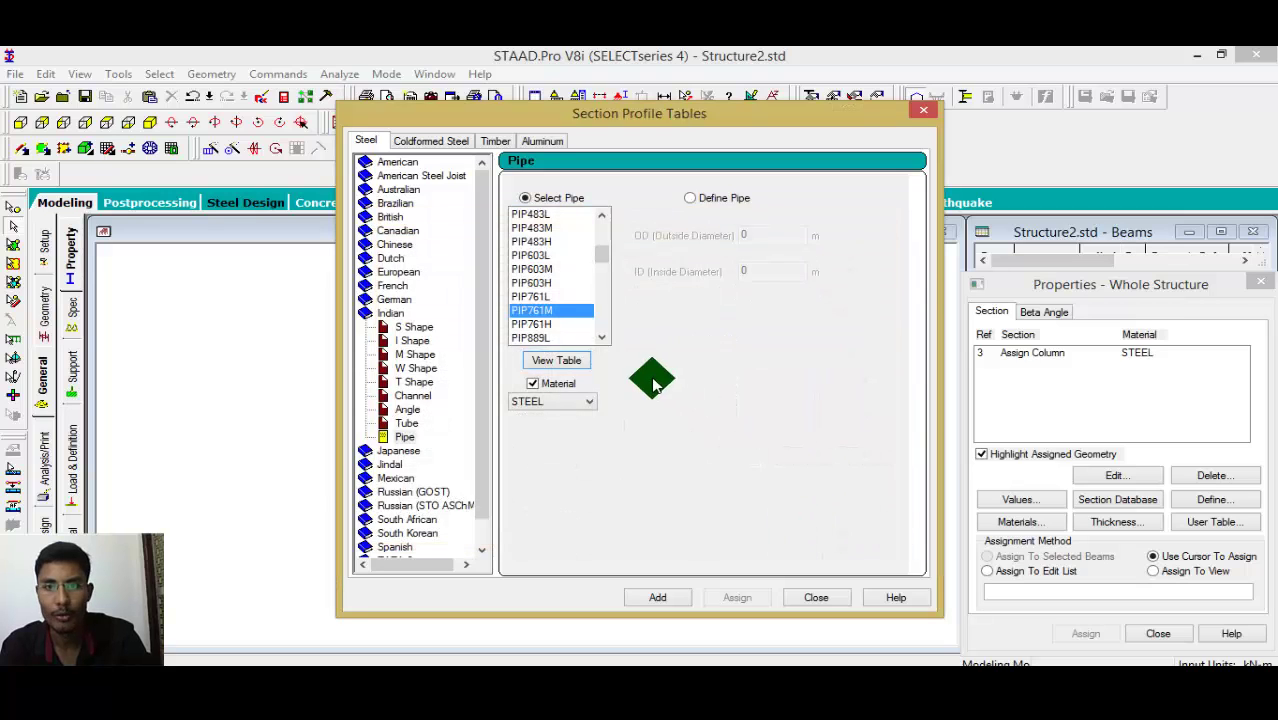
{"action": "left_click", "coordinate": [662, 598]}
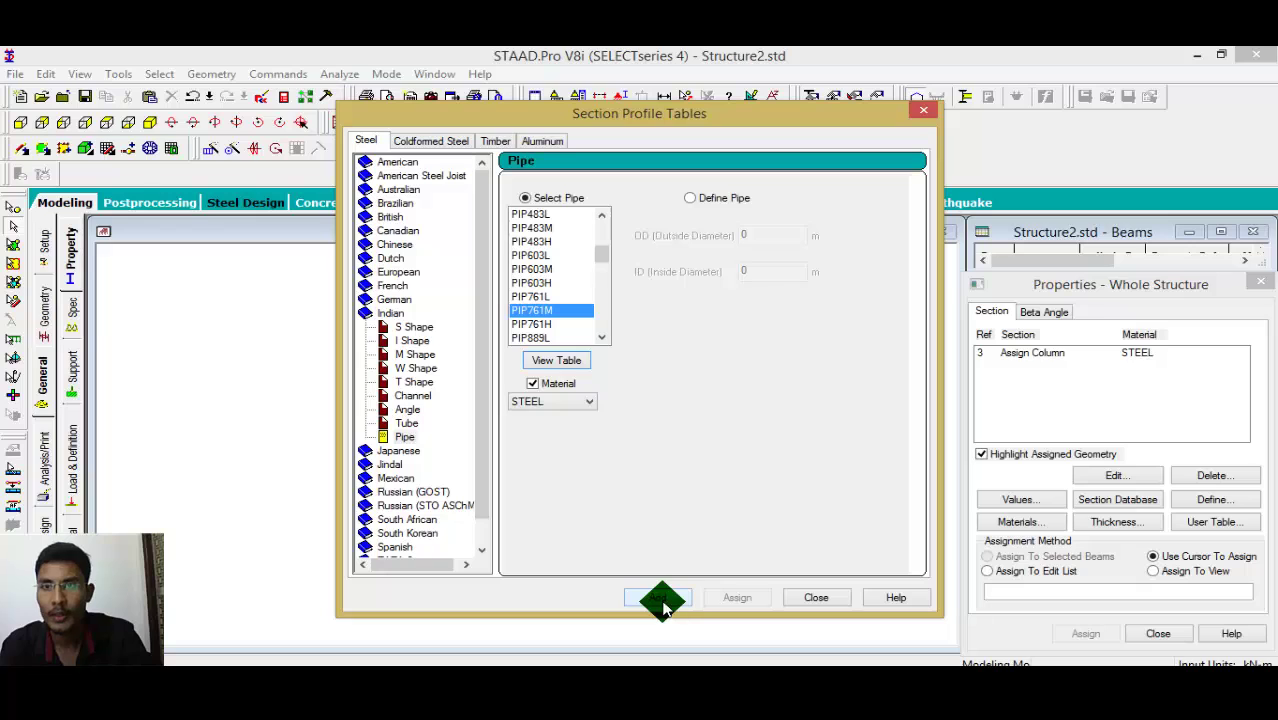
Add the steel pipe section PIP889H to the properties and close the section database.
{"action": "left_click", "coordinate": [531, 337]}
{"action": "scroll", "coordinate": [529, 322], "scroll_direction": "down", "scroll_amount": 1}
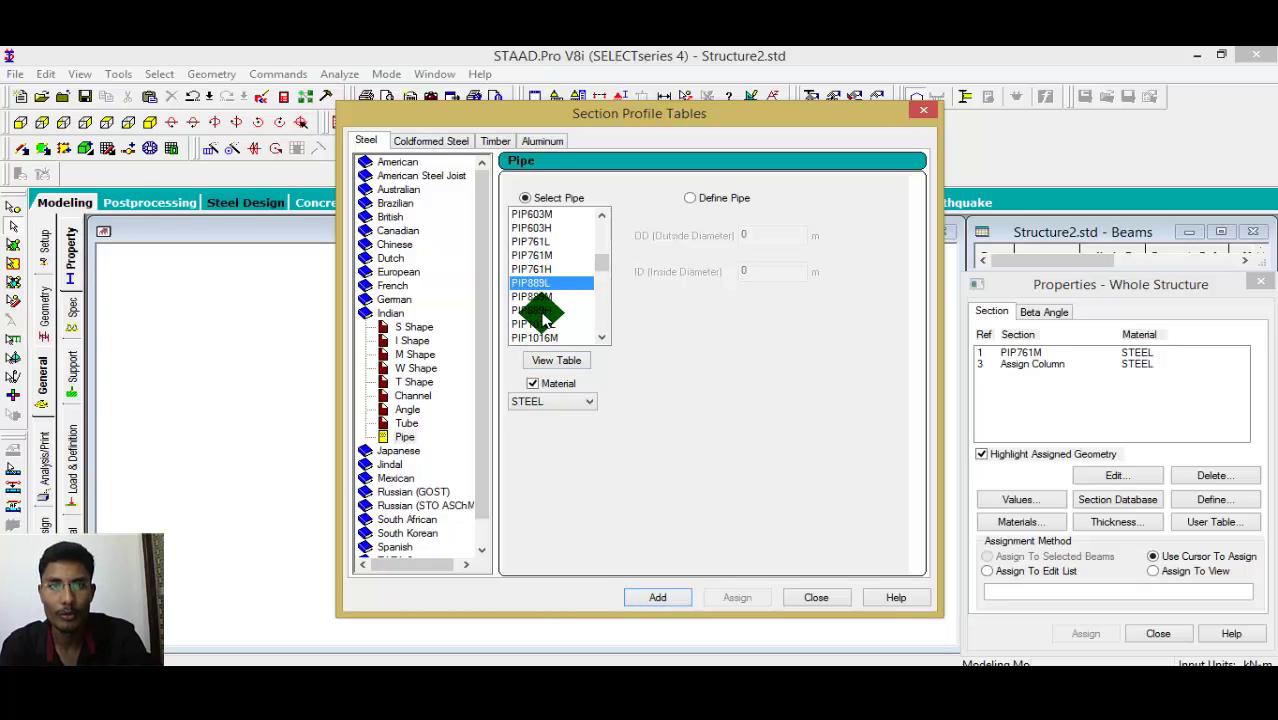
{"action": "left_click", "coordinate": [538, 310]}
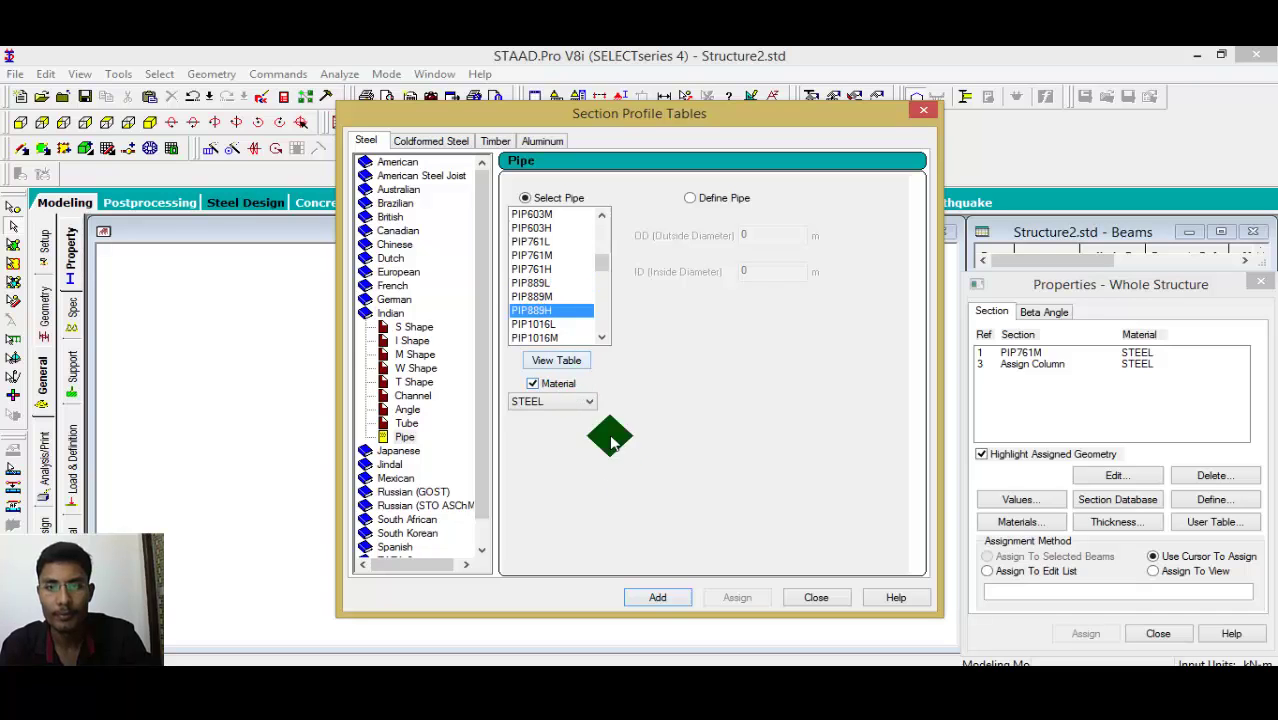
{"action": "left_click", "coordinate": [655, 597]}
{"action": "left_click", "coordinate": [816, 597]}
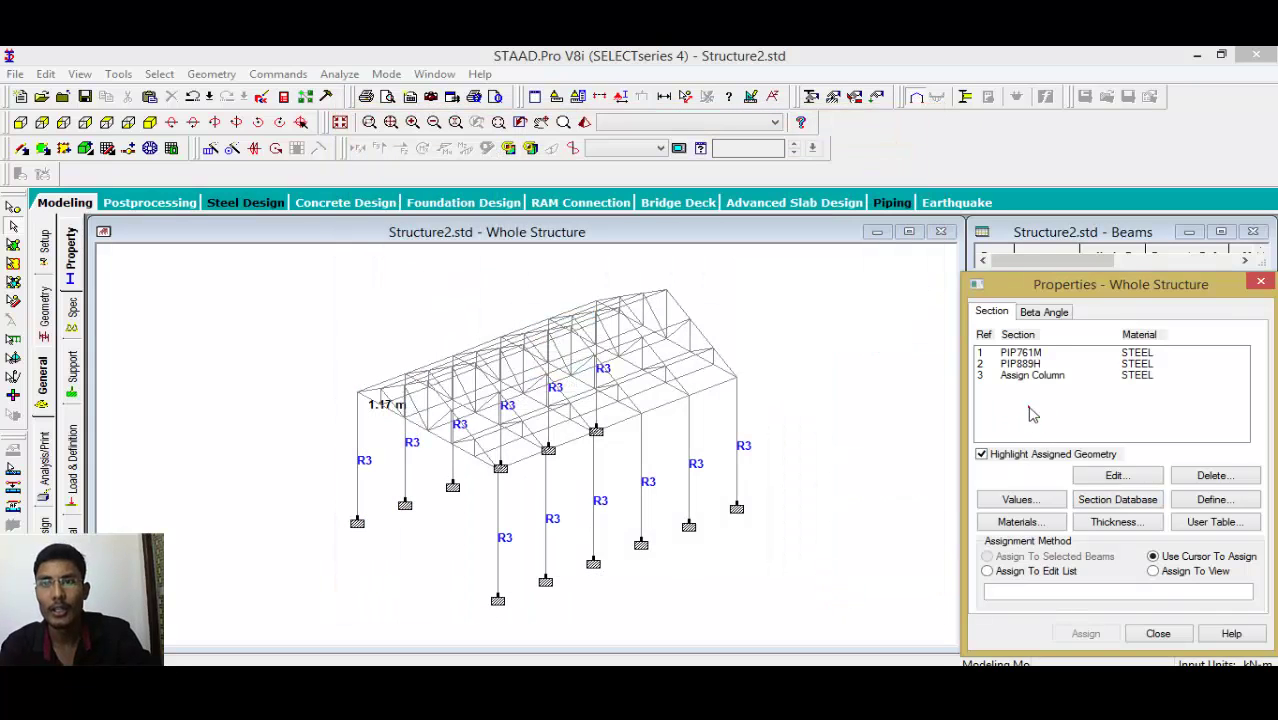
Make PIP889H the active section for assignment and show the structure from the front.
{"action": "left_click", "coordinate": [1027, 353]}
{"action": "left_click", "coordinate": [1032, 364]}
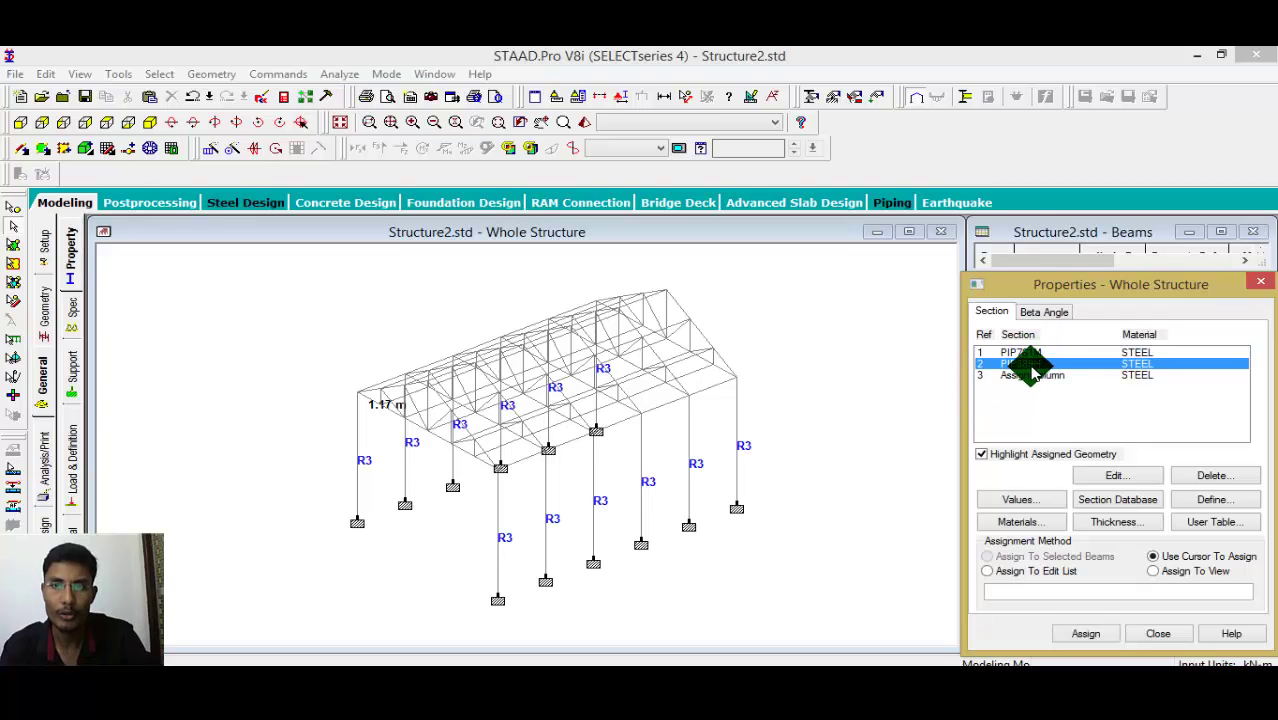
{"action": "left_click", "coordinate": [20, 121]}
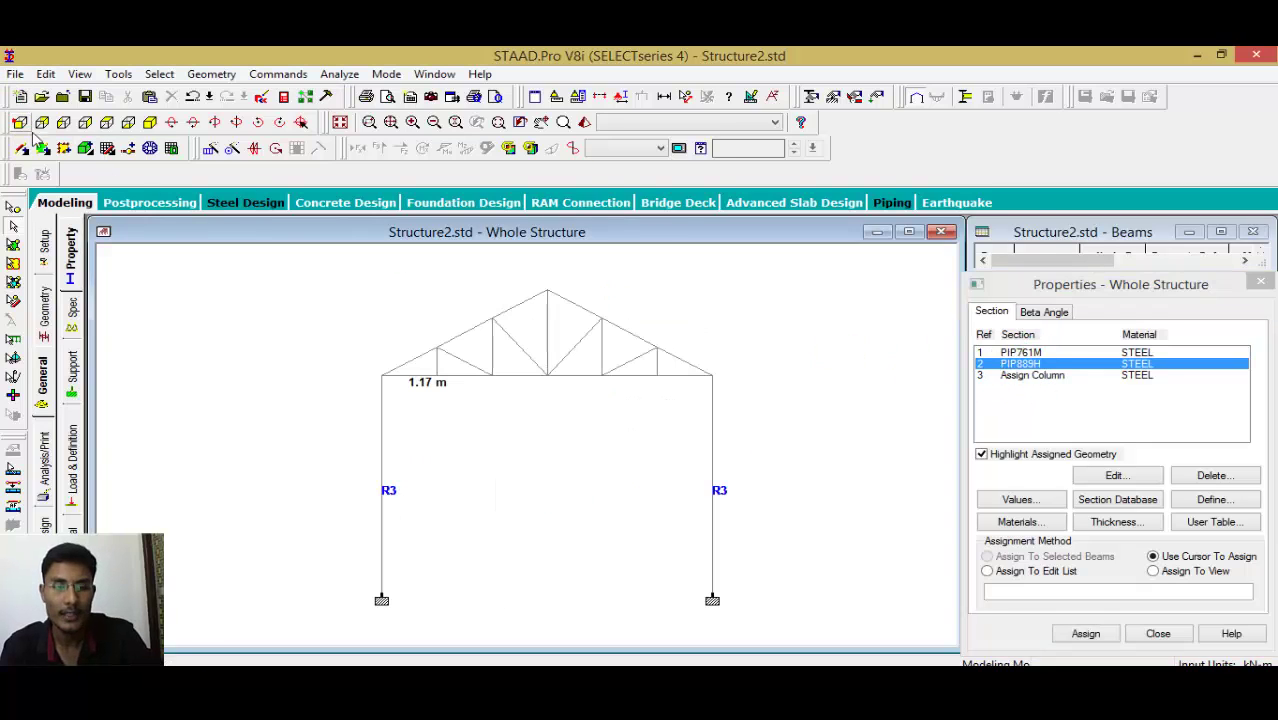
{"action": "left_click", "coordinate": [432, 352]}
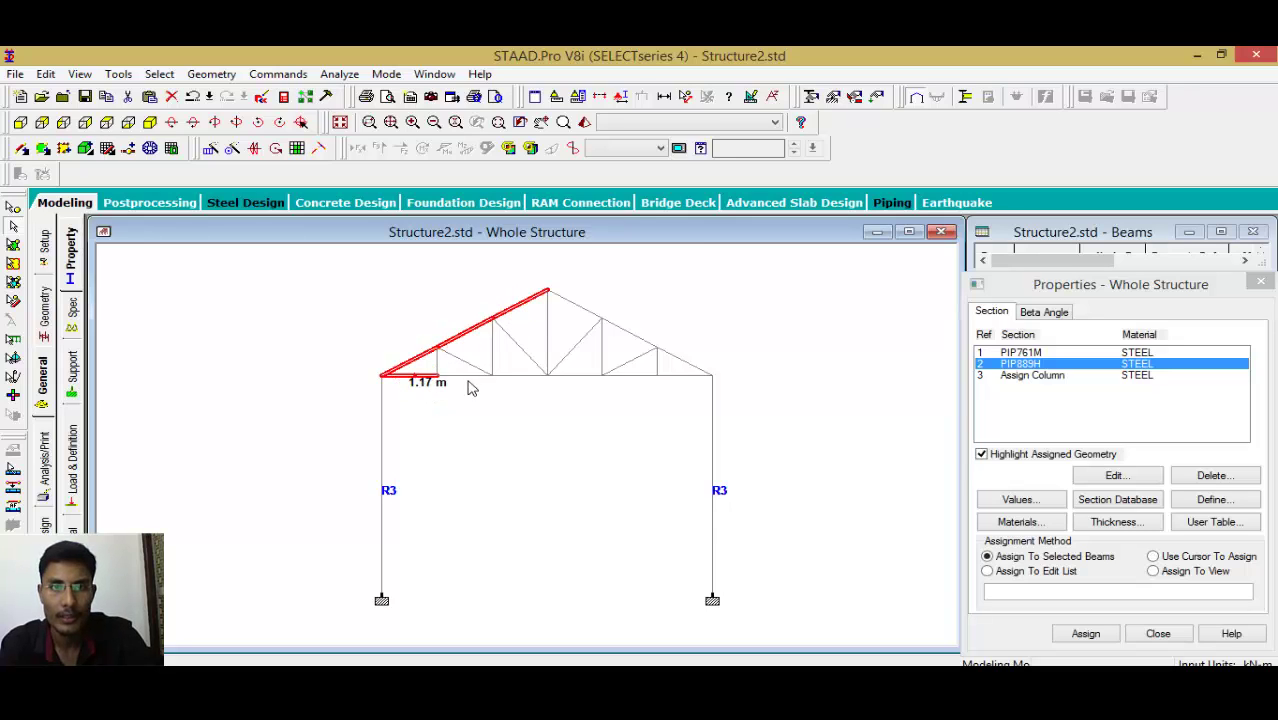
{"action": "left_click", "coordinate": [630, 374], "text": "ctrl"}
{"action": "left_click", "coordinate": [685, 375], "text": "ctrl"}
{"action": "left_click", "coordinate": [672, 360], "text": "ctrl"}
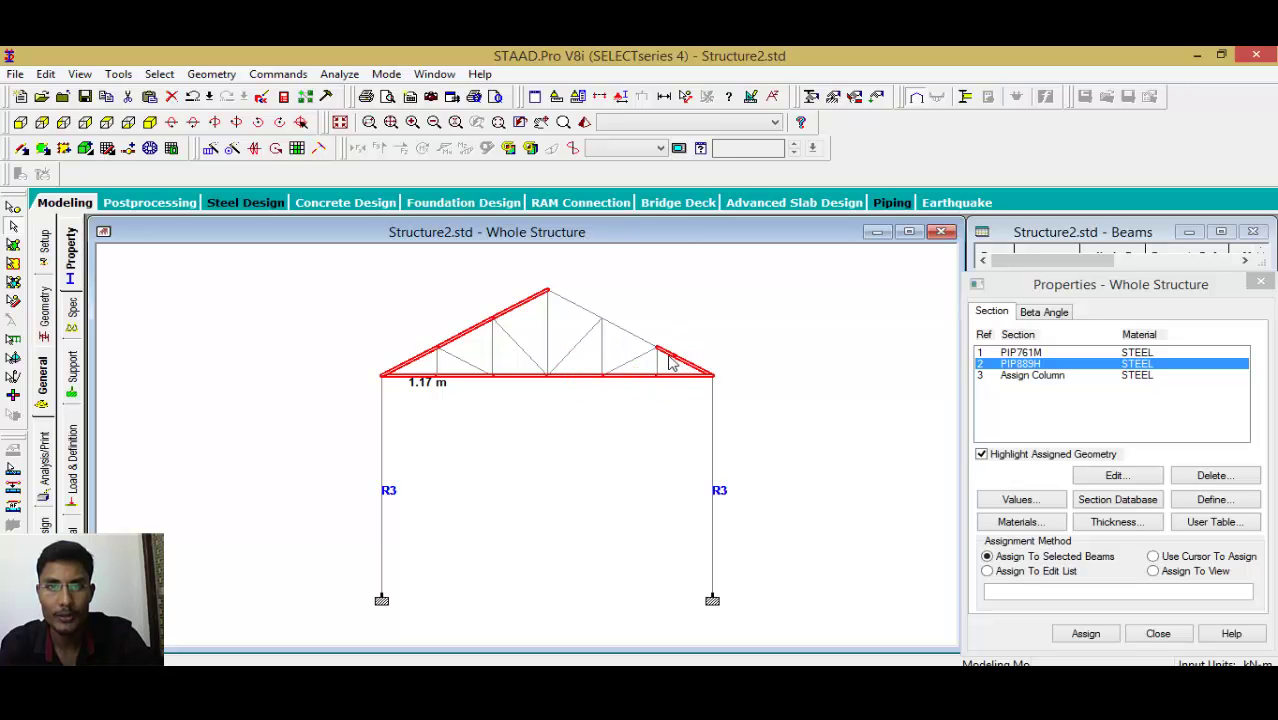
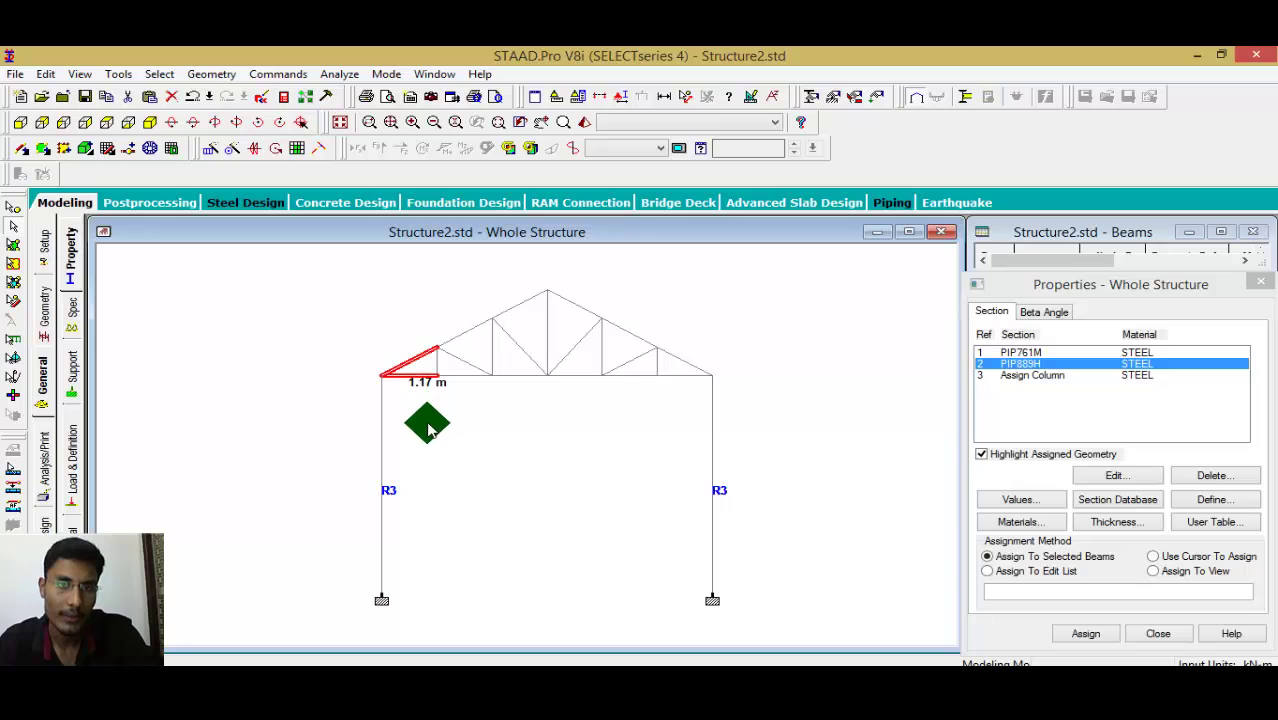
{"action": "left_click", "coordinate": [395, 397]}
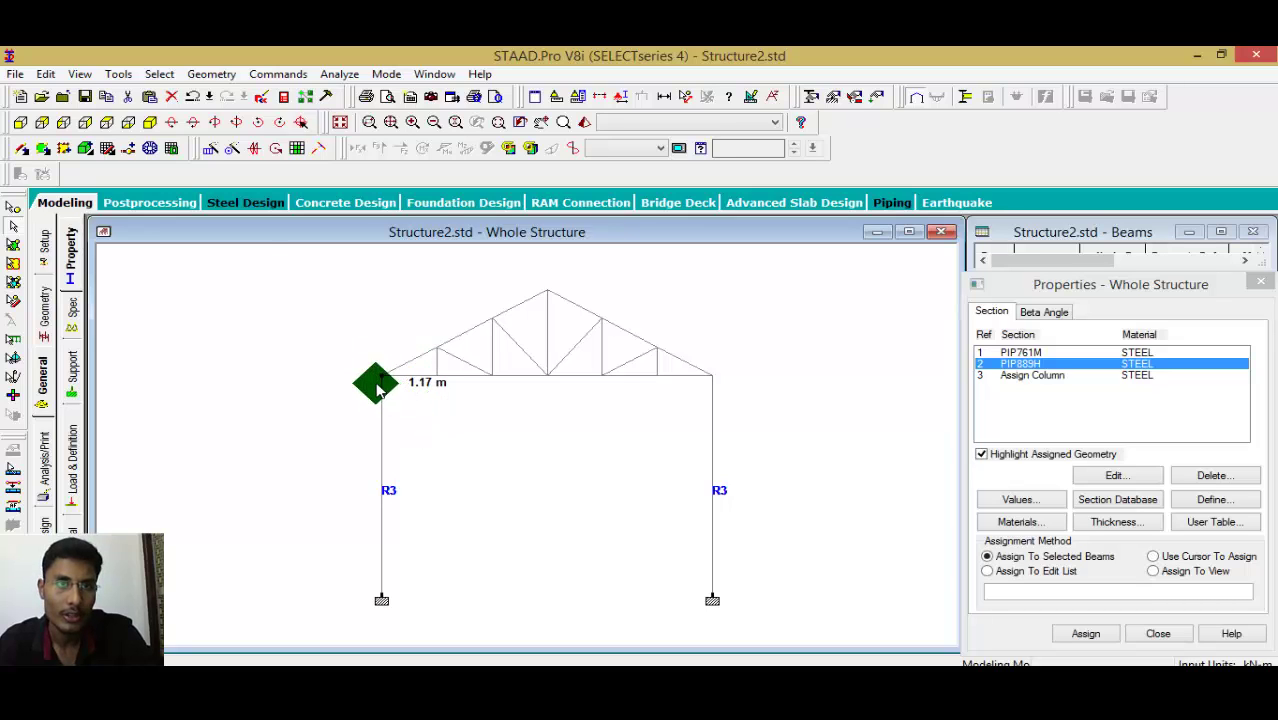
{"action": "left_click", "coordinate": [150, 122]}
{"action": "left_click", "coordinate": [306, 367]}
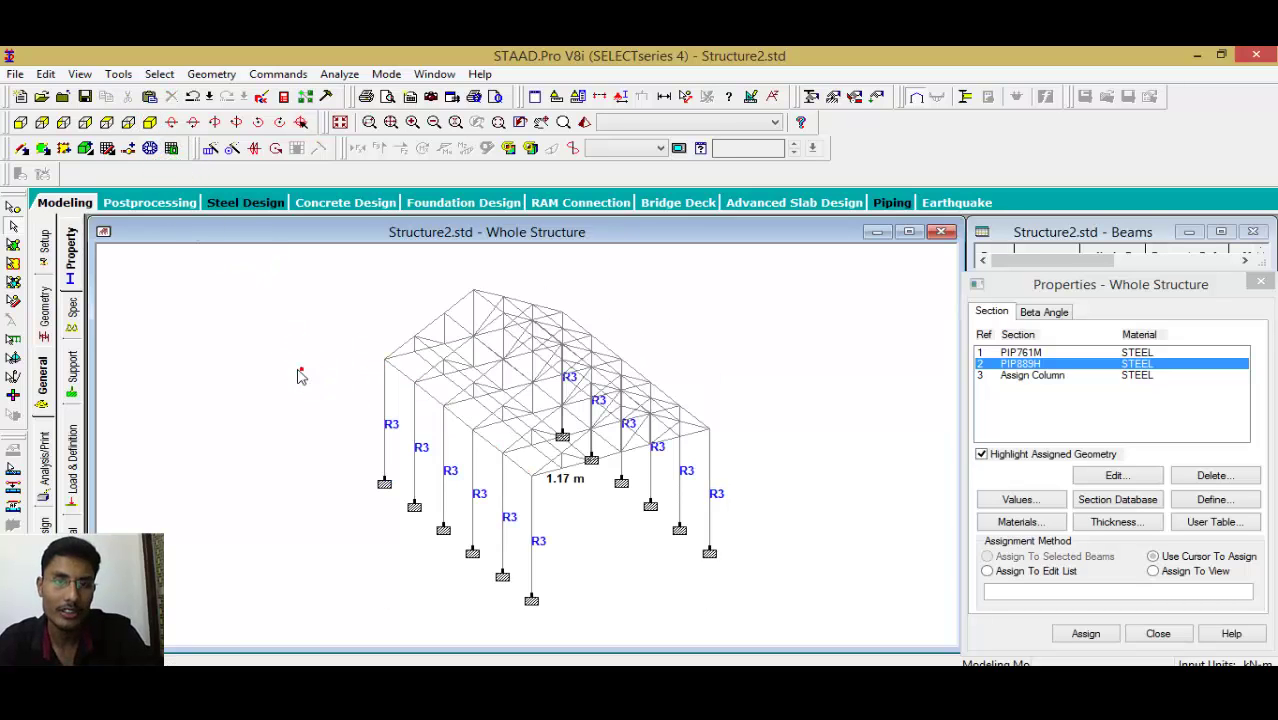
{"action": "left_click", "coordinate": [20, 121]}
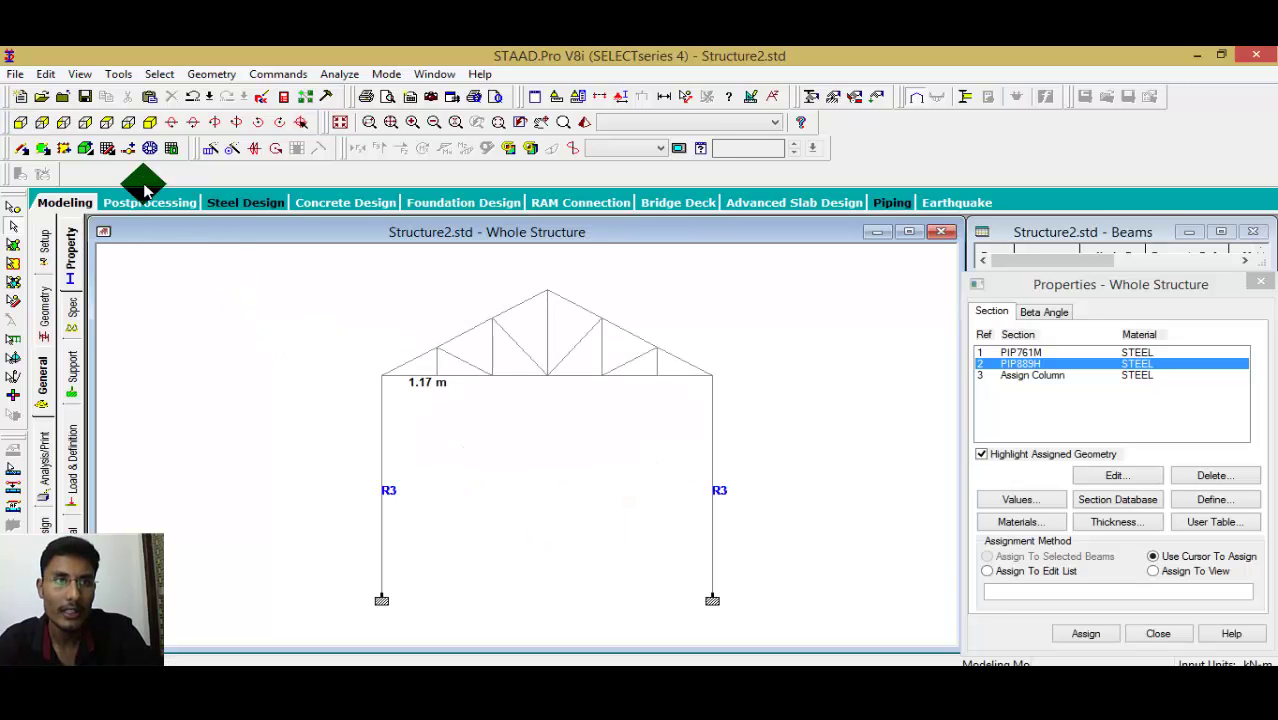
{"action": "left_click", "coordinate": [150, 125]}
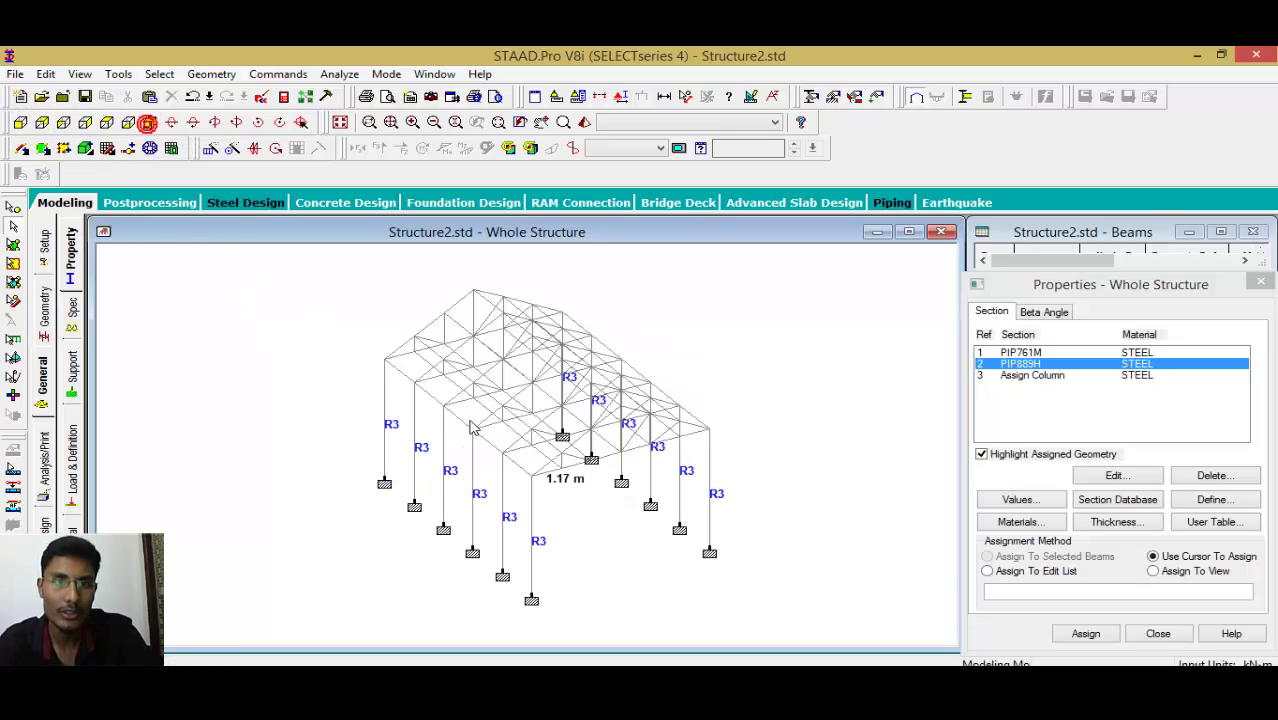
{"action": "left_click", "coordinate": [403, 373]}
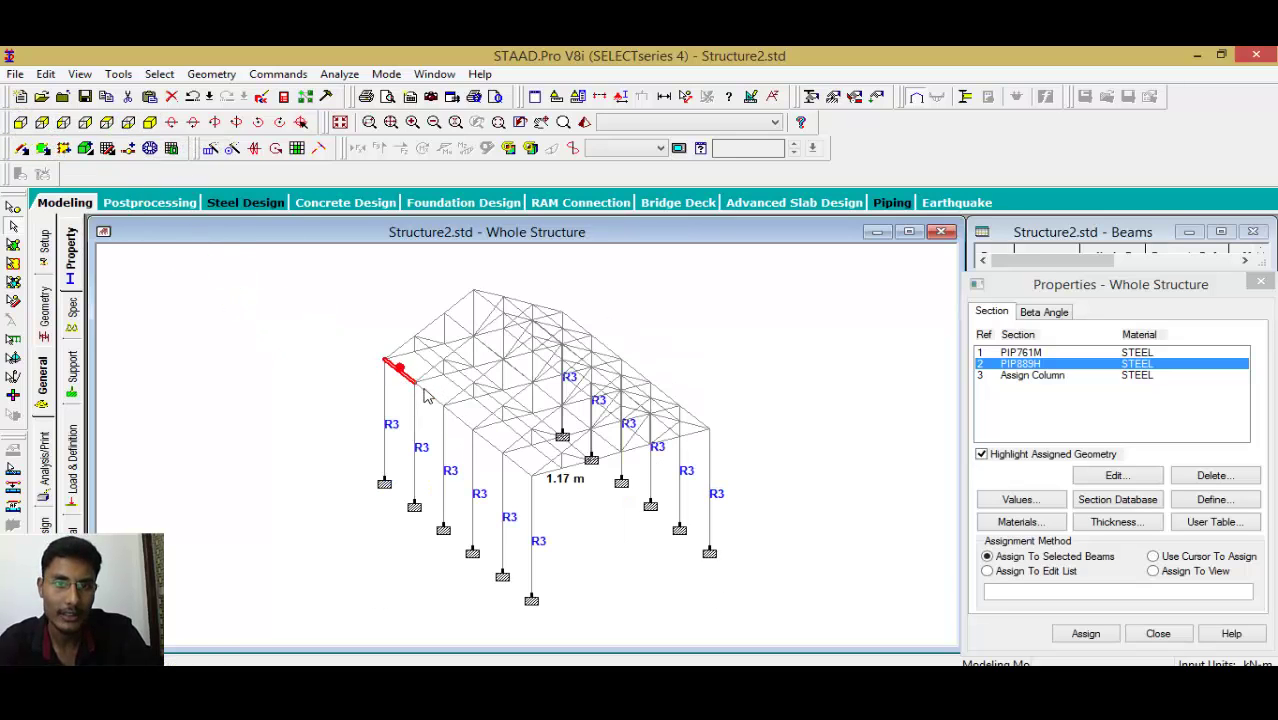
{"action": "left_click", "coordinate": [304, 390]}
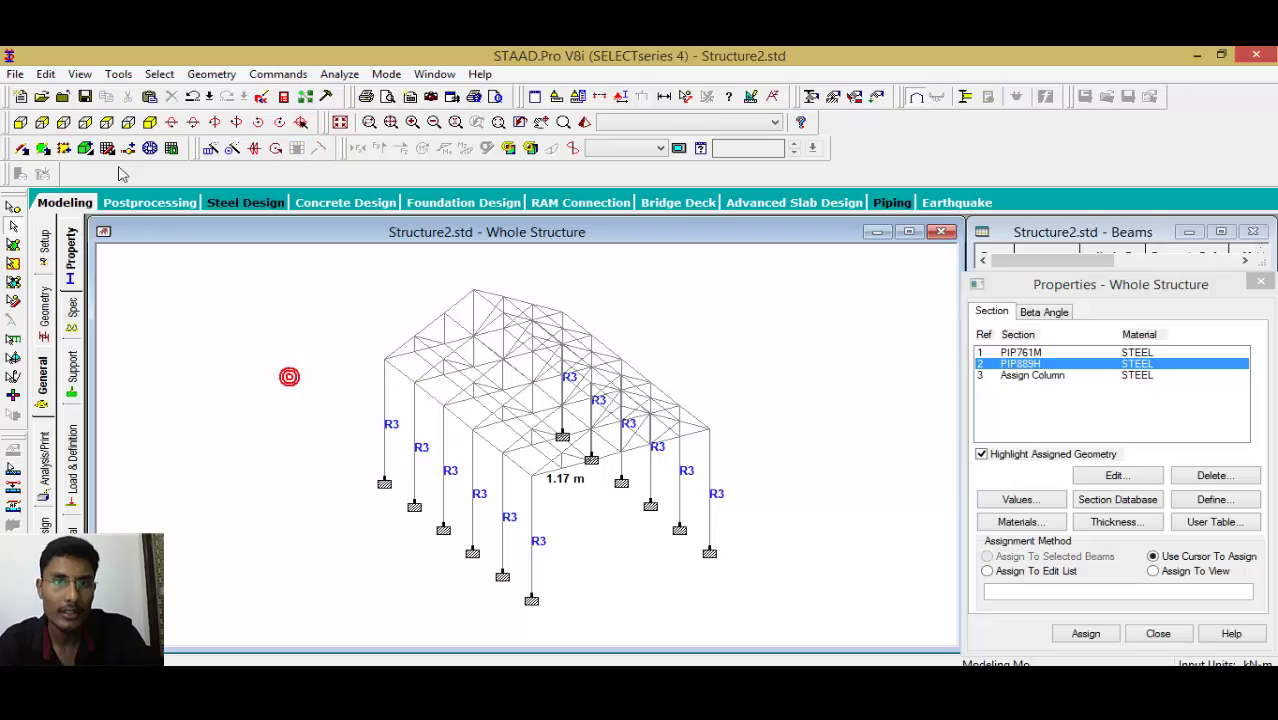
{"action": "left_click", "coordinate": [525, 407]}
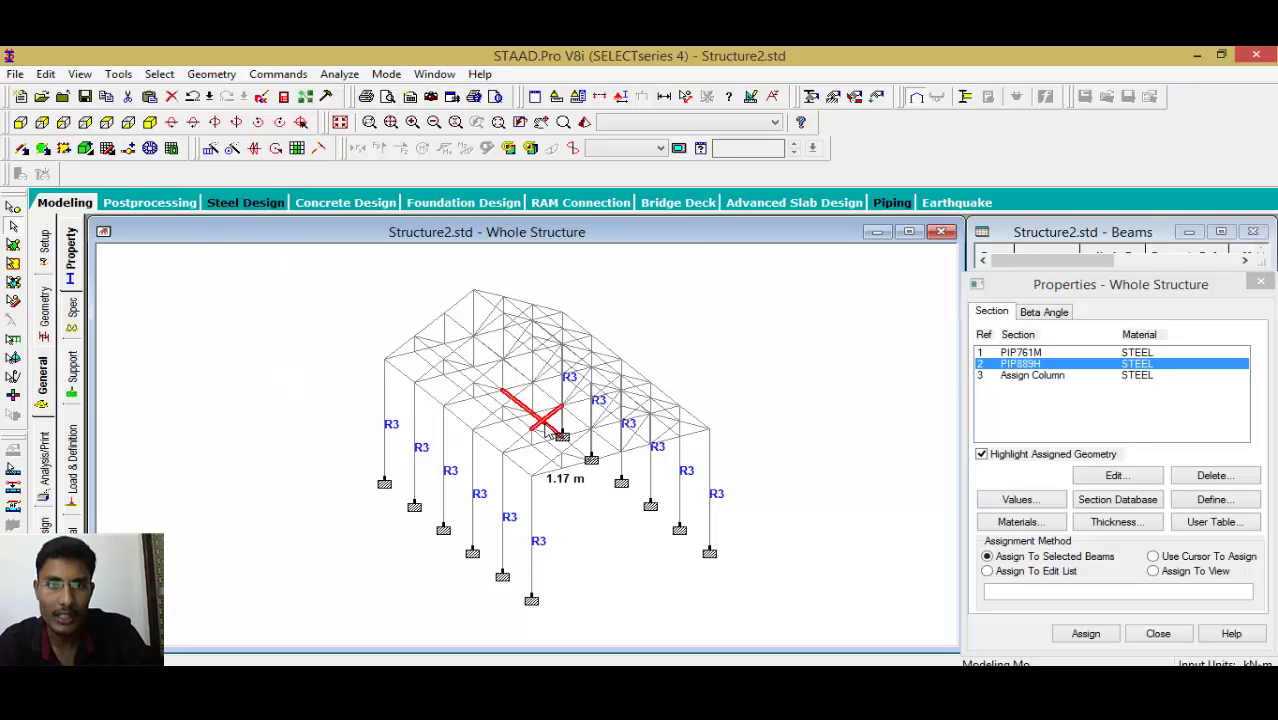
{"action": "left_click", "coordinate": [338, 421]}
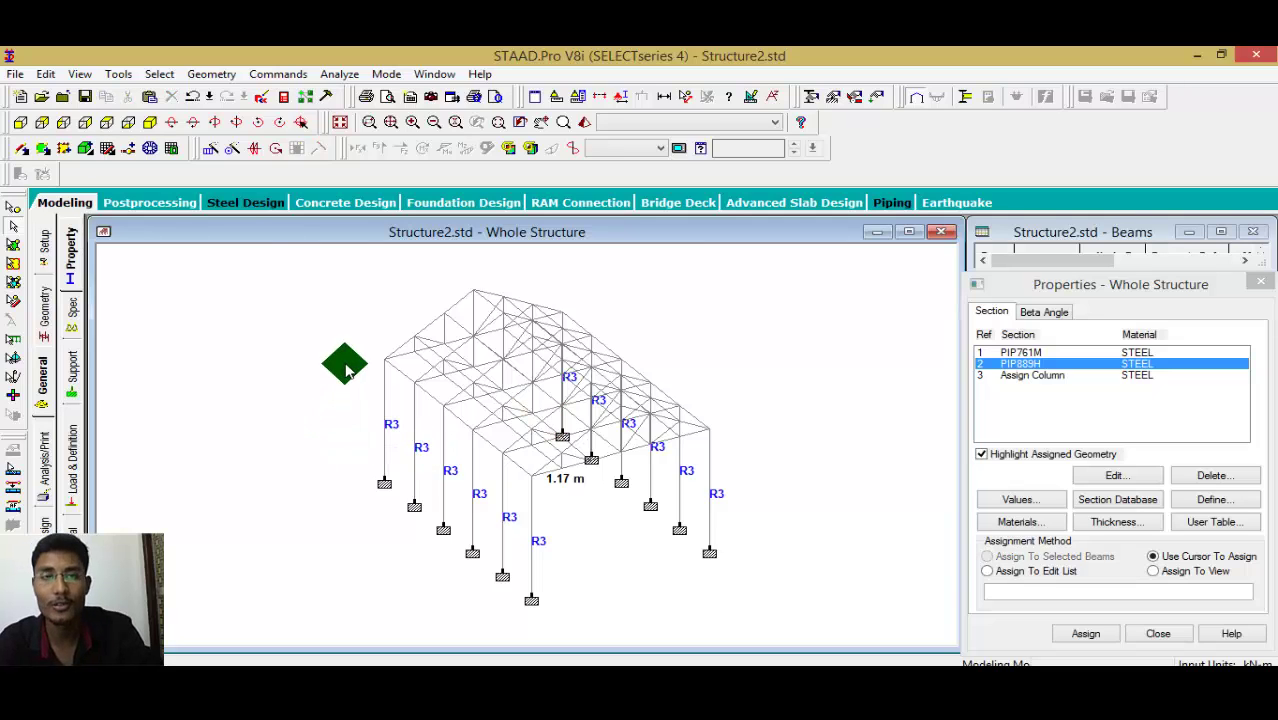
Assign the PIP889H pipe section to all top and bottom chord members and the longitudinal members joining the trusses, selecting them in front view.
{"action": "left_click", "coordinate": [20, 122]}
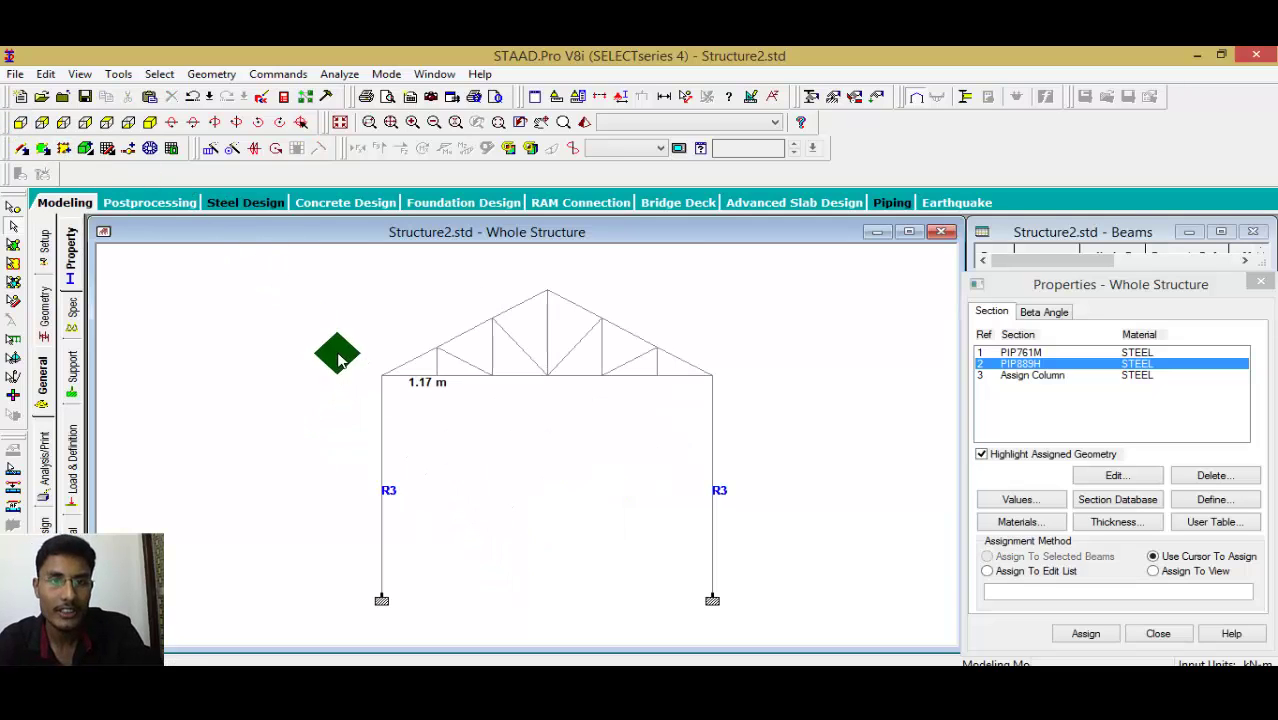
{"action": "left_click", "coordinate": [388, 378]}
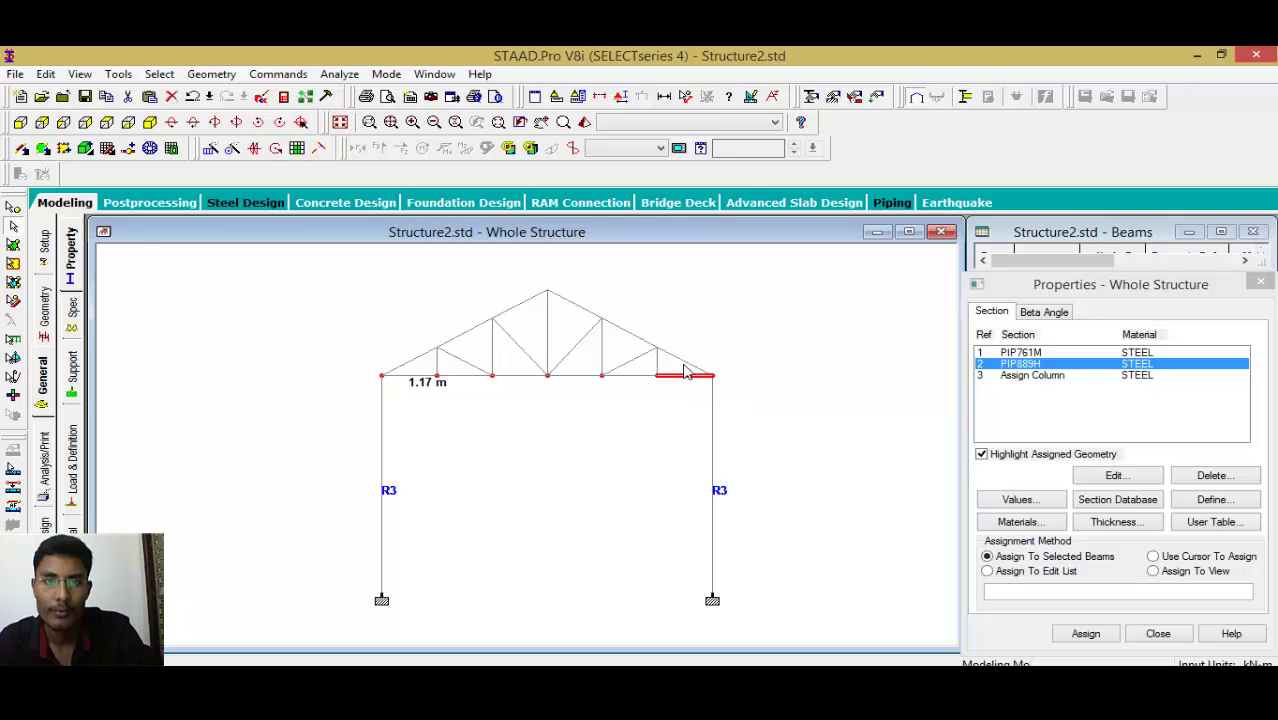
{"action": "left_click", "coordinate": [577, 308]}
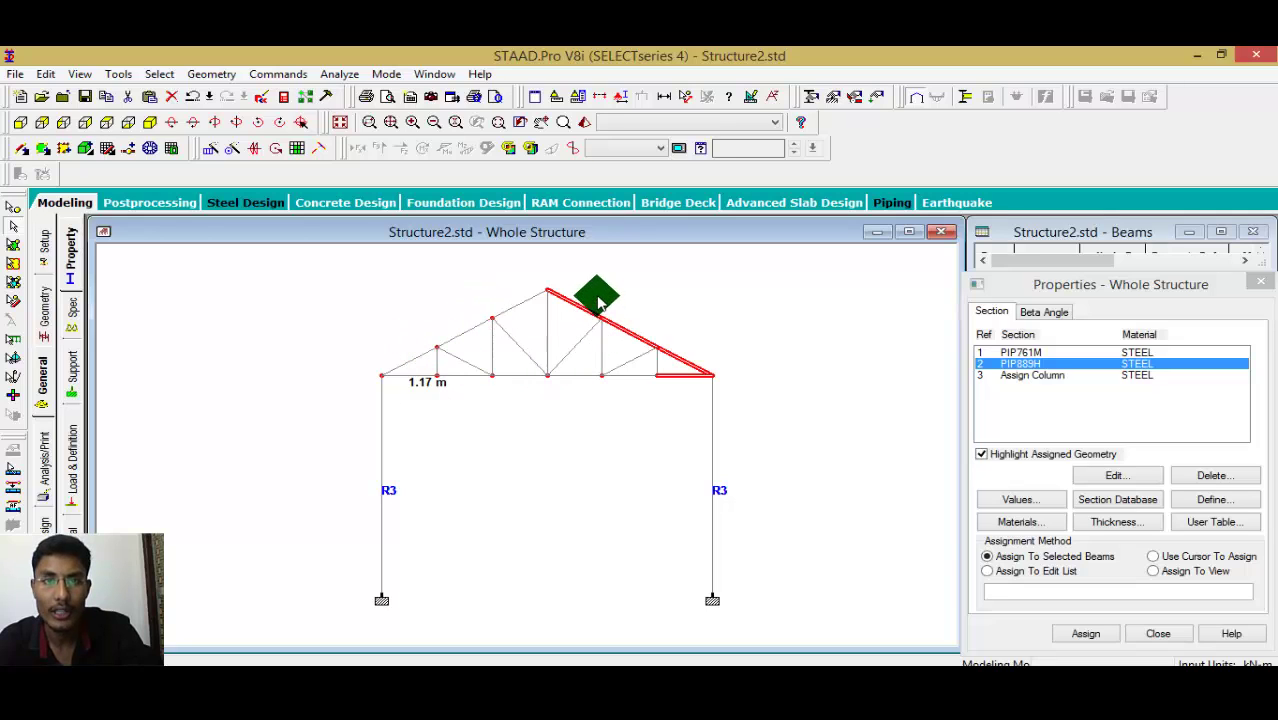
{"action": "left_click", "coordinate": [666, 346]}
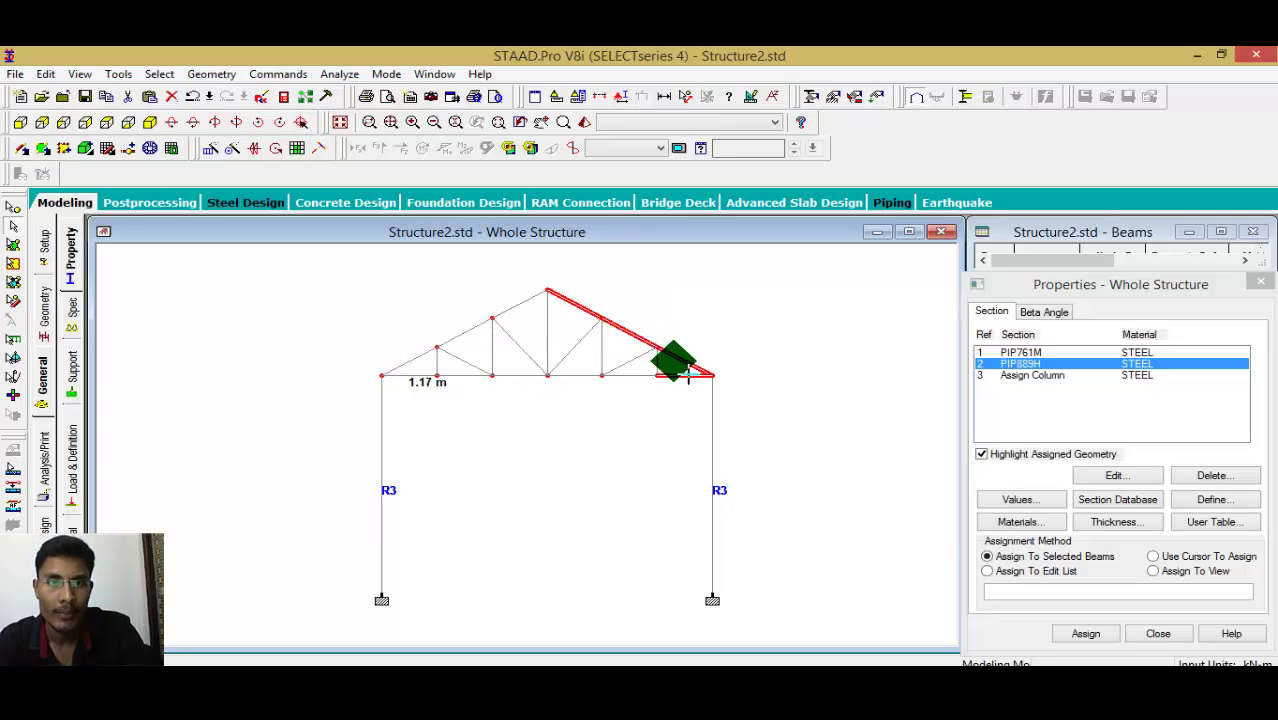
{"action": "left_click", "coordinate": [519, 304]}
{"action": "left_click", "coordinate": [465, 334]}
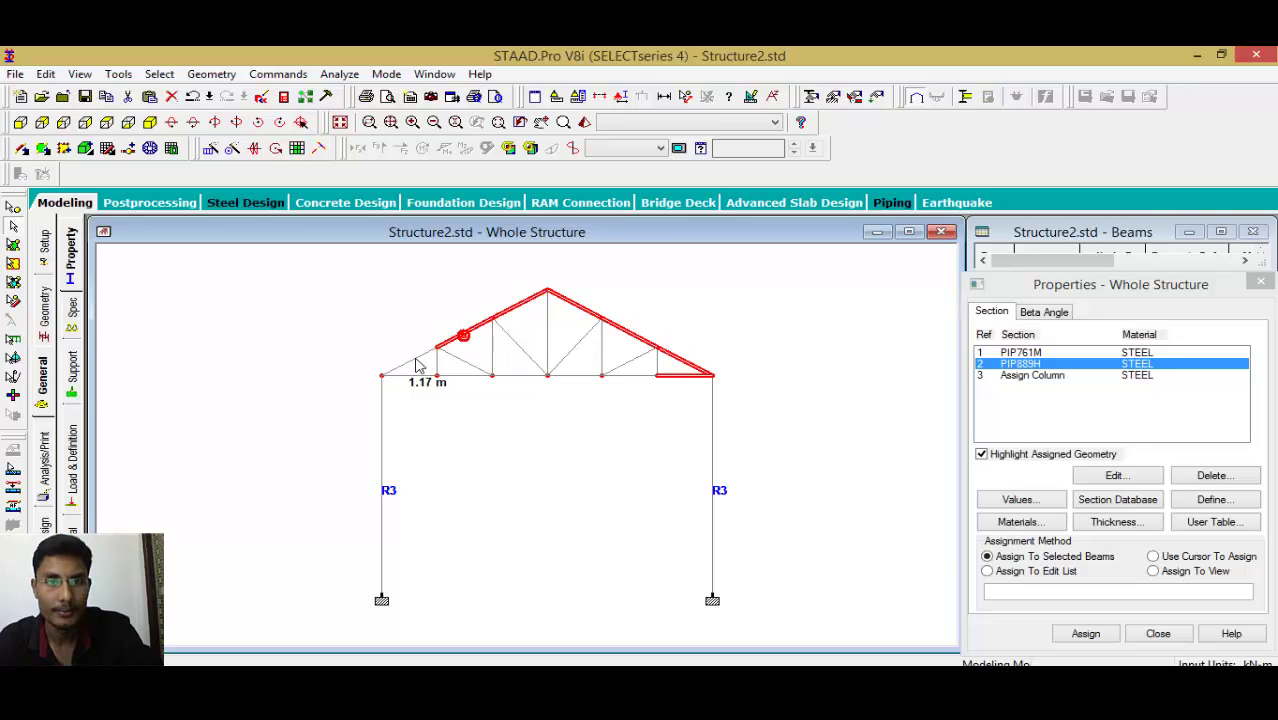
{"action": "left_click", "coordinate": [524, 377]}
{"action": "left_click", "coordinate": [580, 378]}
{"action": "left_click", "coordinate": [628, 378]}
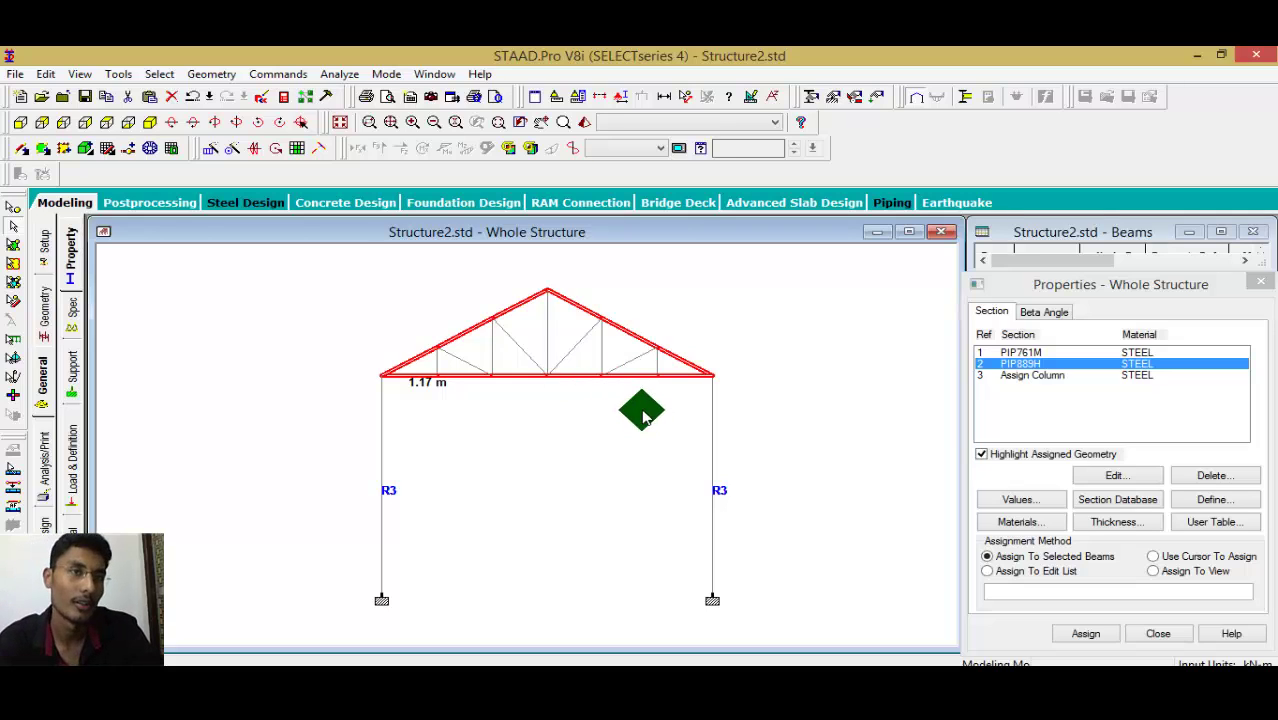
{"action": "left_click", "coordinate": [150, 122]}
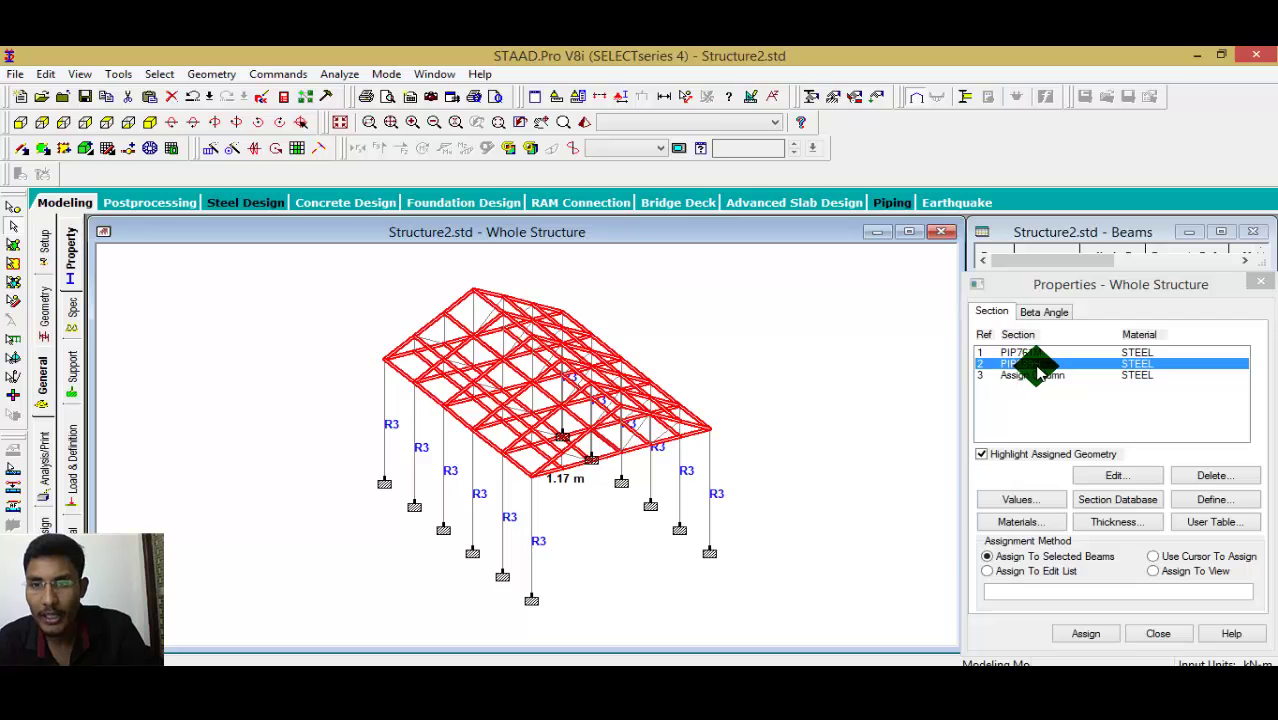
{"action": "left_click", "coordinate": [1077, 630]}
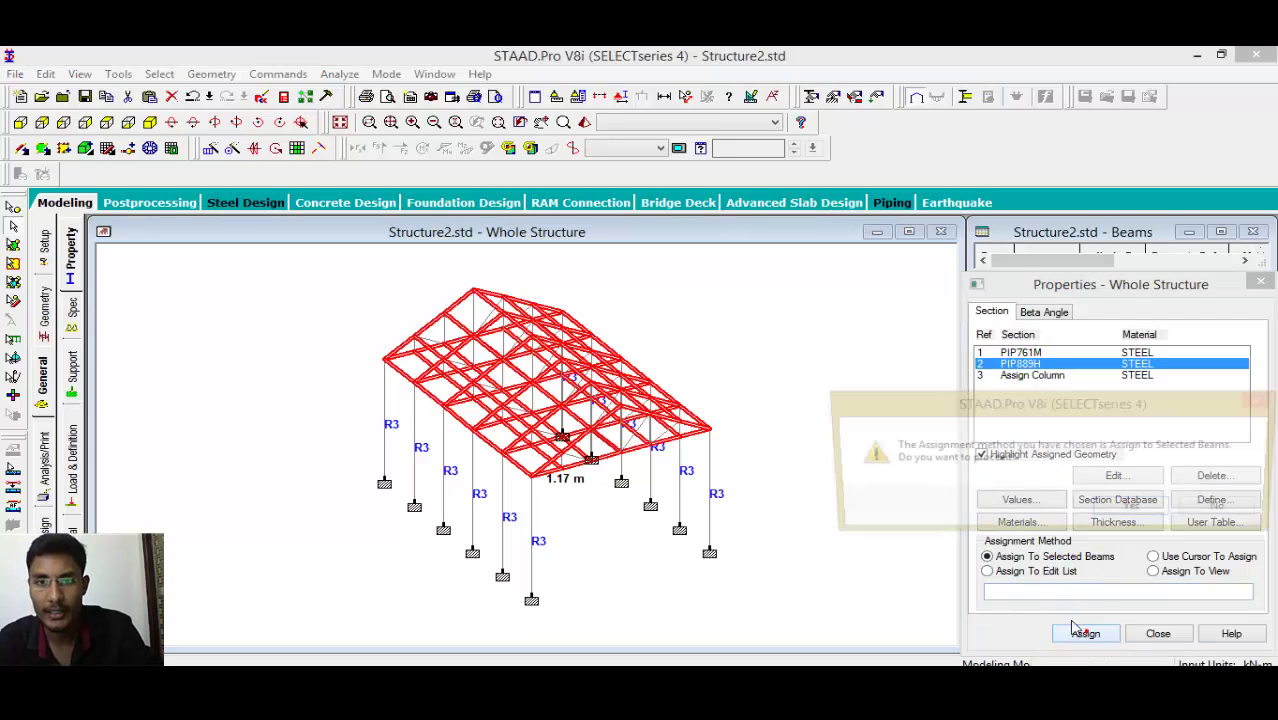
{"action": "left_click", "coordinate": [1125, 507]}
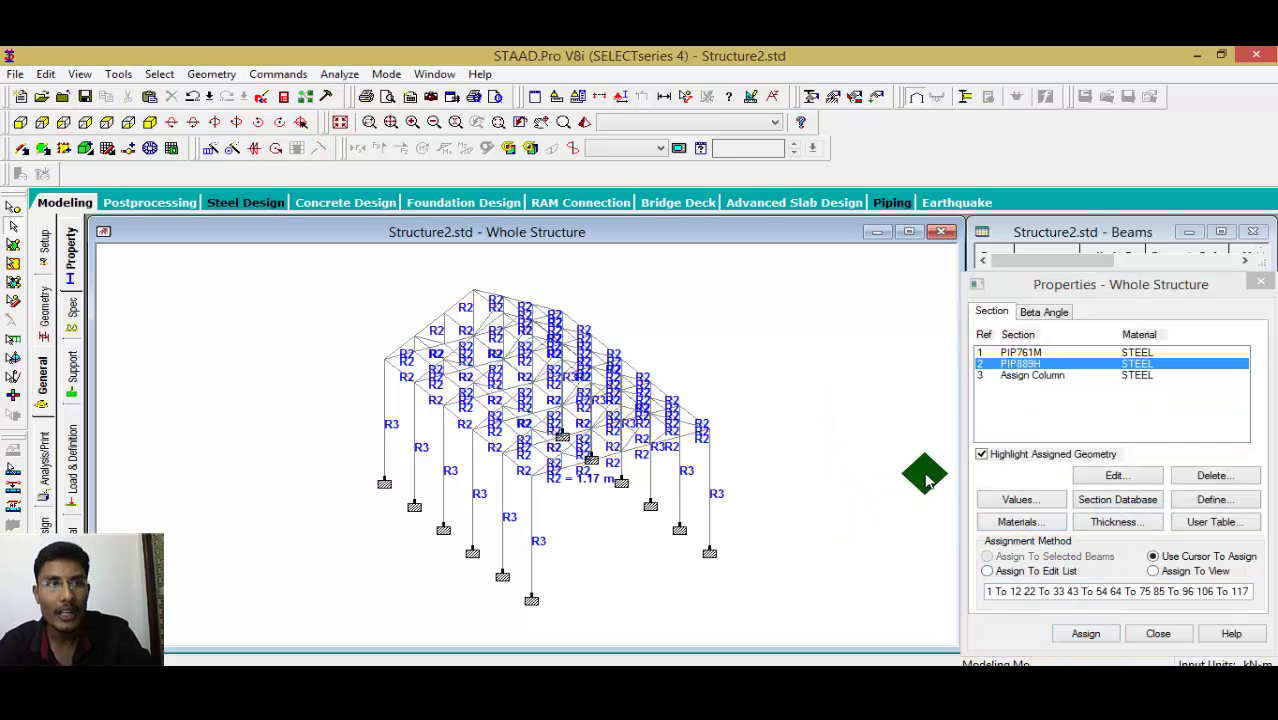
Assign the PIP761M pipe section to all vertical and diagonal web members of the trusses, selecting them in front view.
{"action": "left_click", "coordinate": [20, 122]}
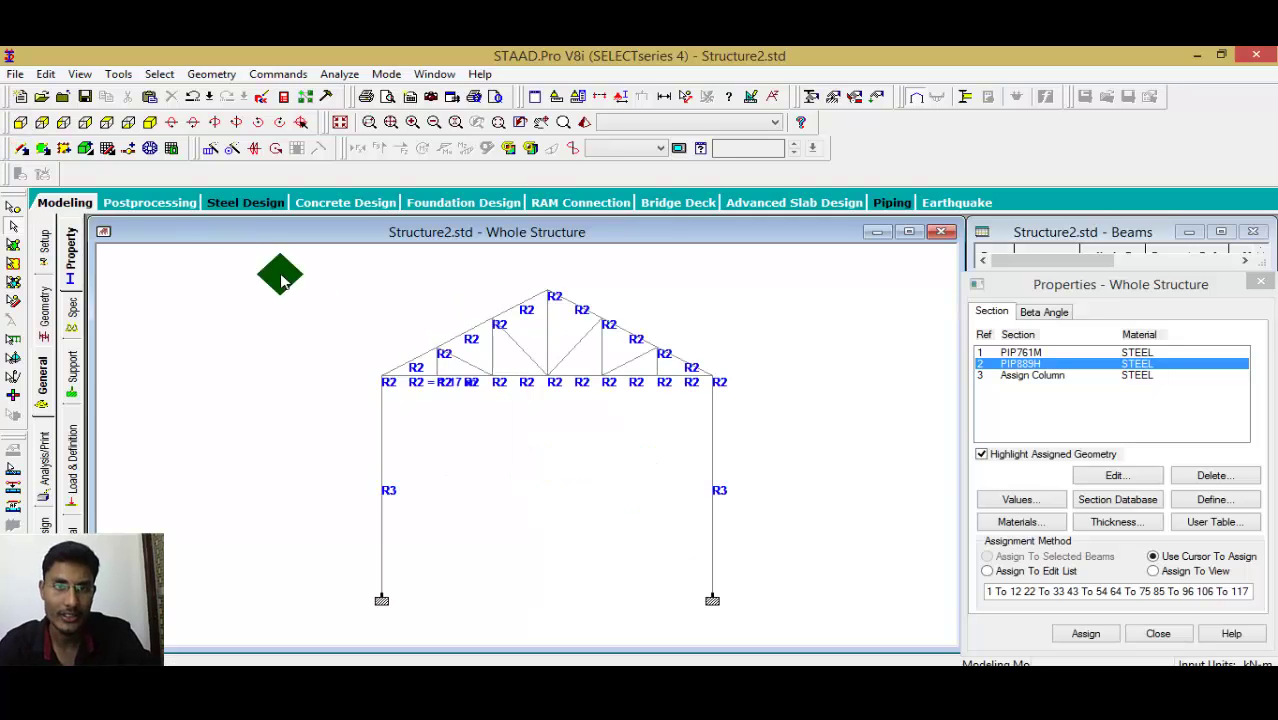
{"action": "left_click", "coordinate": [436, 365]}
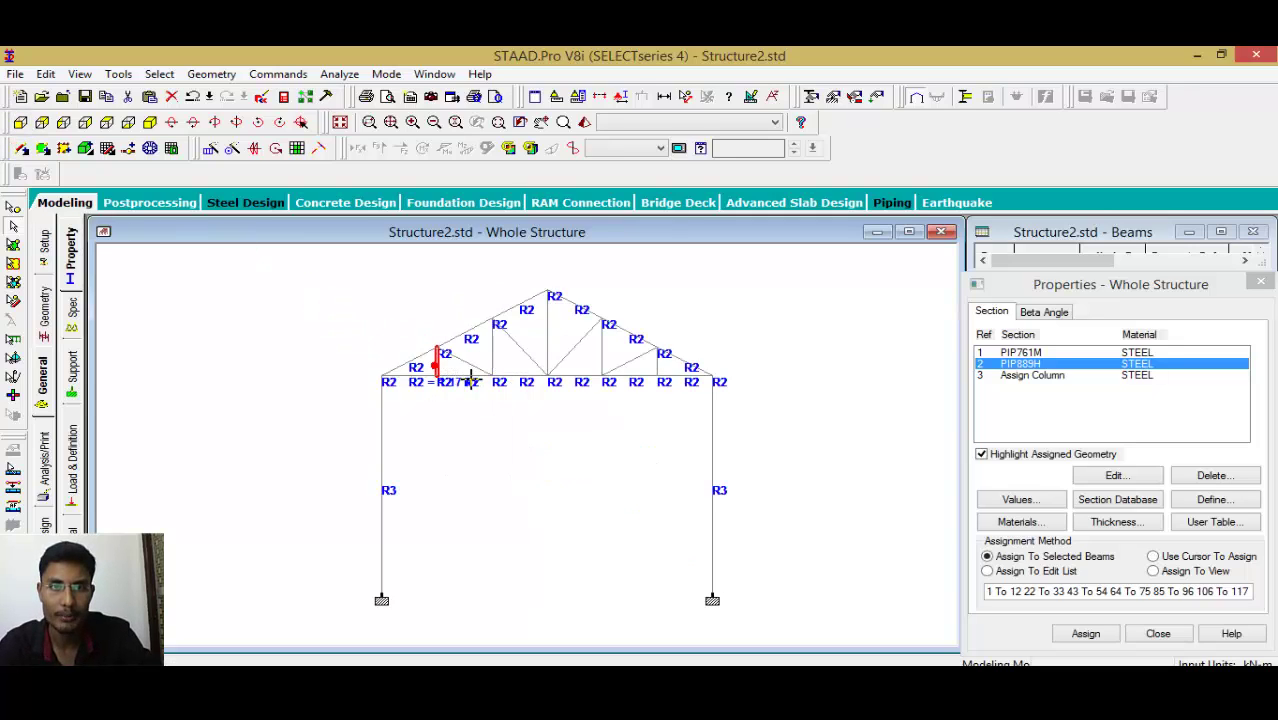
{"action": "left_click", "coordinate": [526, 349]}
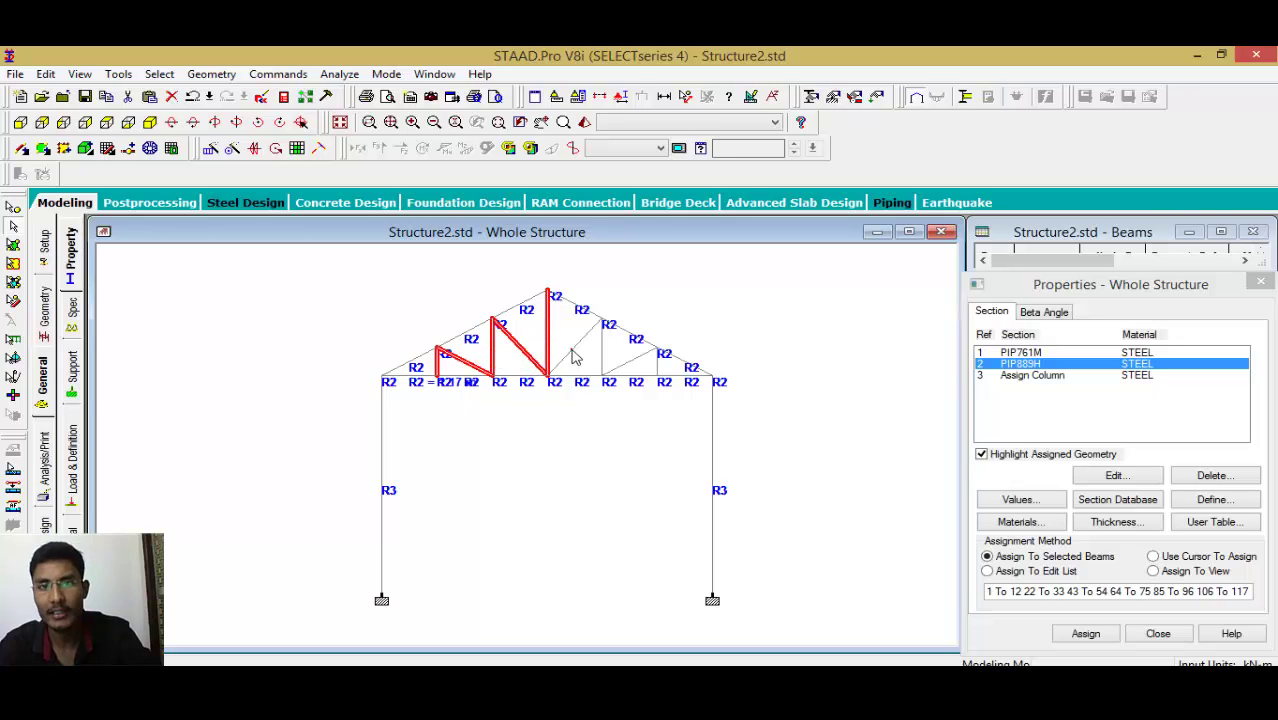
{"action": "left_click", "coordinate": [631, 366]}
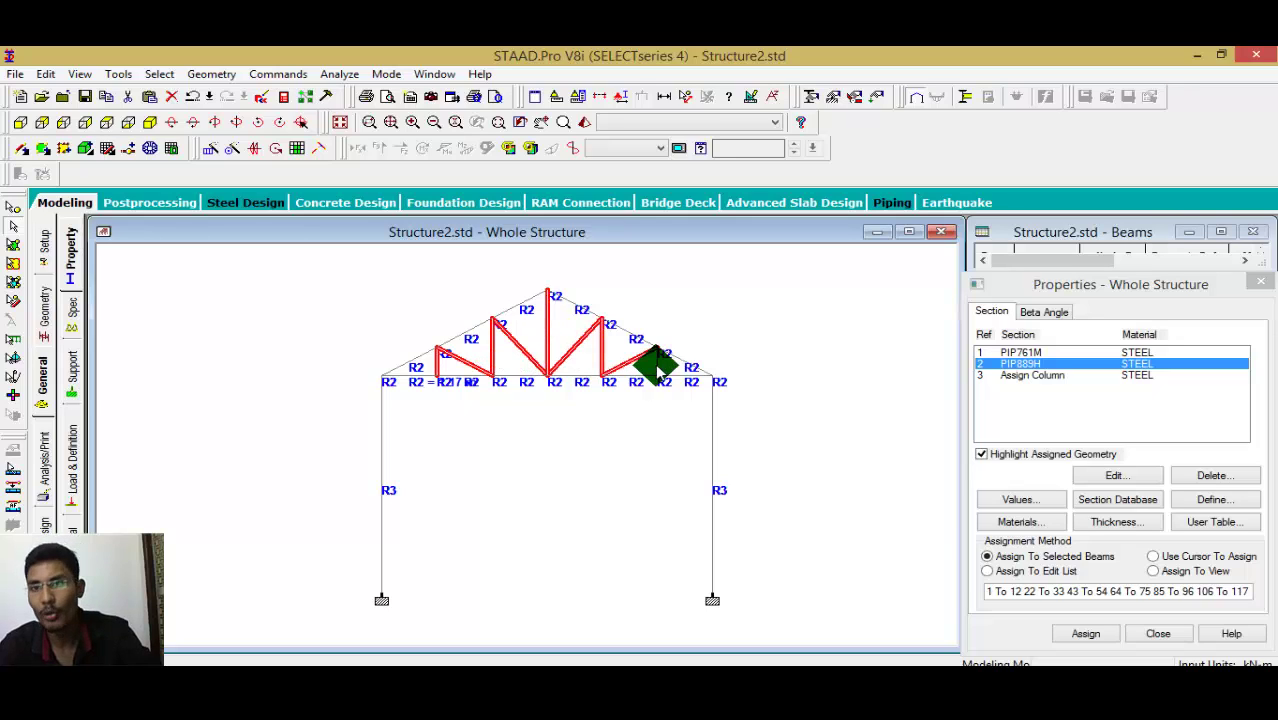
{"action": "left_click", "coordinate": [657, 365]}
{"action": "left_click", "coordinate": [1010, 353]}
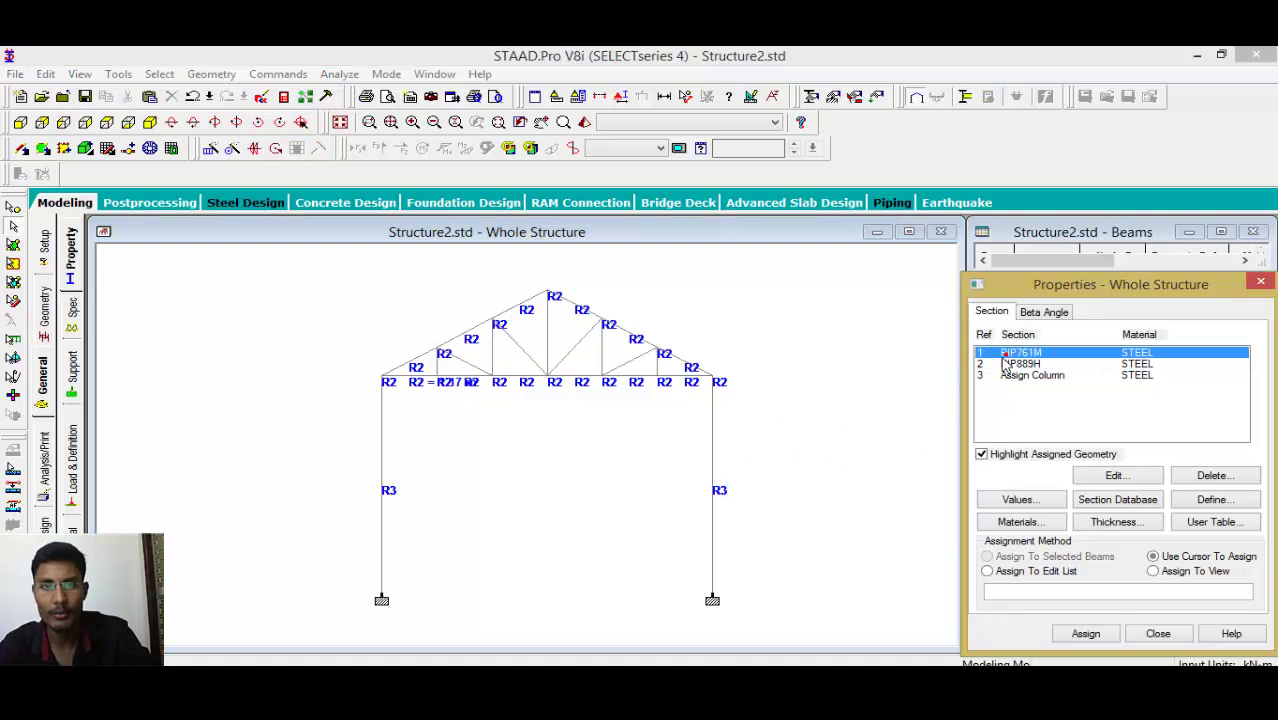
{"action": "key", "text": "Escape"}
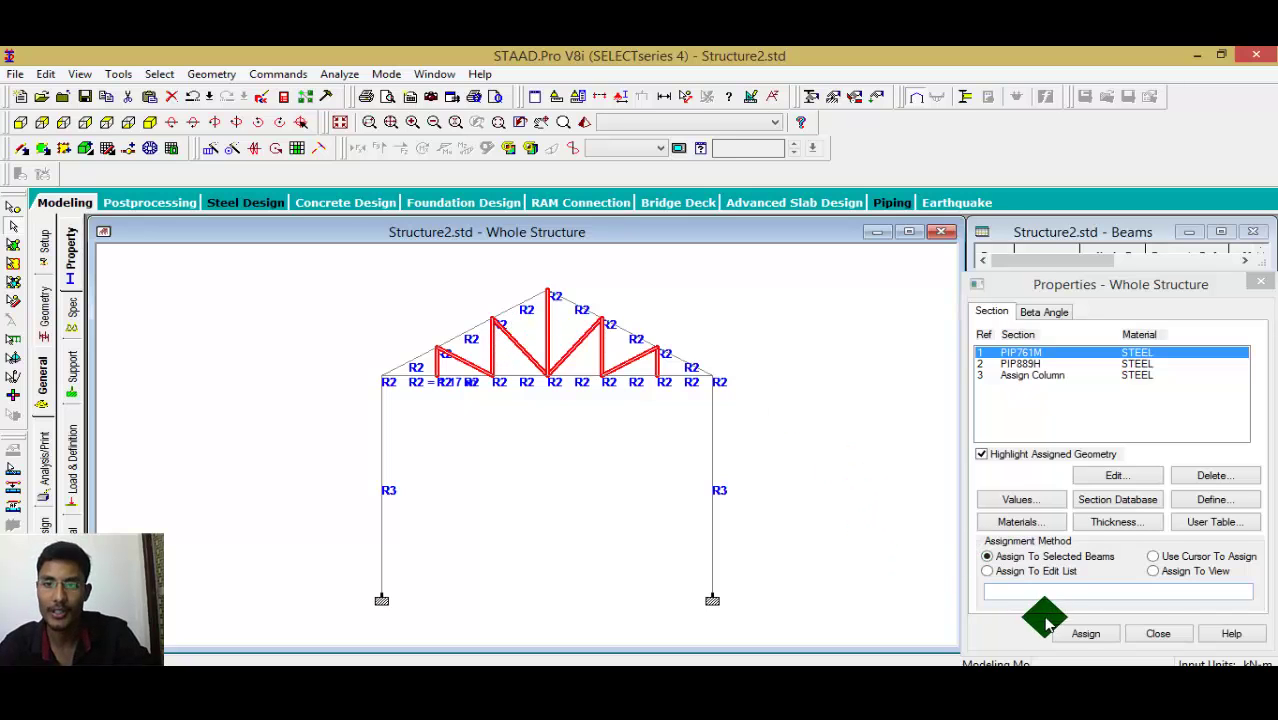
{"action": "left_click", "coordinate": [1086, 633]}
{"action": "left_click", "coordinate": [1110, 511]}
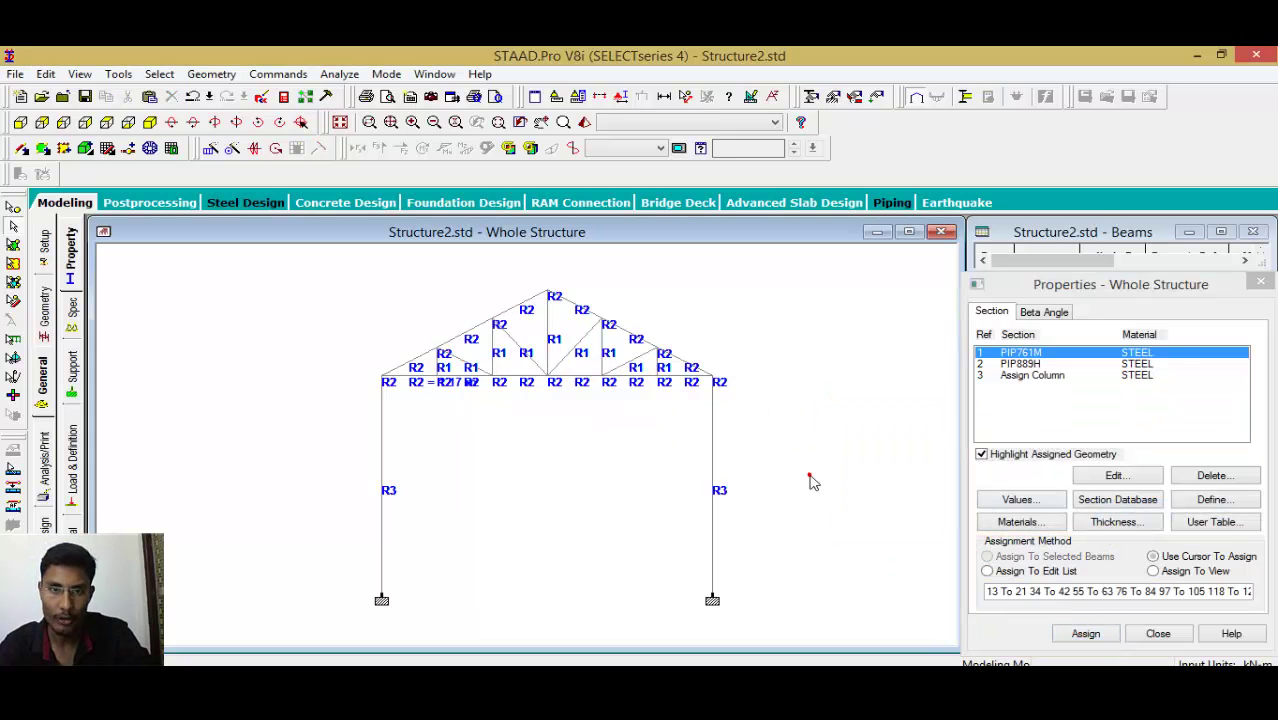
{"action": "left_click_drag", "start_coordinate": [834, 559], "coordinate": [296, 437]}
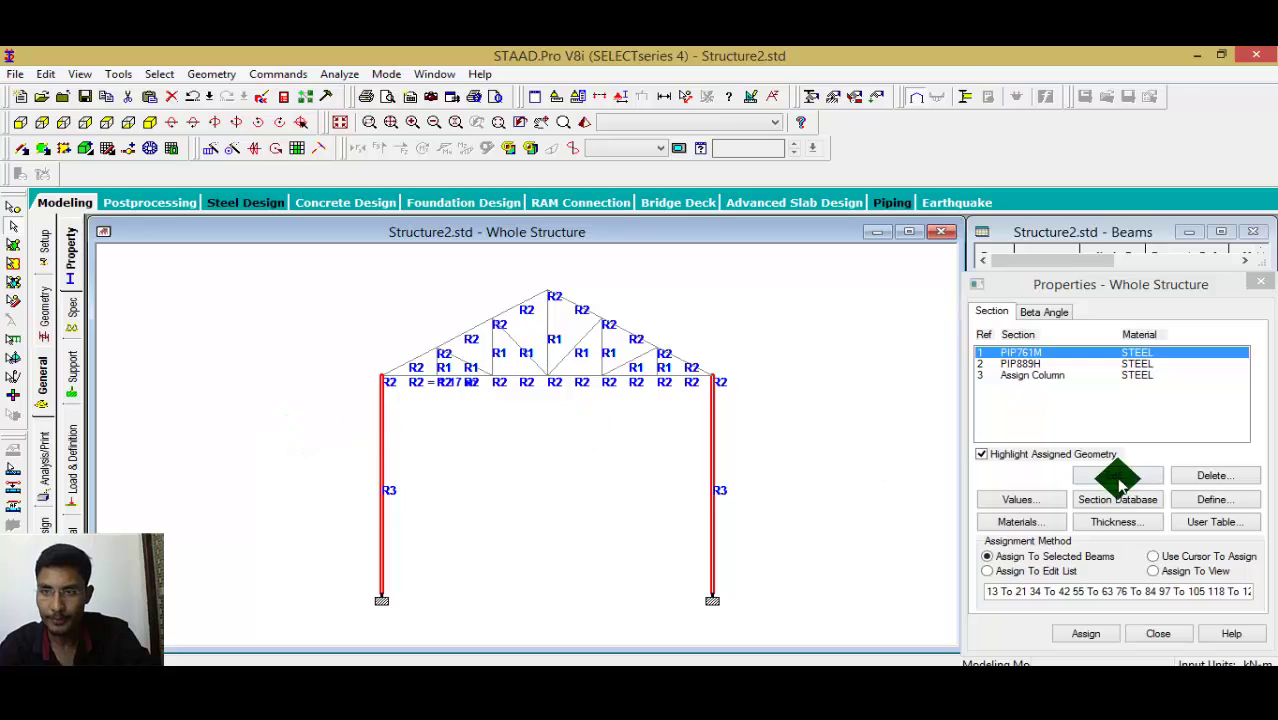
{"action": "left_click", "coordinate": [1211, 478]}
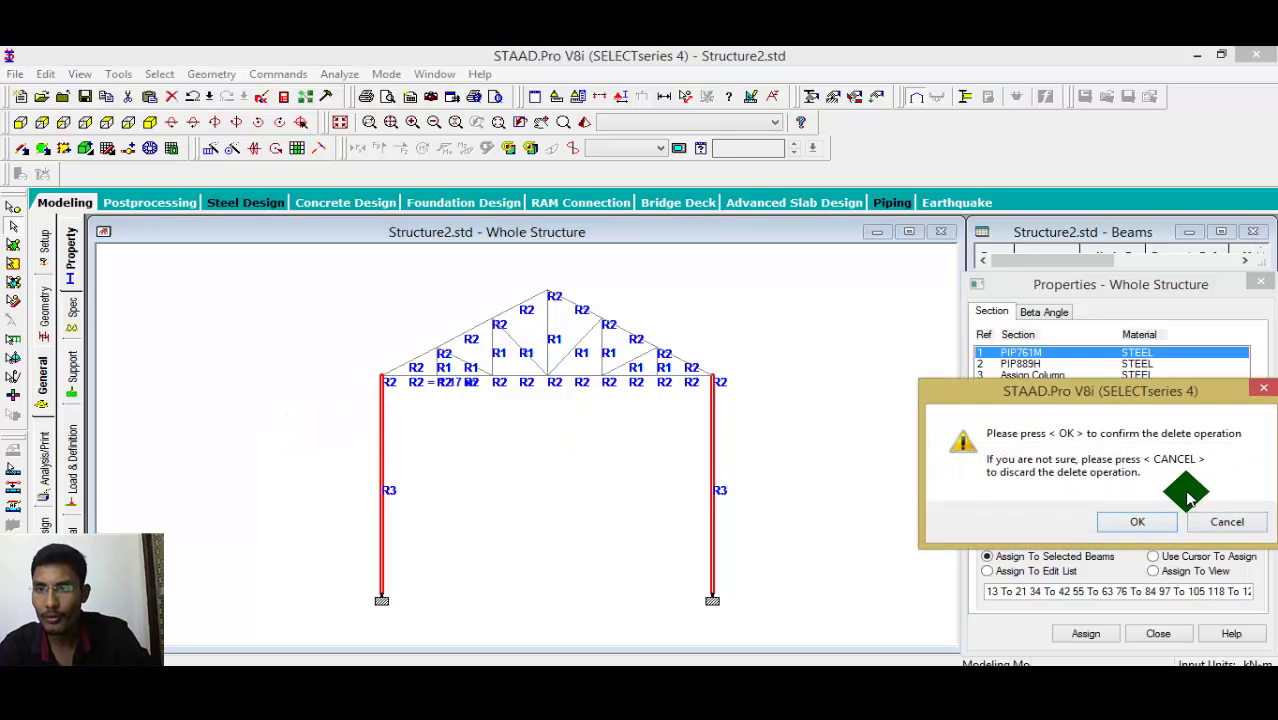
{"action": "left_click", "coordinate": [1262, 388]}
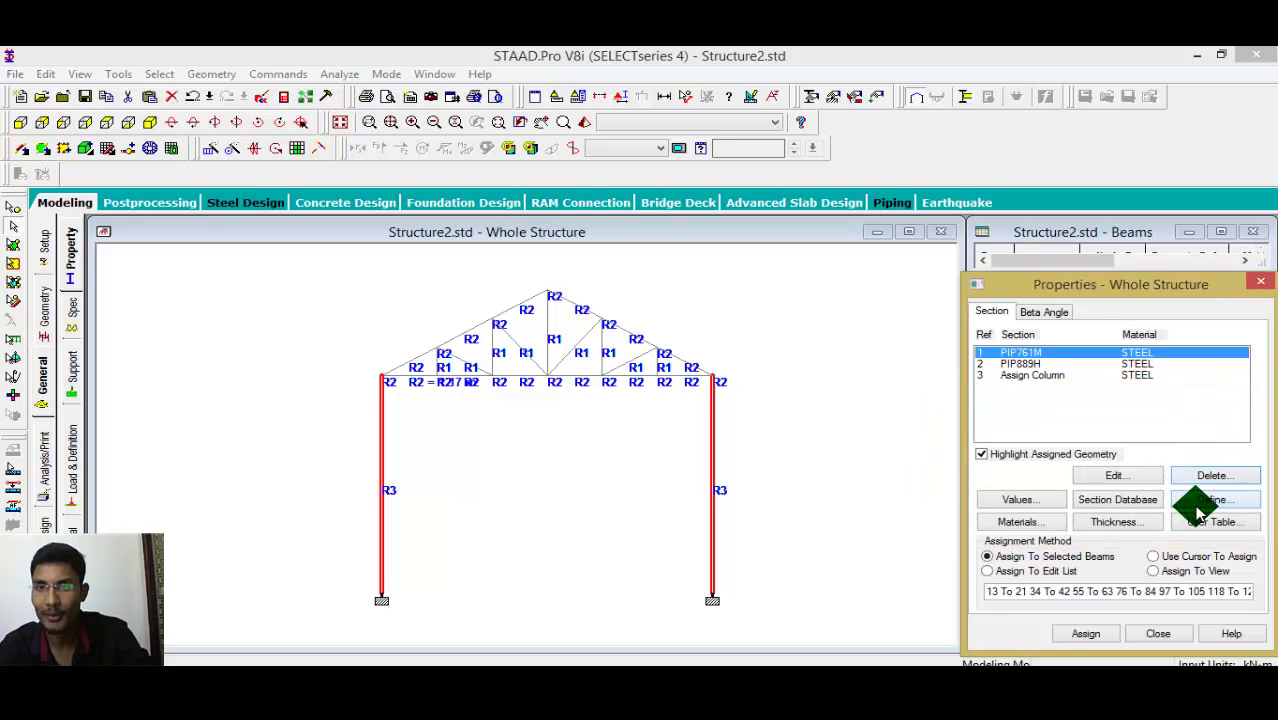
Define a concrete rectangular section with YD 0.30 m and ZD 0.23 m and add it to the properties.
{"action": "left_click", "coordinate": [1205, 502]}
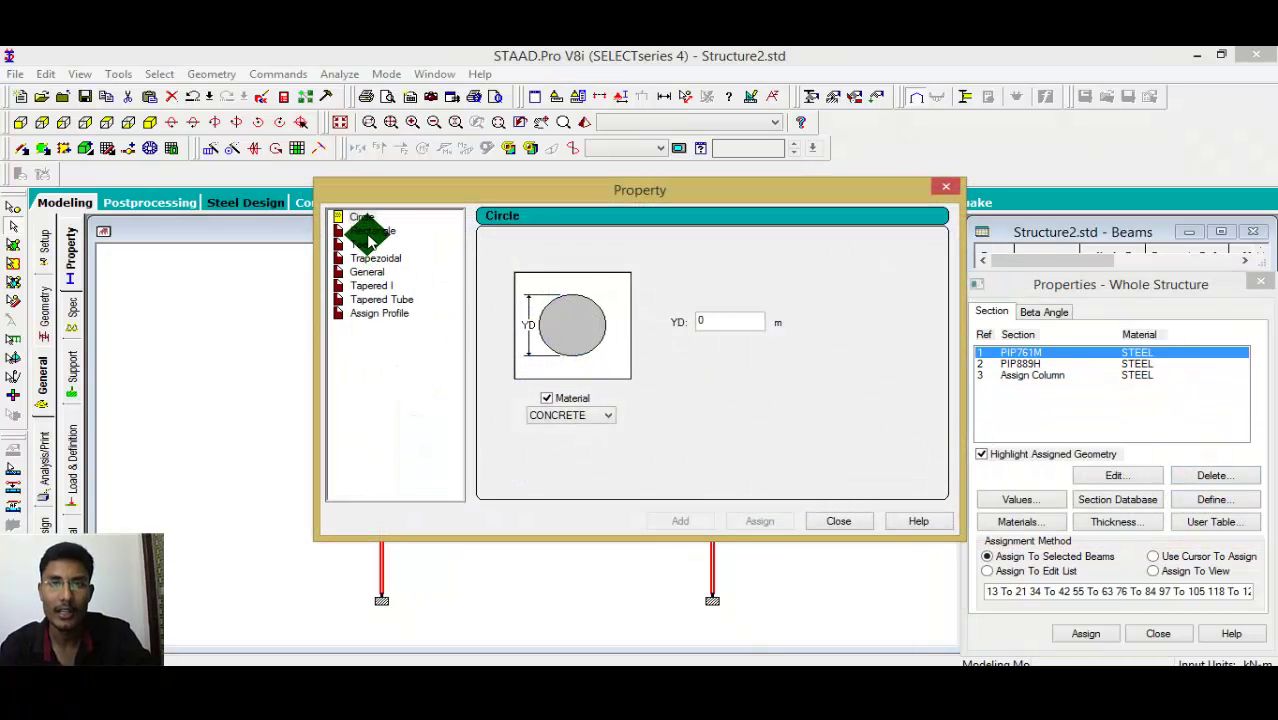
{"action": "left_click", "coordinate": [371, 231]}
{"action": "left_click", "coordinate": [727, 311]}
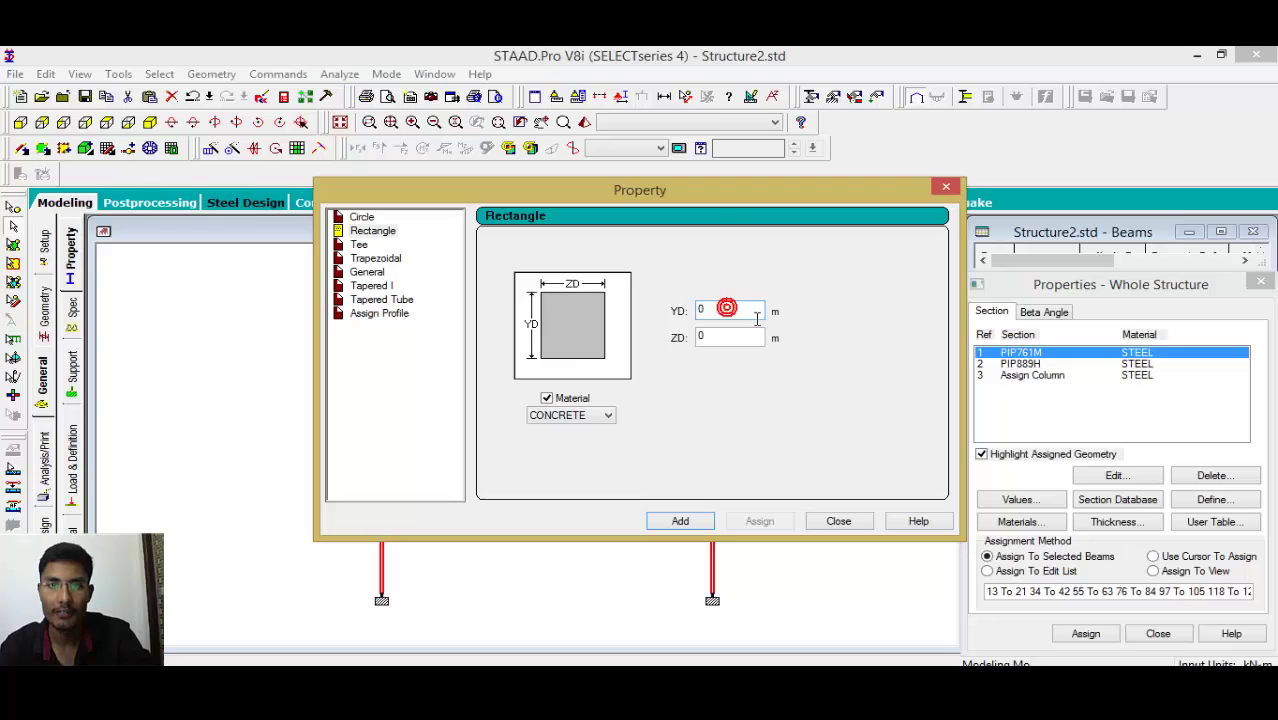
{"action": "double_click", "coordinate": [735, 312]}
{"action": "type", "text": ".30"}
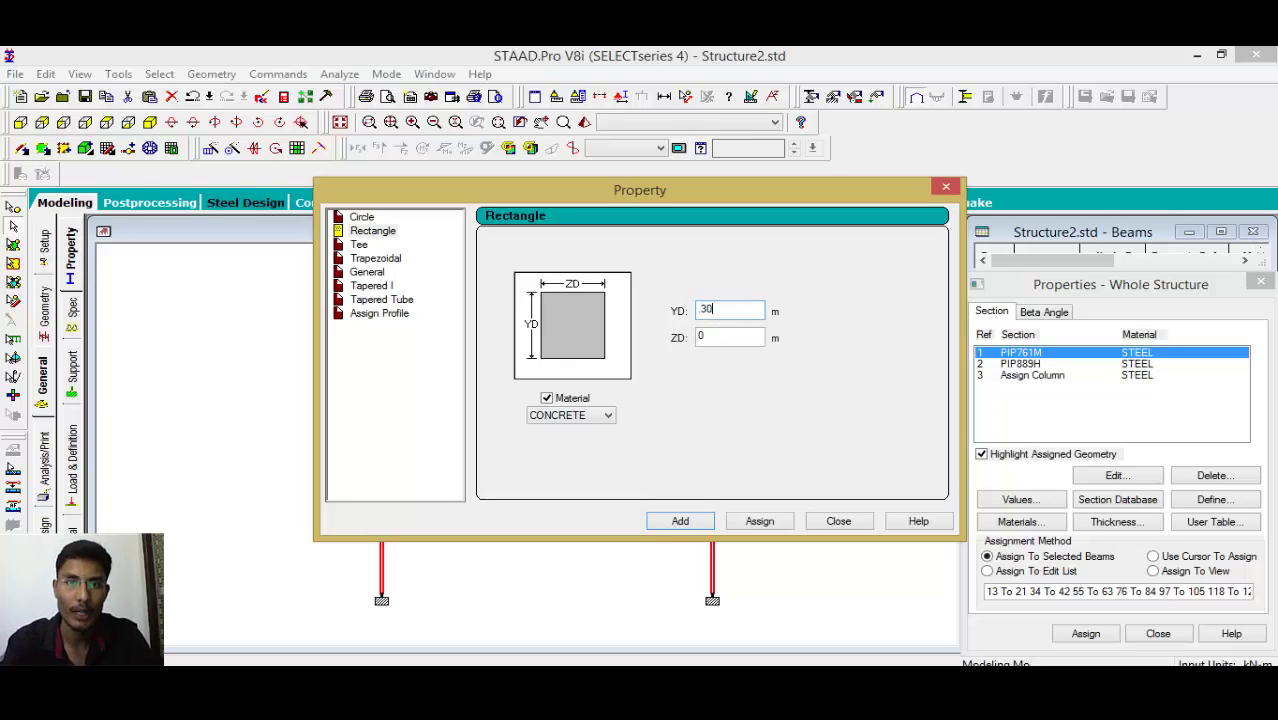
{"action": "double_click", "coordinate": [727, 340]}
{"action": "type", "text": ".2"}
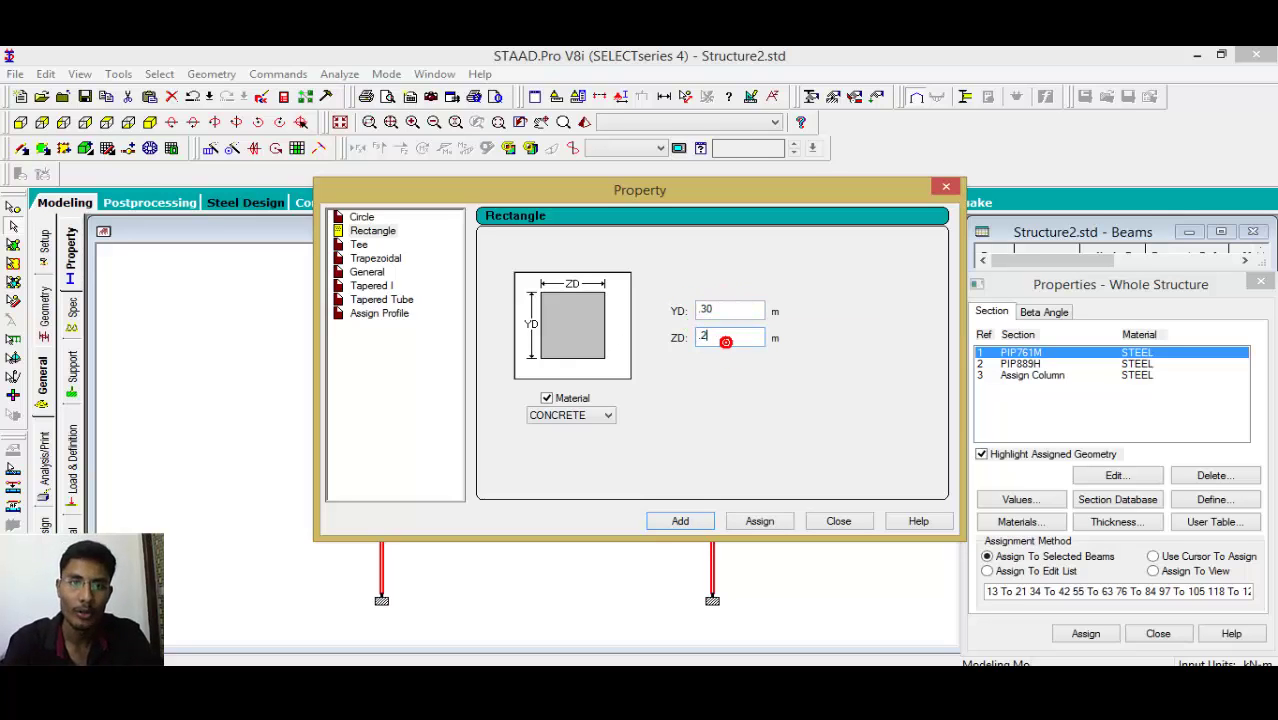
{"action": "type", "text": "3"}
{"action": "left_click", "coordinate": [682, 521]}
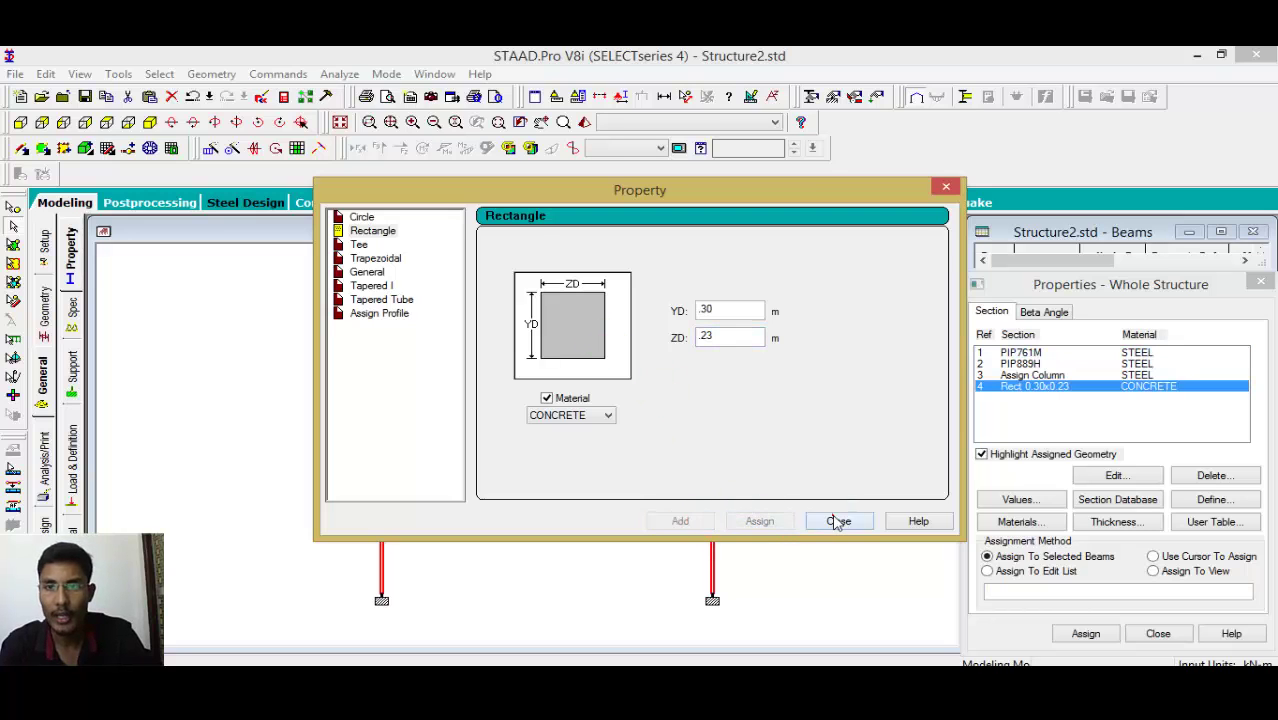
{"action": "left_click", "coordinate": [838, 521]}
Assign the Rect 0.30x0.23 concrete section to all columns, selecting them in front view.
{"action": "left_click", "coordinate": [1027, 386]}
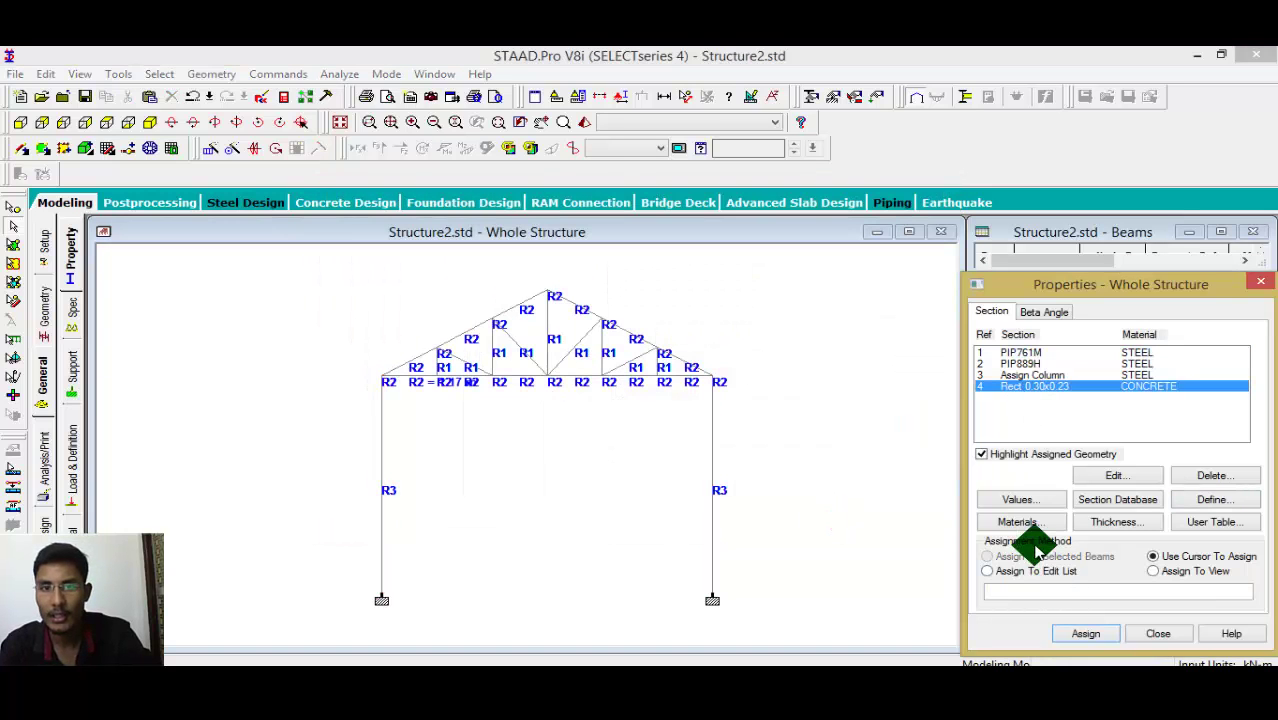
{"action": "left_click_drag", "start_coordinate": [885, 543], "coordinate": [312, 445]}
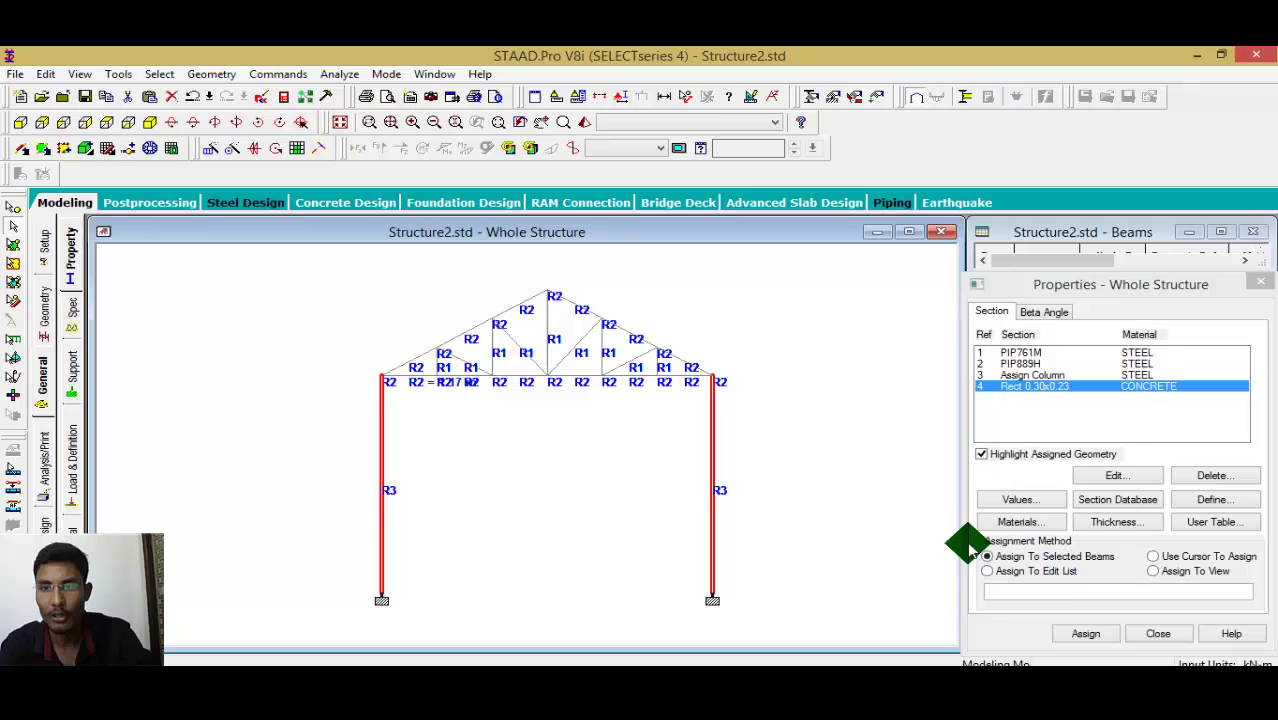
{"action": "left_click", "coordinate": [1073, 624]}
{"action": "left_click", "coordinate": [1121, 508]}
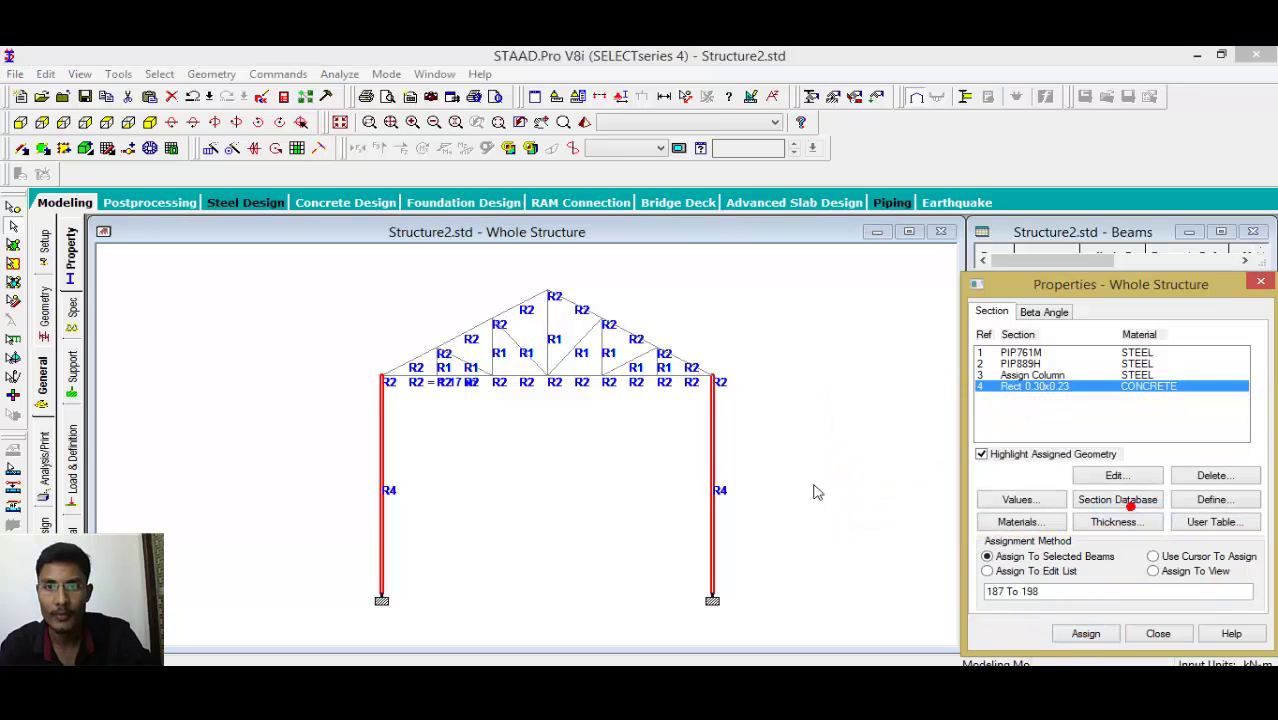
Inspect the shed's truss and column sections from several angles in the 3D rendered view, and close that view.
{"action": "right_click", "coordinate": [764, 469]}
{"action": "left_click", "coordinate": [793, 448]}
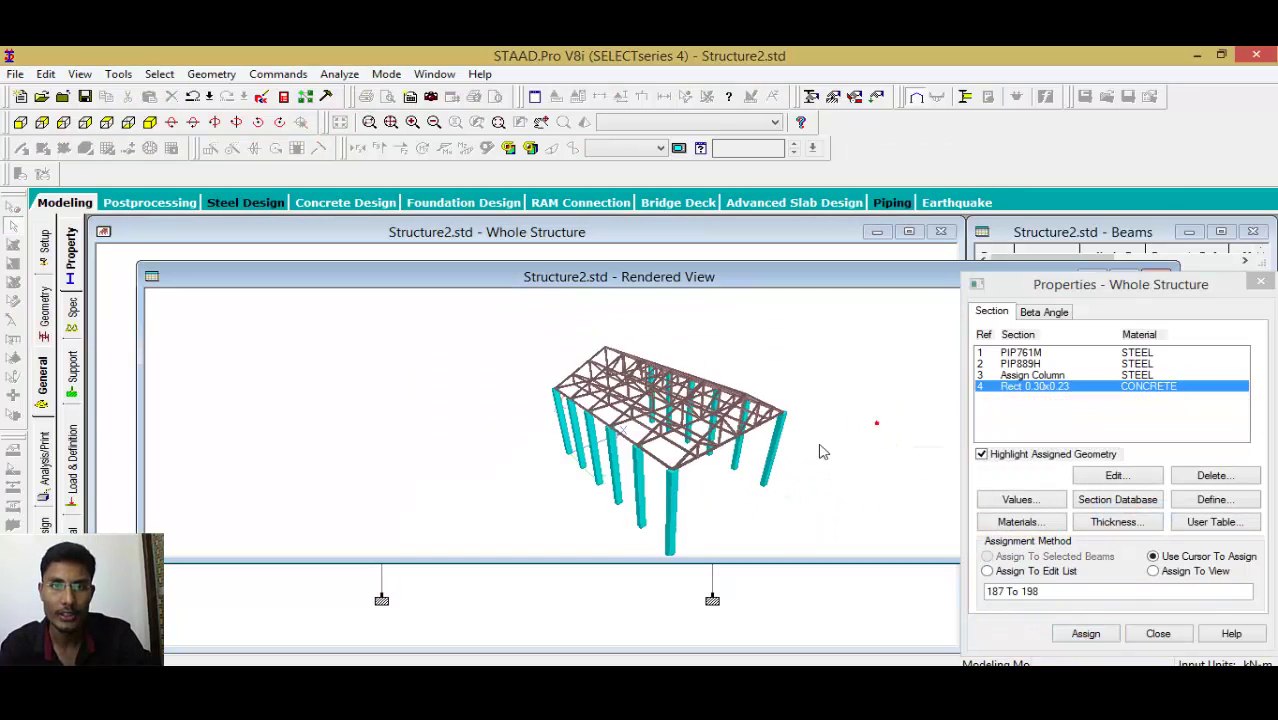
{"action": "left_click_drag", "start_coordinate": [820, 452], "coordinate": [653, 456]}
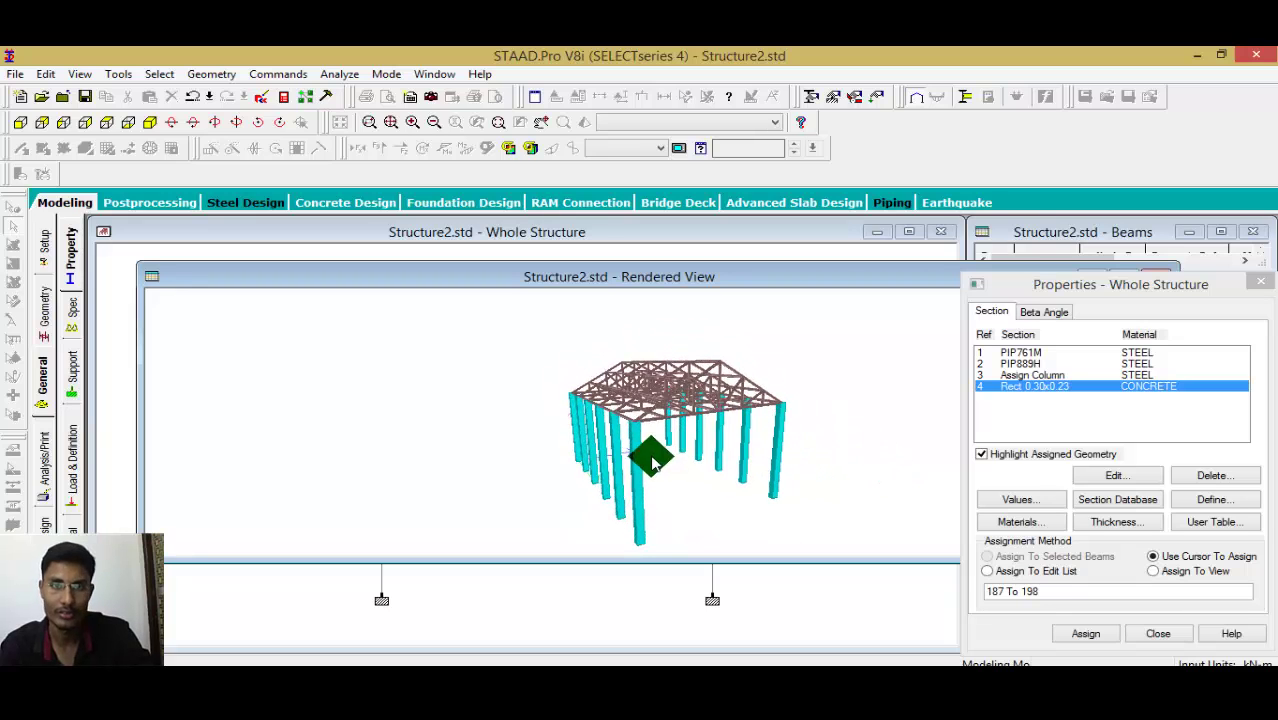
{"action": "left_click_drag", "start_coordinate": [868, 517], "coordinate": [403, 443]}
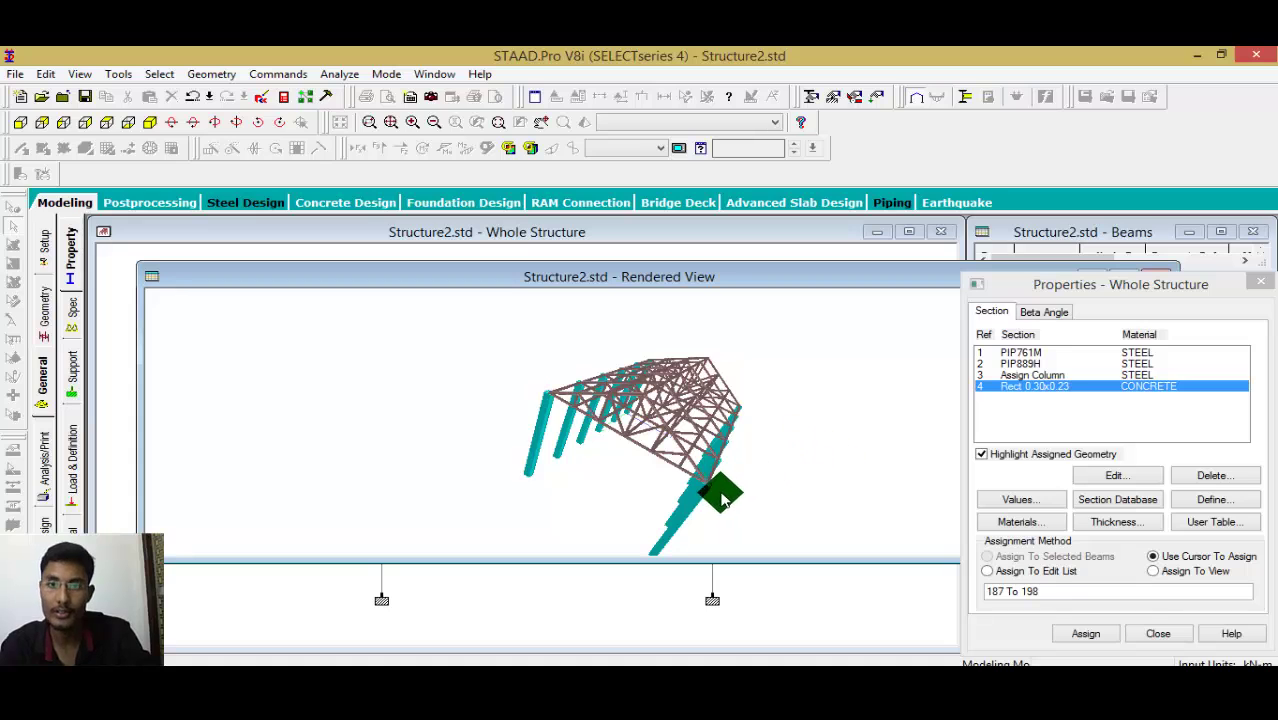
{"action": "left_click_drag", "start_coordinate": [766, 510], "coordinate": [371, 428]}
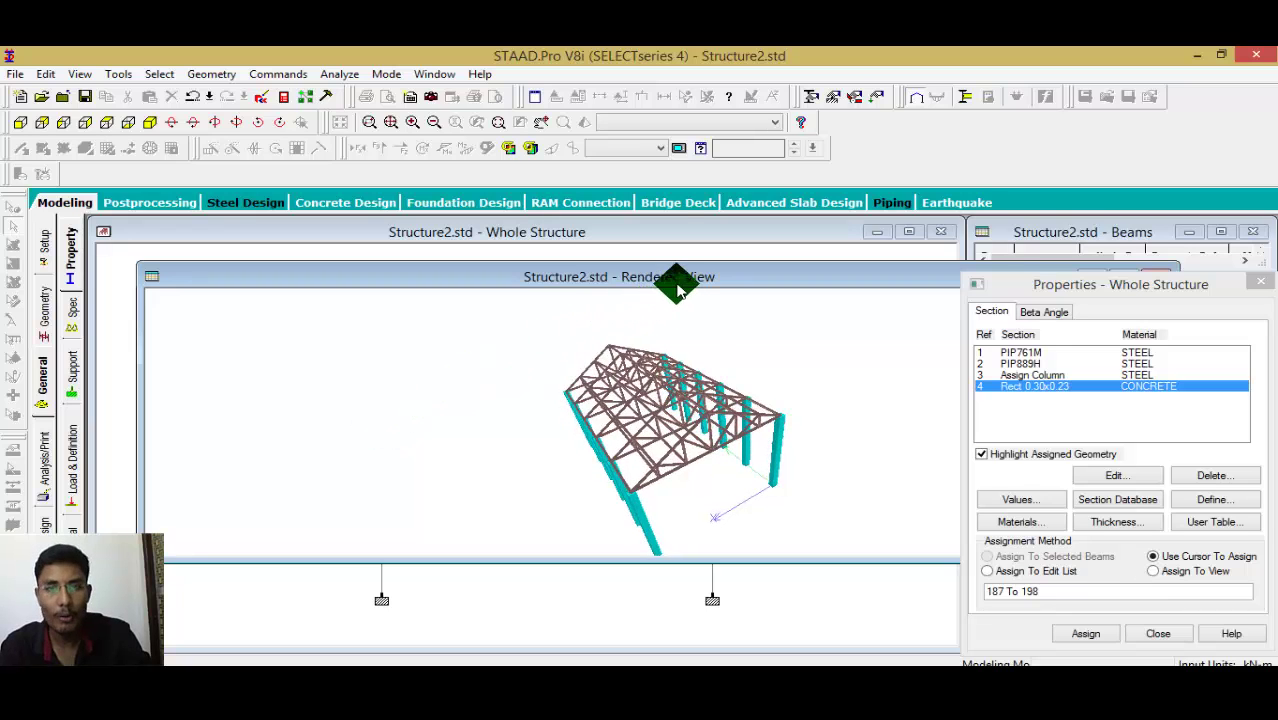
{"action": "left_click_drag", "start_coordinate": [675, 280], "coordinate": [410, 328]}
{"action": "left_click", "coordinate": [885, 314]}
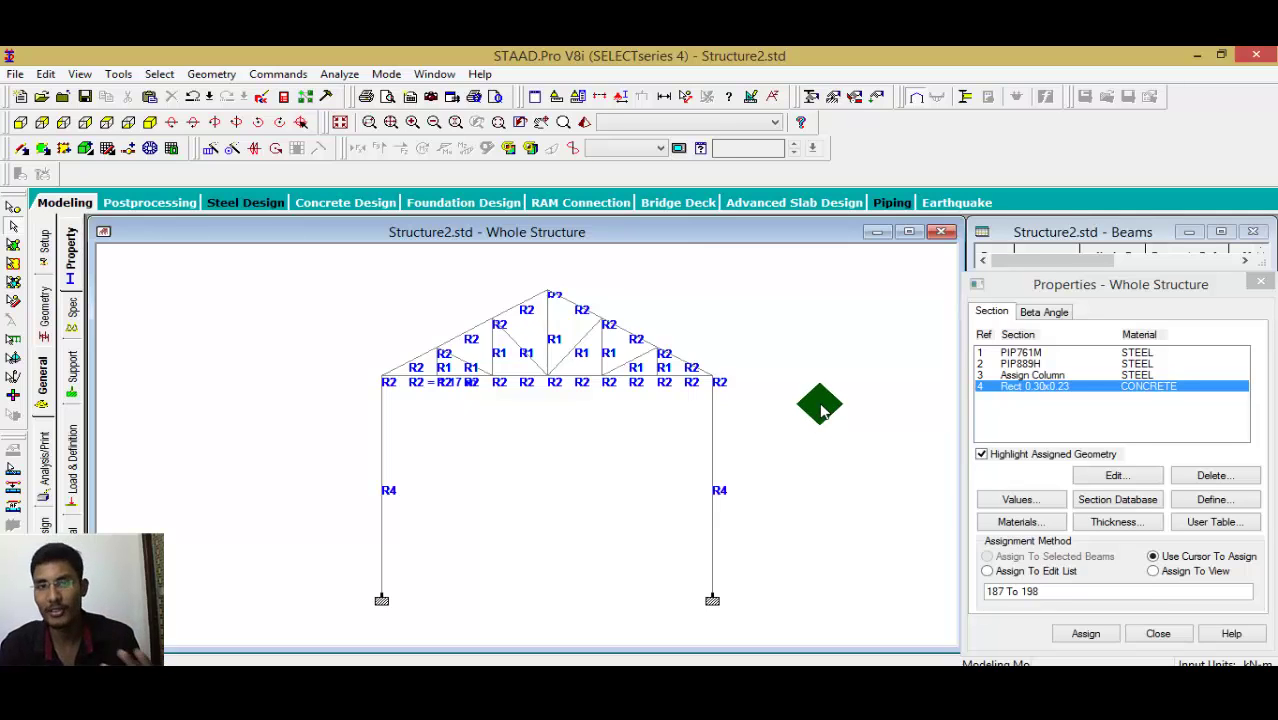
{"action": "left_click", "coordinate": [818, 405]}
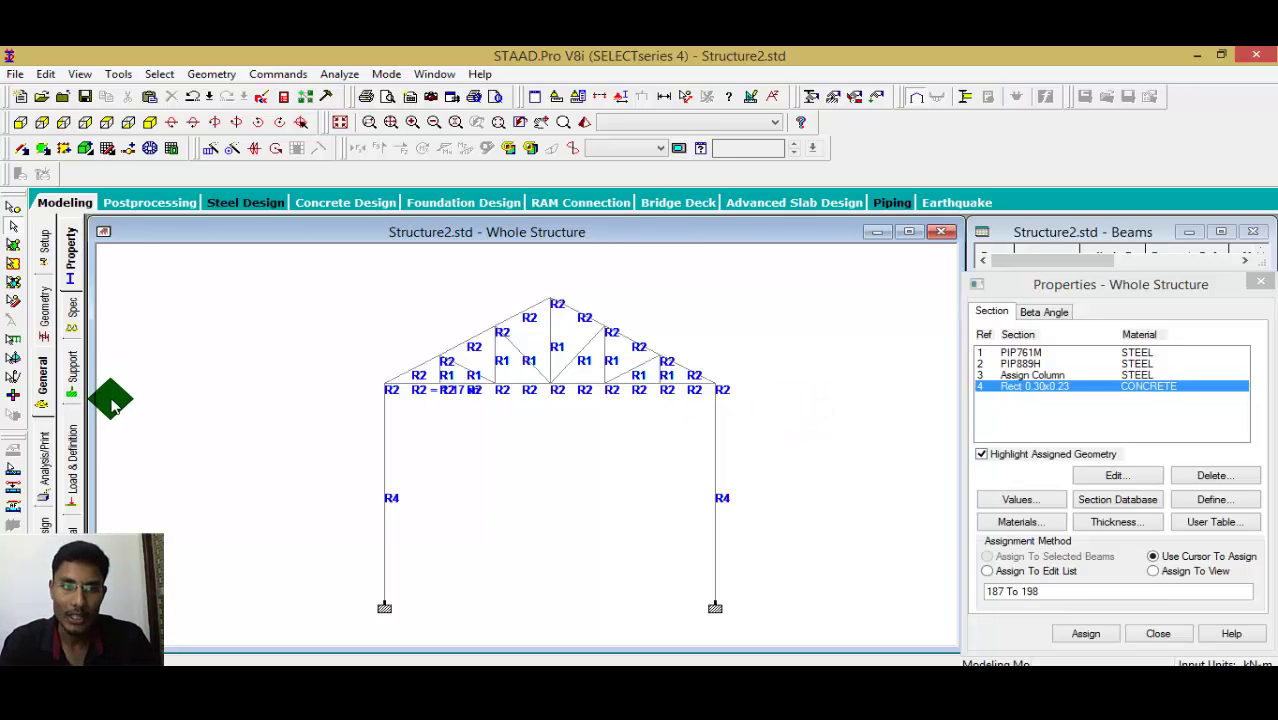
Add a wind definition of type number 1 with the comment WIND 1 to the load definitions.
{"action": "left_click", "coordinate": [80, 453]}
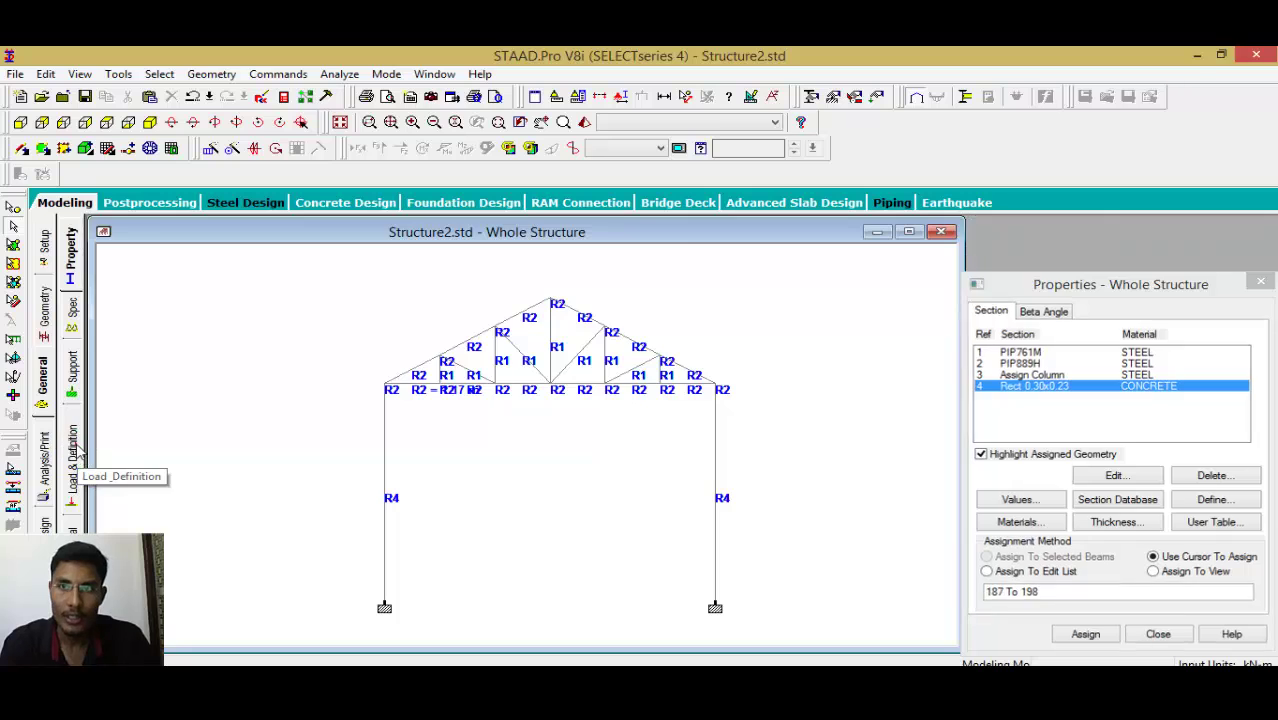
{"action": "left_click", "coordinate": [1045, 262]}
{"action": "left_click", "coordinate": [1036, 248]}
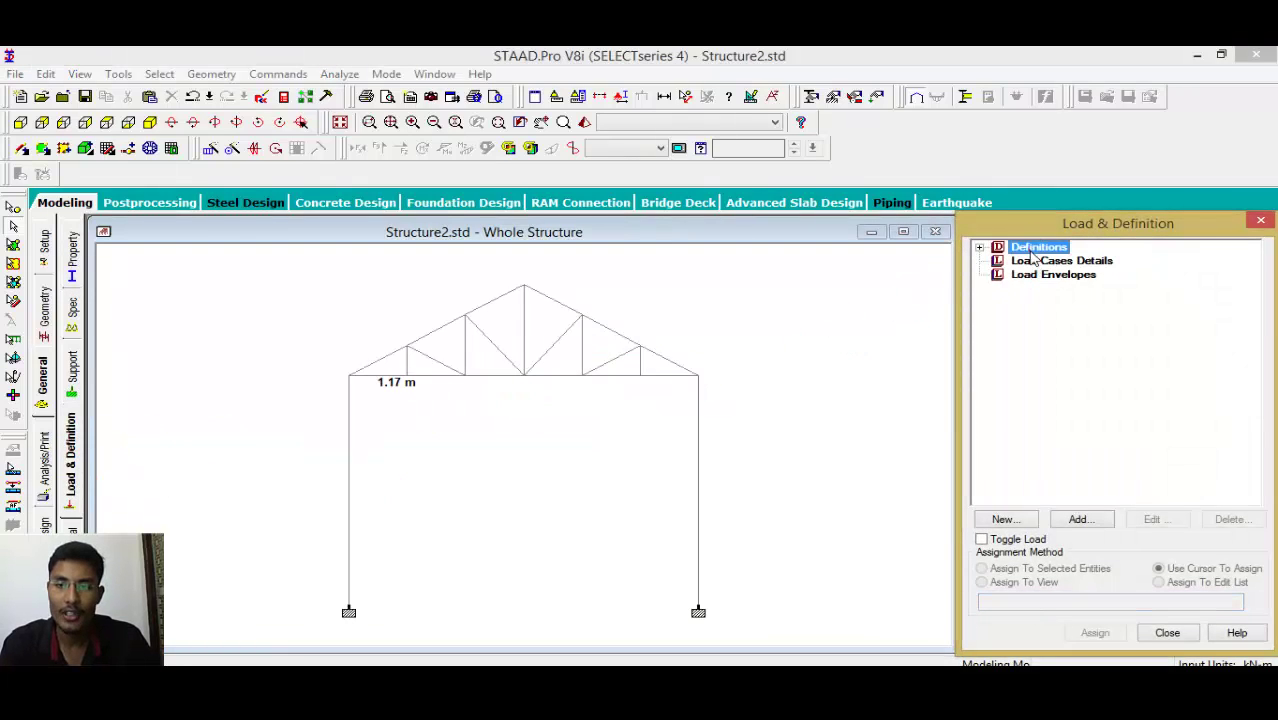
{"action": "left_click", "coordinate": [1078, 519]}
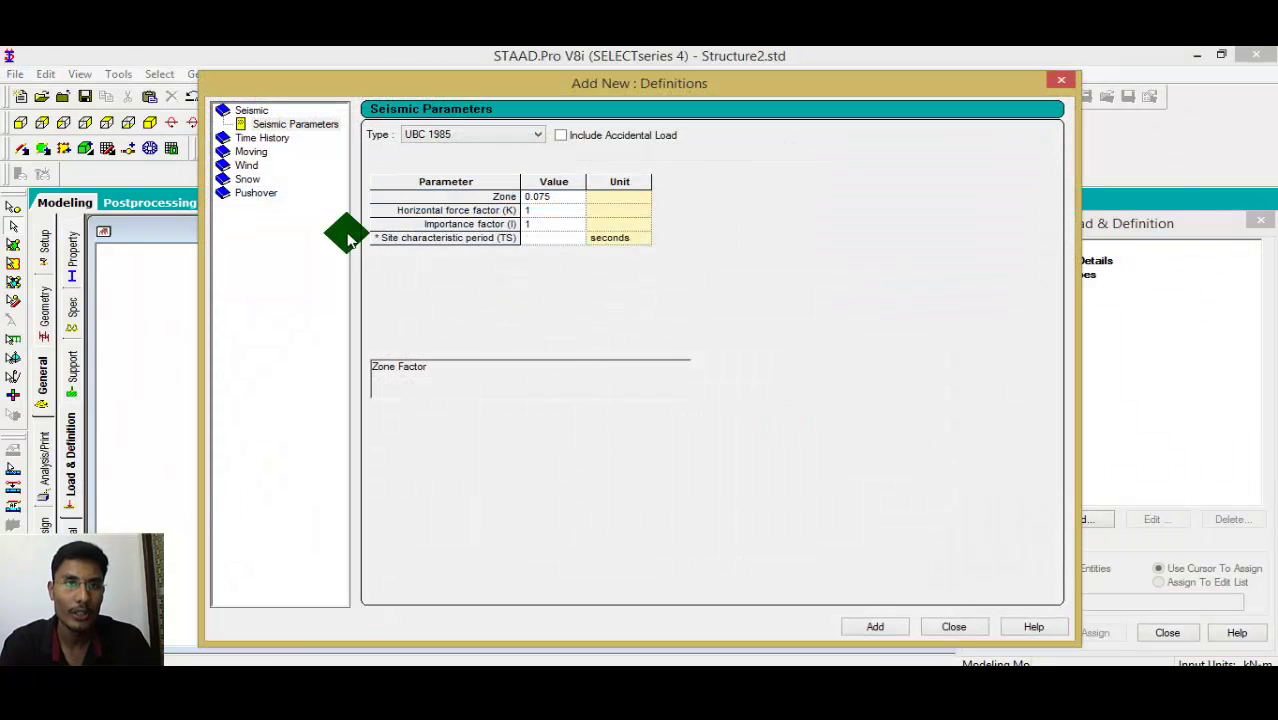
{"action": "left_click", "coordinate": [247, 165]}
{"action": "left_click", "coordinate": [257, 124]}
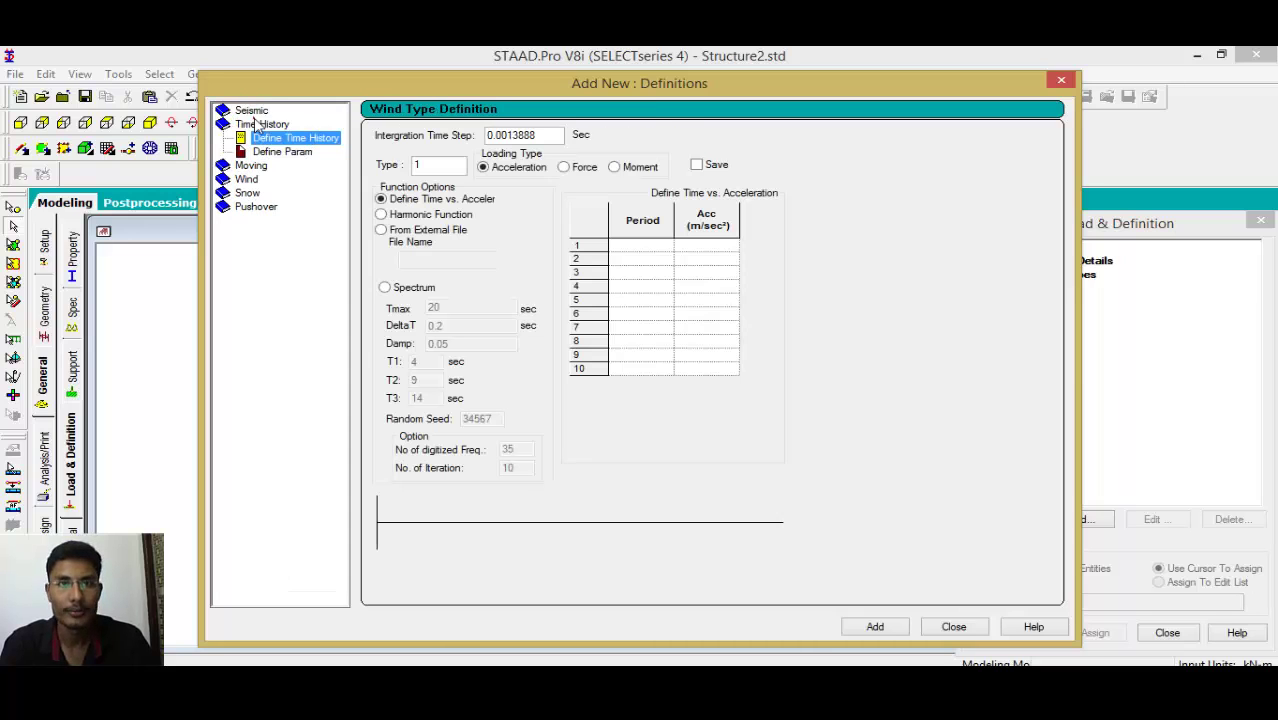
{"action": "left_click", "coordinate": [247, 179]}
{"action": "left_click", "coordinate": [873, 626]}
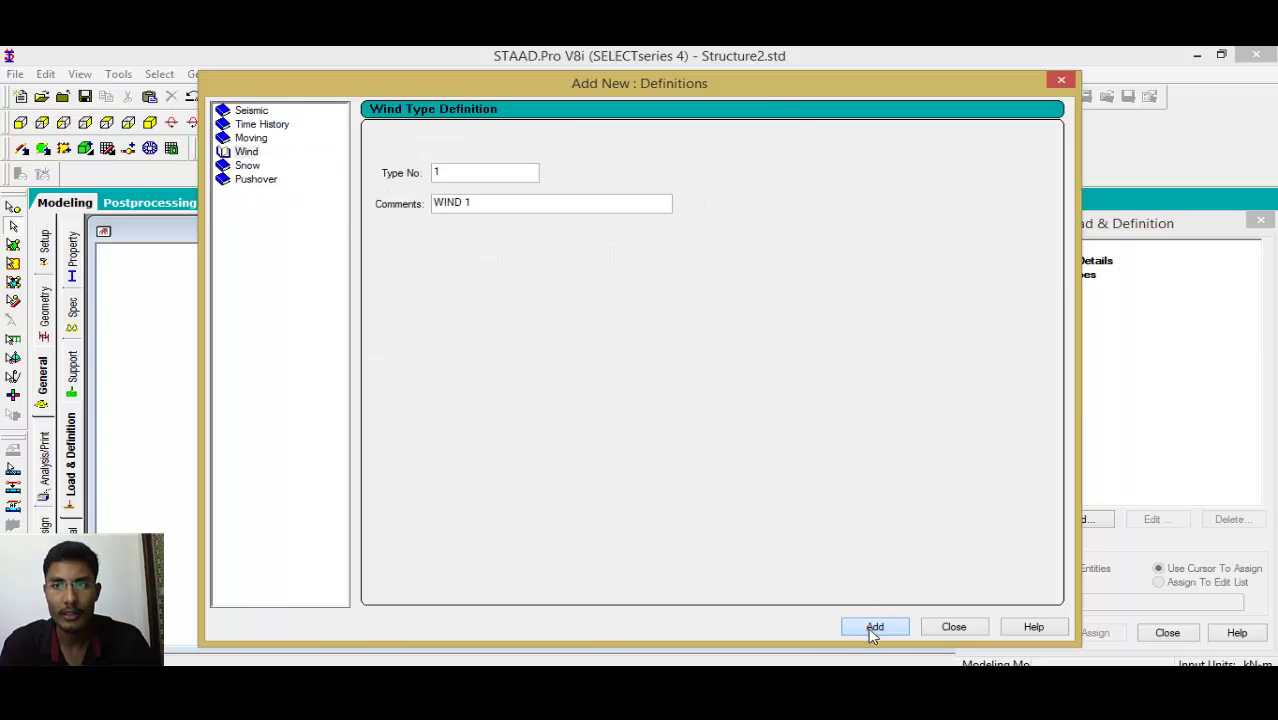
{"action": "left_click", "coordinate": [951, 625]}
Start a Custom intensity table for wind type 1 and enter an intensity of 1.2 kN/m² in its first row.
{"action": "left_click", "coordinate": [1100, 300]}
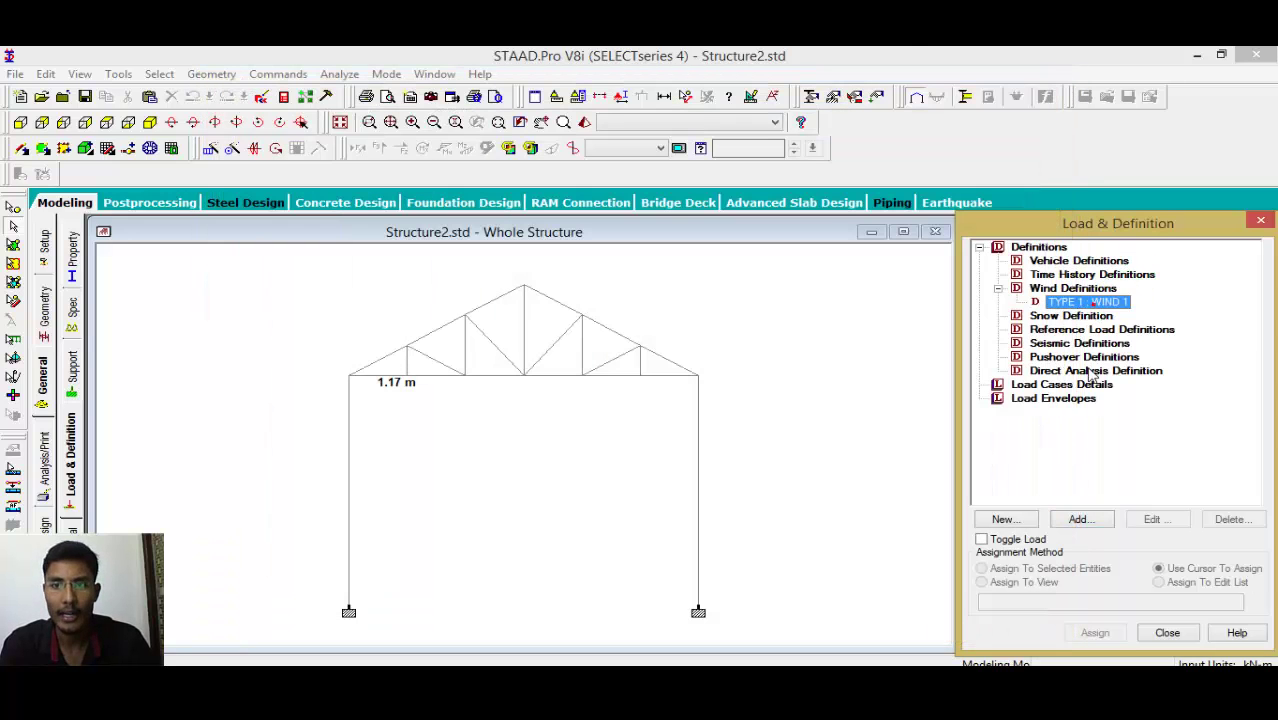
{"action": "left_click", "coordinate": [1076, 519]}
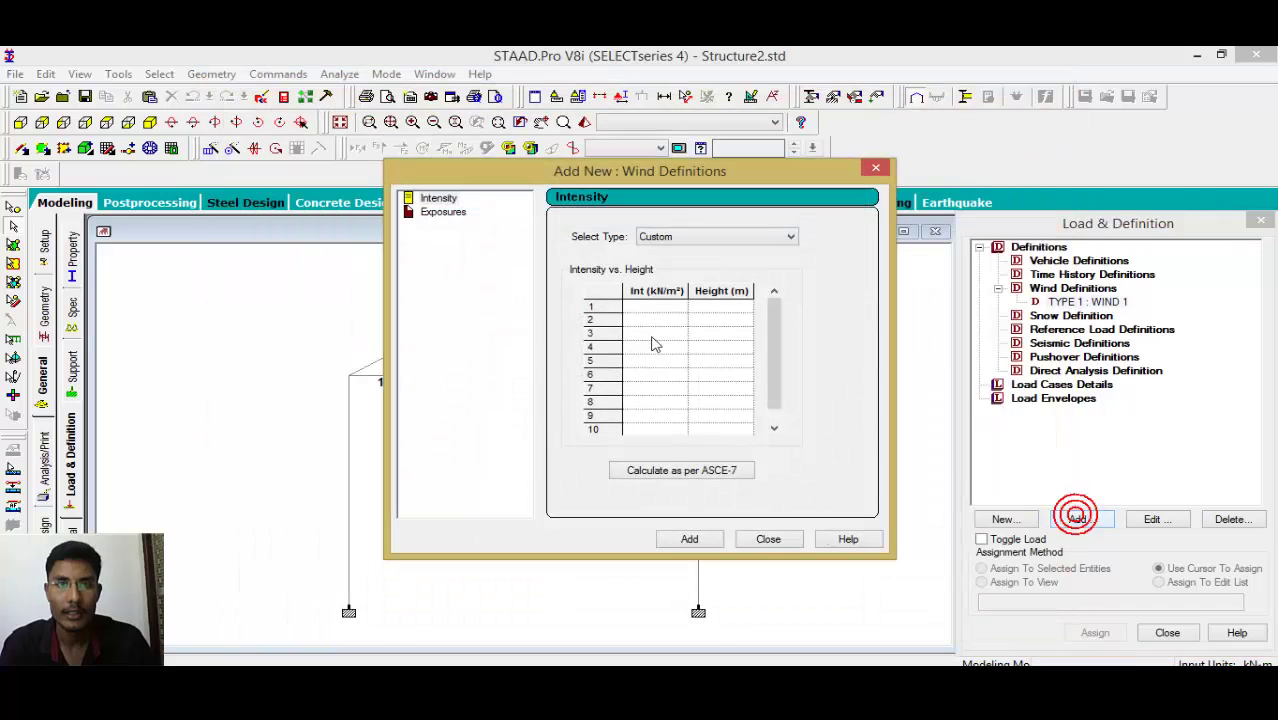
{"action": "left_click", "coordinate": [686, 240]}
{"action": "left_click", "coordinate": [690, 248]}
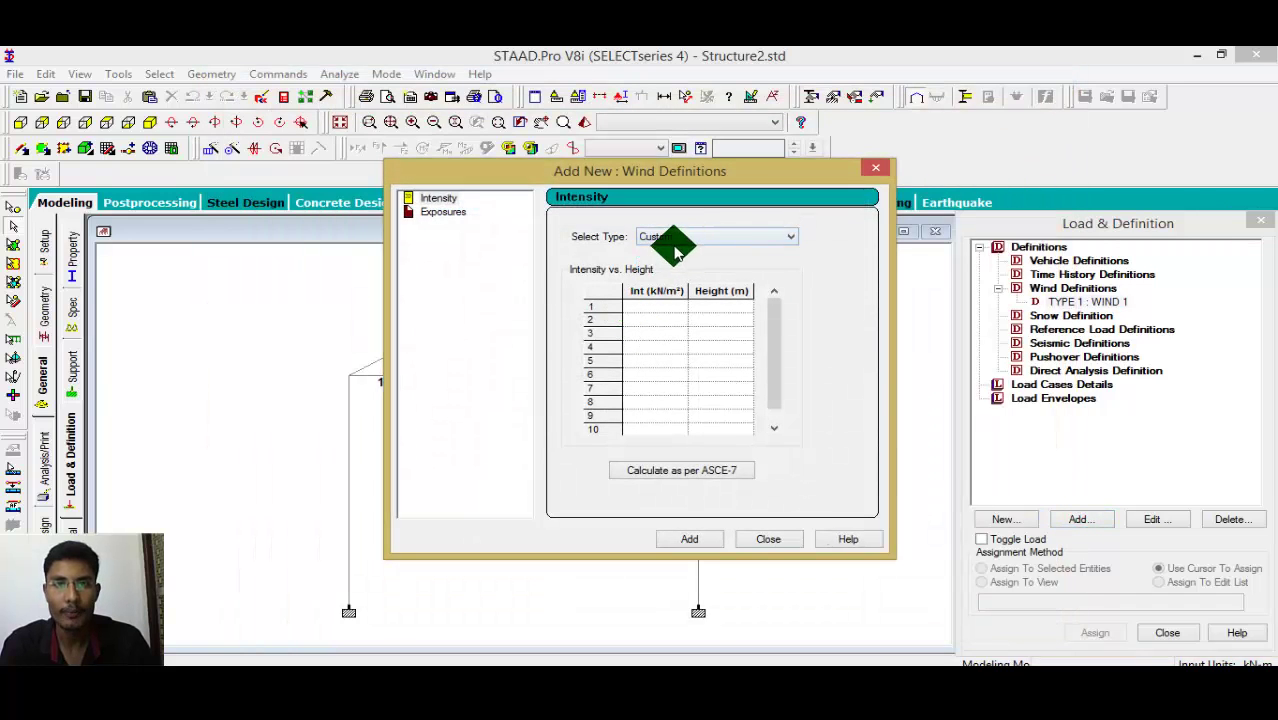
{"action": "left_click", "coordinate": [658, 310]}
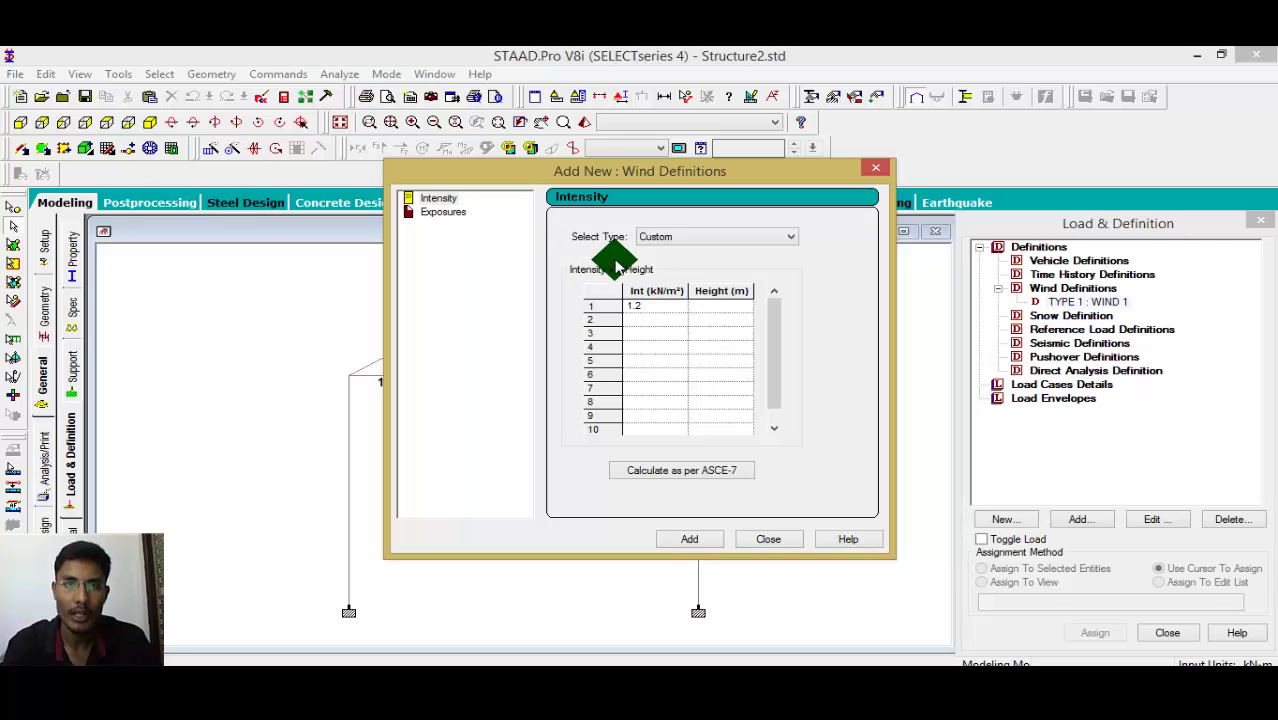
{"action": "left_click", "coordinate": [707, 312]}
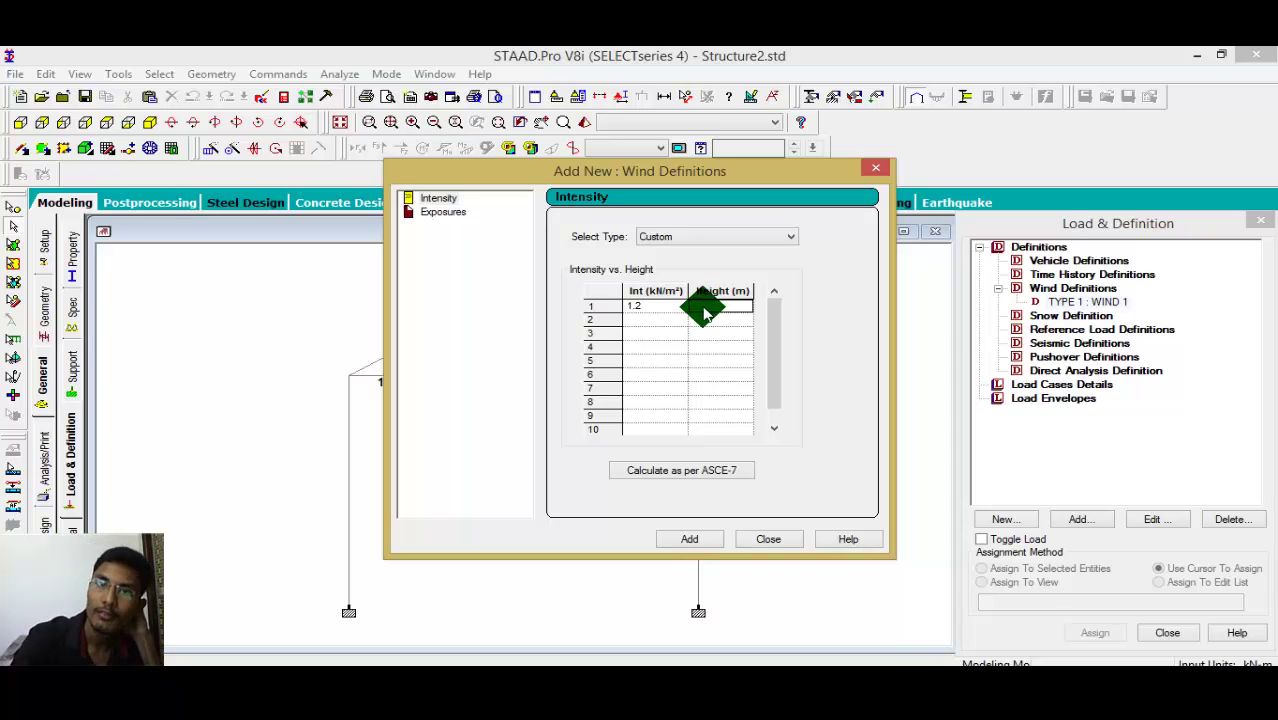
Start calculating the wind intensity as per ASCE-7 and set the structure type to Trussed Tower.
{"action": "left_click", "coordinate": [735, 470]}
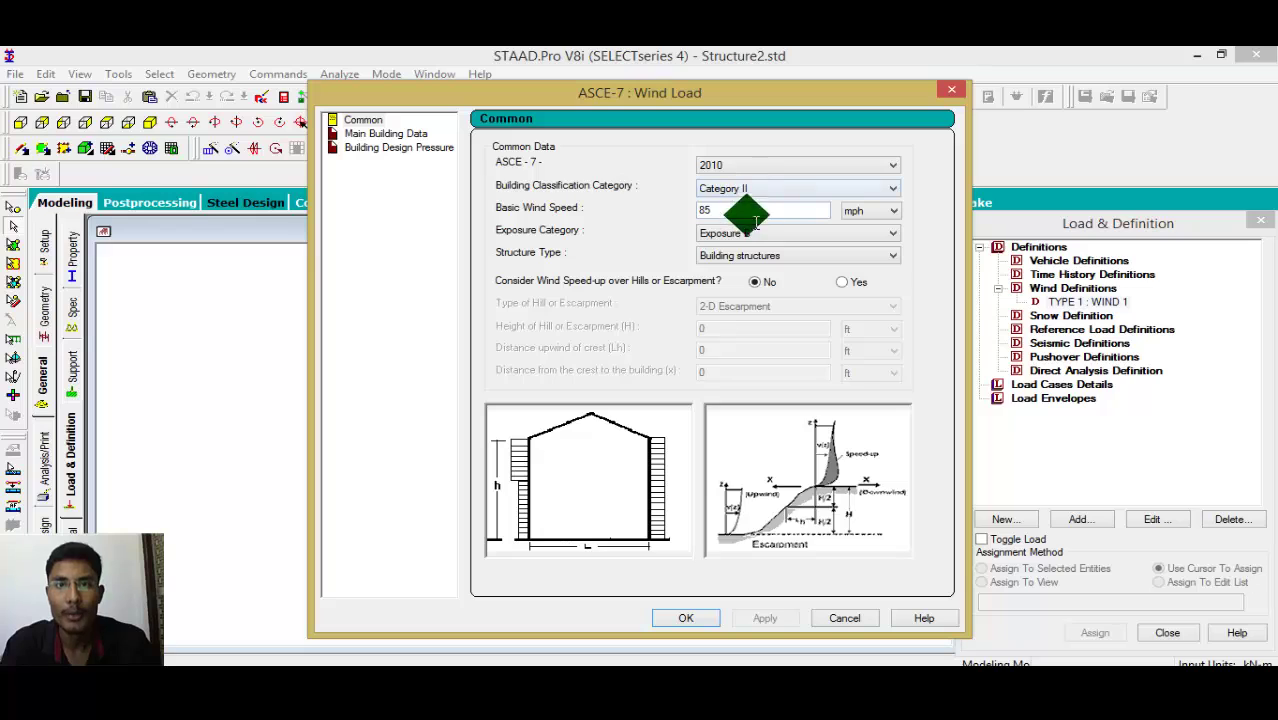
{"action": "left_click", "coordinate": [741, 256]}
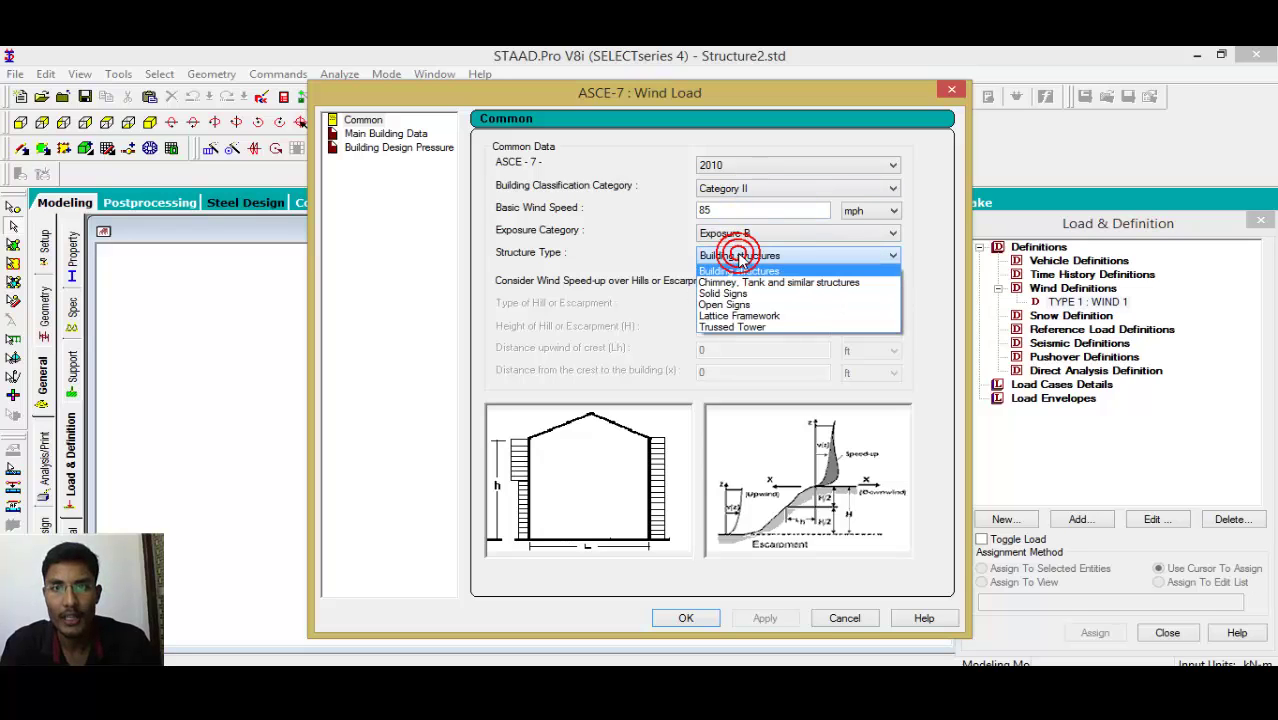
{"action": "left_click", "coordinate": [771, 328]}
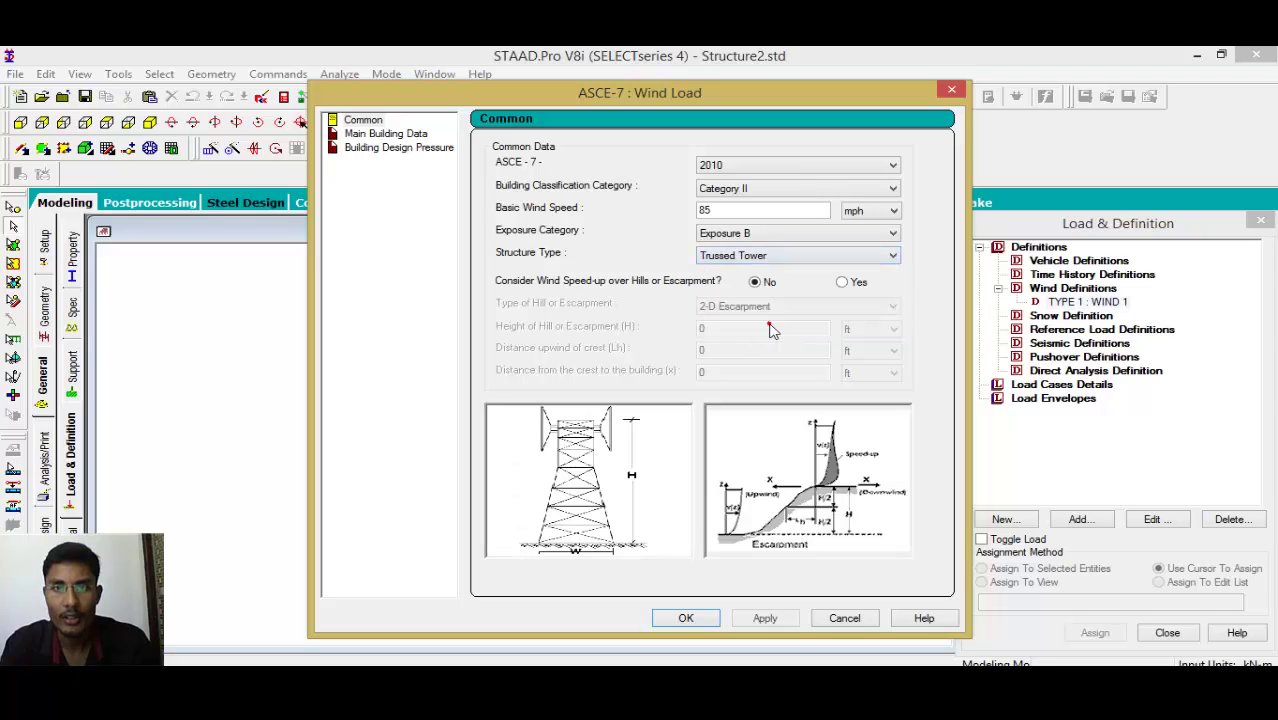
Compare the Lattice Framework and Trussed Tower structure types, ending with Trussed Tower selected.
{"action": "left_click", "coordinate": [740, 256]}
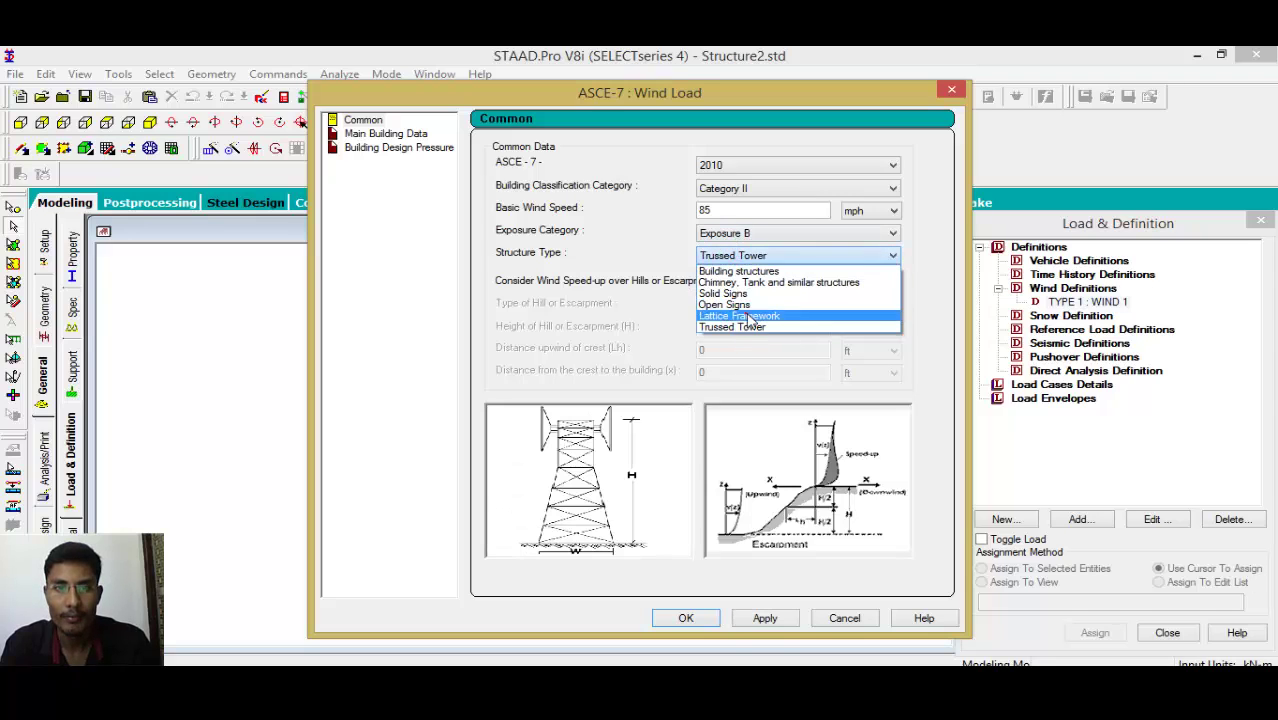
{"action": "left_click", "coordinate": [748, 317]}
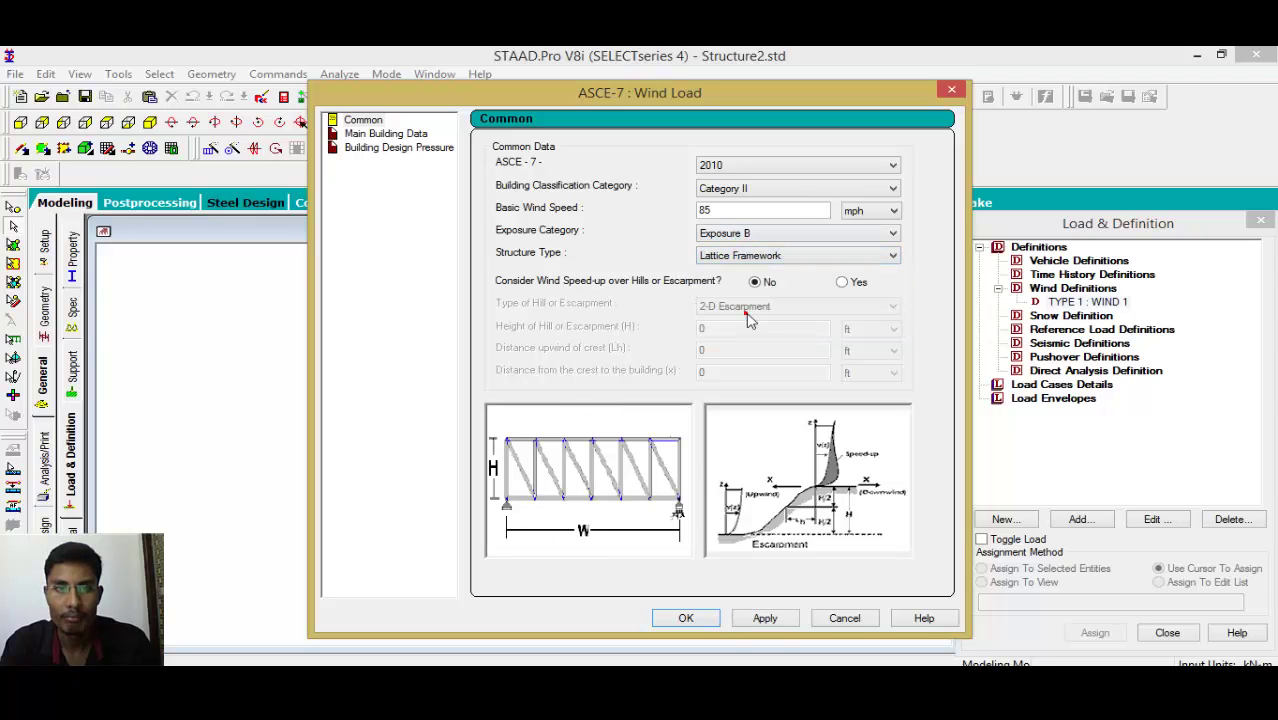
{"action": "left_click", "coordinate": [741, 258]}
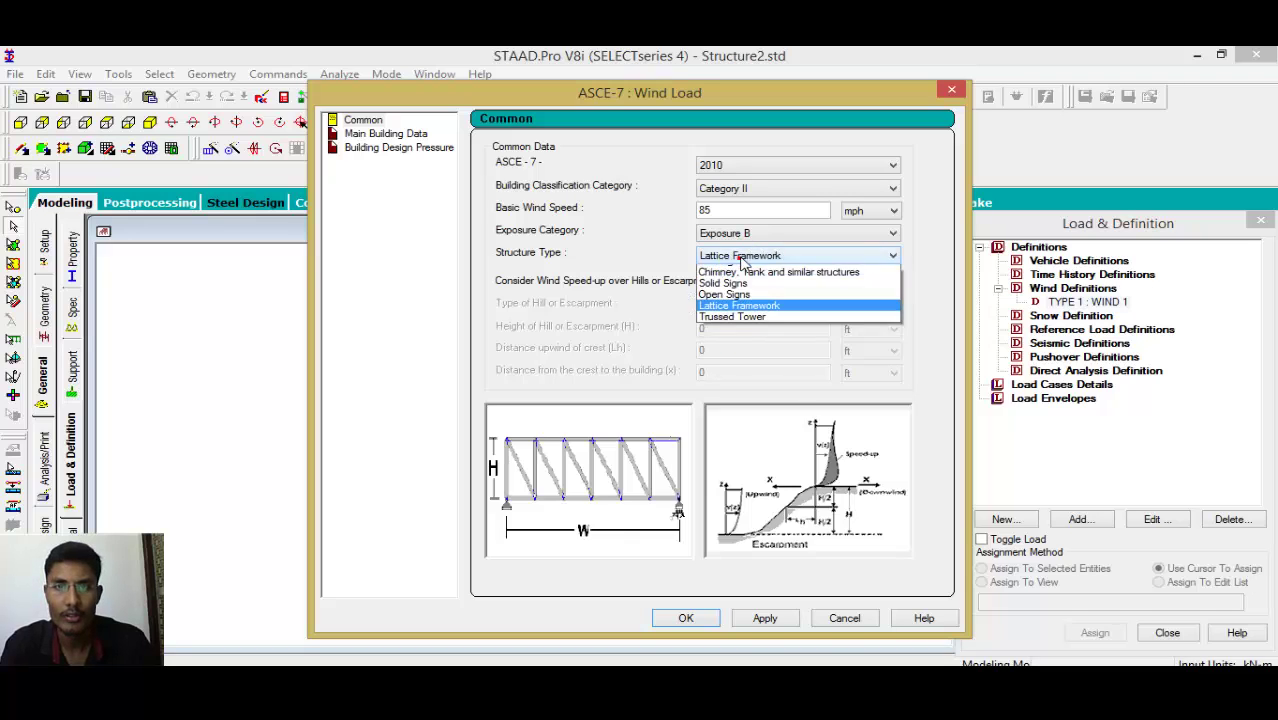
{"action": "left_click", "coordinate": [752, 328]}
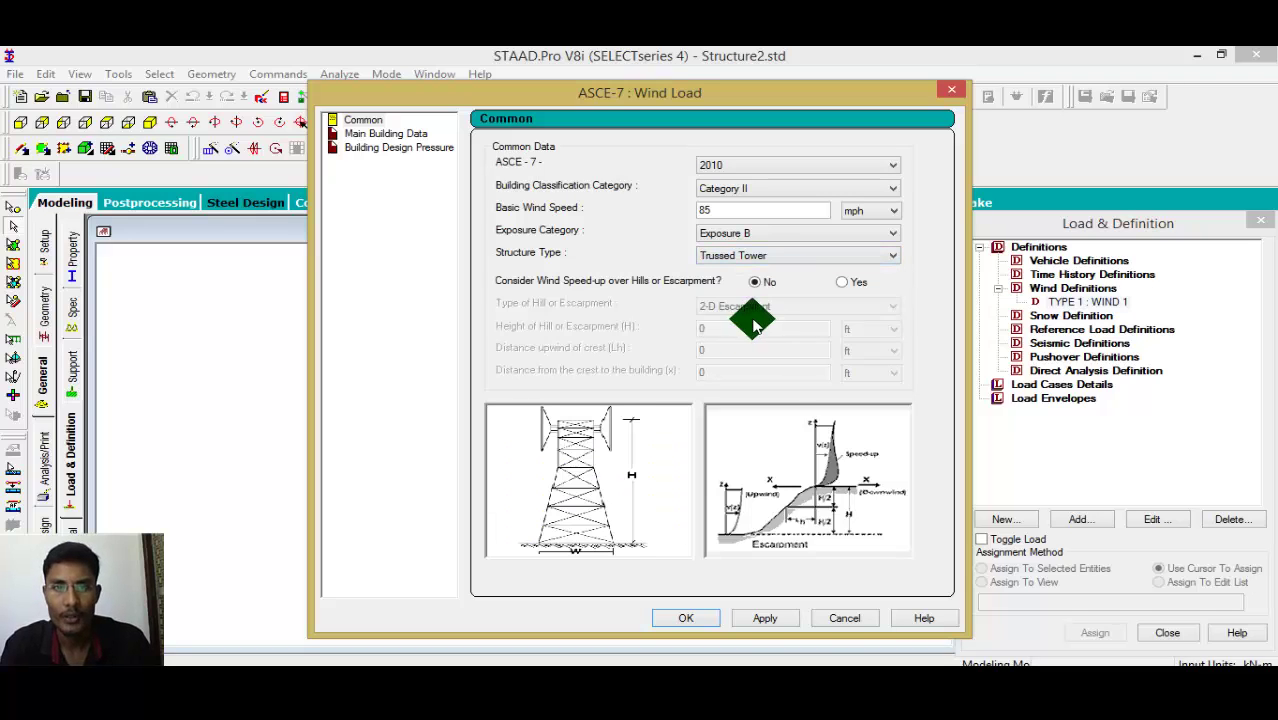
{"action": "left_click", "coordinate": [728, 256]}
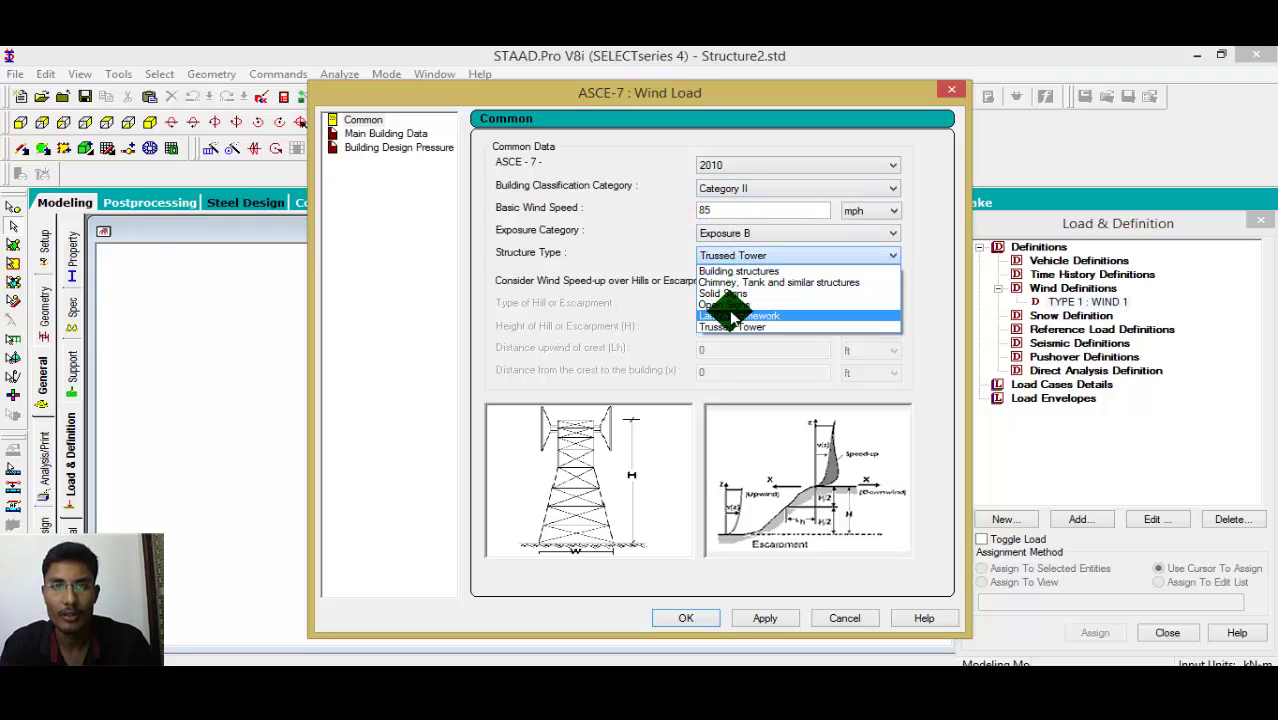
{"action": "left_click", "coordinate": [735, 316]}
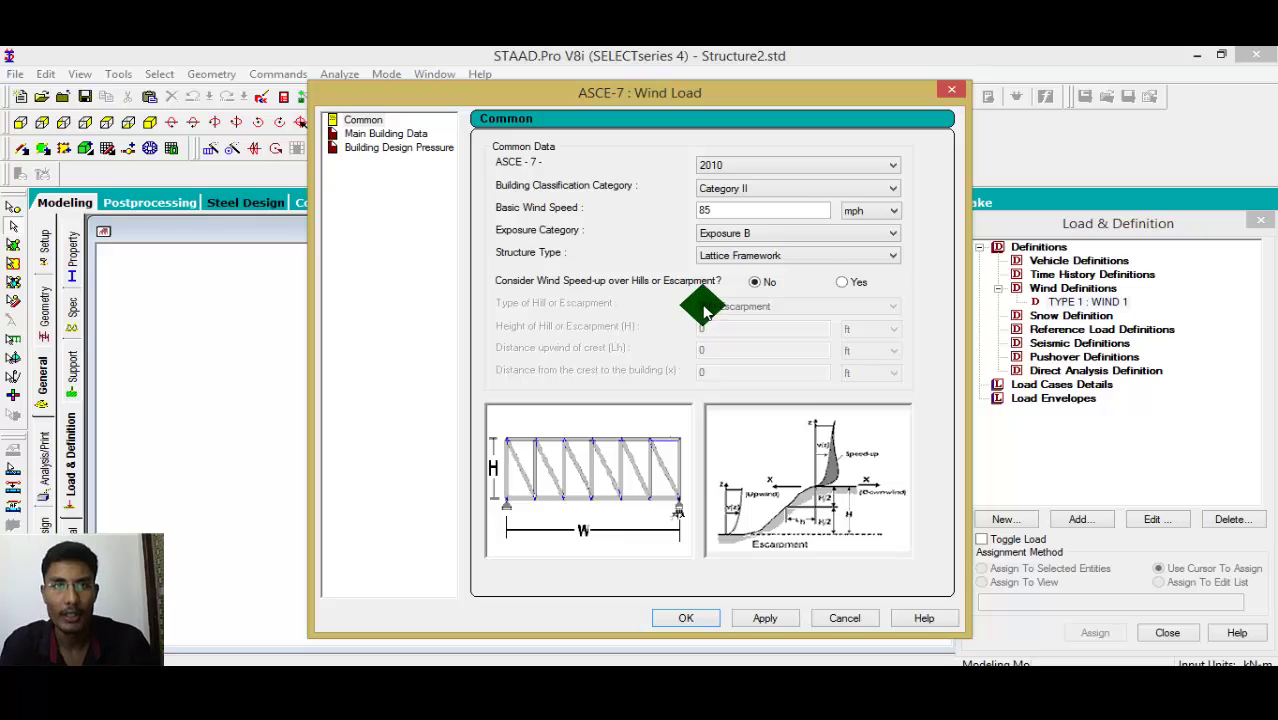
{"action": "left_click", "coordinate": [728, 256]}
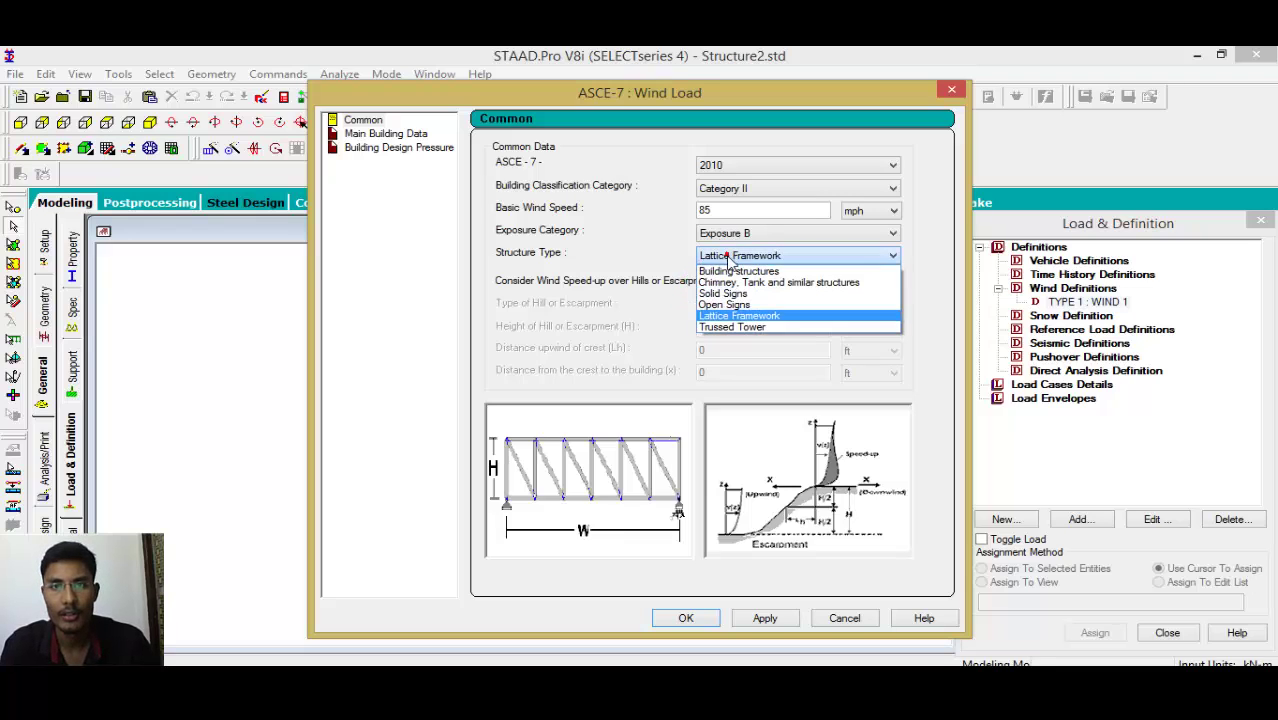
{"action": "left_click", "coordinate": [740, 330]}
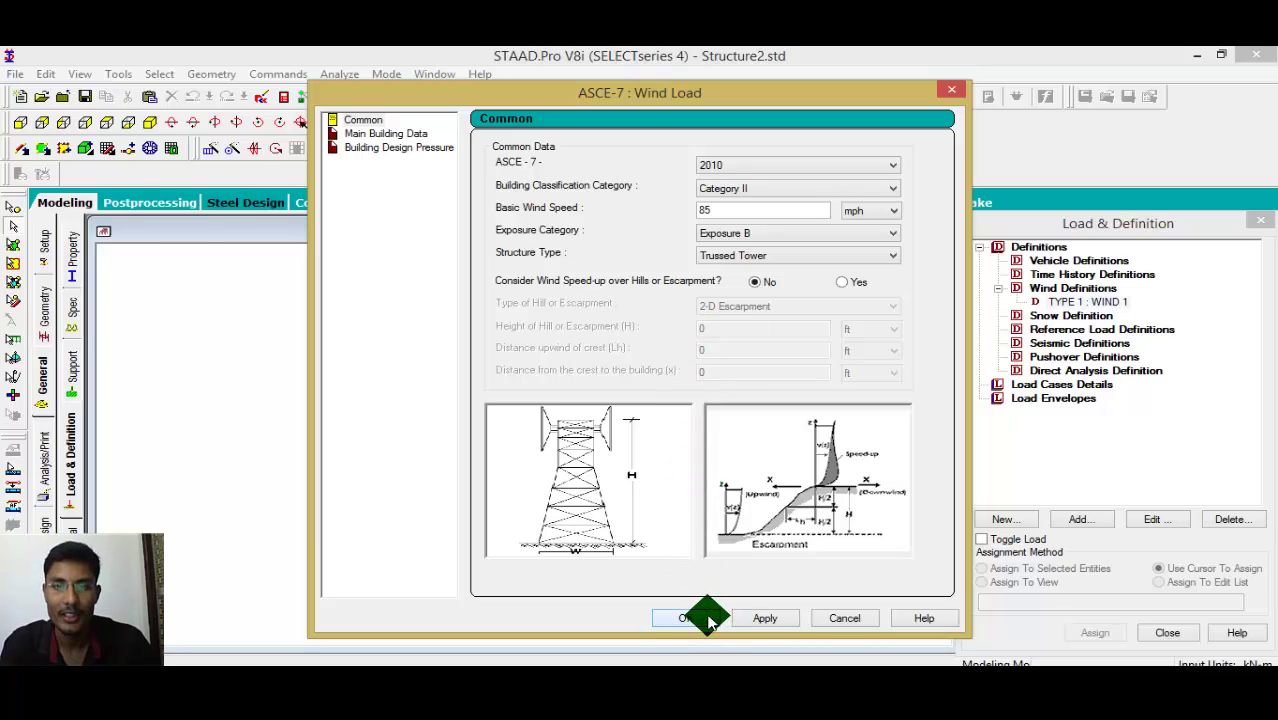
Accept the ASCE-7 wind data and add the calculated intensity and an exposure factor of 1 to wind type 1.
{"action": "left_click", "coordinate": [774, 616]}
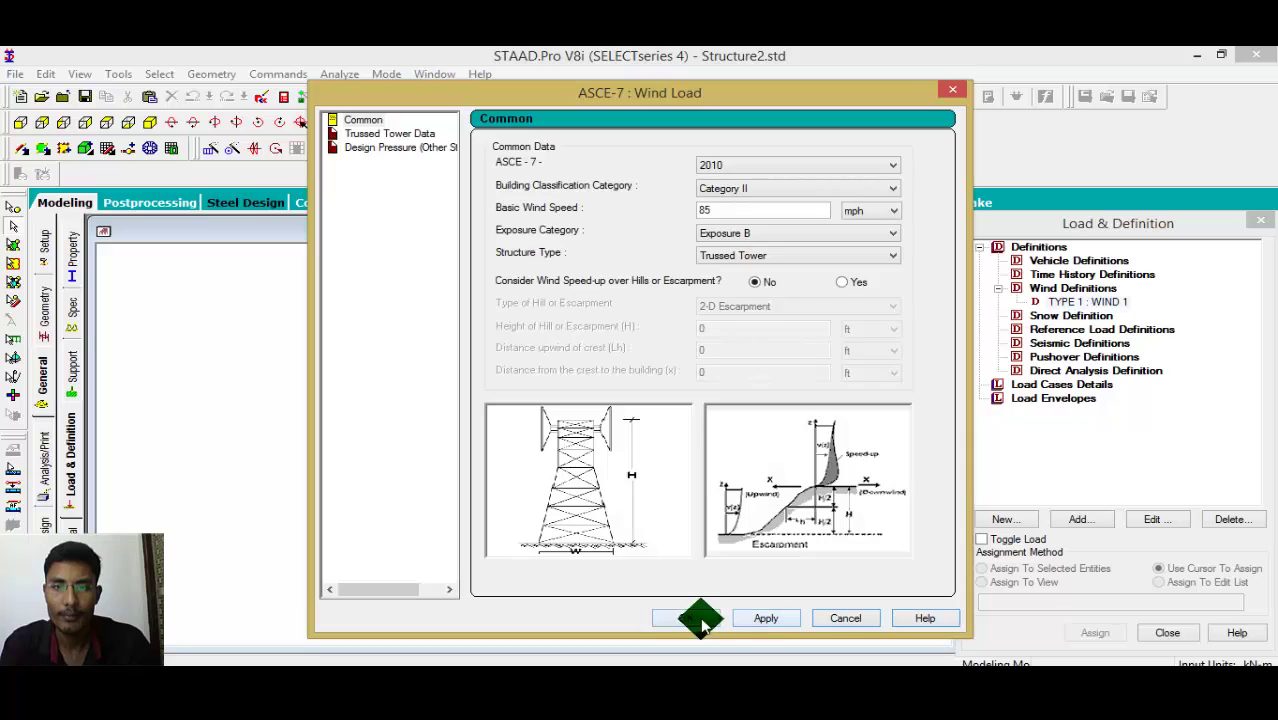
{"action": "left_click", "coordinate": [700, 618]}
{"action": "left_click", "coordinate": [689, 539]}
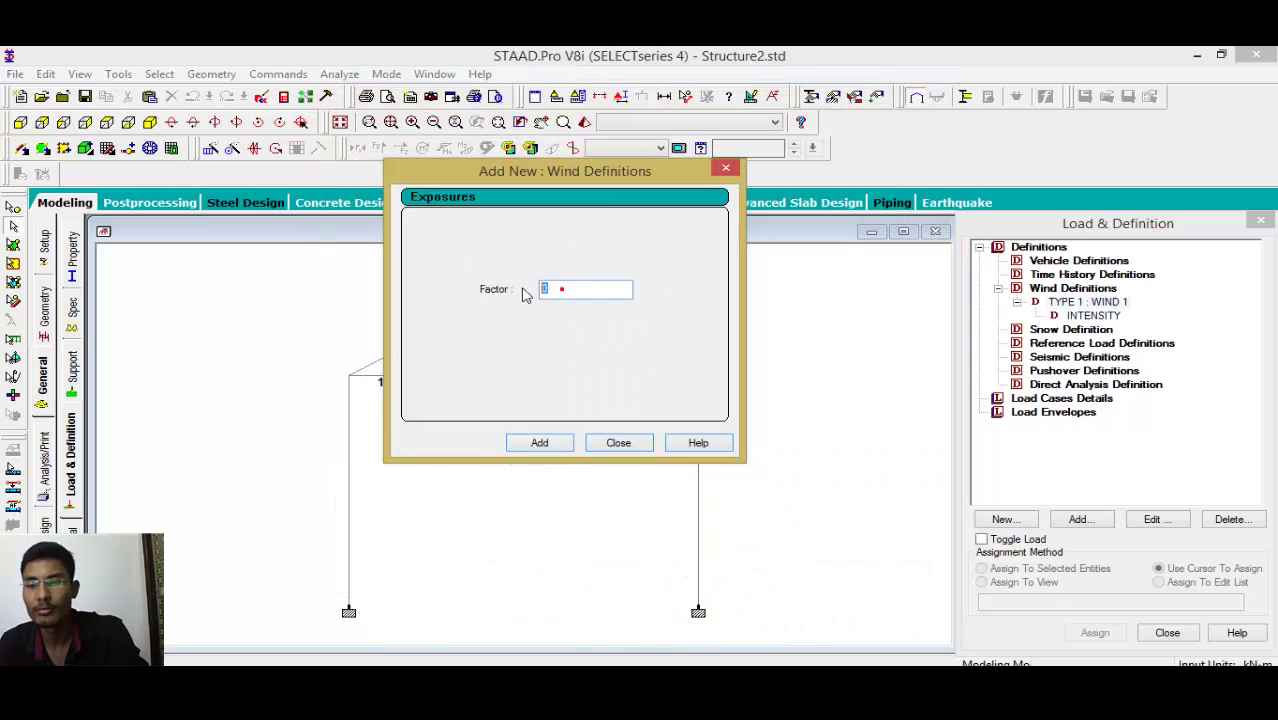
{"action": "left_click", "coordinate": [539, 442]}
{"action": "left_click", "coordinate": [618, 442]}
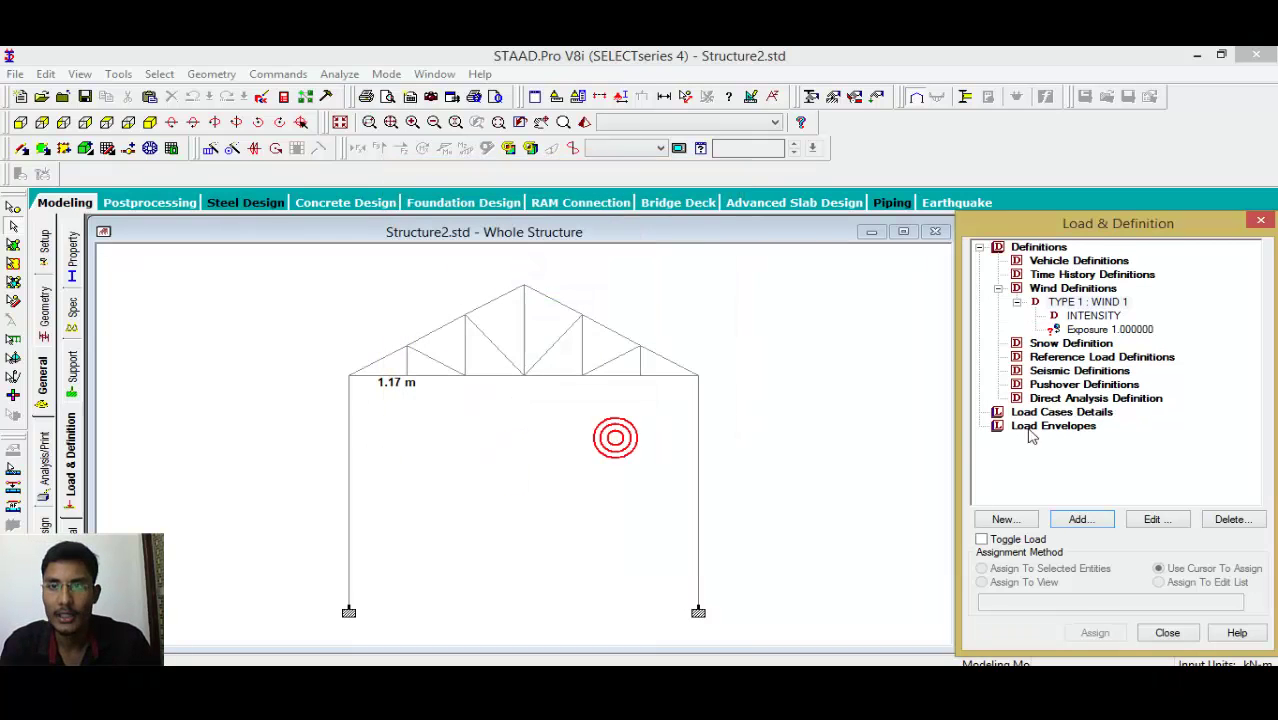
Assign the wind exposure of factor 1 to the whole structure using Assign To View.
{"action": "left_click", "coordinate": [1078, 329]}
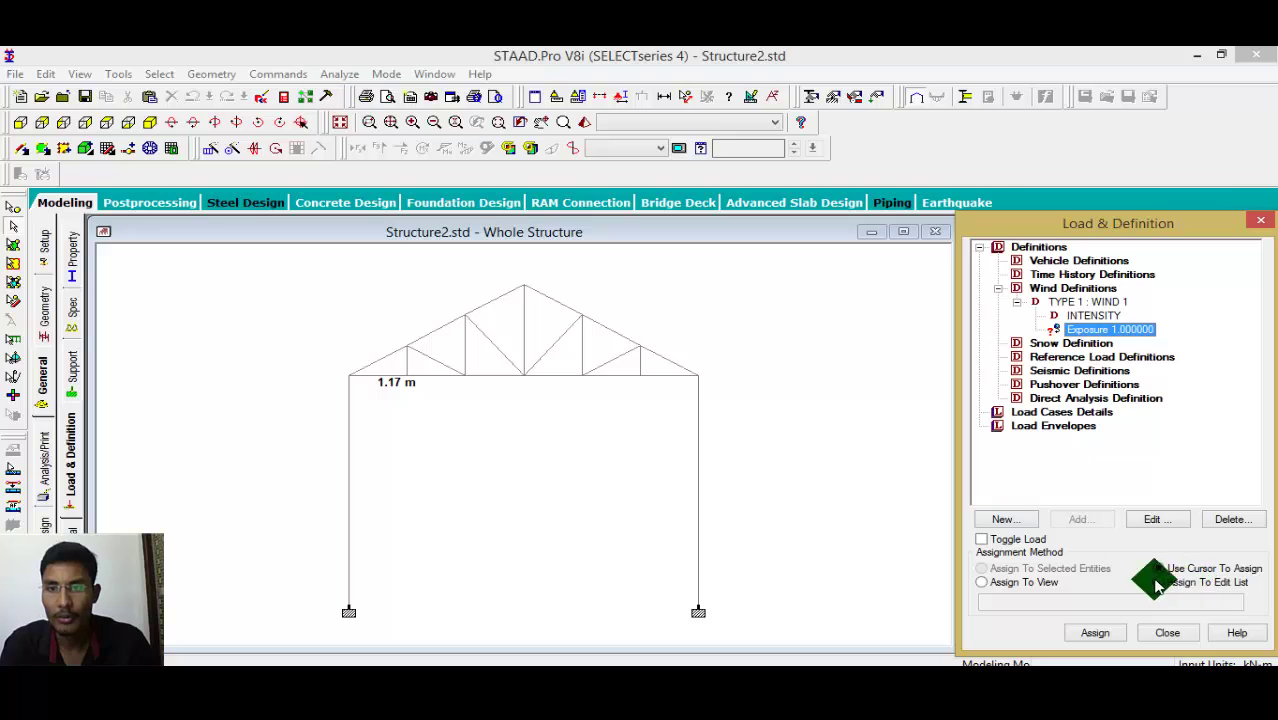
{"action": "left_click", "coordinate": [1045, 582]}
{"action": "left_click", "coordinate": [1095, 633]}
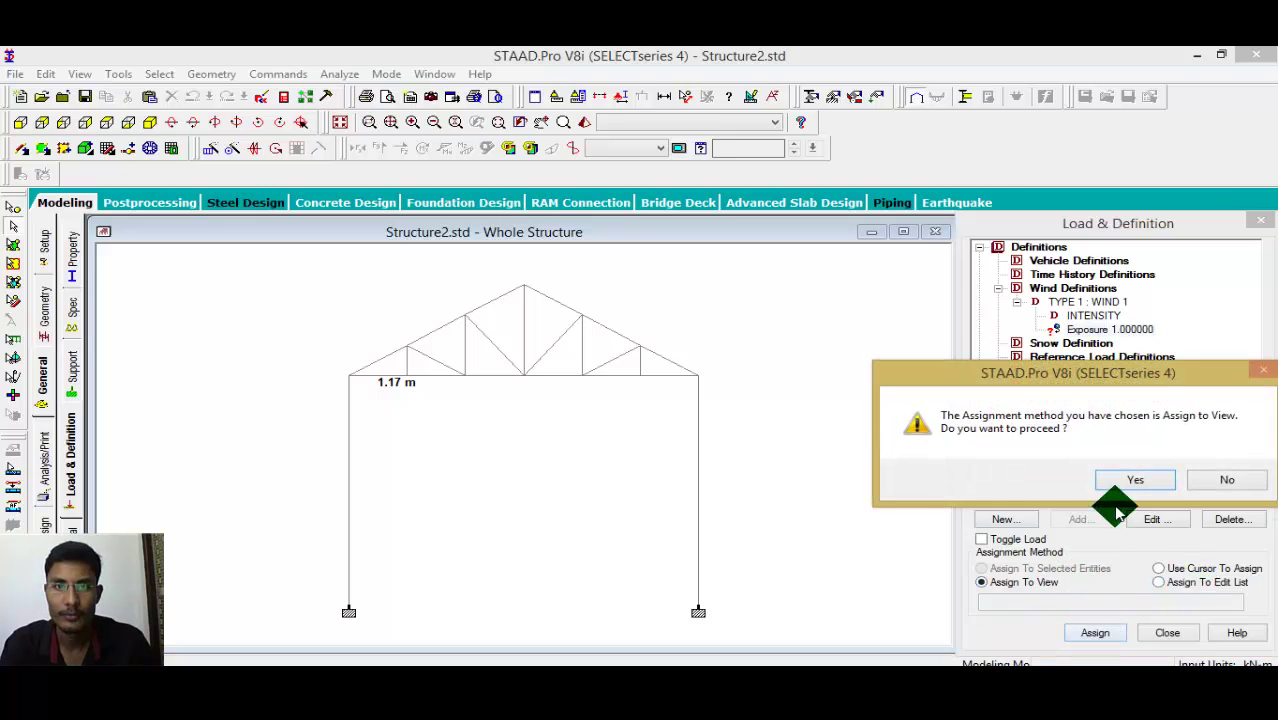
{"action": "left_click", "coordinate": [1133, 480]}
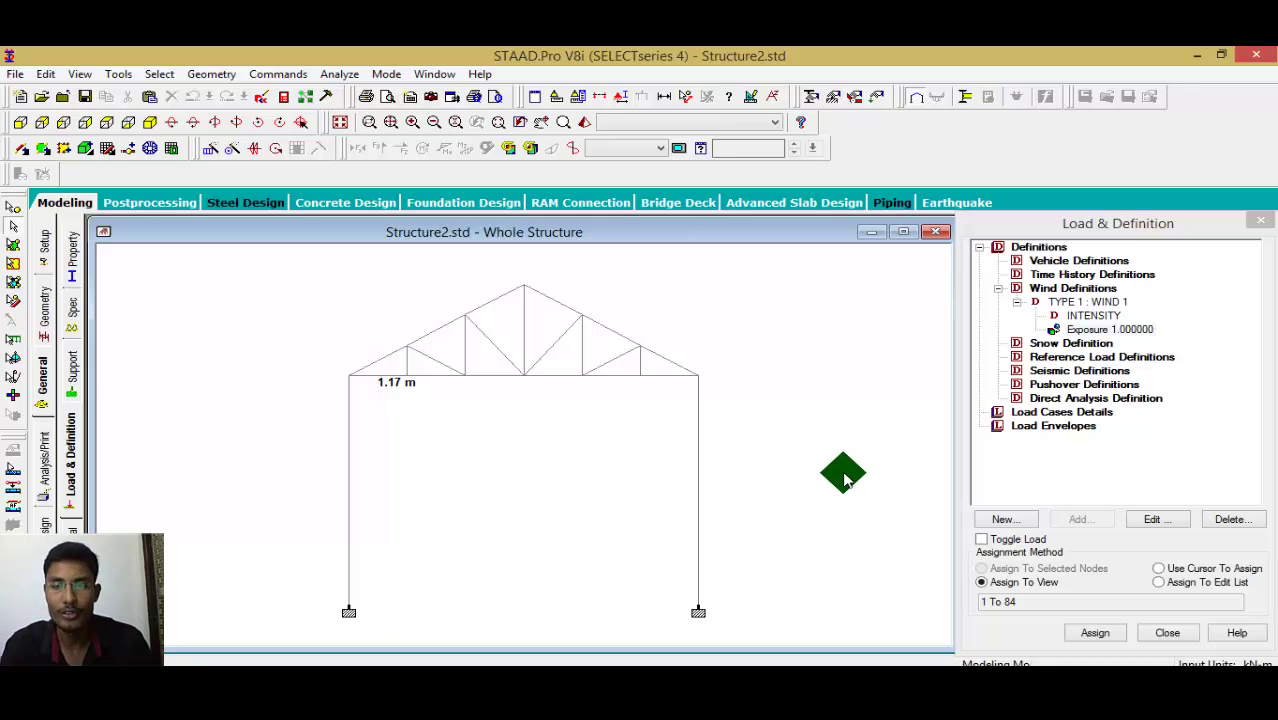
{"action": "left_click", "coordinate": [1016, 302]}
Add primary load case 1 with loading type Dead and the title dl.
{"action": "left_click", "coordinate": [1030, 385]}
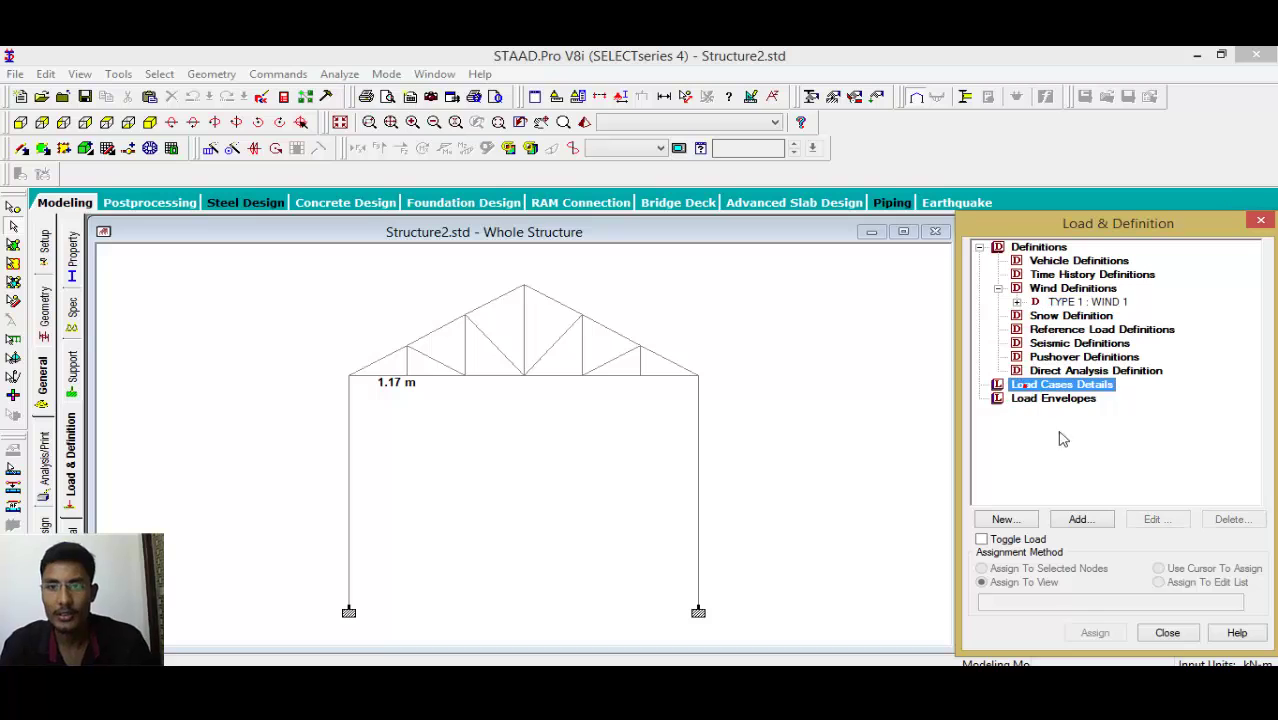
{"action": "left_click", "coordinate": [1090, 520]}
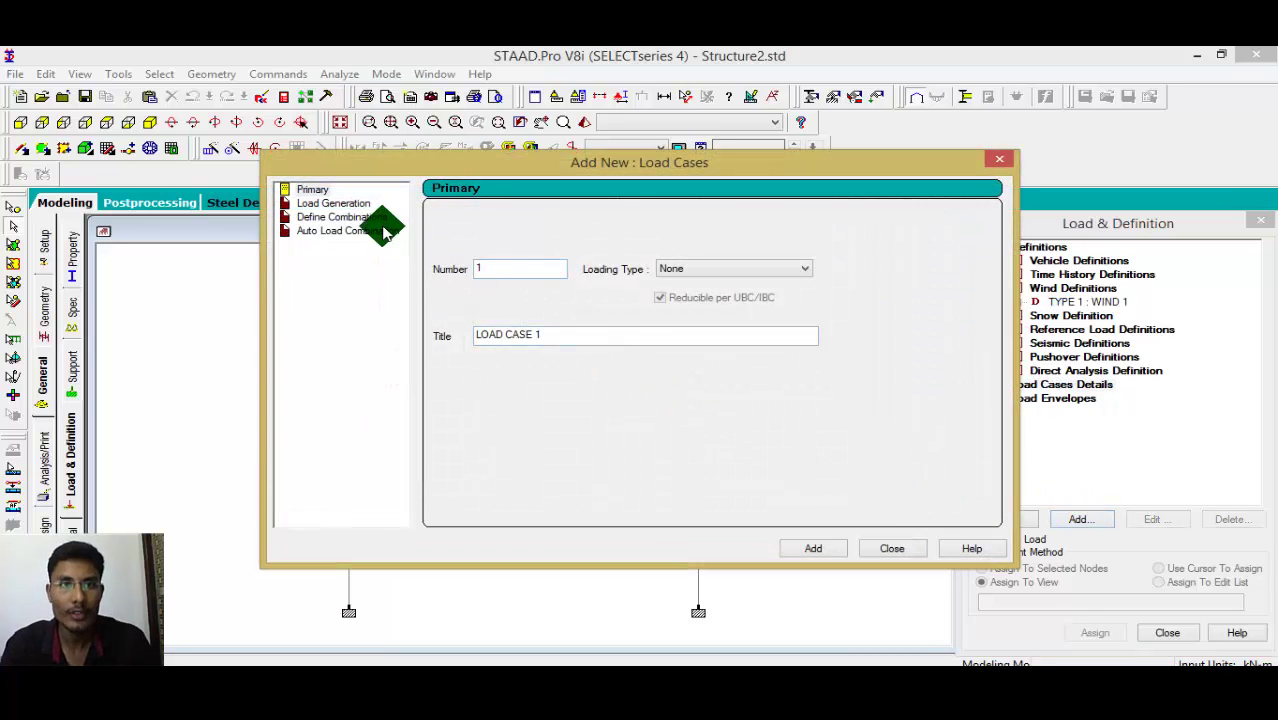
{"action": "left_click", "coordinate": [676, 268]}
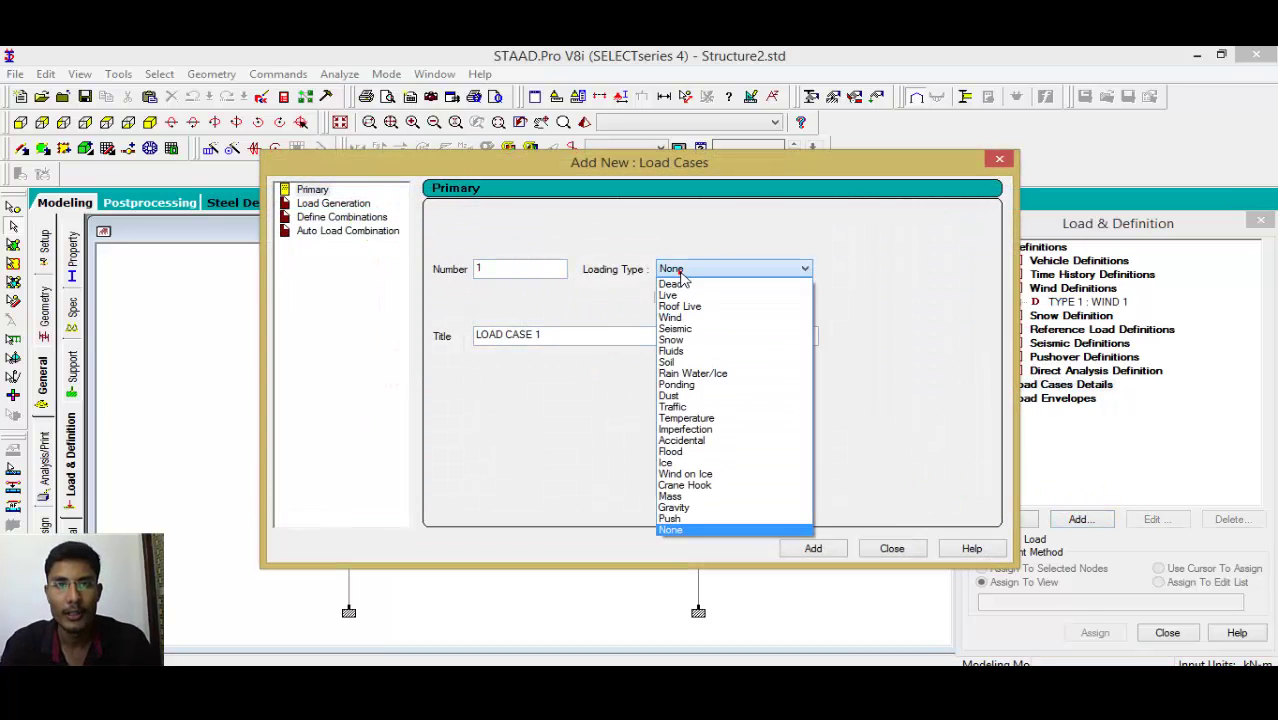
{"action": "left_click", "coordinate": [684, 270]}
{"action": "left_click", "coordinate": [686, 285]}
{"action": "type", "text": "dl"}
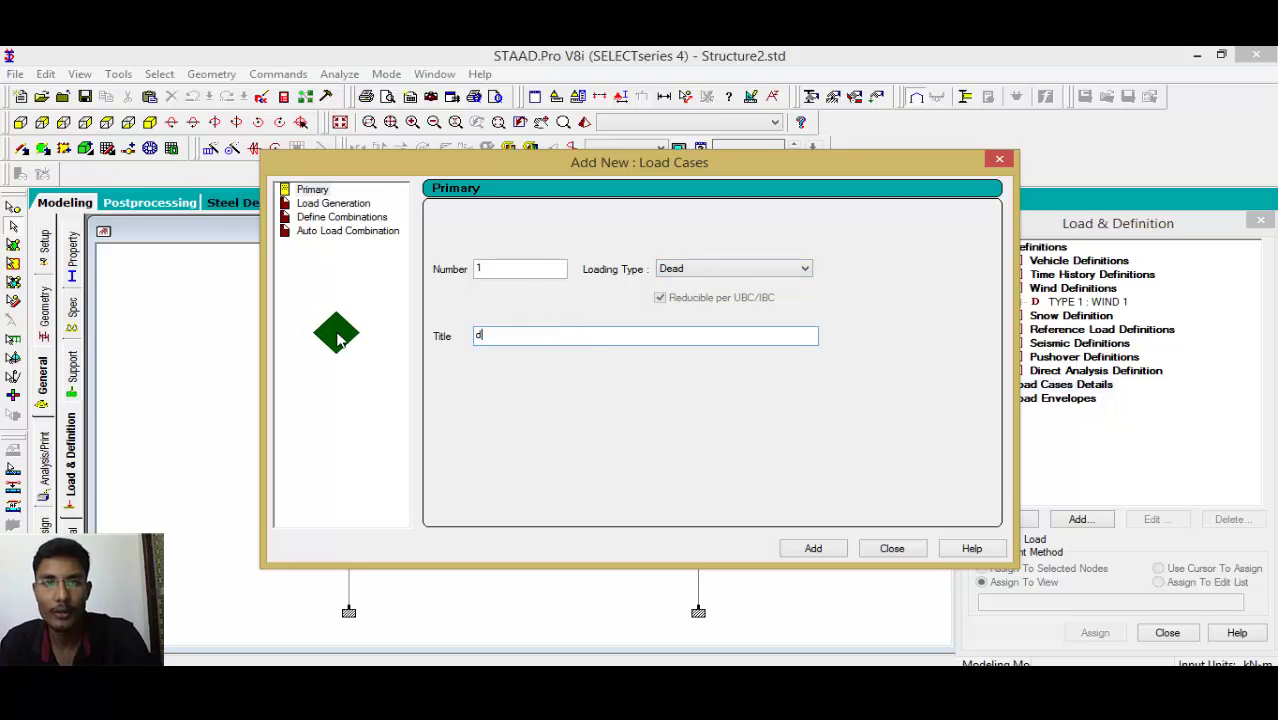
{"action": "left_click", "coordinate": [813, 546]}
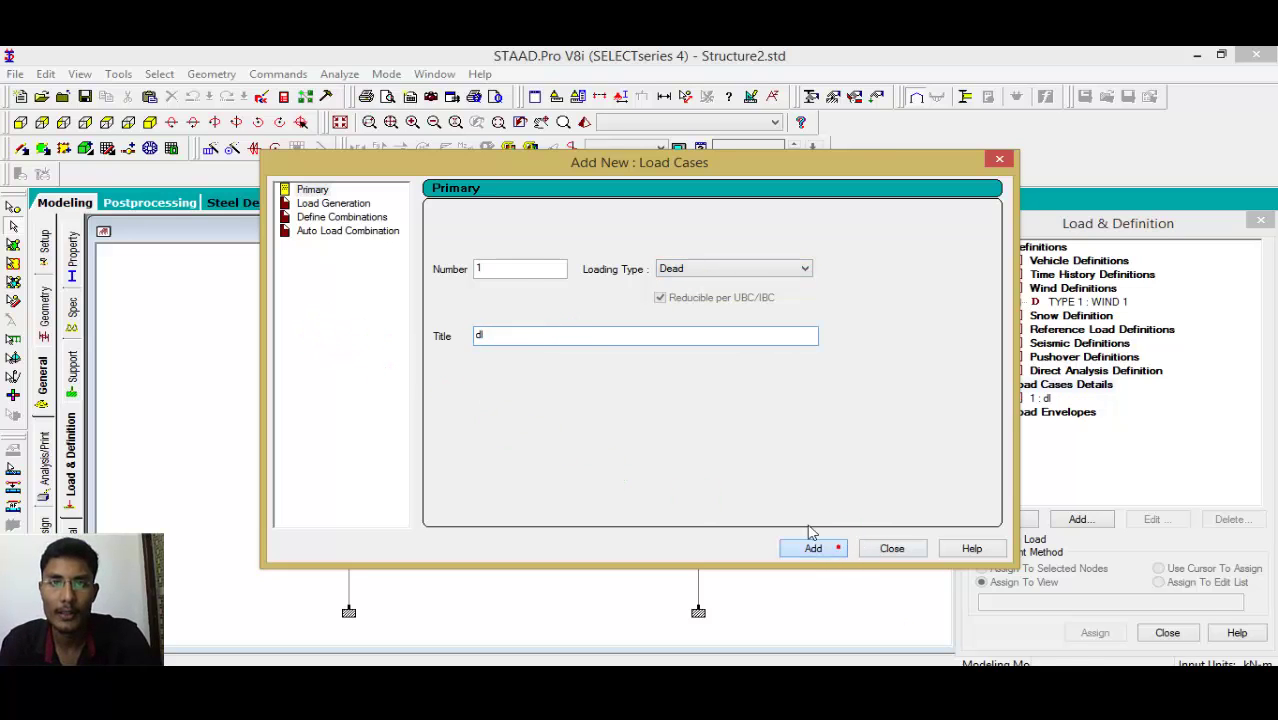
Add primary load case 2 with loading type Live and the title ll.
{"action": "left_click", "coordinate": [748, 266]}
{"action": "left_click", "coordinate": [705, 298]}
{"action": "left_click_drag", "start_coordinate": [561, 335], "coordinate": [287, 338]}
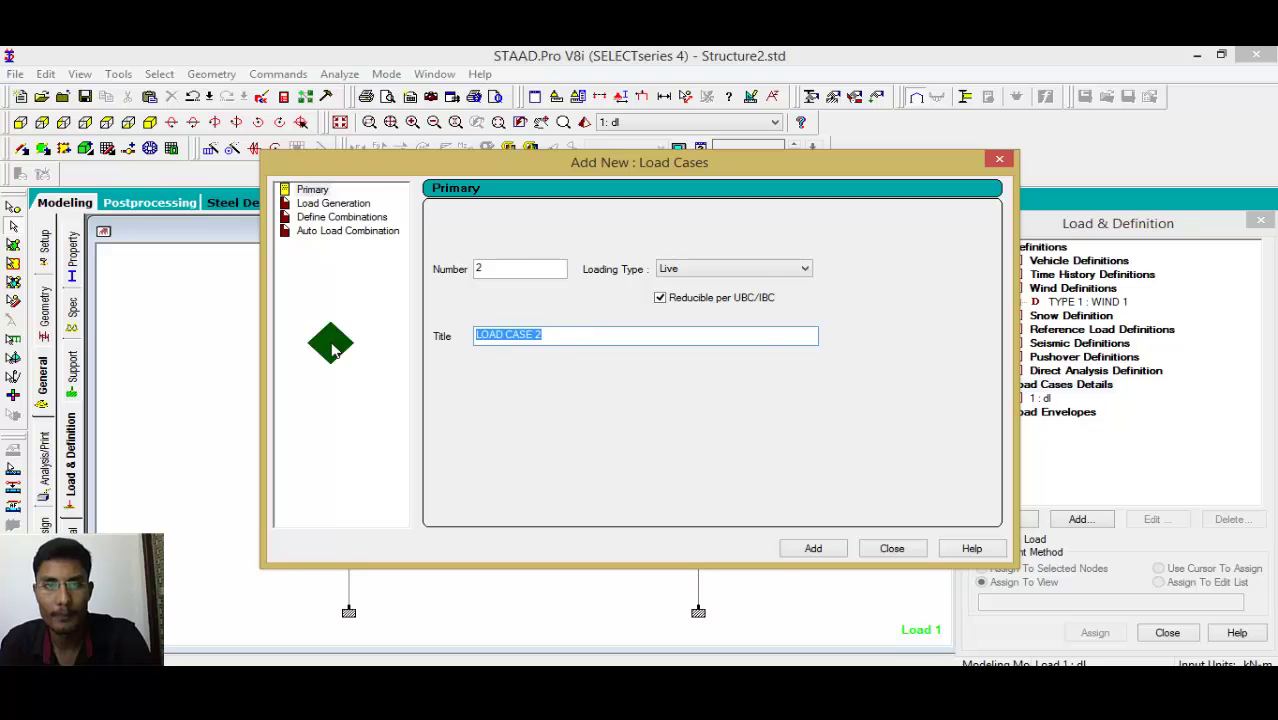
{"action": "left_click", "coordinate": [717, 406]}
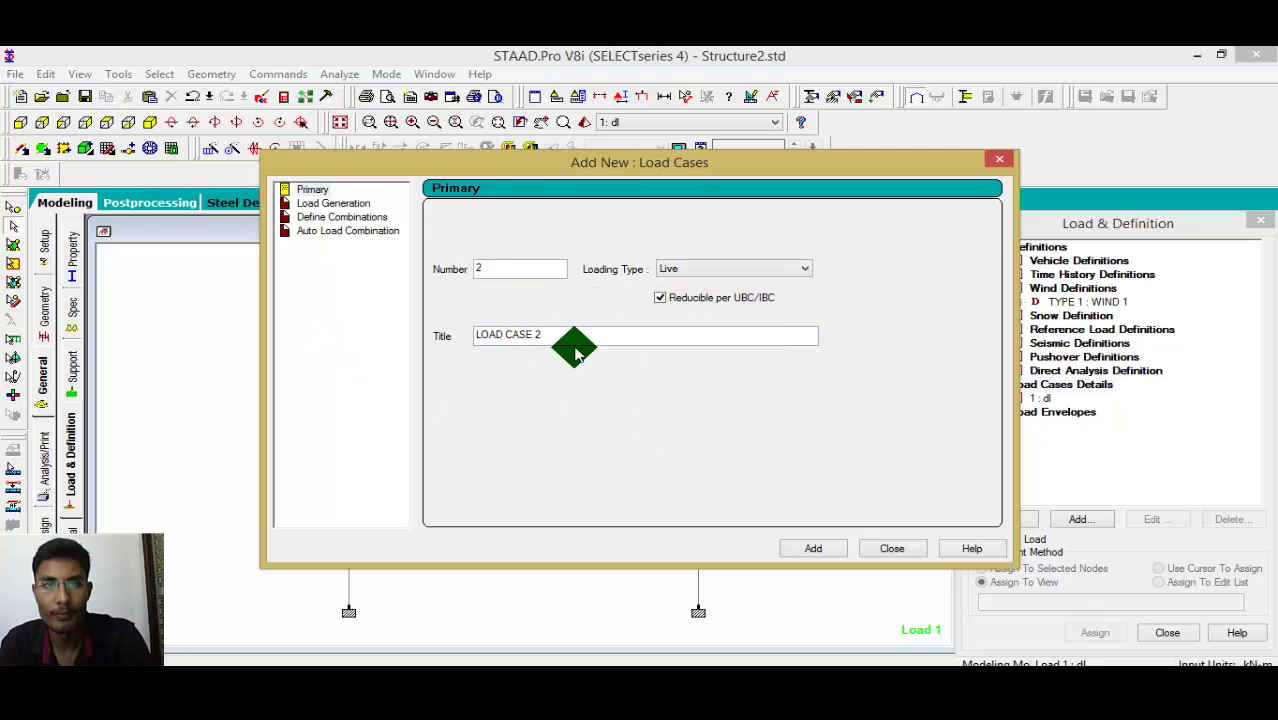
{"action": "left_click_drag", "start_coordinate": [562, 335], "coordinate": [474, 336]}
{"action": "type", "text": "ll"}
{"action": "left_click", "coordinate": [833, 552]}
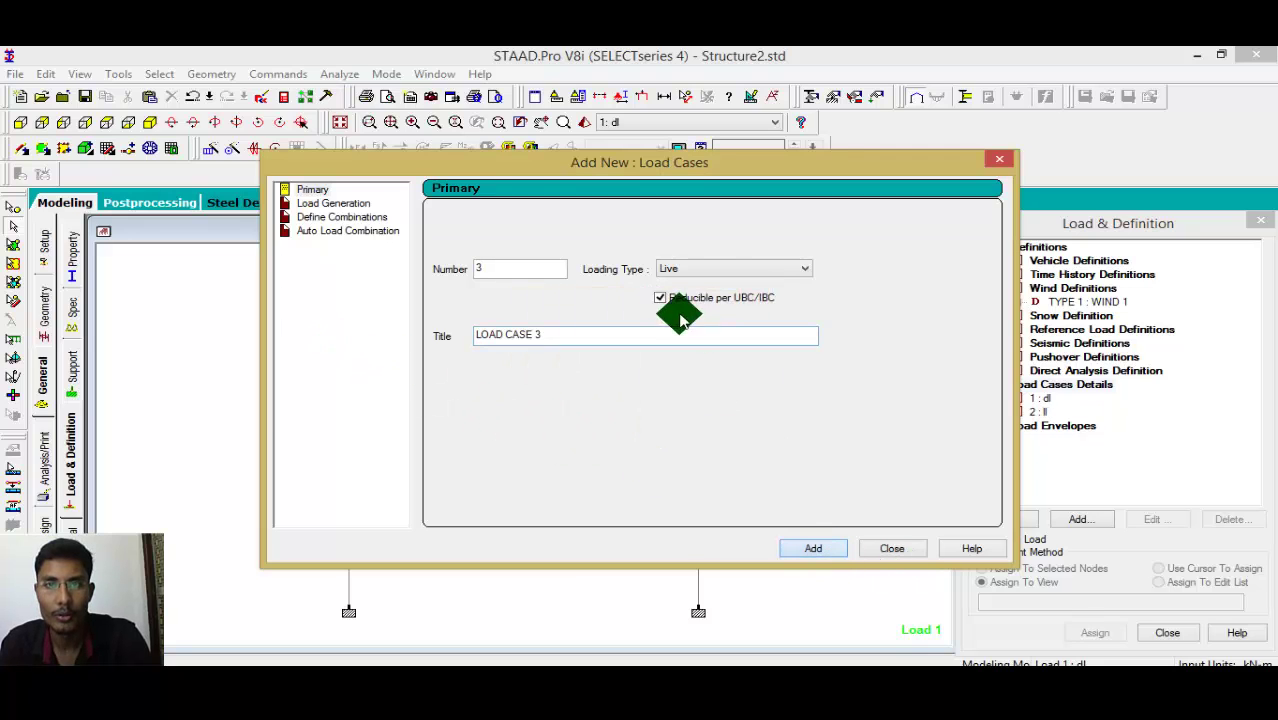
Add load cases 3 and 4 with loading type Wind, titled wl x + and wl x -.
{"action": "left_click", "coordinate": [713, 270]}
{"action": "left_click", "coordinate": [674, 318]}
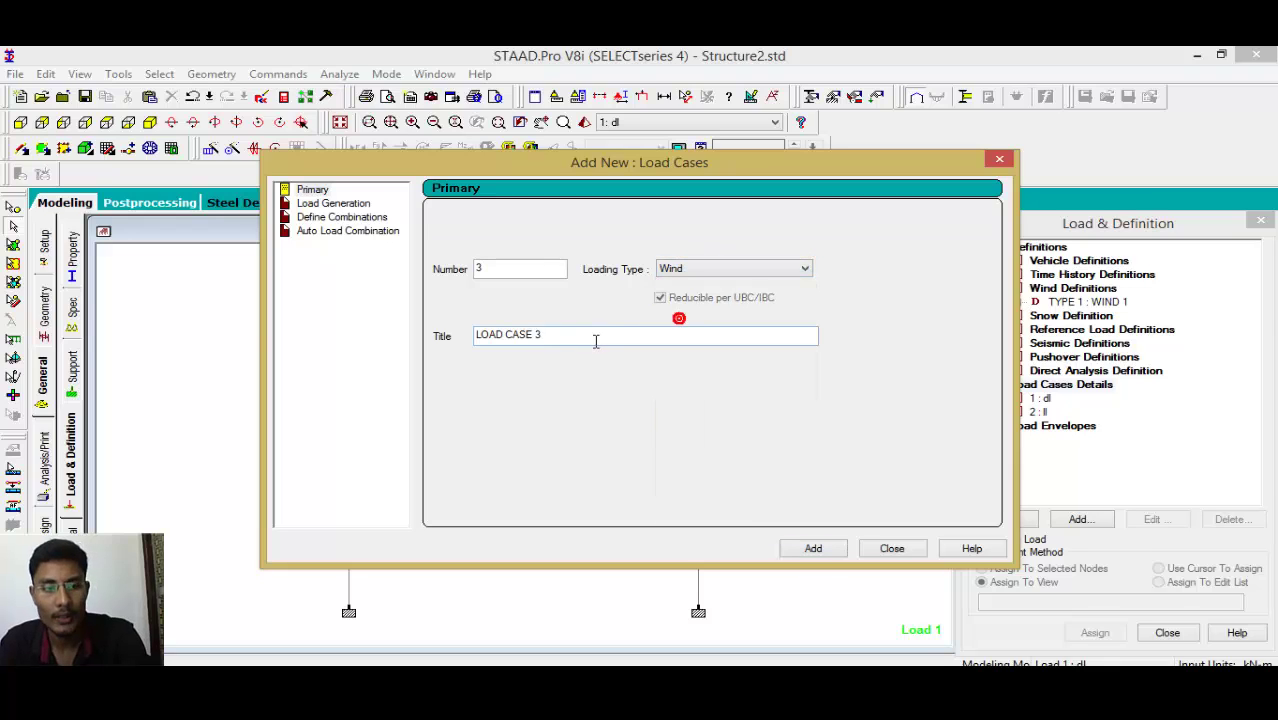
{"action": "left_click_drag", "start_coordinate": [590, 336], "coordinate": [365, 354]}
{"action": "type", "text": "wl x +"}
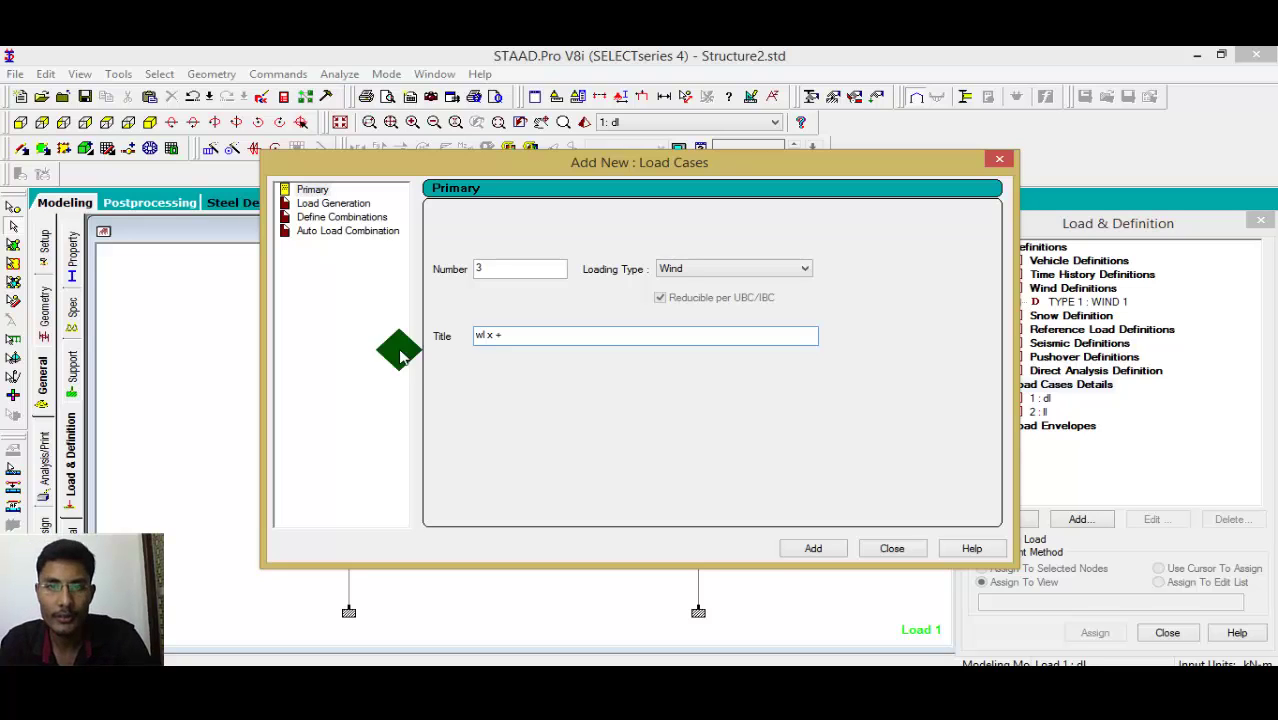
{"action": "left_click", "coordinate": [813, 548]}
{"action": "left_click_drag", "start_coordinate": [540, 338], "coordinate": [319, 349]}
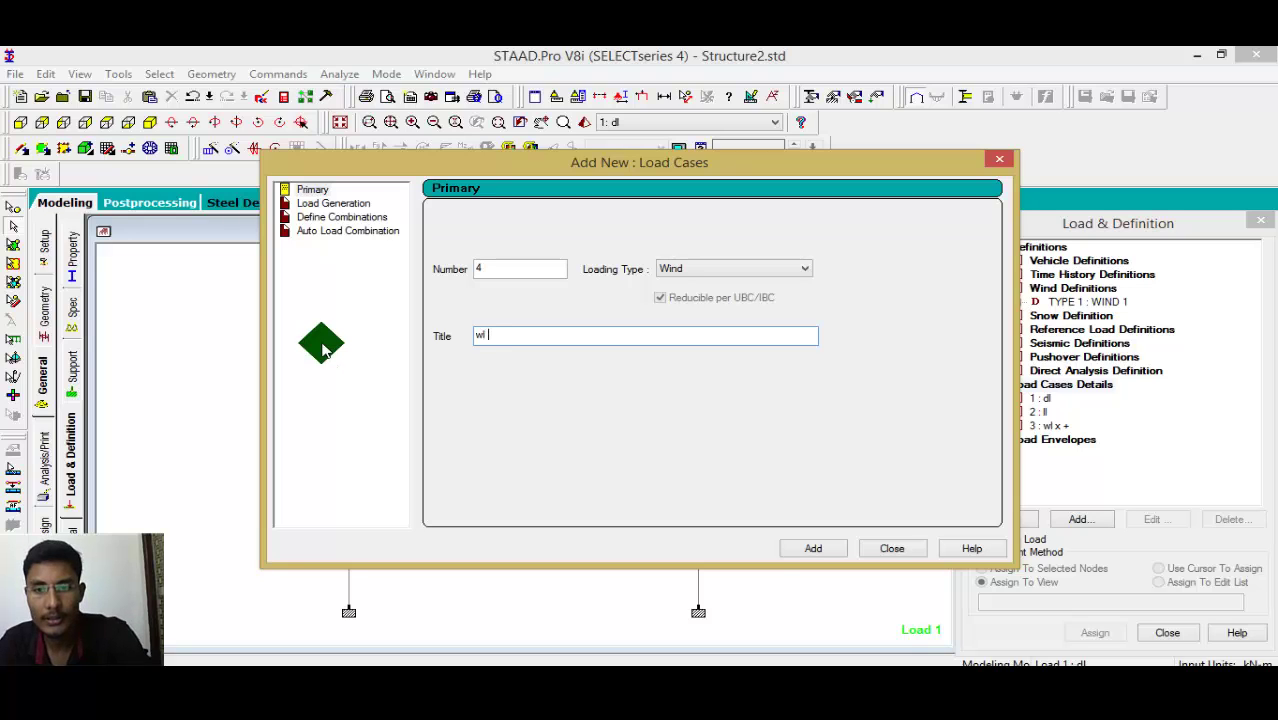
{"action": "left_click", "coordinate": [813, 548]}
Add Wind load cases 5 and 6 titled wl z + and wl z -, and finish adding load cases.
{"action": "left_click_drag", "start_coordinate": [563, 337], "coordinate": [383, 345]}
{"action": "type", "text": "wl z"}
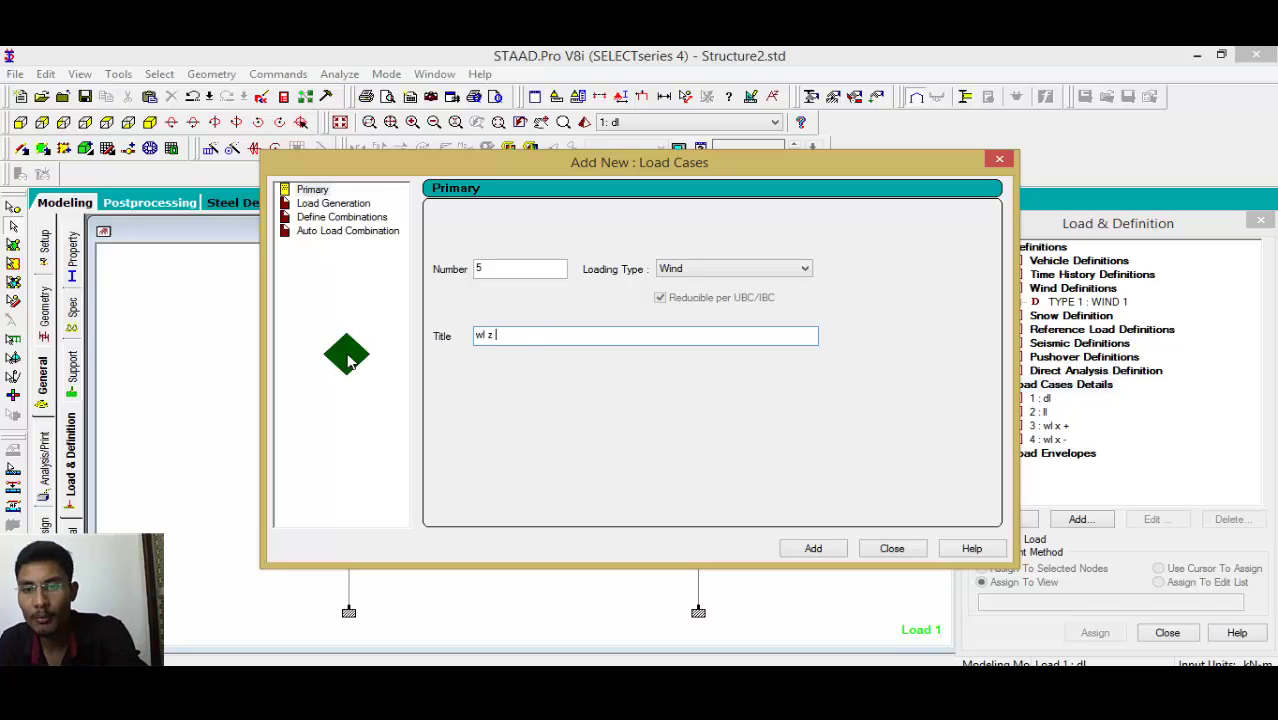
{"action": "type", "text": " +"}
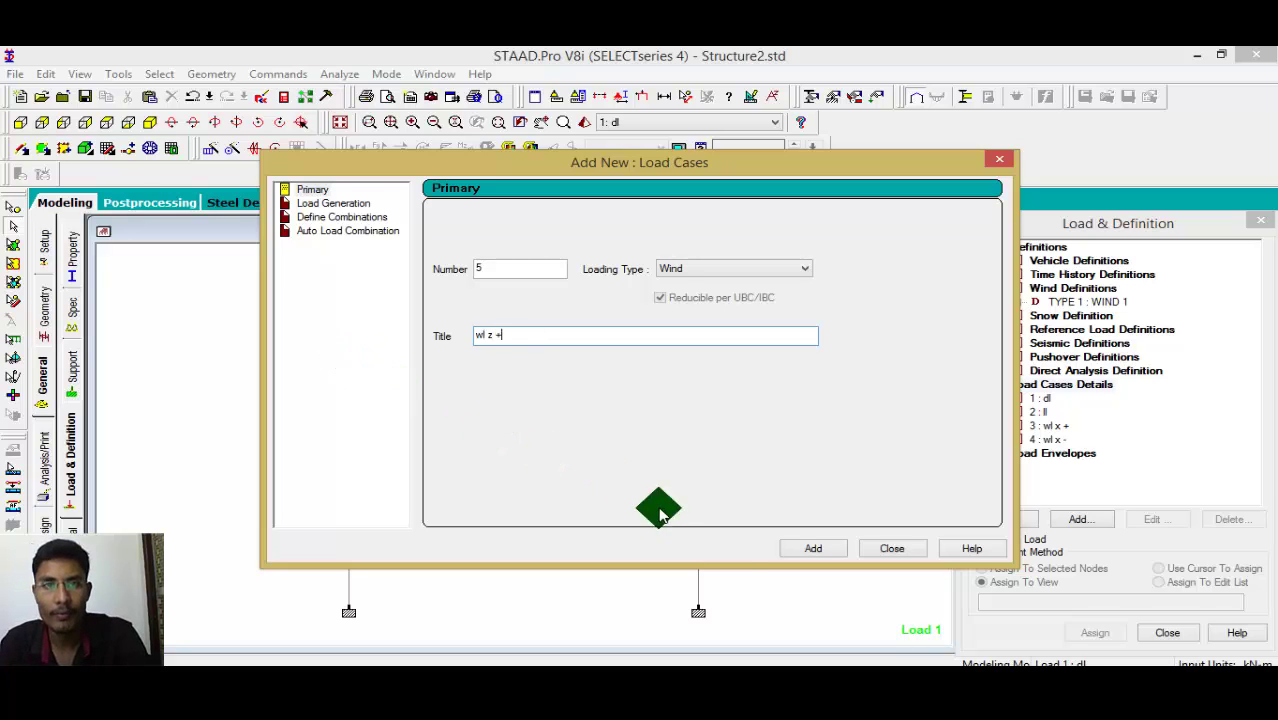
{"action": "left_click", "coordinate": [806, 548]}
{"action": "left_click_drag", "start_coordinate": [475, 337], "coordinate": [563, 340]}
{"action": "key", "text": "BackSpace"}
{"action": "type", "text": "w"}
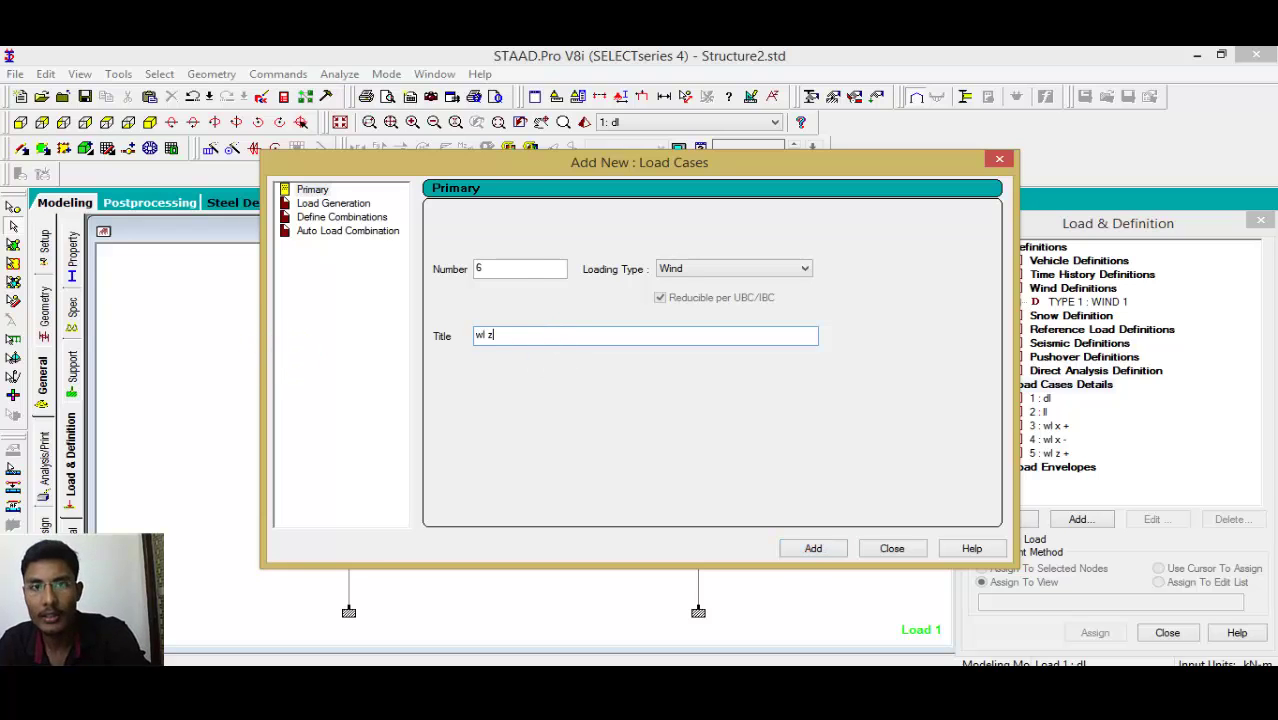
{"action": "left_click", "coordinate": [790, 548]}
{"action": "left_click", "coordinate": [882, 548]}
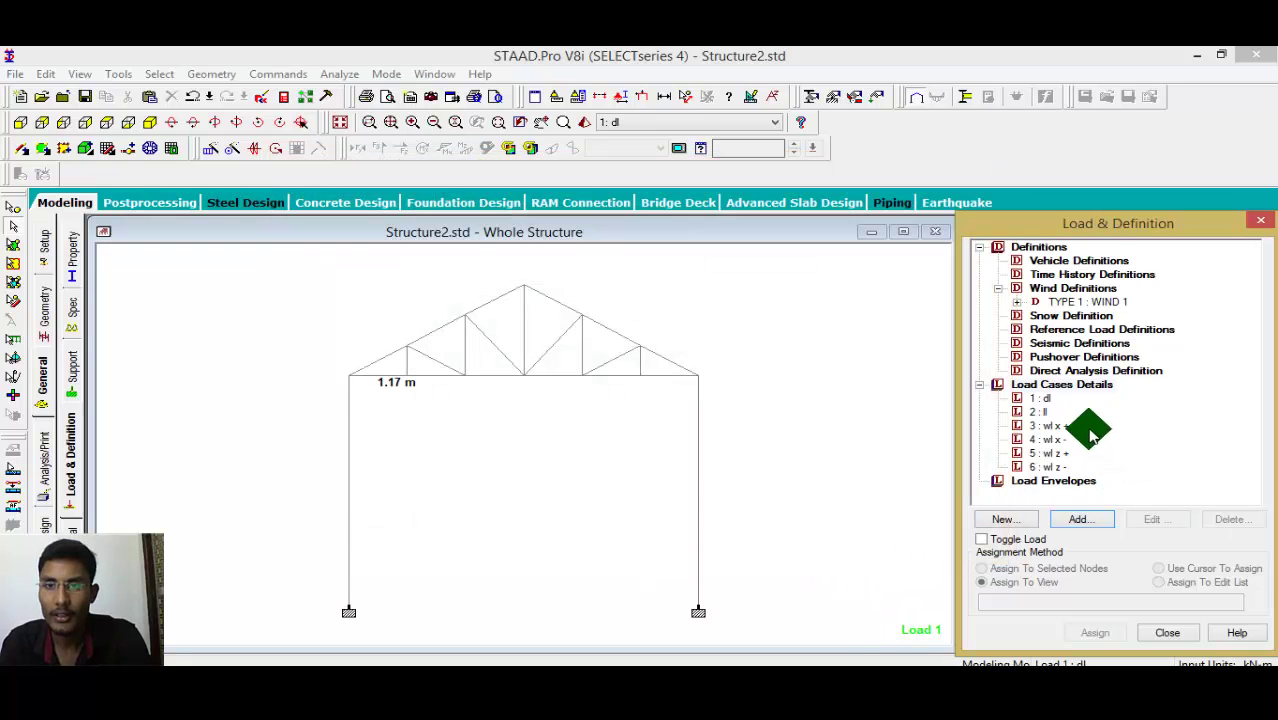
Add a selfweight load in the Y direction with factor -1 to load case dl.
{"action": "left_click", "coordinate": [1040, 398]}
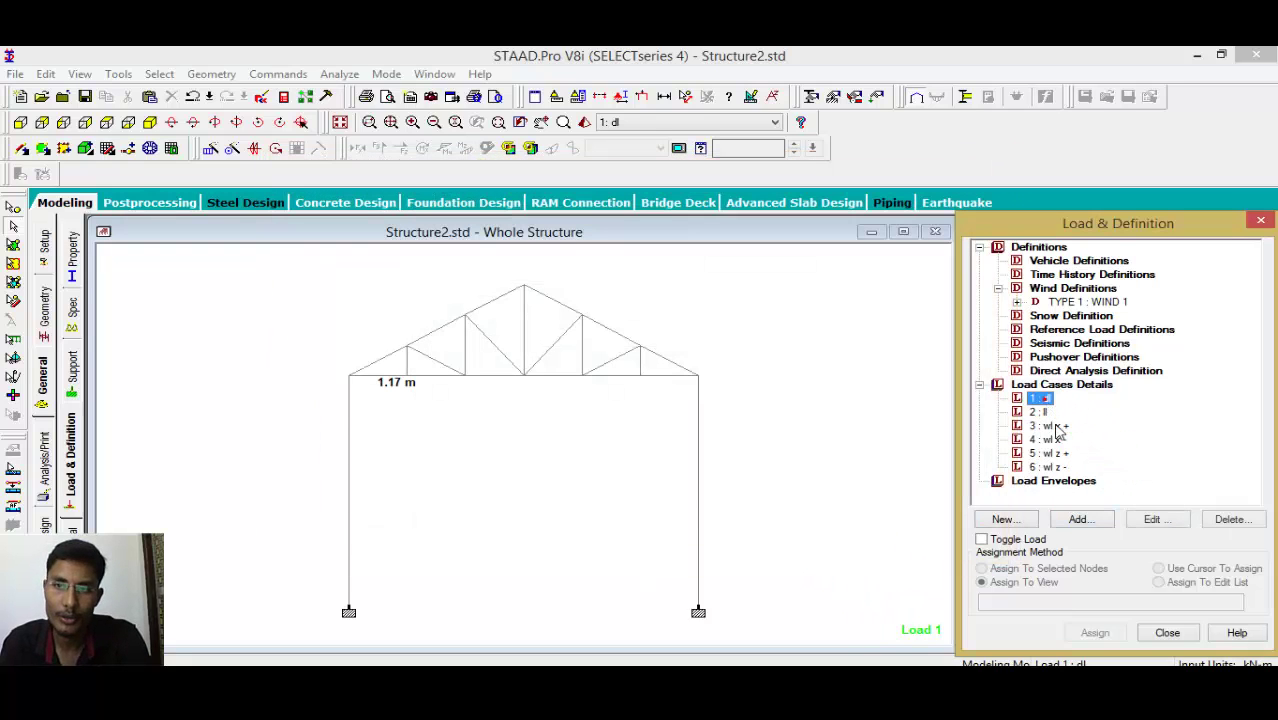
{"action": "left_click", "coordinate": [1088, 519]}
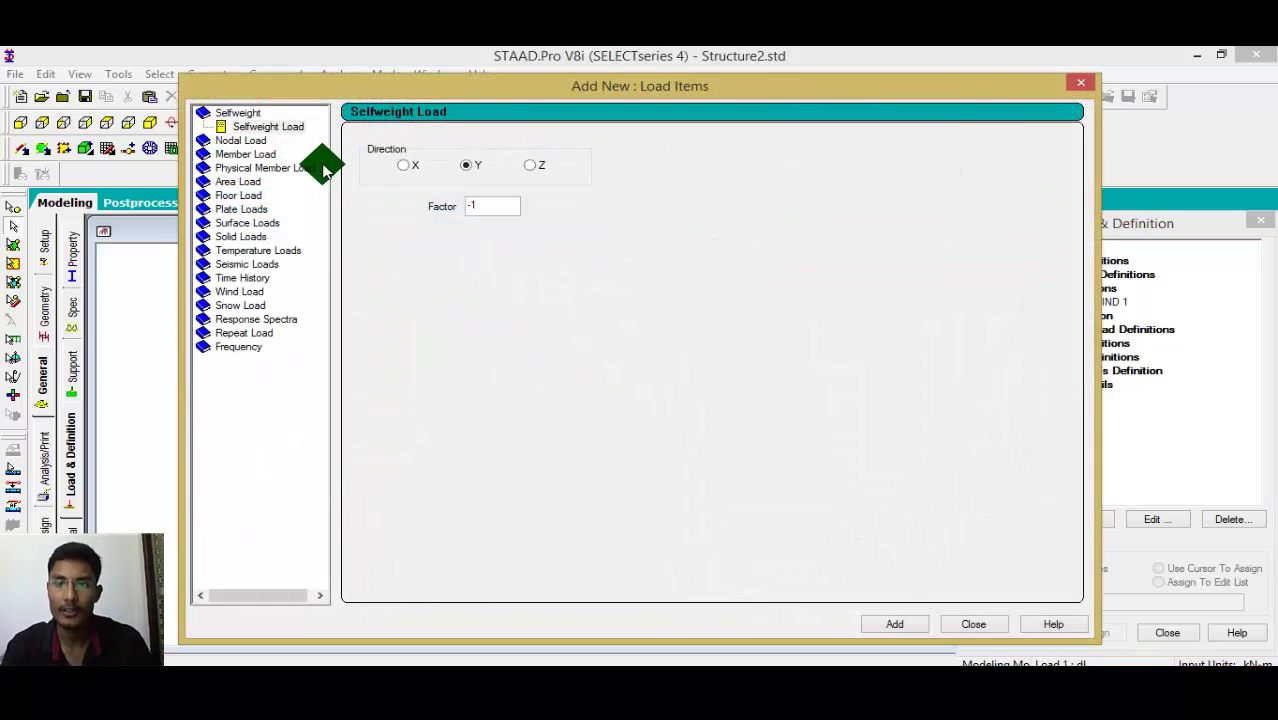
{"action": "left_click", "coordinate": [906, 626]}
Add a uniform member force of -12 kN/m in the GY direction to load case dl.
{"action": "left_click", "coordinate": [260, 155]}
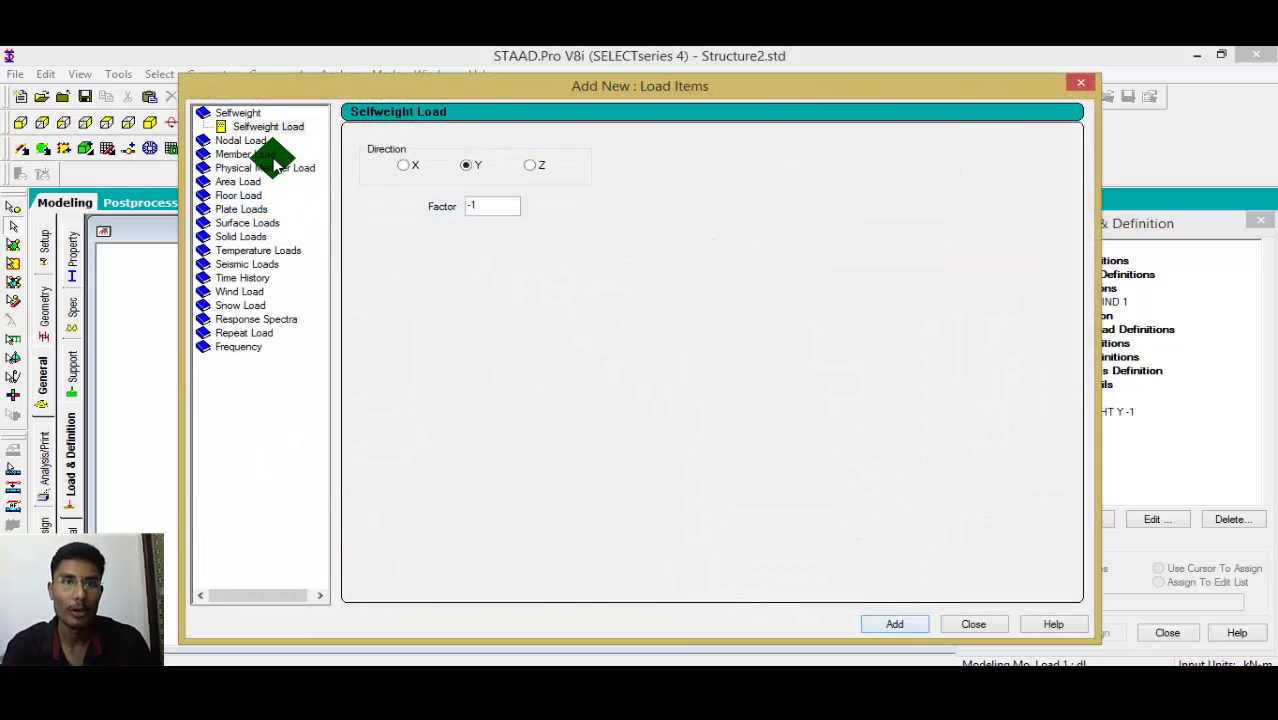
{"action": "left_click", "coordinate": [536, 184]}
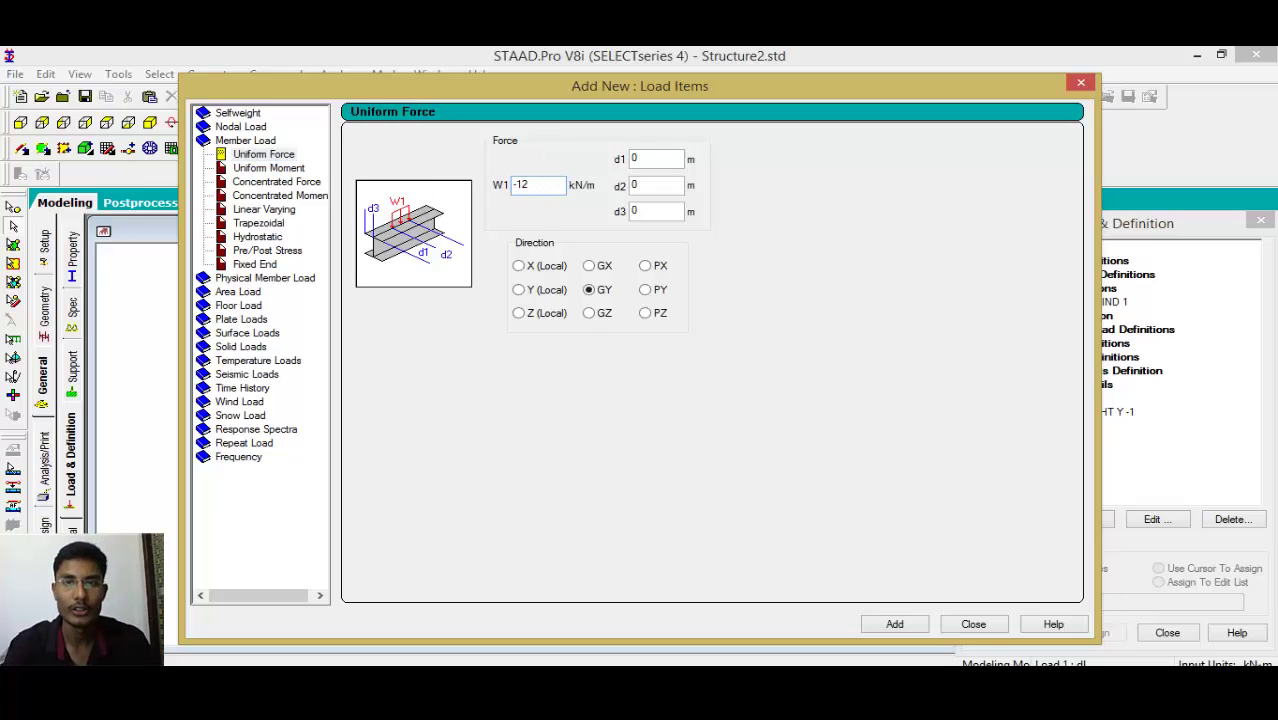
{"action": "left_click", "coordinate": [898, 624]}
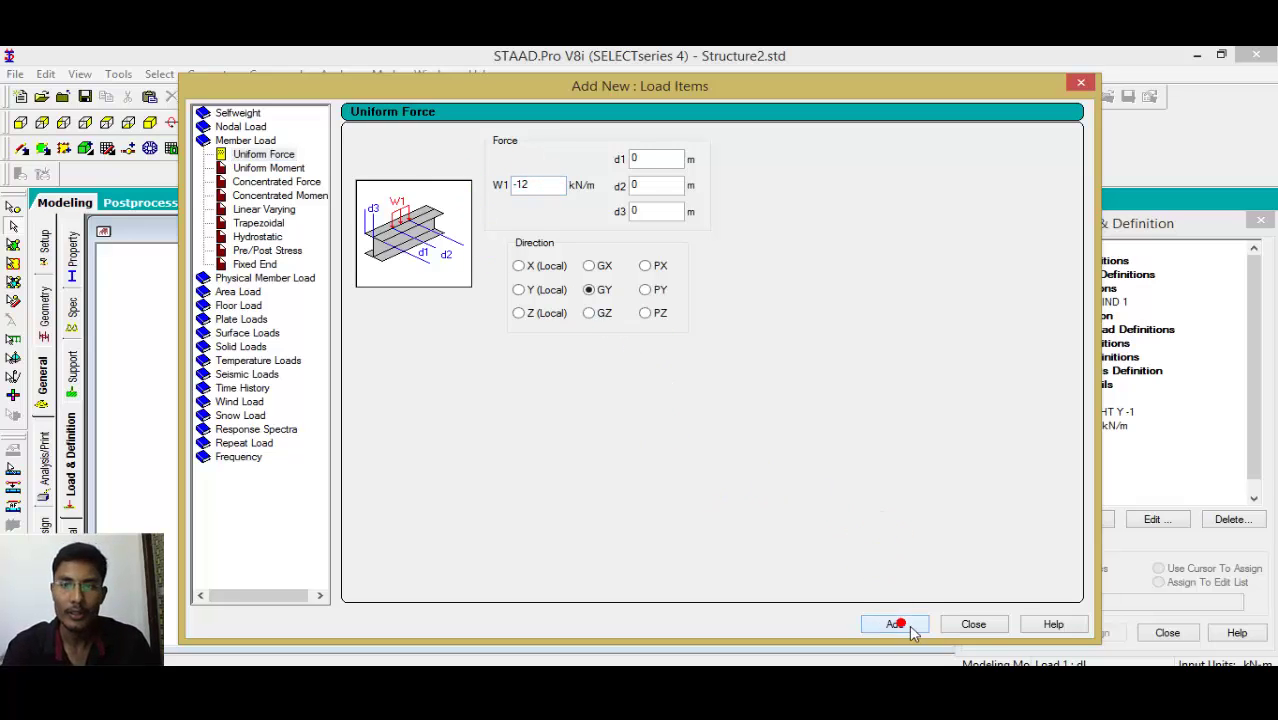
{"action": "left_click", "coordinate": [971, 622]}
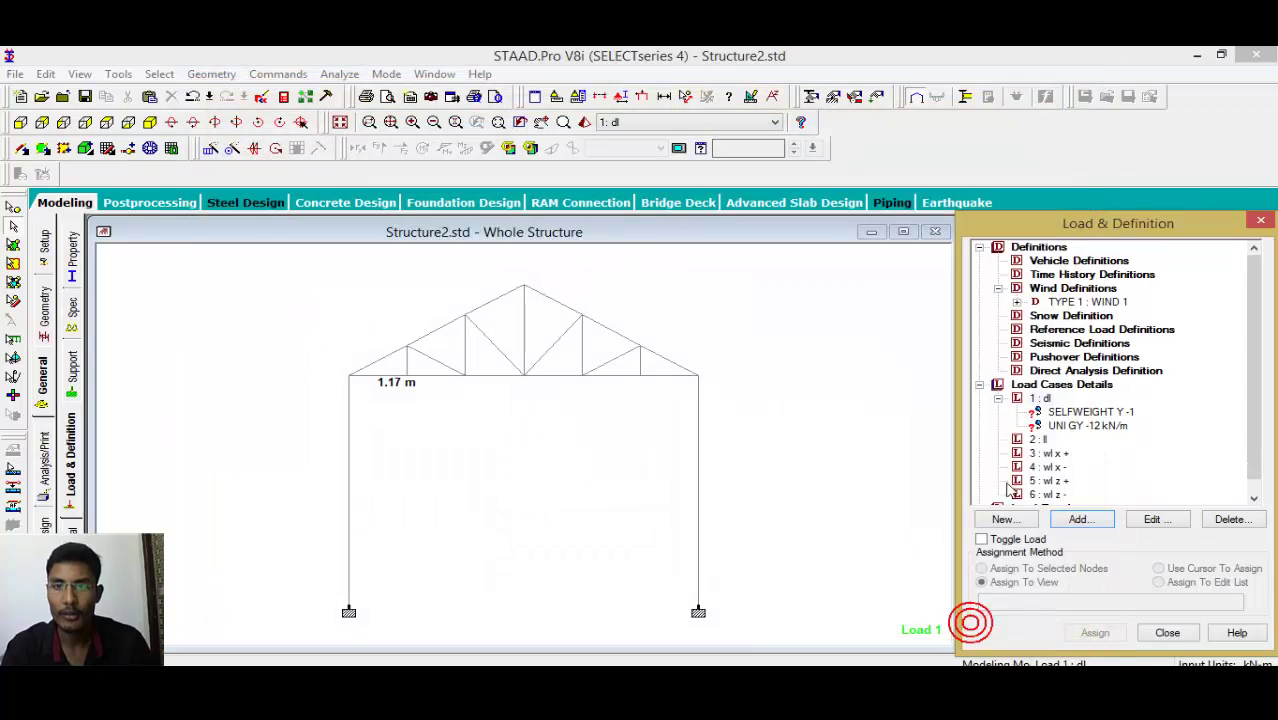
Add a uniform member force of -2 kN/m in the GY direction to load case ll.
{"action": "left_click", "coordinate": [1038, 440]}
{"action": "left_click", "coordinate": [1080, 520]}
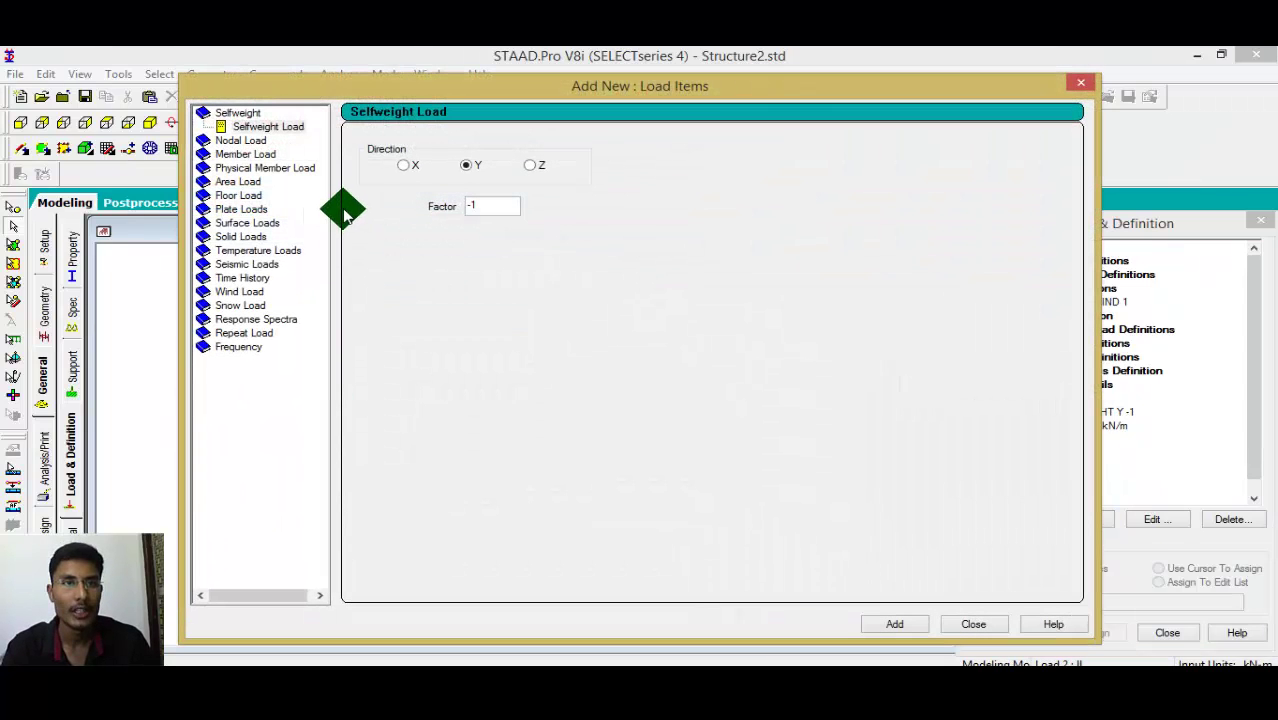
{"action": "left_click", "coordinate": [243, 155]}
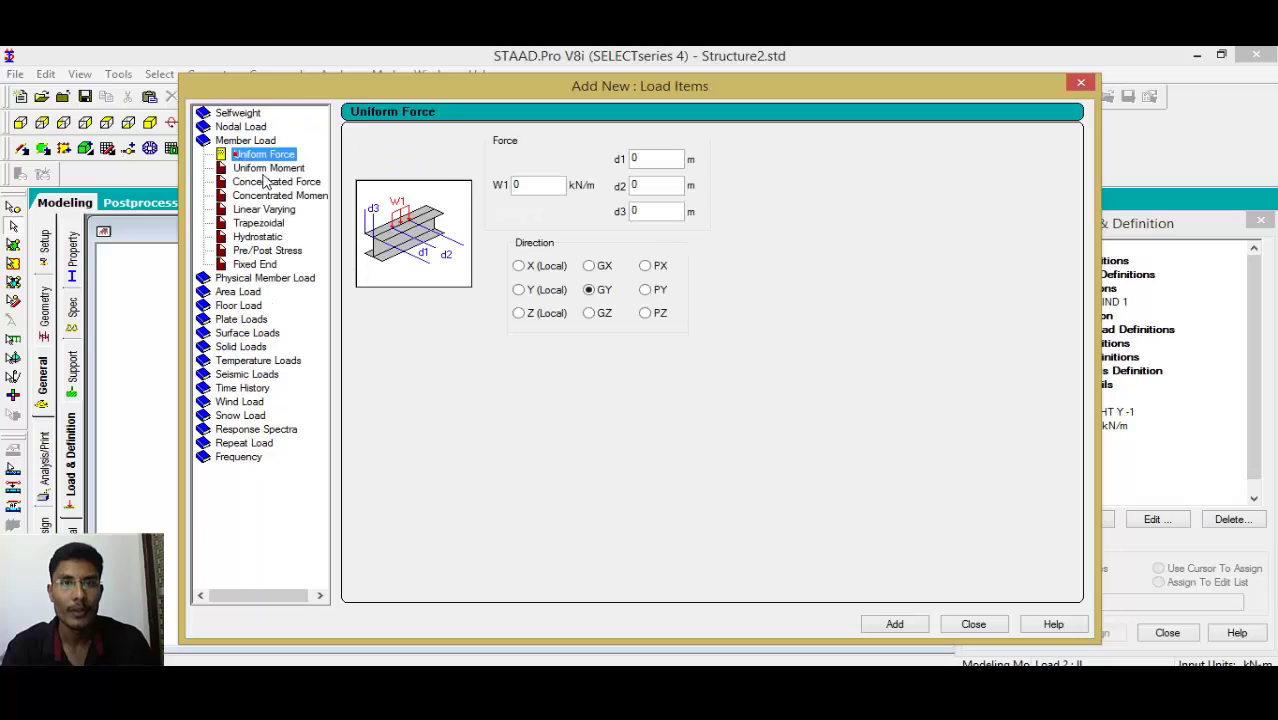
{"action": "double_click", "coordinate": [530, 185]}
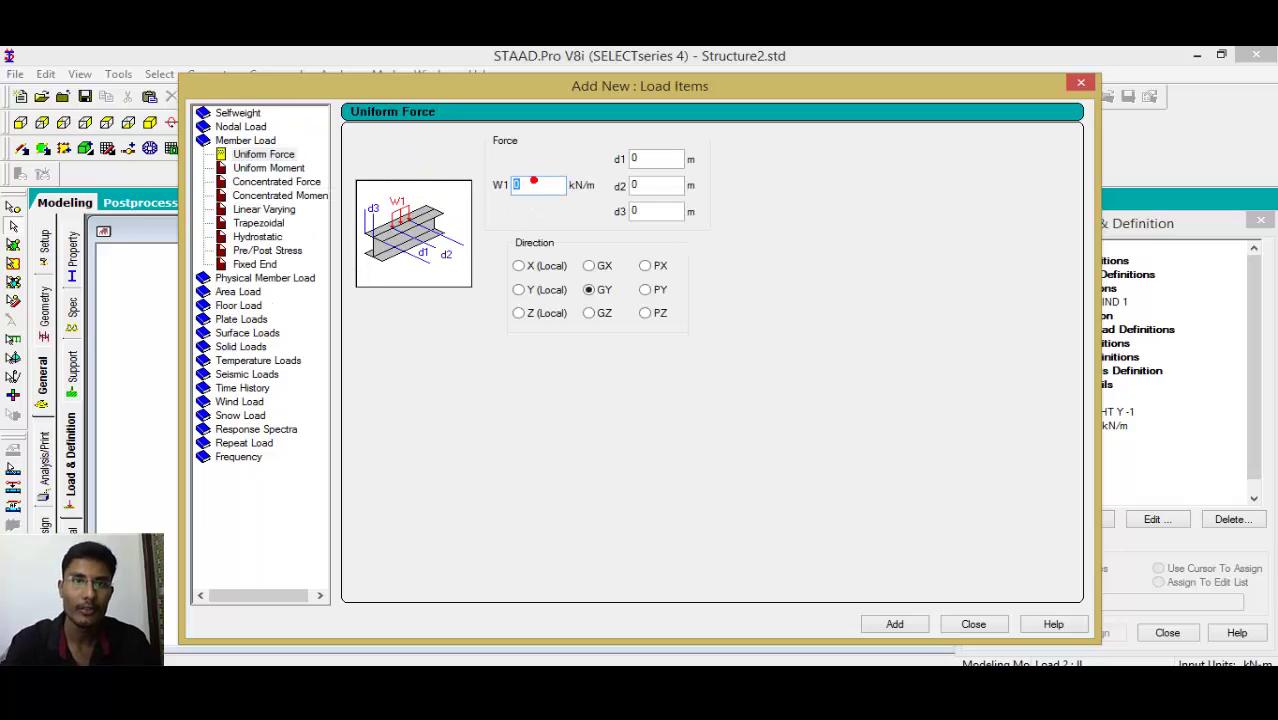
{"action": "type", "text": "-6"}
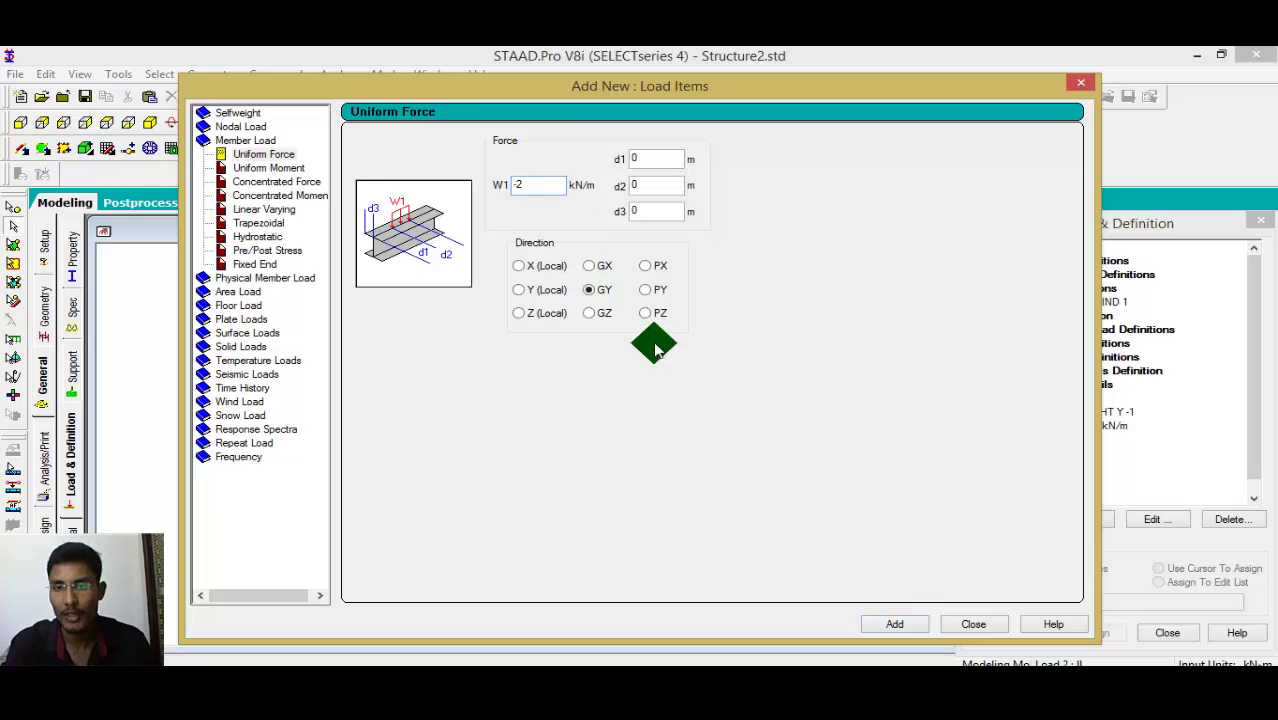
{"action": "left_click", "coordinate": [903, 623]}
{"action": "left_click", "coordinate": [955, 628]}
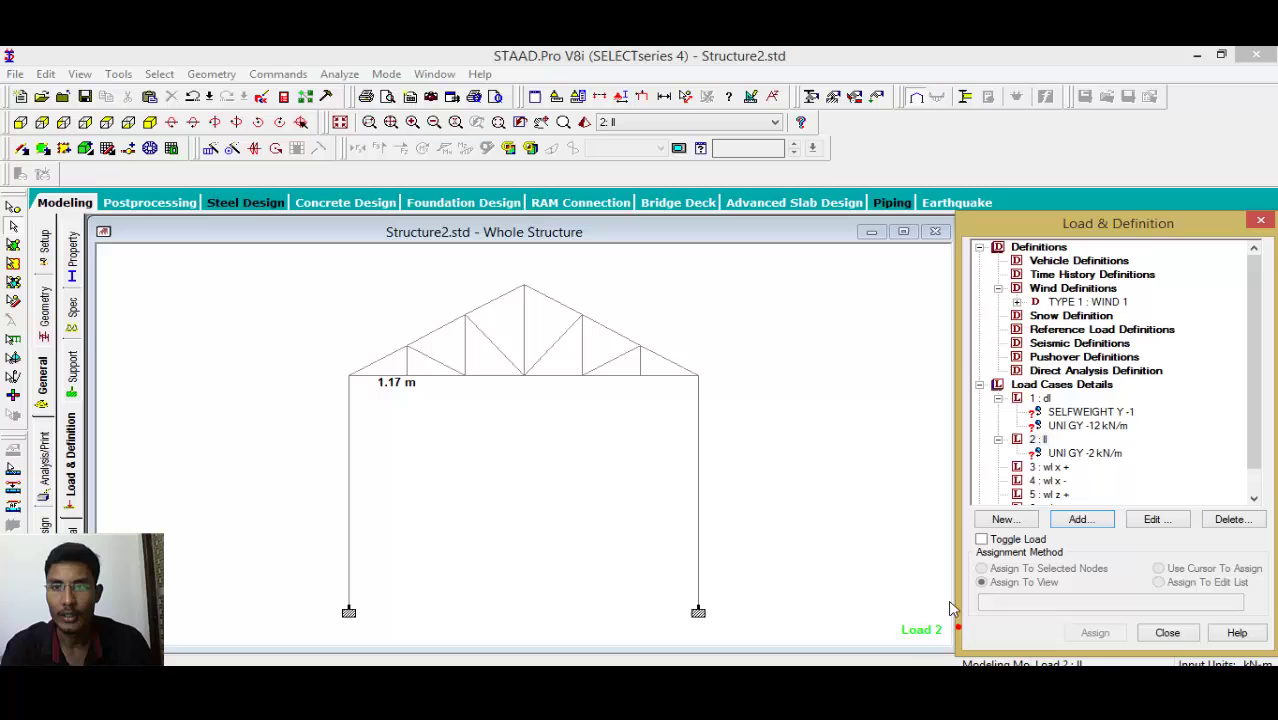
{"action": "left_click", "coordinate": [1048, 467]}
{"action": "left_click", "coordinate": [1078, 520]}
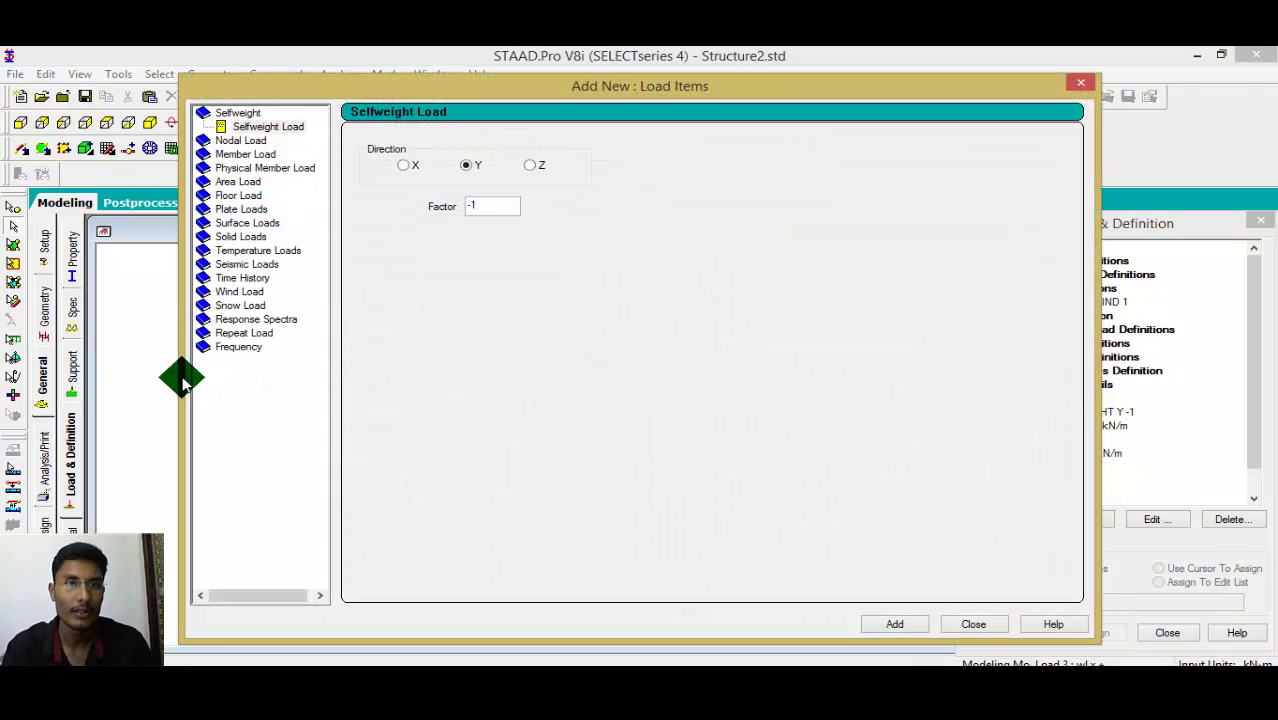
{"action": "left_click", "coordinate": [236, 294]}
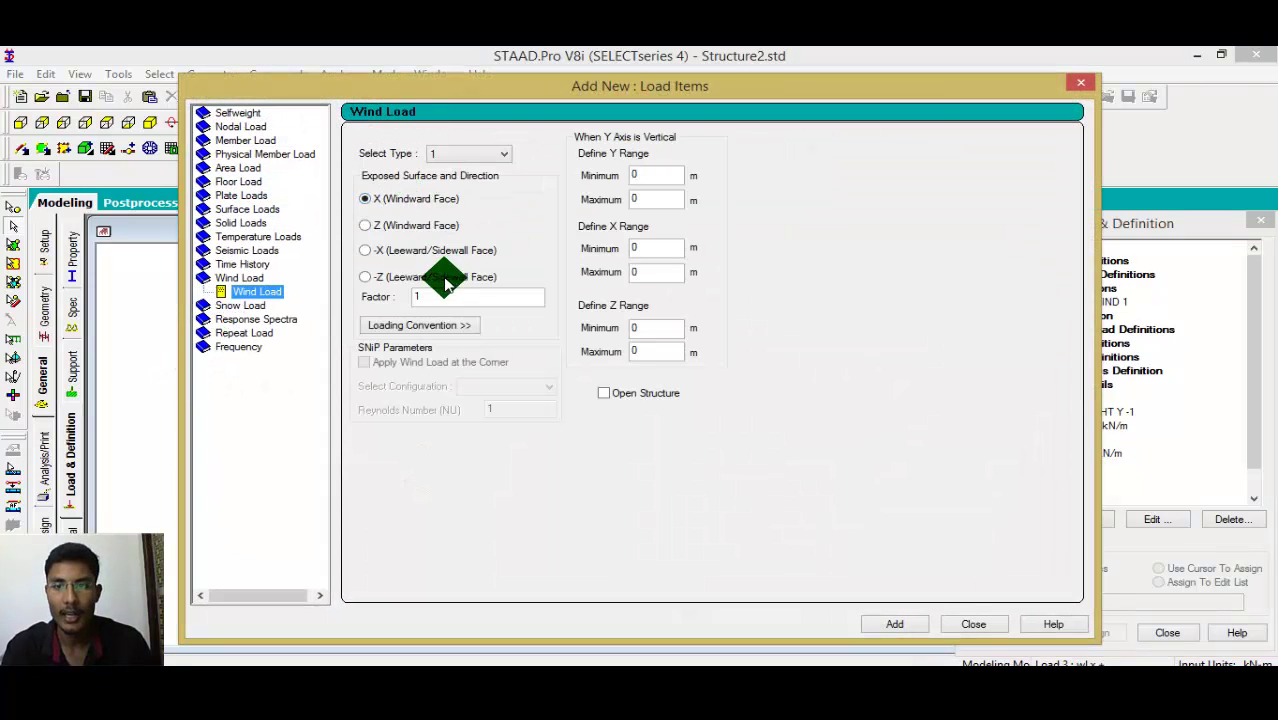
{"action": "left_click", "coordinate": [970, 630]}
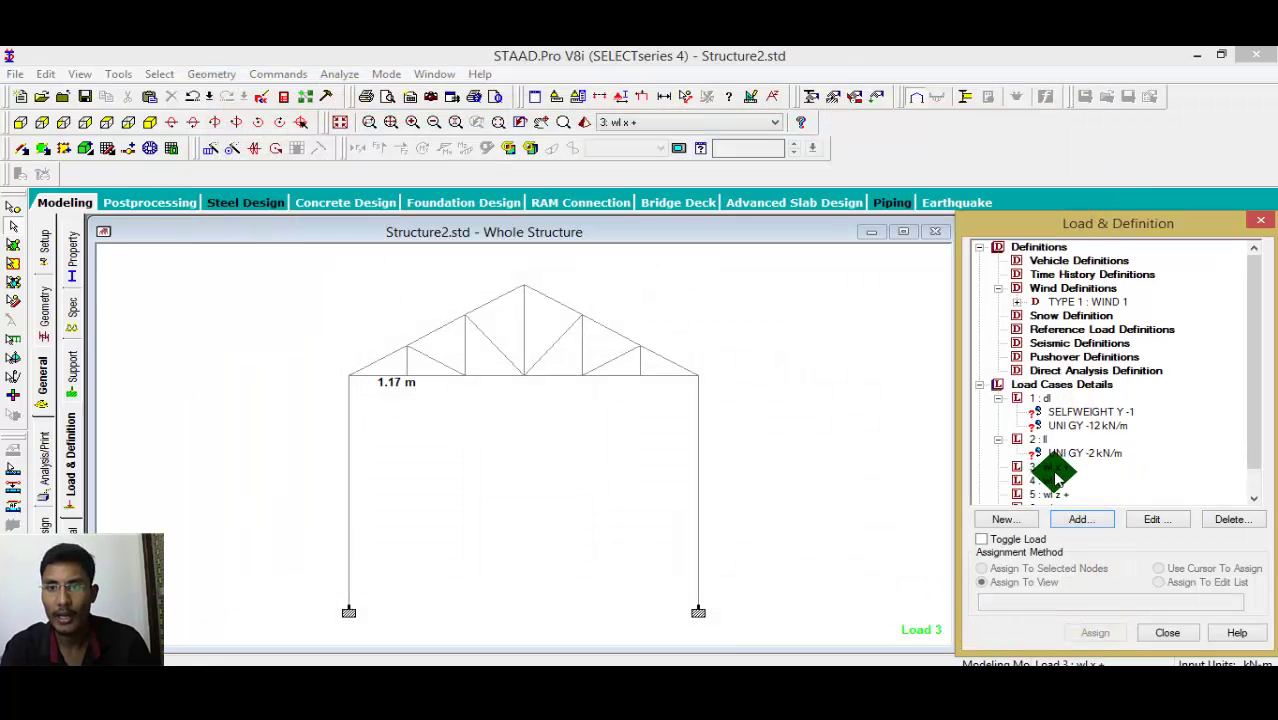
Add a type 1 wind load on the X windward face with factor 1 to load case wl x +.
{"action": "left_click", "coordinate": [1078, 519]}
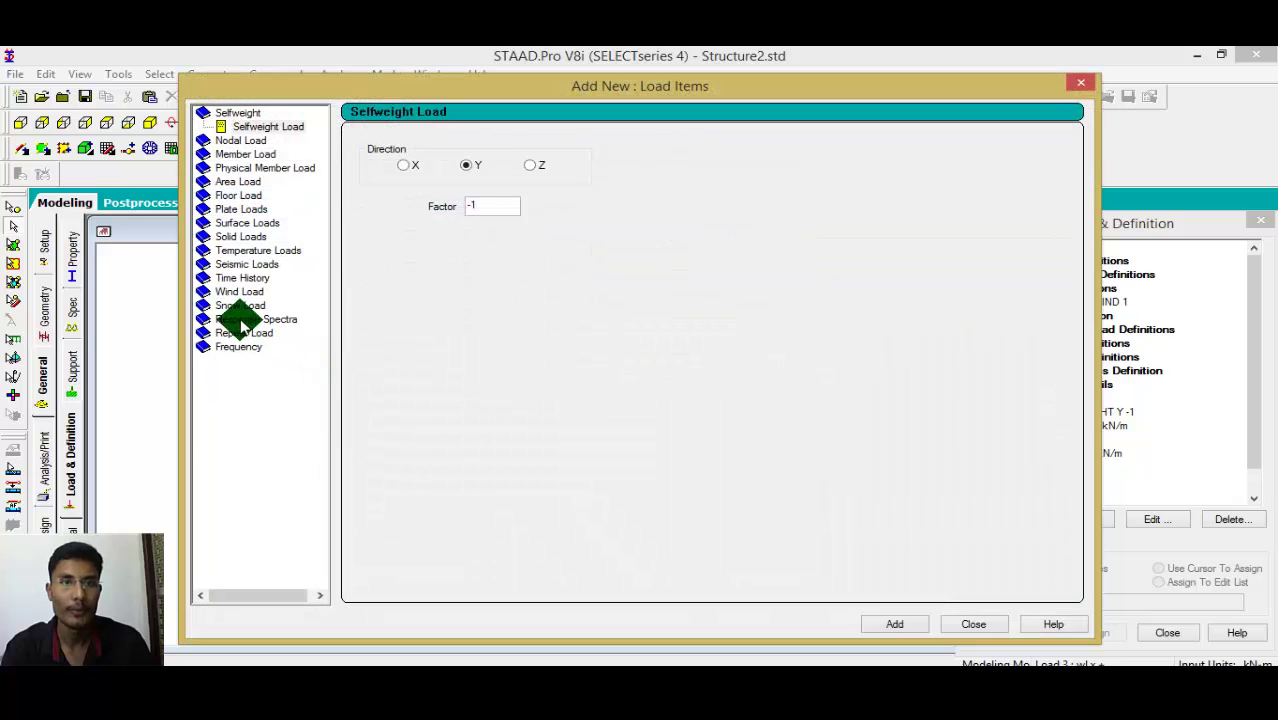
{"action": "left_click", "coordinate": [239, 291]}
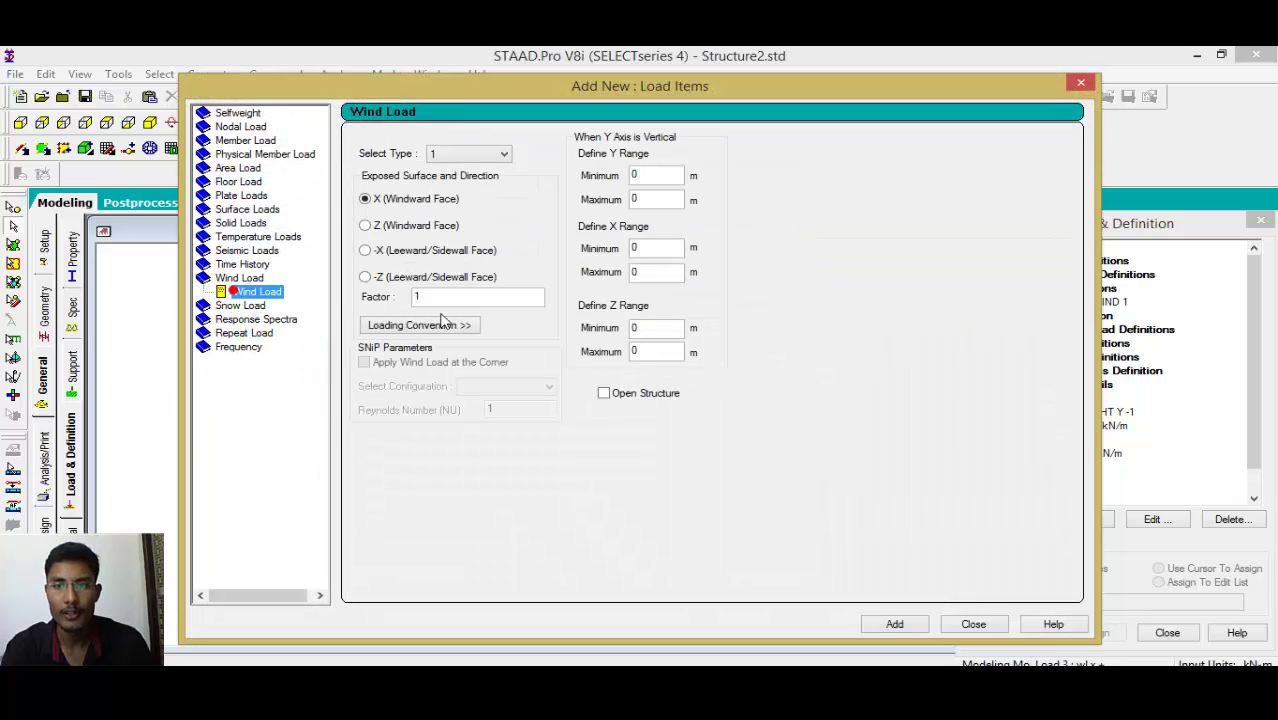
{"action": "left_click", "coordinate": [912, 626]}
{"action": "left_click", "coordinate": [970, 622]}
Add a type 1 wind load on the X windward face with factor -1 to load case wl x -.
{"action": "left_click_drag", "start_coordinate": [1250, 383], "coordinate": [1260, 433]}
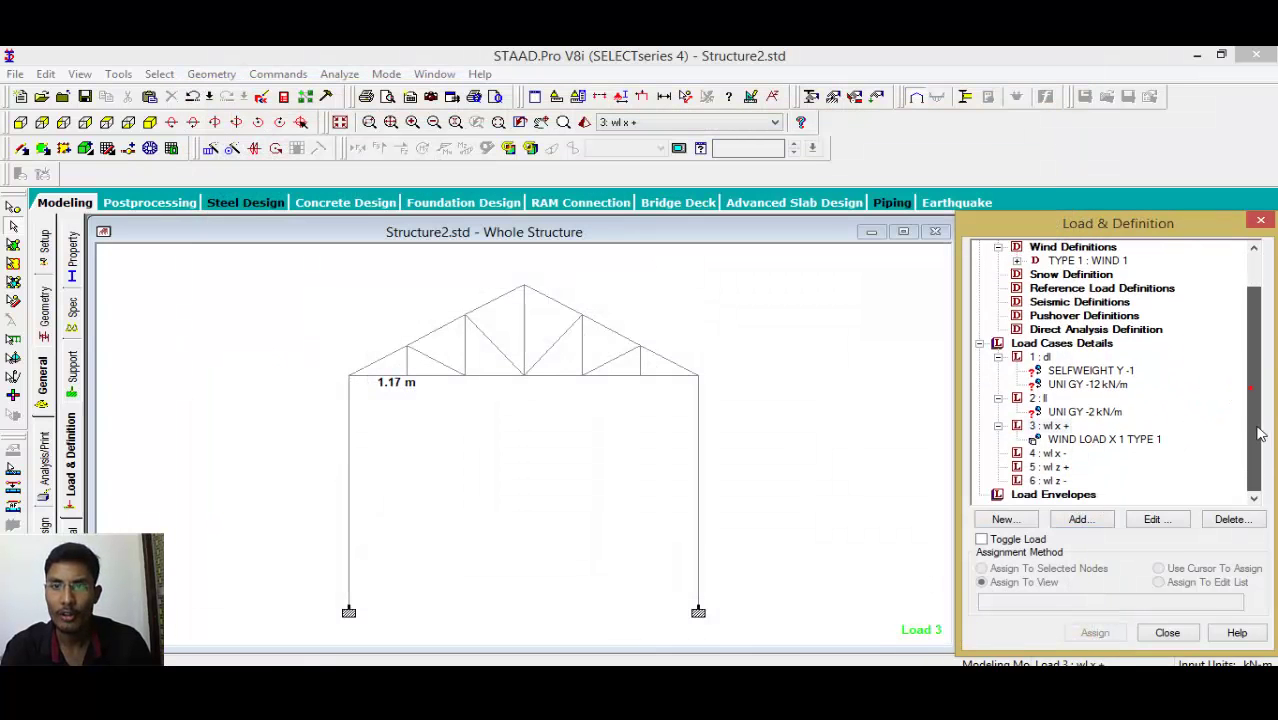
{"action": "left_click", "coordinate": [1048, 453]}
{"action": "left_click", "coordinate": [1078, 526]}
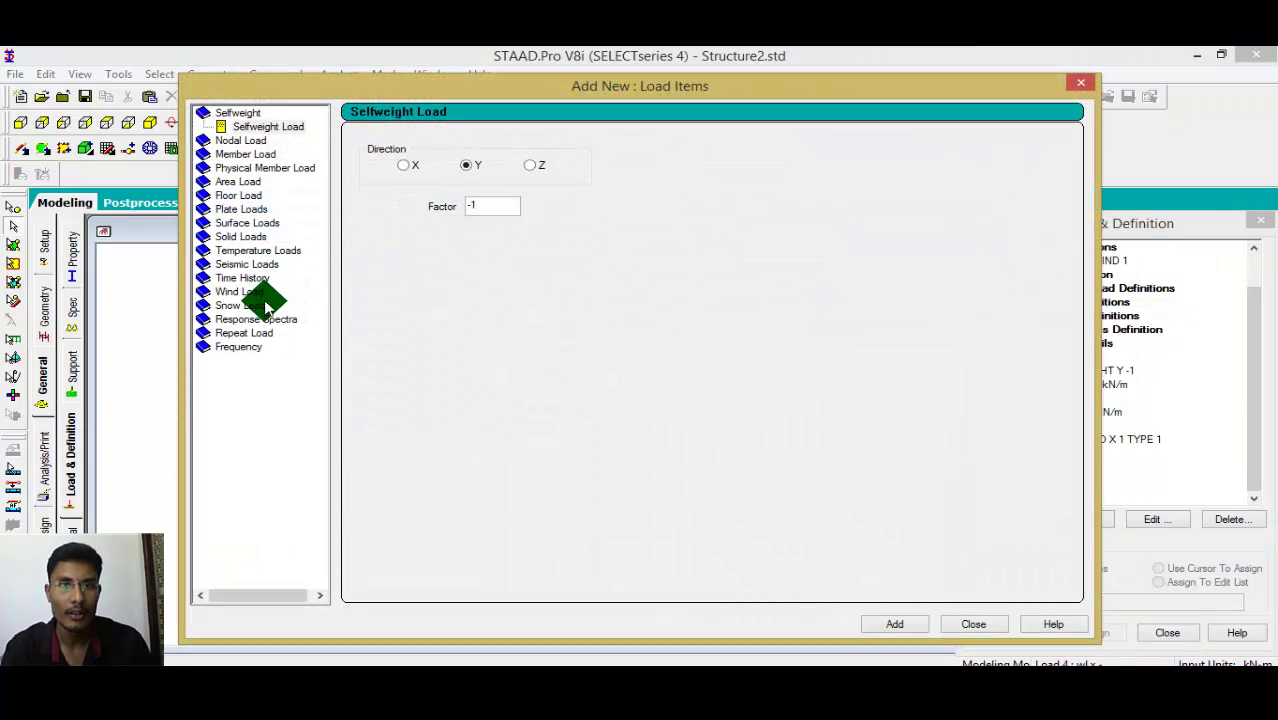
{"action": "left_click", "coordinate": [242, 278]}
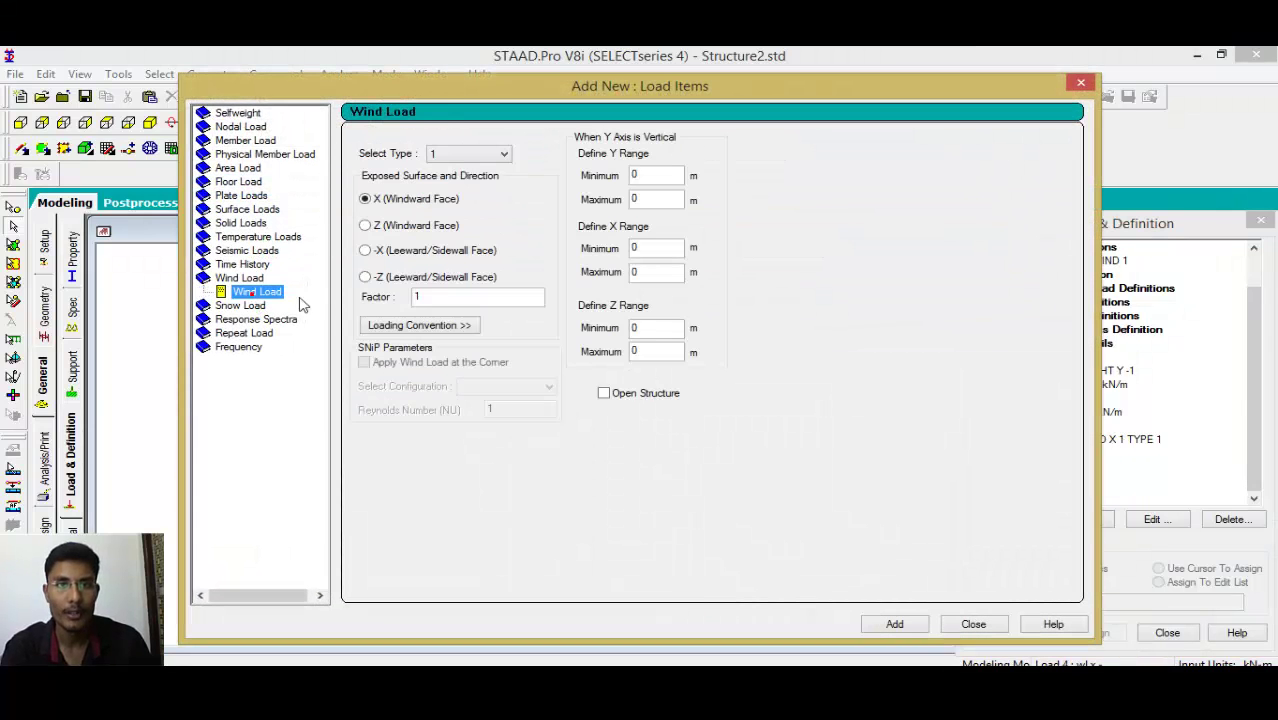
{"action": "left_click", "coordinate": [437, 296]}
{"action": "left_click", "coordinate": [446, 290]}
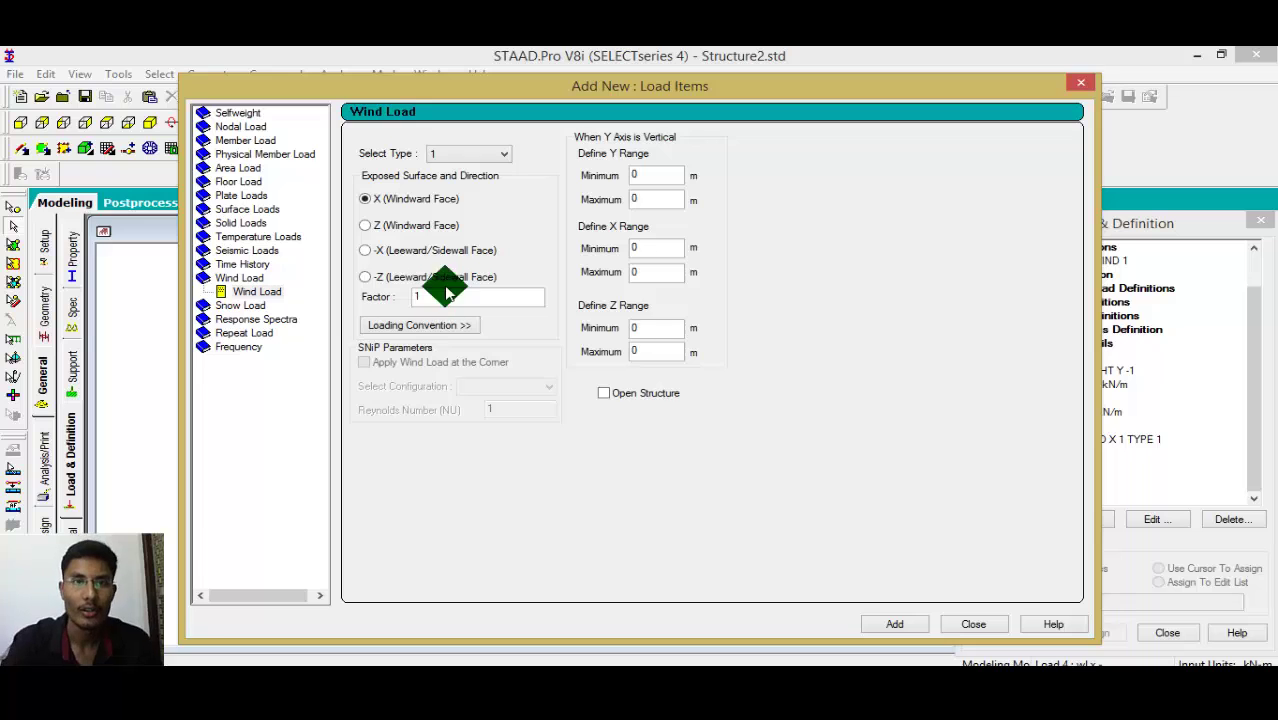
{"action": "type", "text": "-"}
{"action": "left_click", "coordinate": [894, 624]}
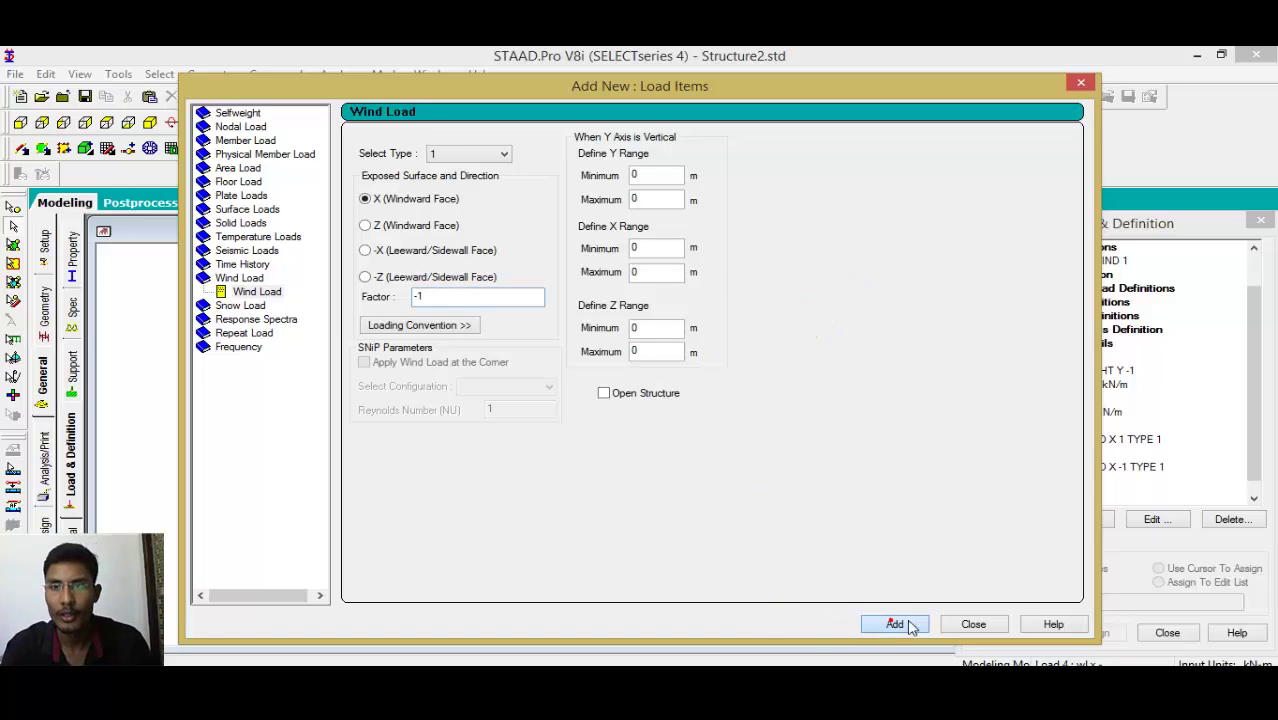
{"action": "left_click", "coordinate": [973, 624]}
Add a type 1 wind load on the Z windward face with factor 1 to load case wl z +.
{"action": "left_click", "coordinate": [1048, 490]}
{"action": "left_click", "coordinate": [1081, 519]}
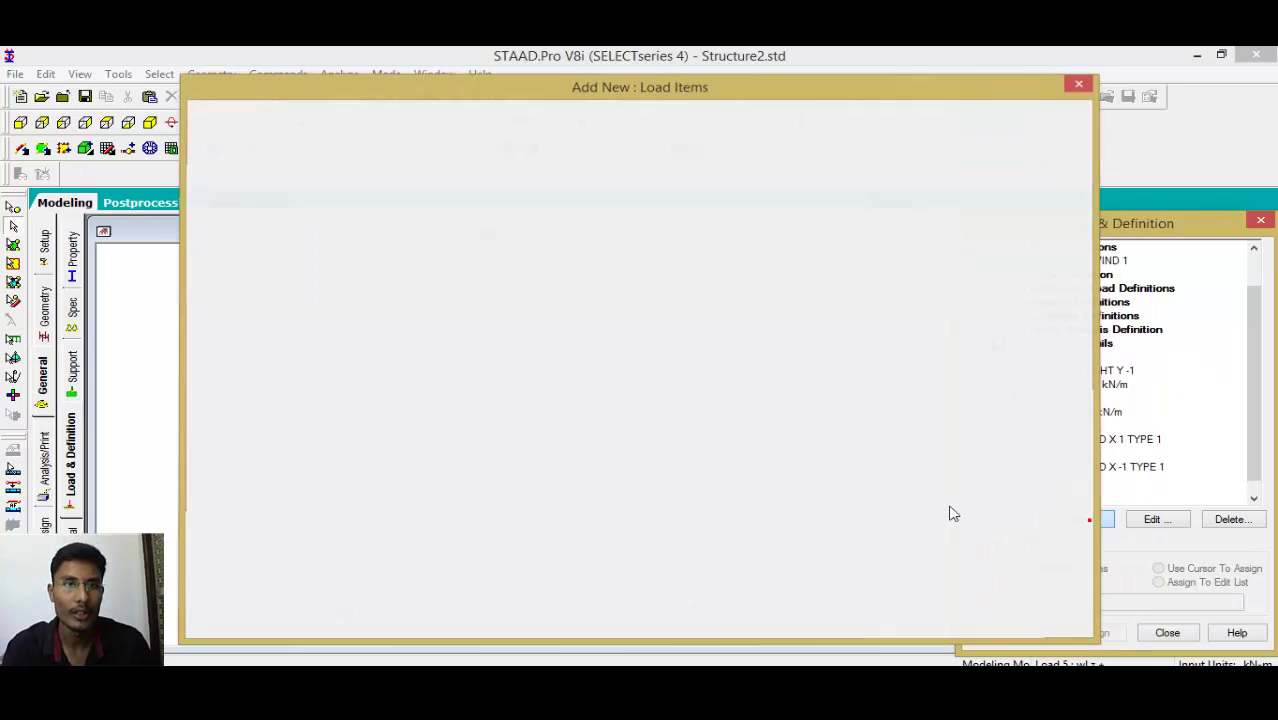
{"action": "left_click", "coordinate": [240, 291]}
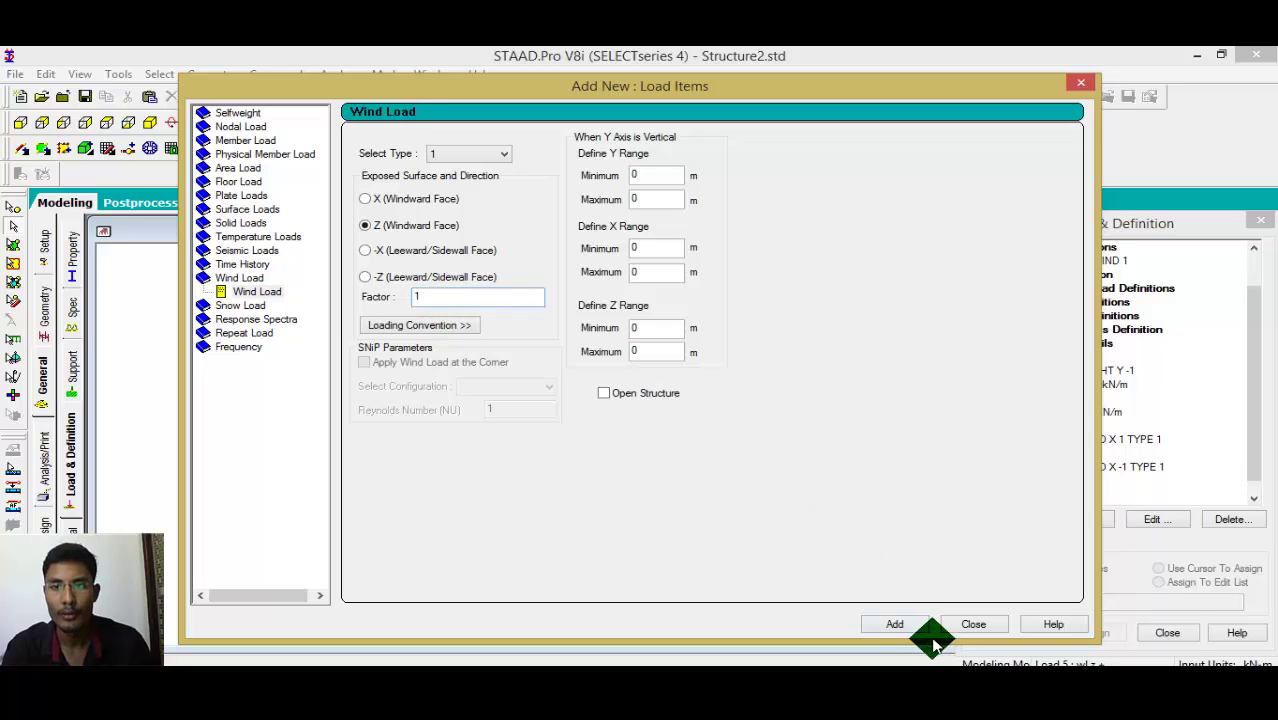
{"action": "left_click", "coordinate": [895, 624]}
{"action": "left_click", "coordinate": [973, 624]}
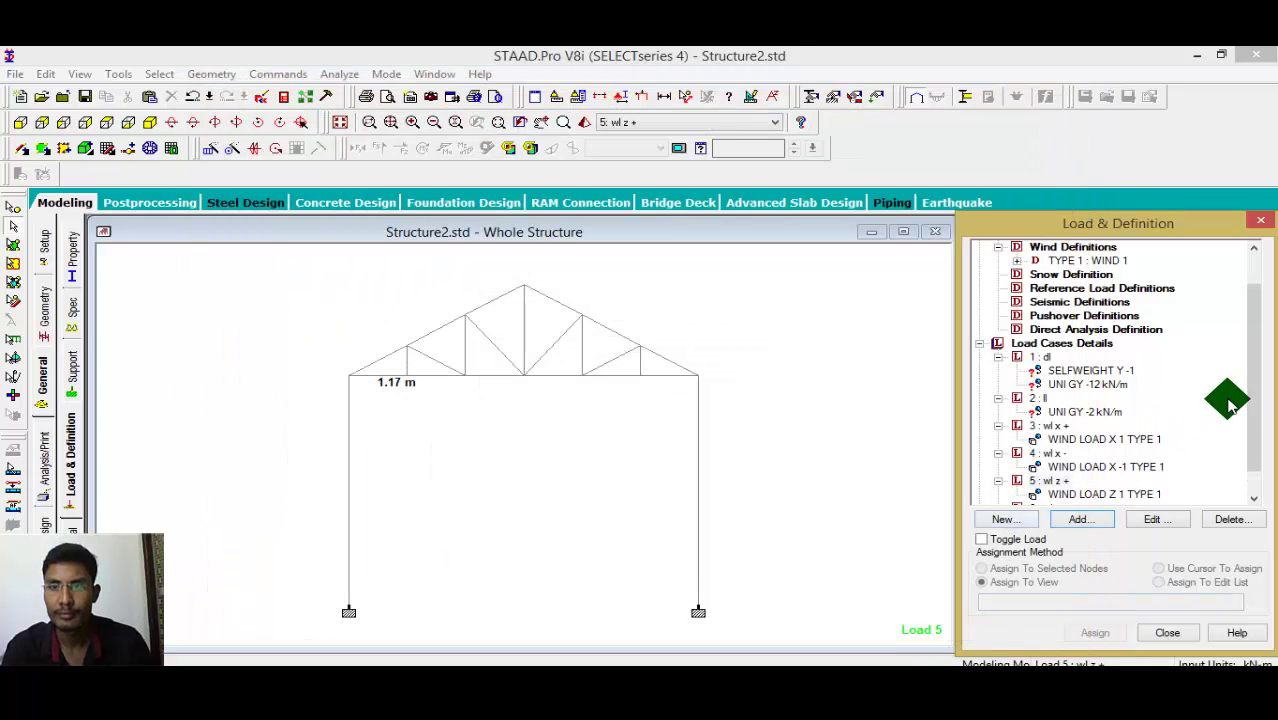
Add a type 1 wind load on the Z windward face with factor -1 to load case wl z -.
{"action": "scroll", "coordinate": [1227, 400], "scroll_direction": "down", "scroll_amount": 1}
{"action": "left_click", "coordinate": [1047, 481]}
{"action": "left_click", "coordinate": [1075, 519]}
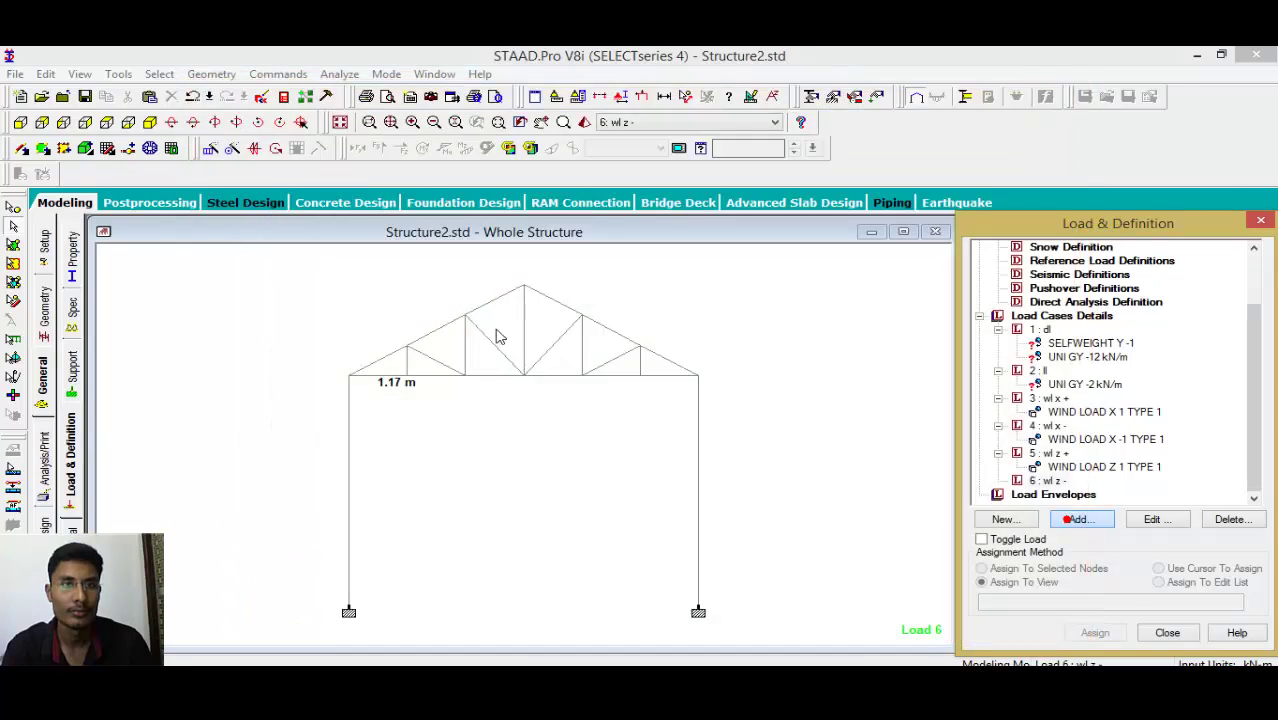
{"action": "left_click", "coordinate": [240, 278]}
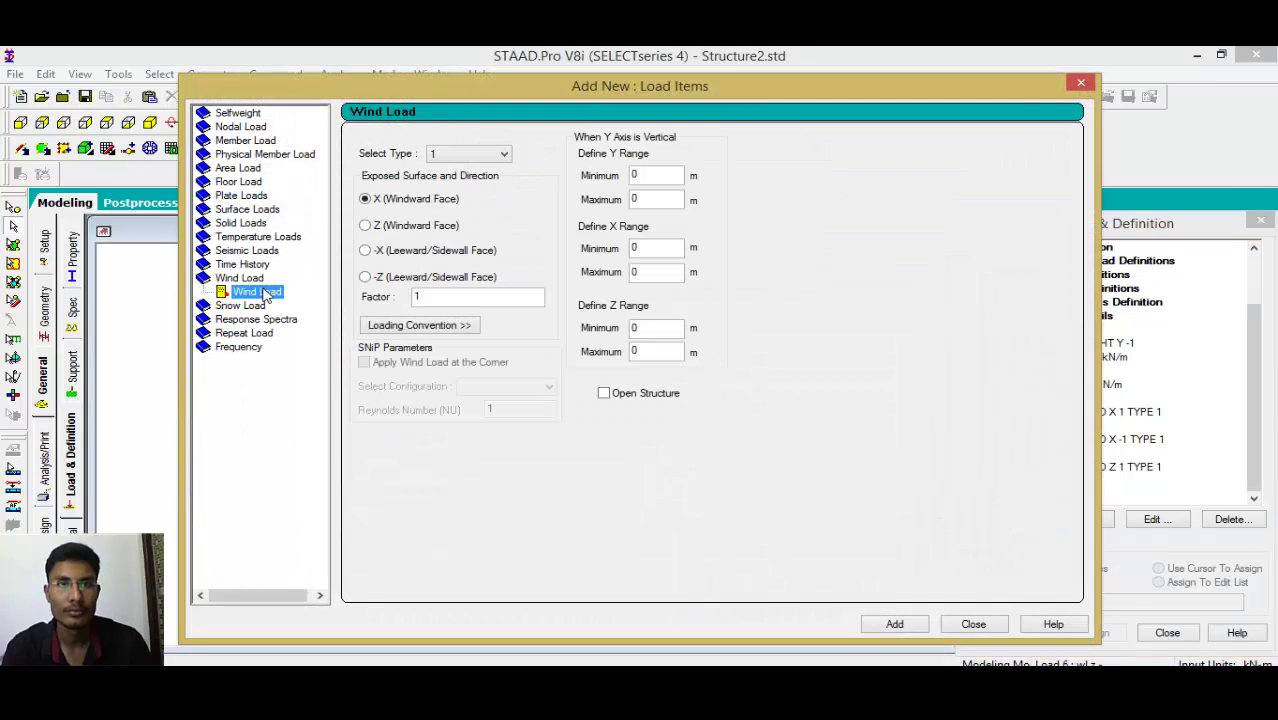
{"action": "left_click", "coordinate": [396, 228]}
{"action": "double_click", "coordinate": [441, 296]}
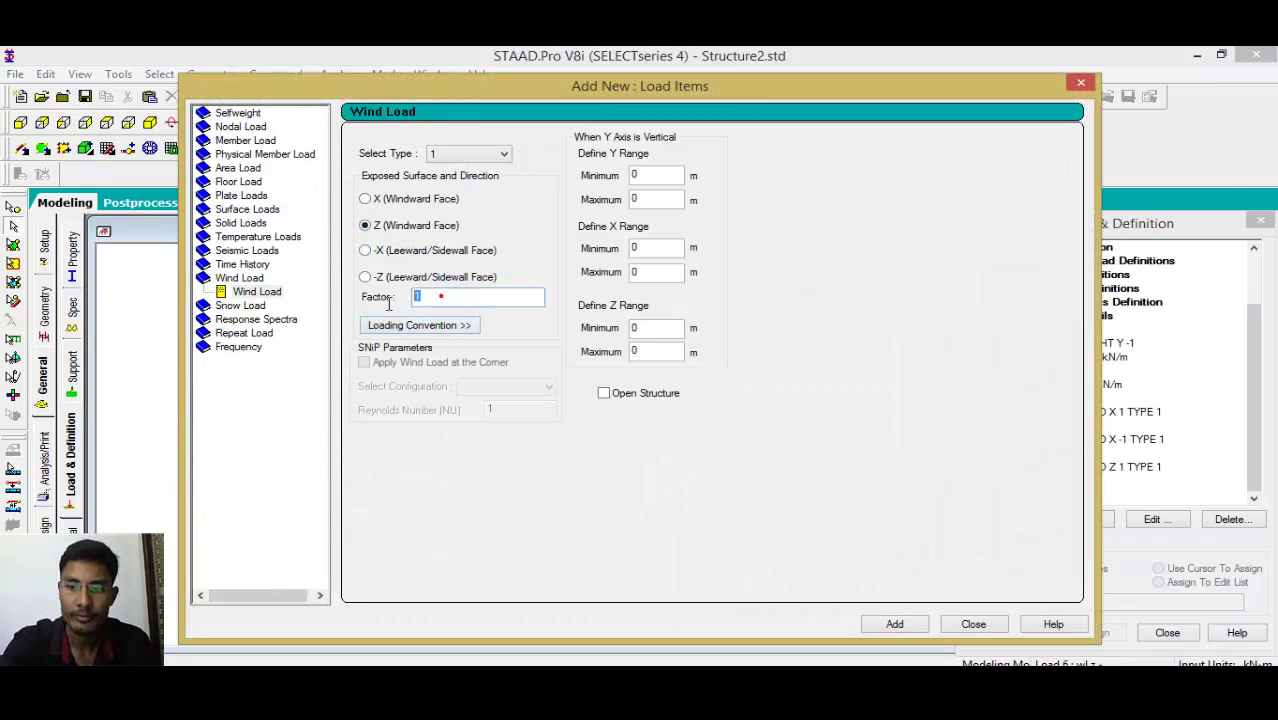
{"action": "type", "text": "-1"}
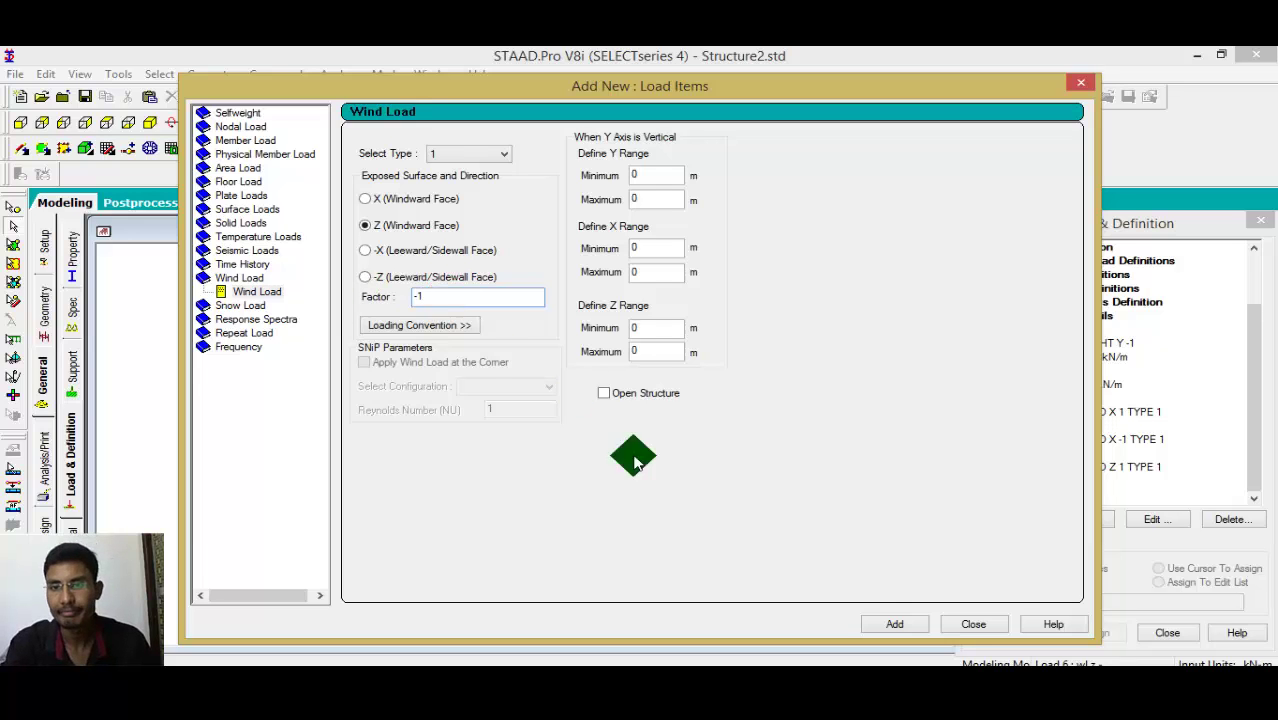
{"action": "left_click", "coordinate": [886, 622]}
{"action": "left_click", "coordinate": [975, 625]}
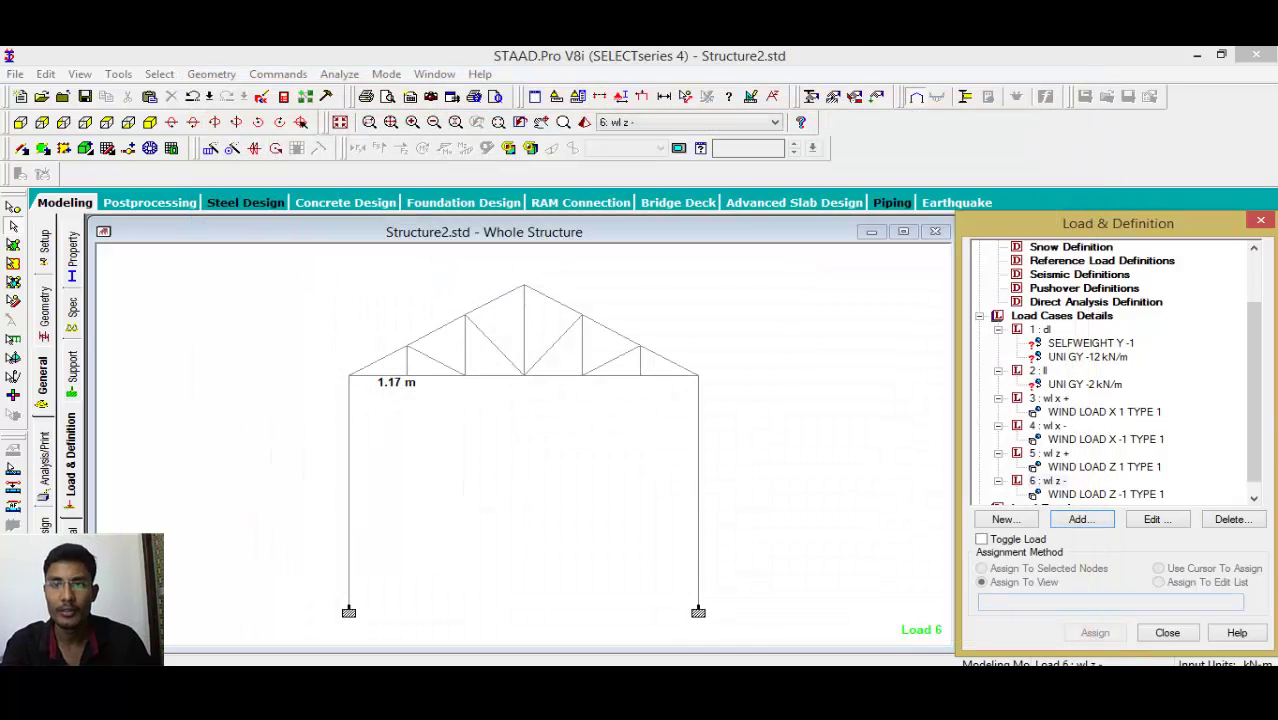
Assign the dl selfweight load to the whole structure using the Assign To View method.
{"action": "left_click", "coordinate": [1260, 405]}
{"action": "left_click", "coordinate": [1064, 334]}
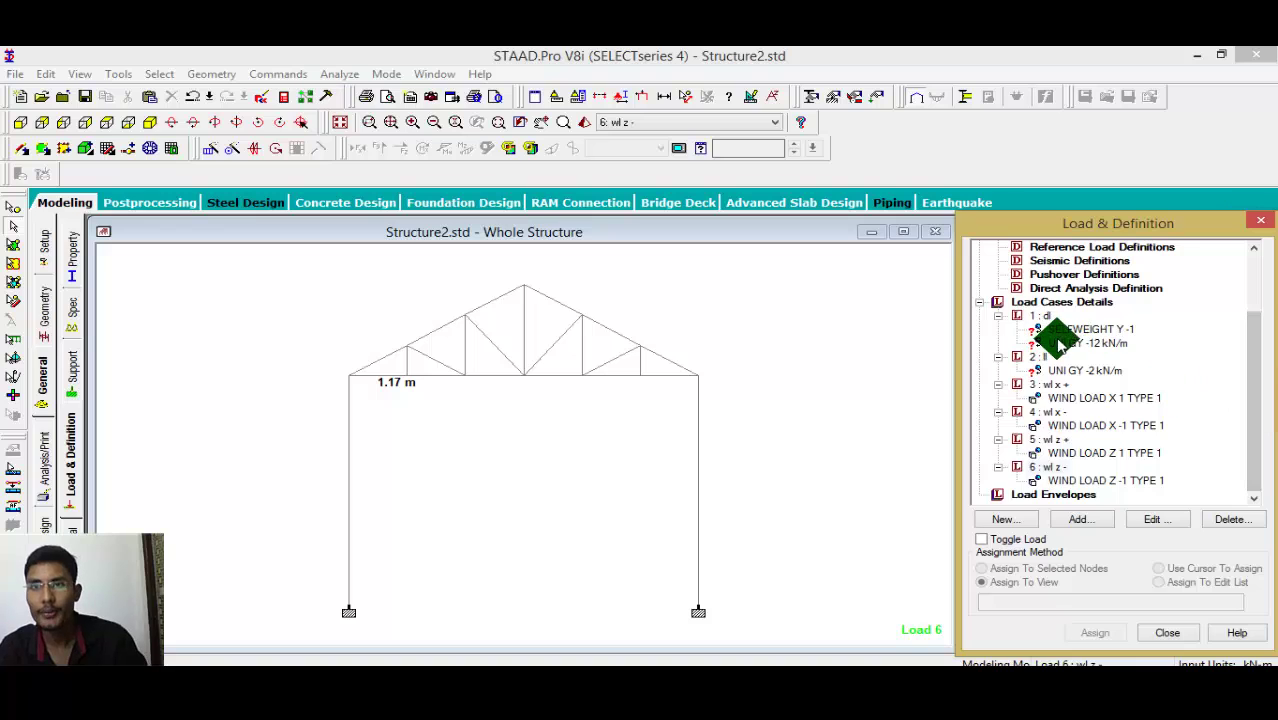
{"action": "left_click_drag", "start_coordinate": [1068, 340], "coordinate": [1078, 622]}
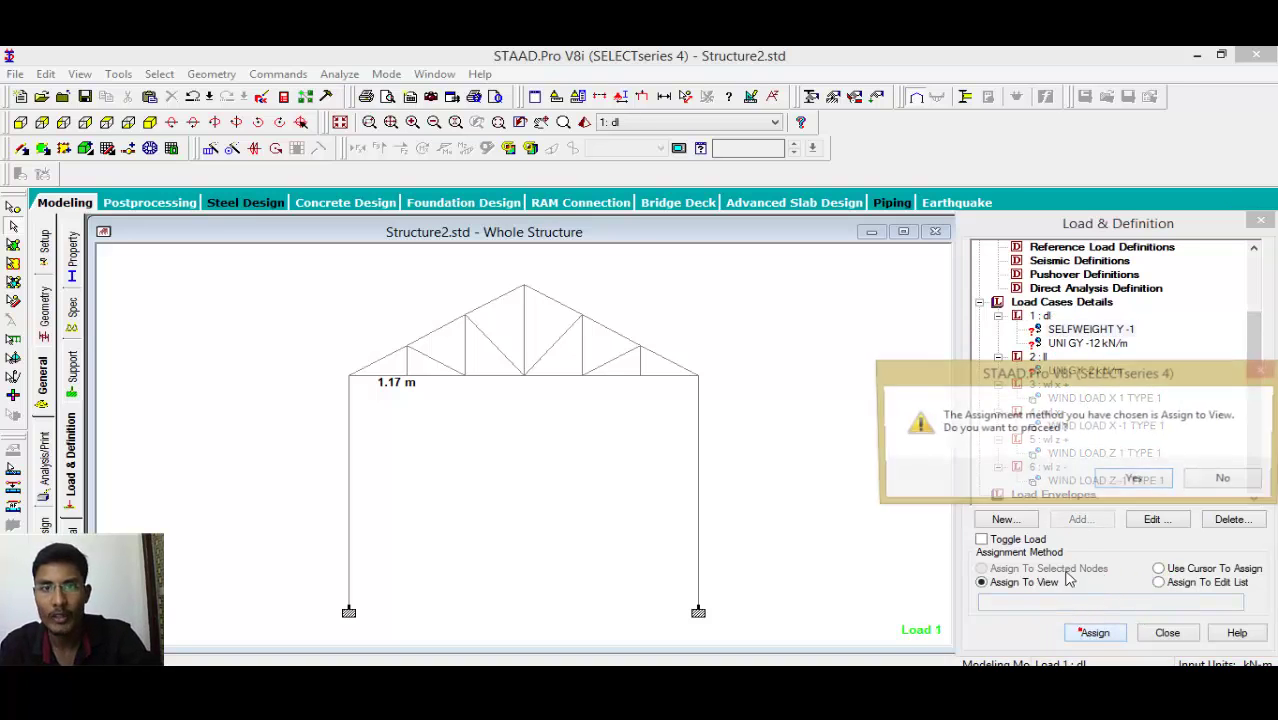
{"action": "left_click", "coordinate": [1133, 477]}
{"action": "left_click_drag", "start_coordinate": [1118, 483], "coordinate": [826, 451]}
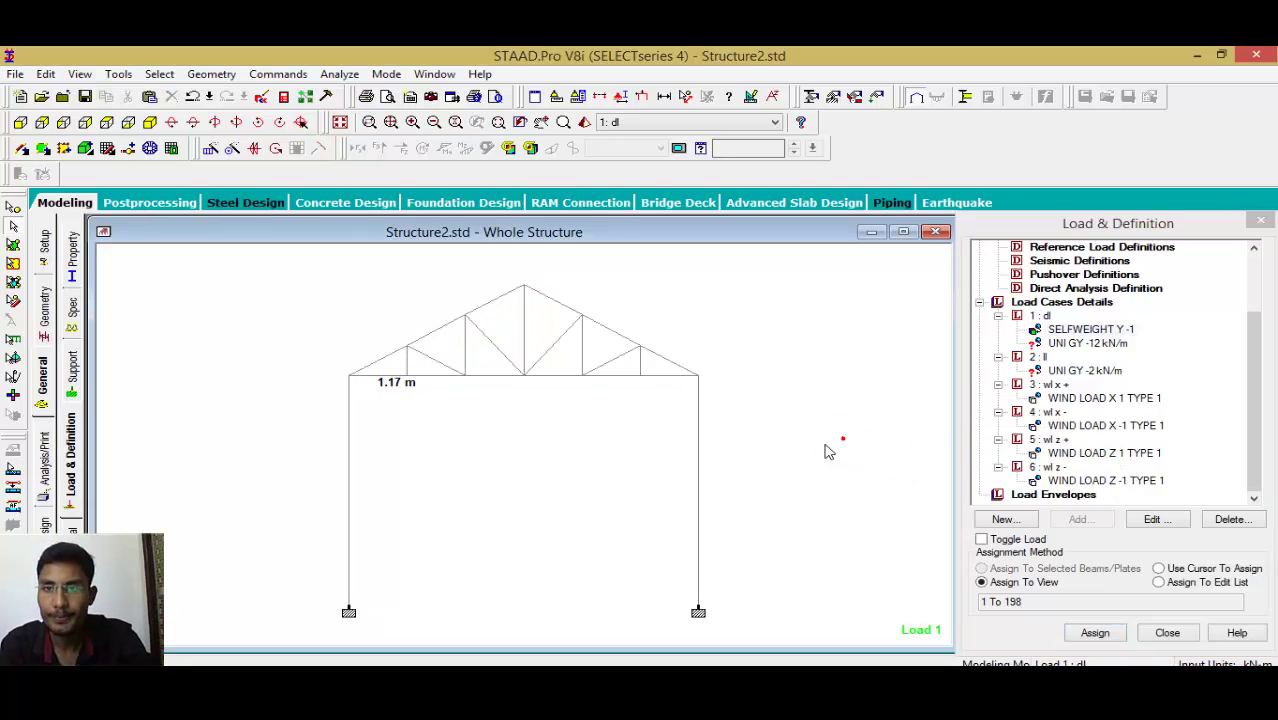
Assign the dl uniform load GY -12 kN/m to all roof truss members, excluding the columns, using the Assign To Selected Beams method.
{"action": "left_click", "coordinate": [1087, 345]}
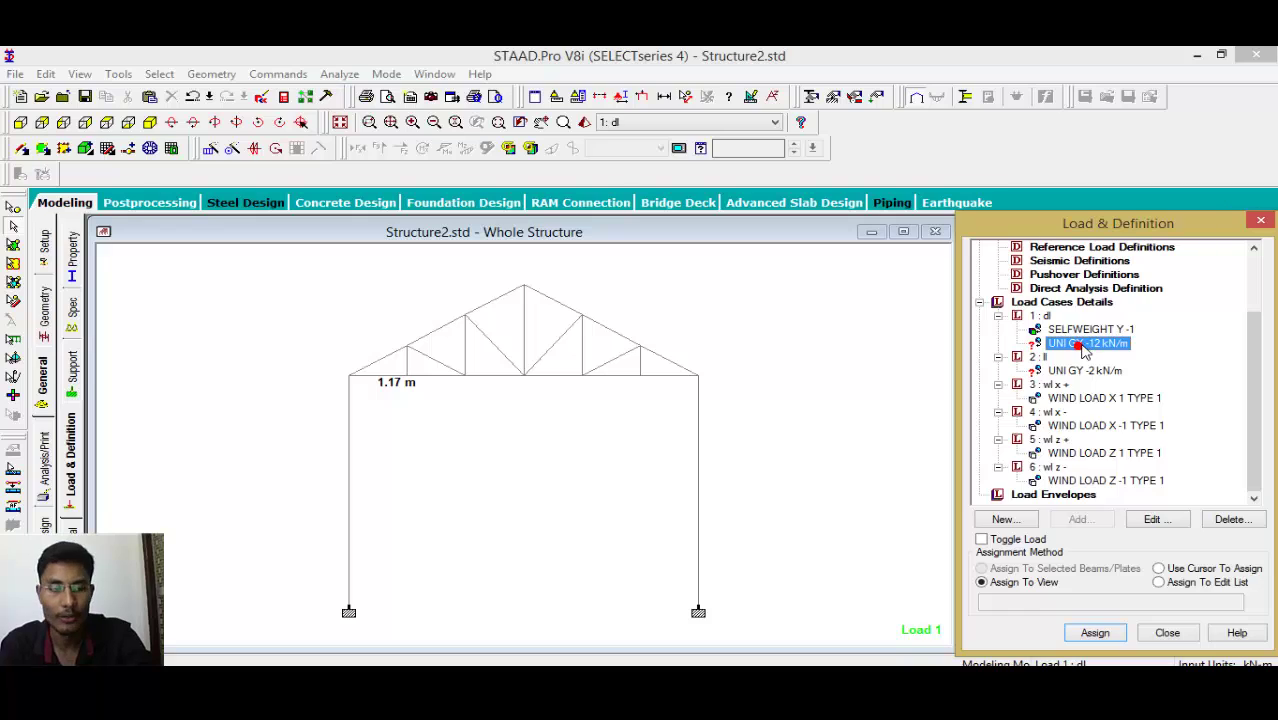
{"action": "left_click_drag", "start_coordinate": [1078, 355], "coordinate": [517, 363]}
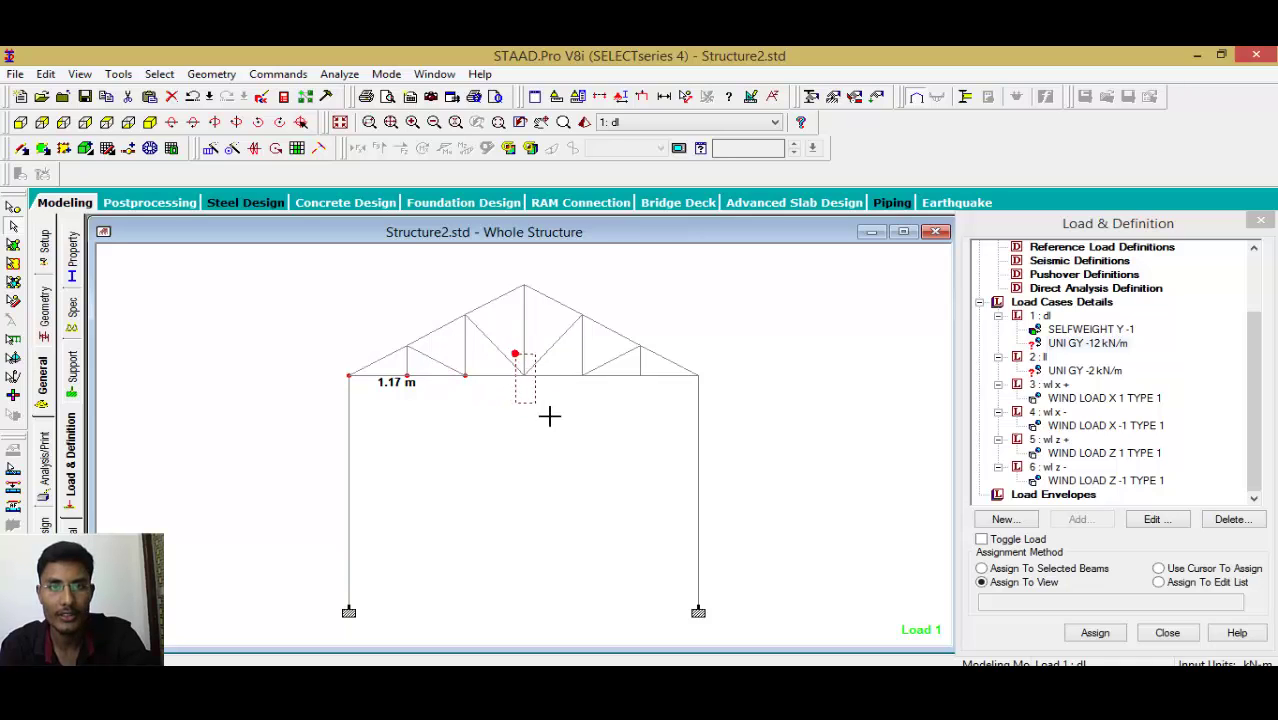
{"action": "left_click_drag", "start_coordinate": [549, 416], "coordinate": [638, 372]}
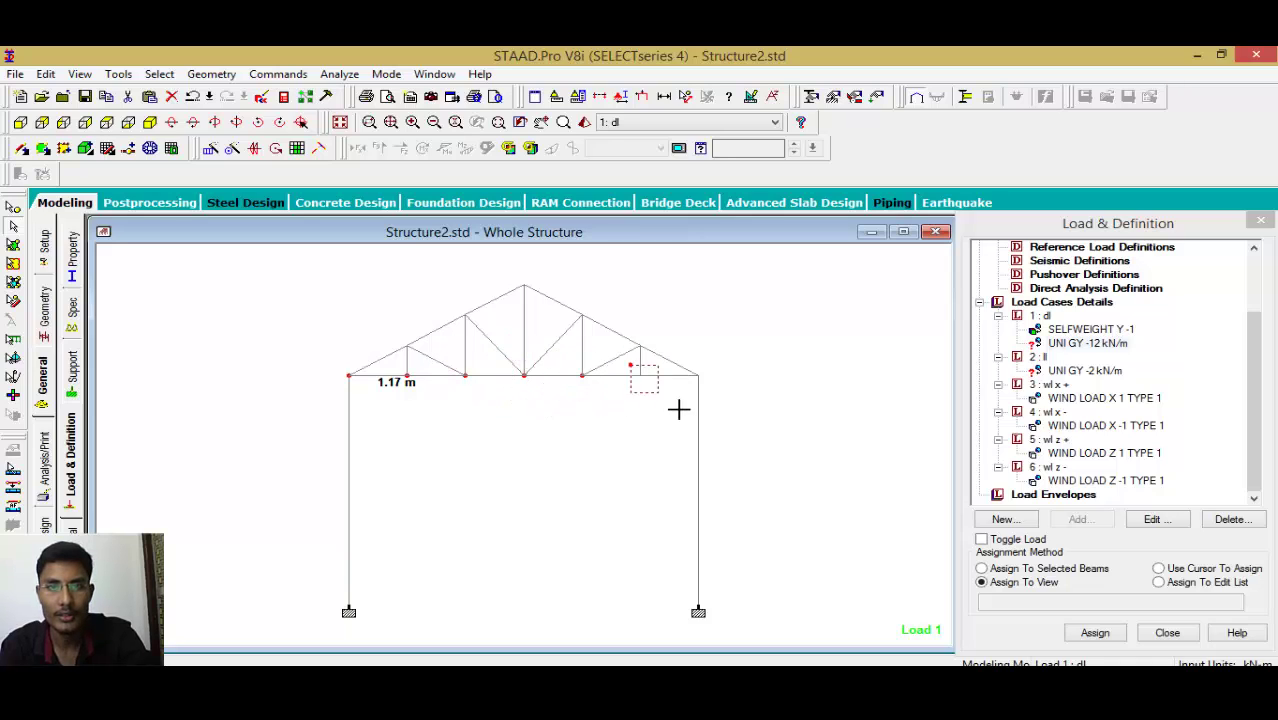
{"action": "left_click_drag", "start_coordinate": [679, 409], "coordinate": [446, 310]}
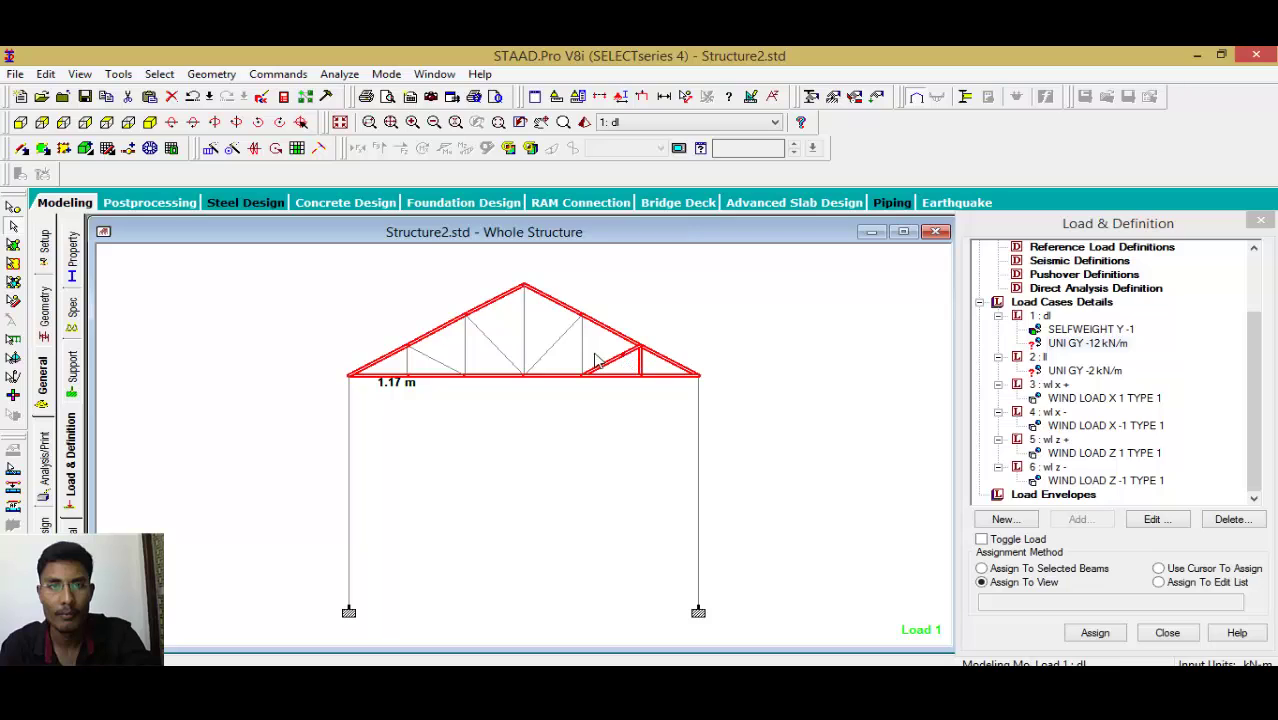
{"action": "left_click", "coordinate": [548, 350], "text": "ctrl"}
{"action": "left_click", "coordinate": [521, 350], "text": "ctrl"}
{"action": "left_click", "coordinate": [494, 347], "text": "ctrl"}
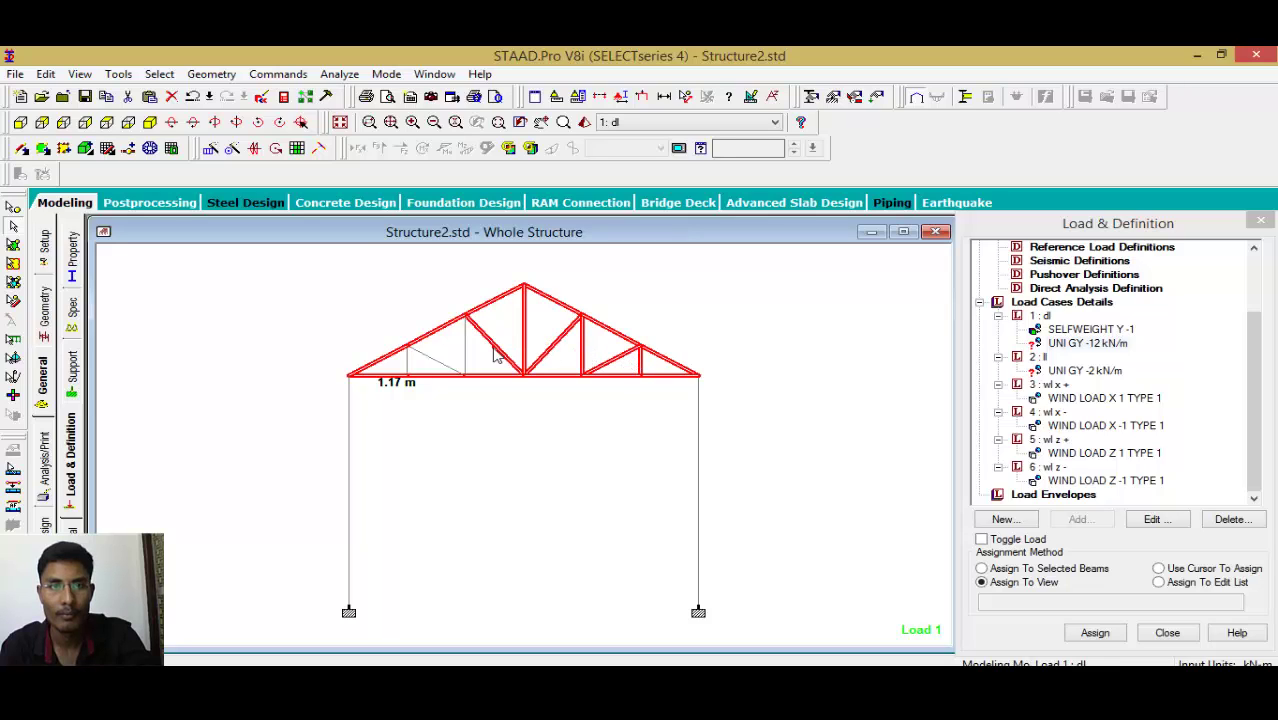
{"action": "left_click", "coordinate": [410, 360], "text": "ctrl"}
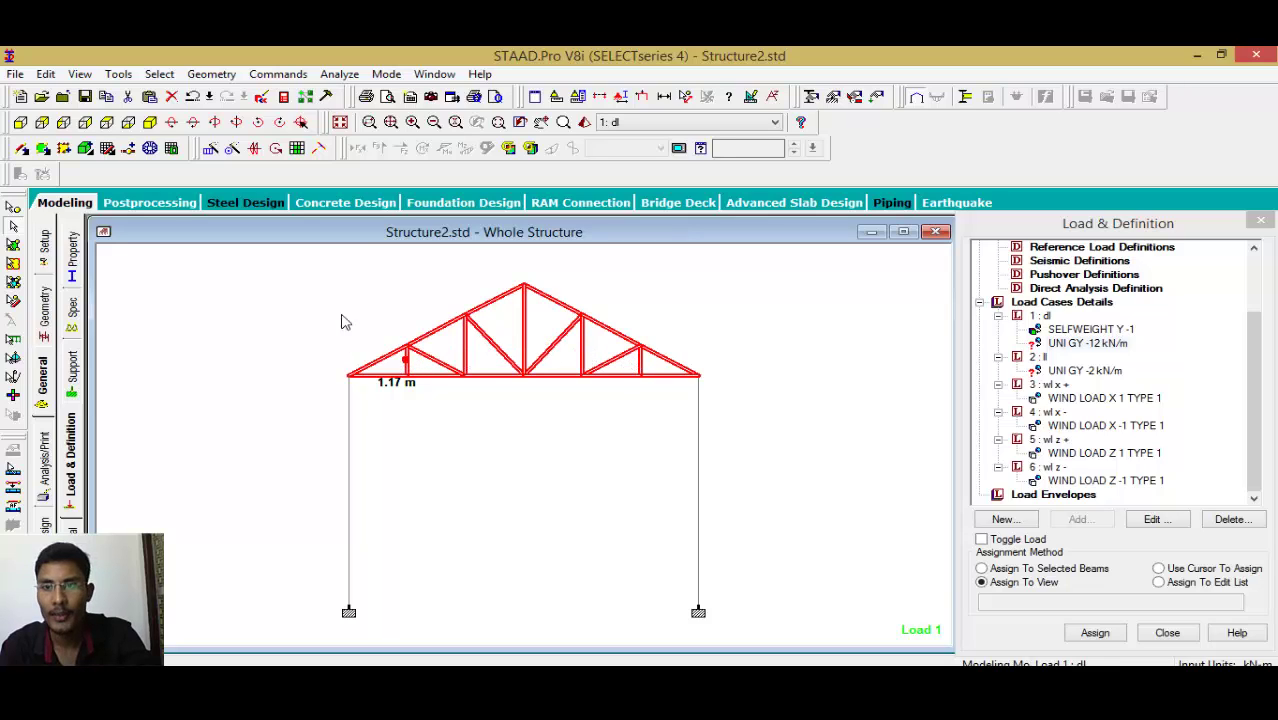
{"action": "left_click", "coordinate": [1080, 568]}
{"action": "left_click", "coordinate": [1100, 632]}
{"action": "left_click", "coordinate": [1133, 477]}
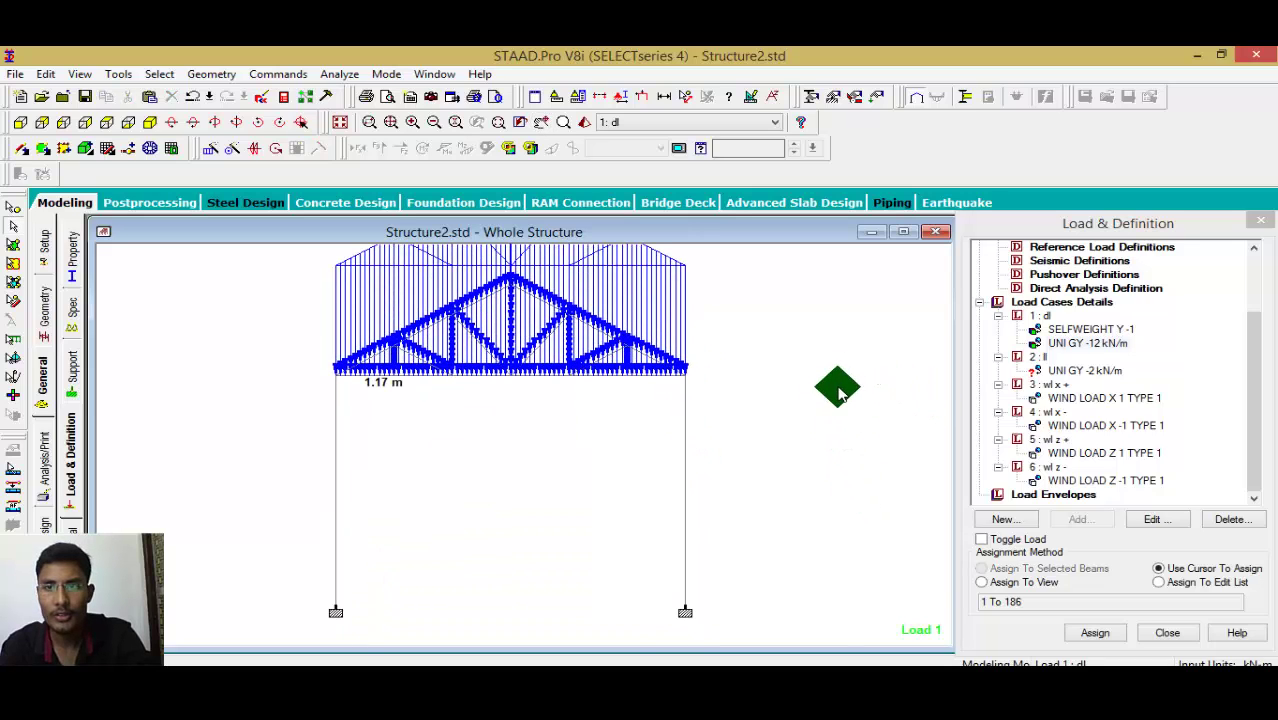
Change the direction of the -12 kN/m dl uniform load to local Y.
{"action": "left_click", "coordinate": [1087, 343]}
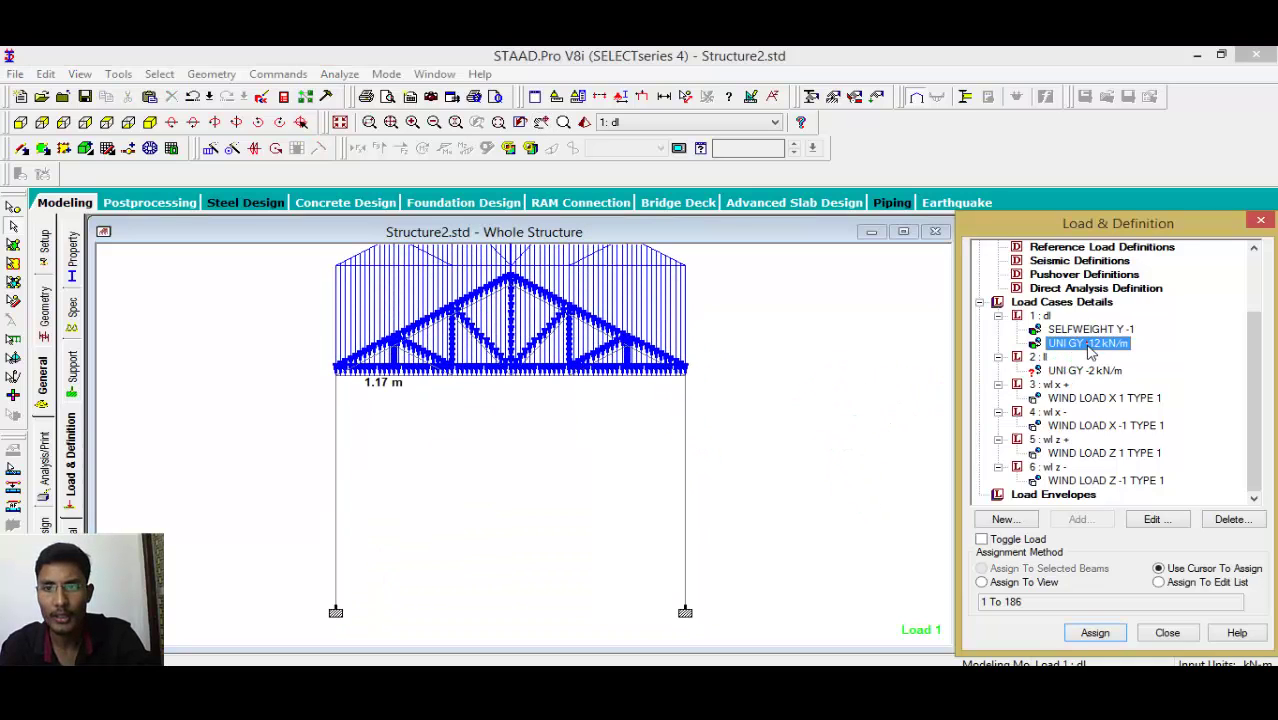
{"action": "left_click", "coordinate": [1140, 520]}
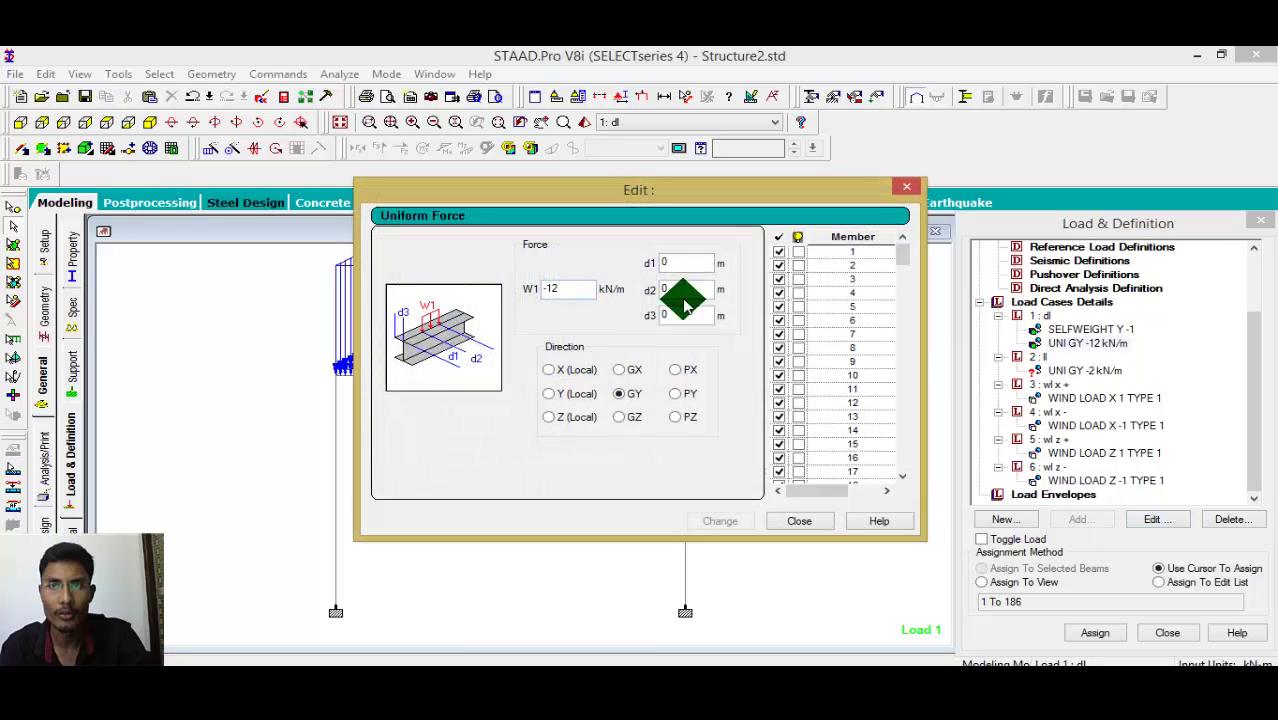
{"action": "left_click", "coordinate": [572, 394]}
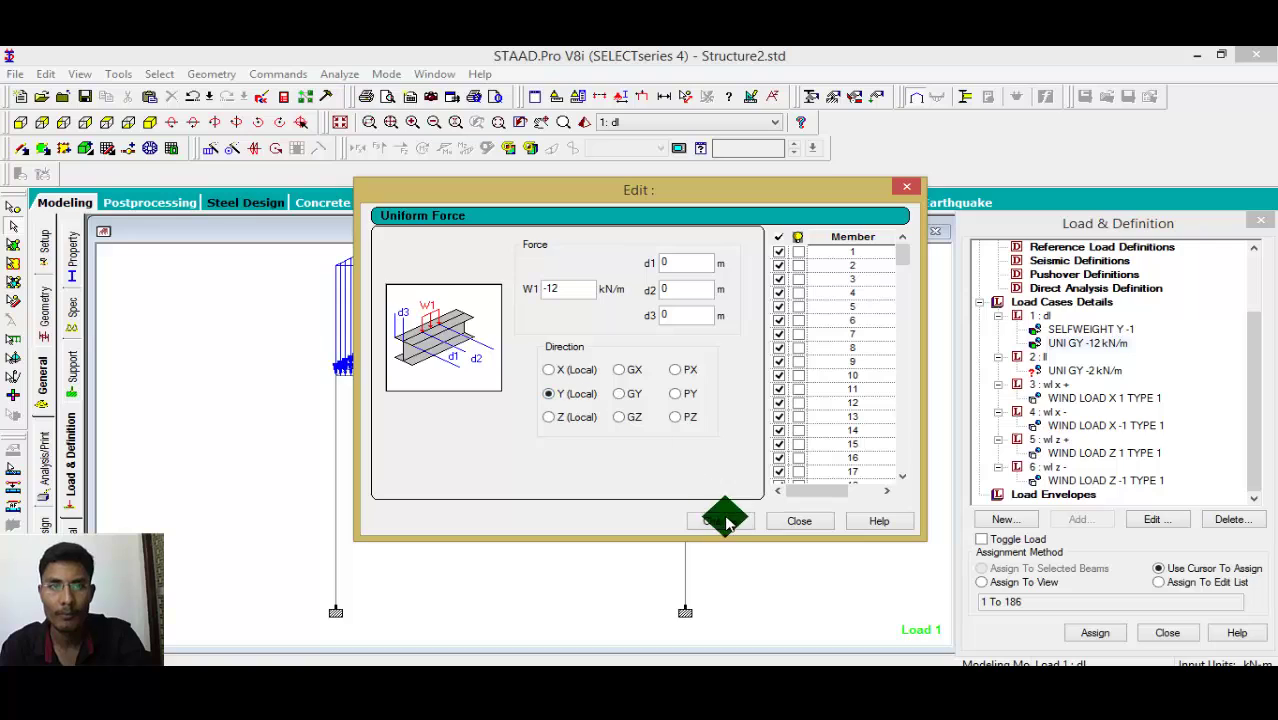
{"action": "left_click", "coordinate": [721, 520]}
{"action": "left_click", "coordinate": [799, 521]}
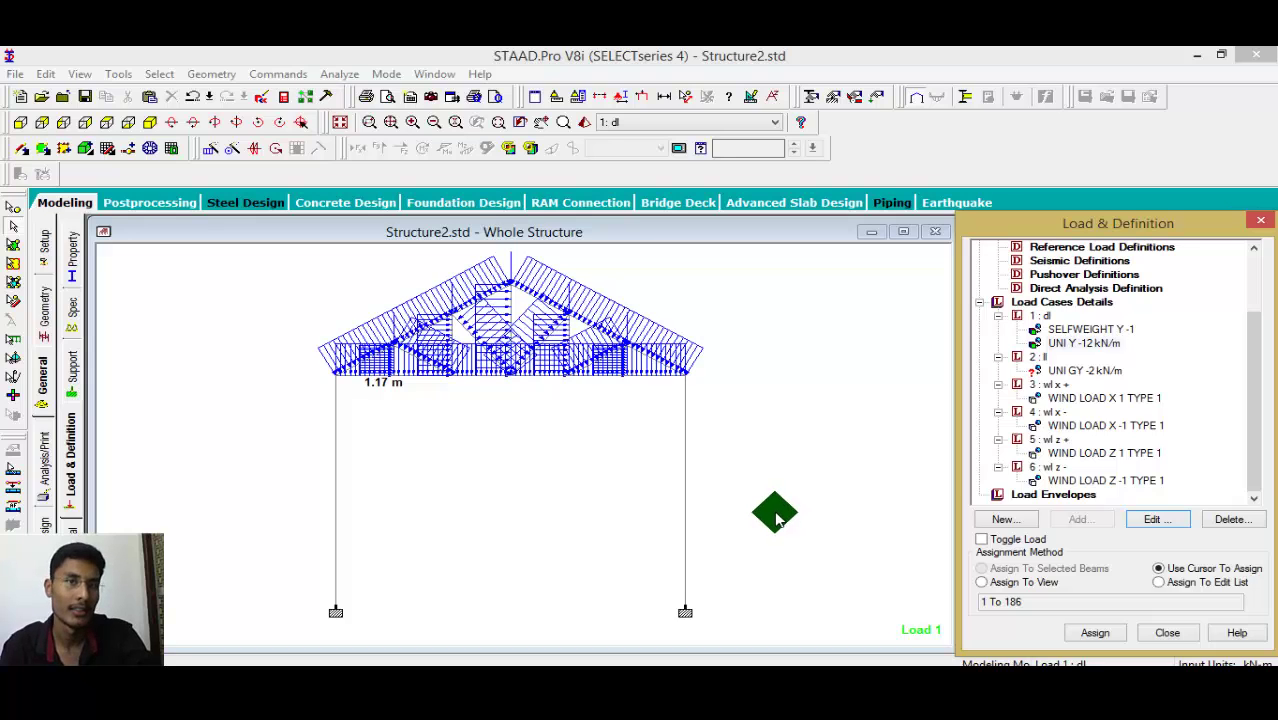
{"action": "middle_click_drag", "start_coordinate": [769, 519], "coordinate": [779, 560]}
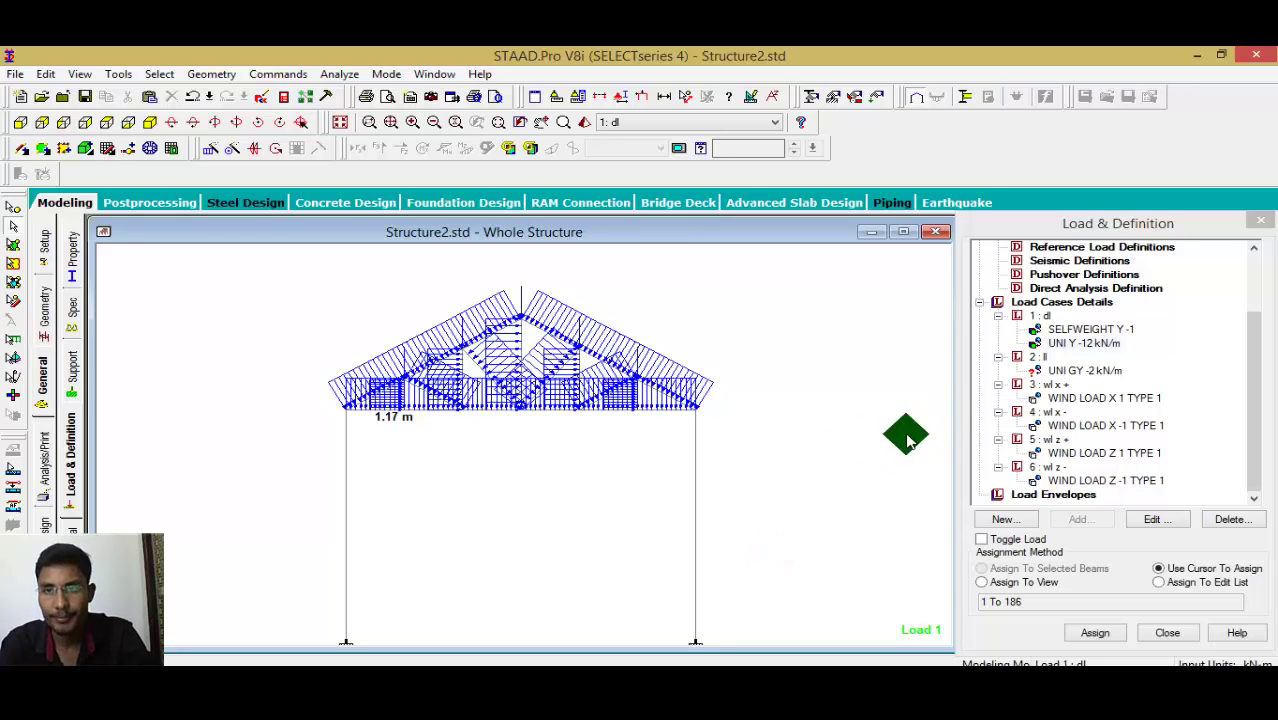
Assign the ll uniform load GY -2 kN/m to all roof truss members, excluding the columns, using the Assign To Selected Beams method.
{"action": "left_click", "coordinate": [1062, 371]}
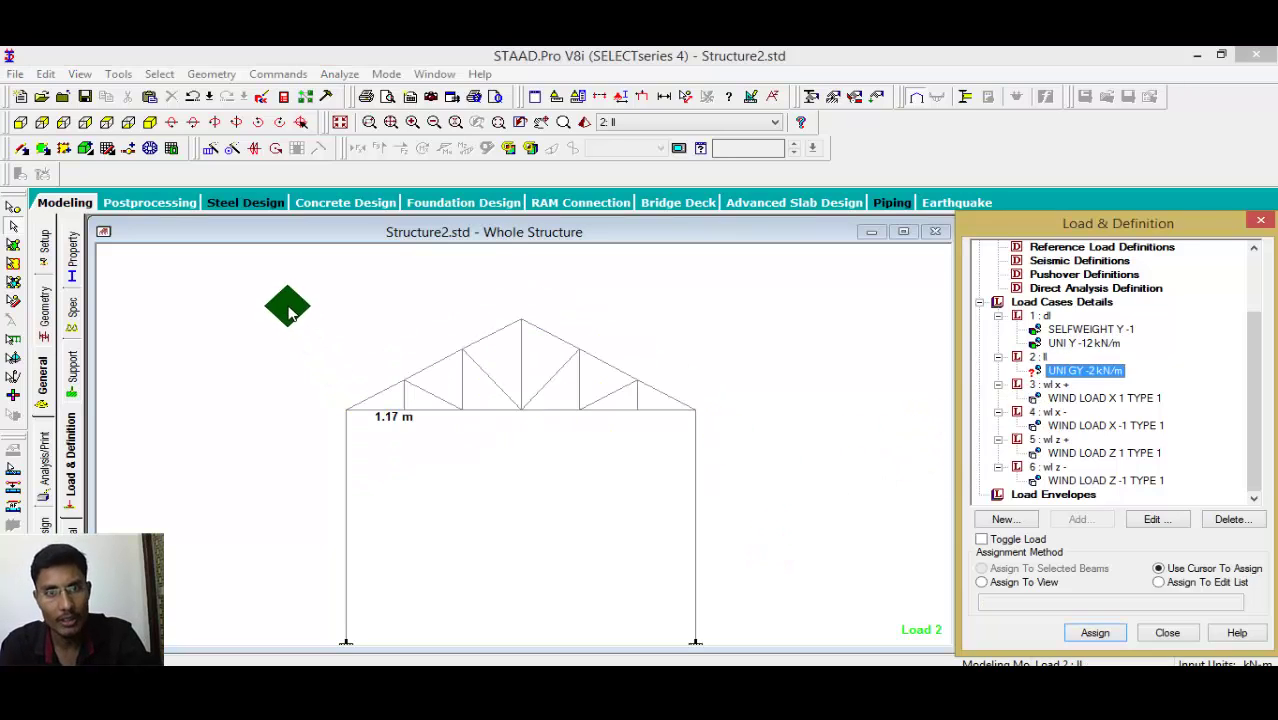
{"action": "left_click_drag", "start_coordinate": [280, 300], "coordinate": [728, 432]}
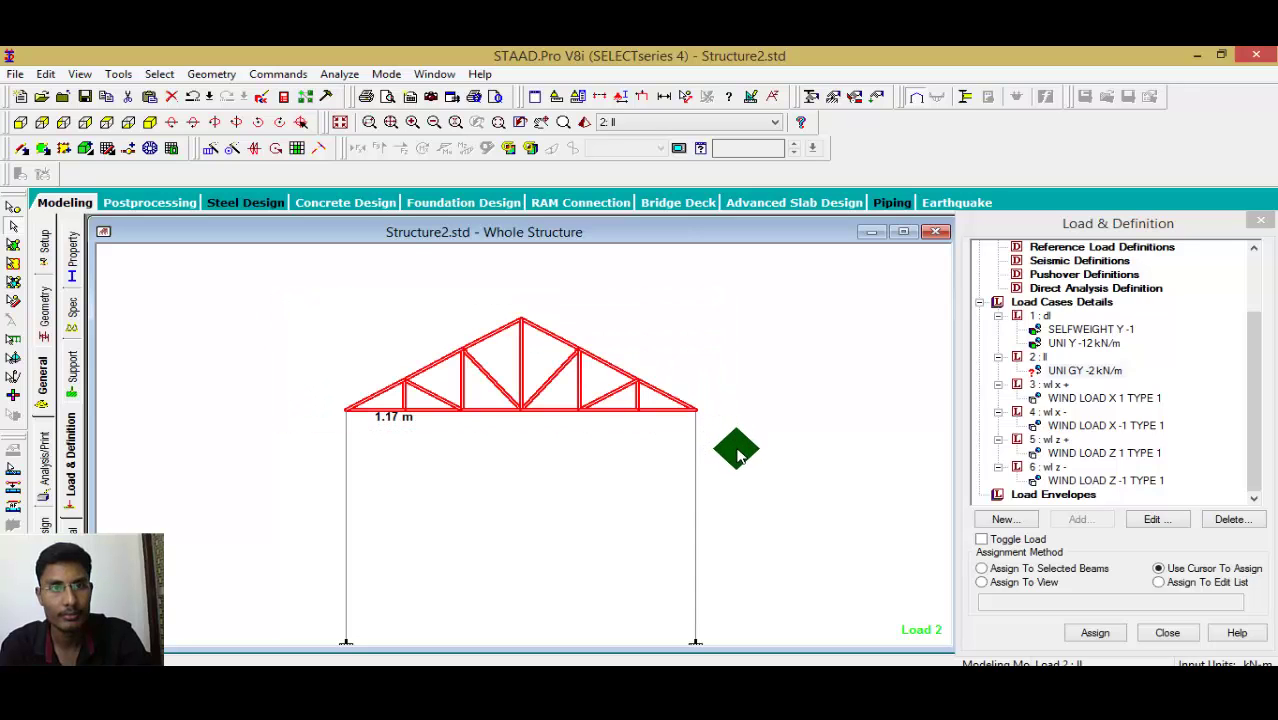
{"action": "left_click", "coordinate": [172, 146]}
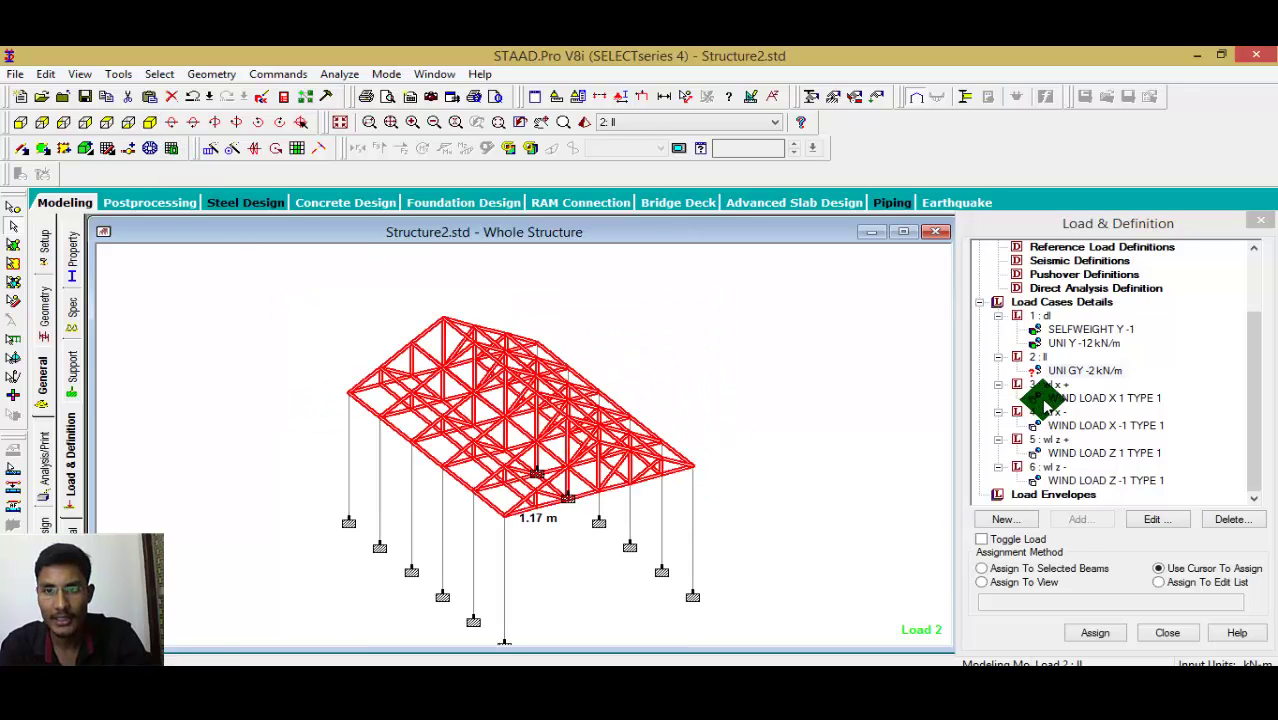
{"action": "left_click", "coordinate": [1090, 632]}
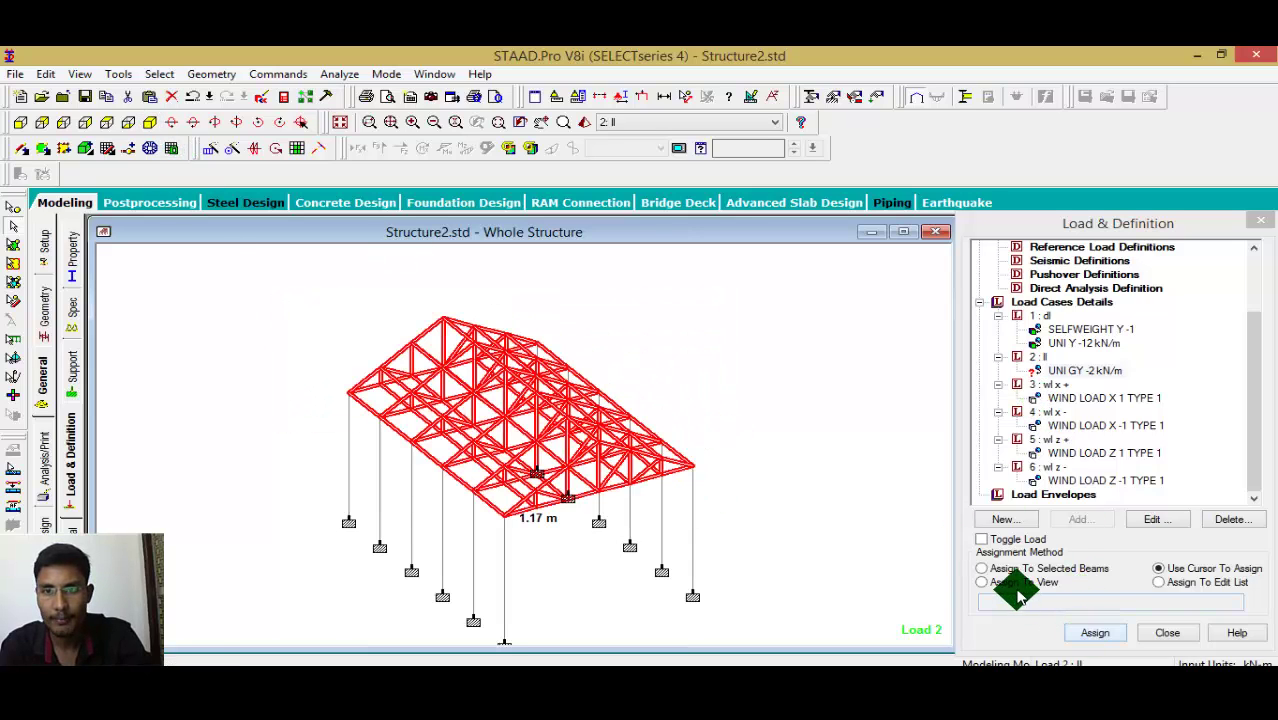
{"action": "left_click", "coordinate": [1095, 634]}
{"action": "left_click", "coordinate": [1130, 482]}
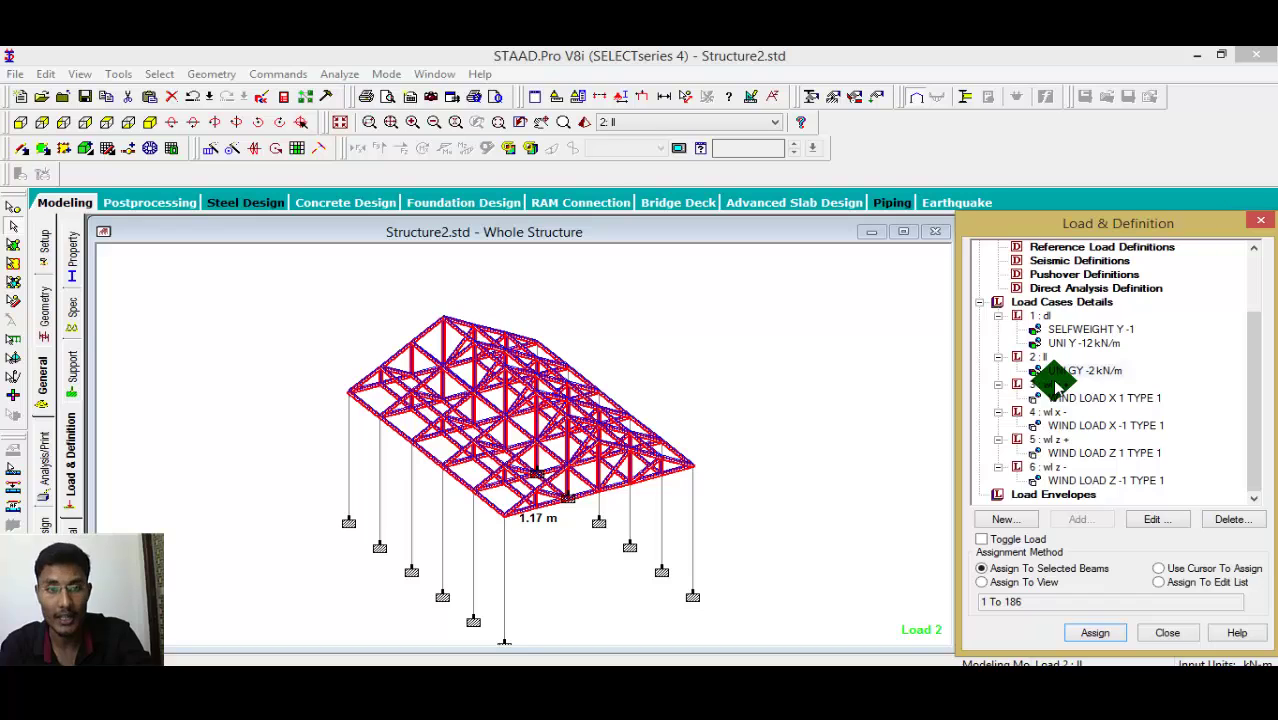
{"action": "left_click", "coordinate": [825, 527]}
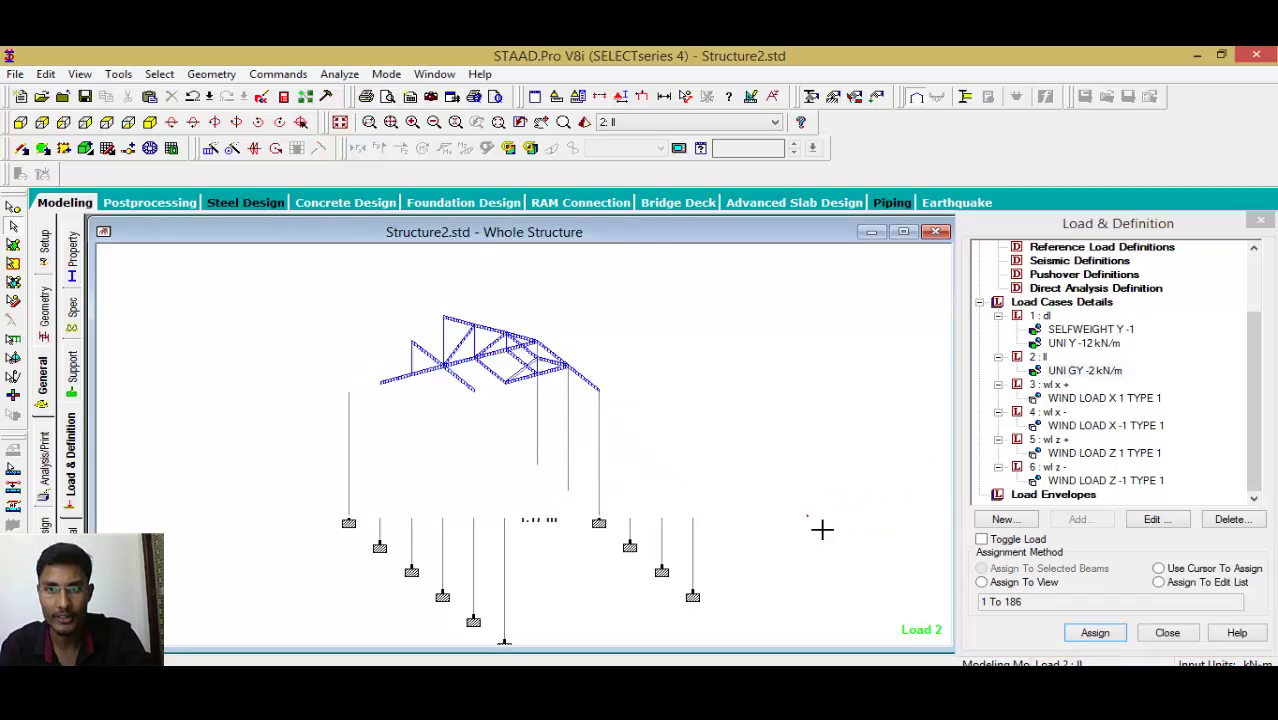
Examine how the wind loads act on the structure in load cases wl x +, wl x -, wl z + and wl z -.
{"action": "left_click", "coordinate": [1060, 398]}
{"action": "left_click", "coordinate": [1064, 426]}
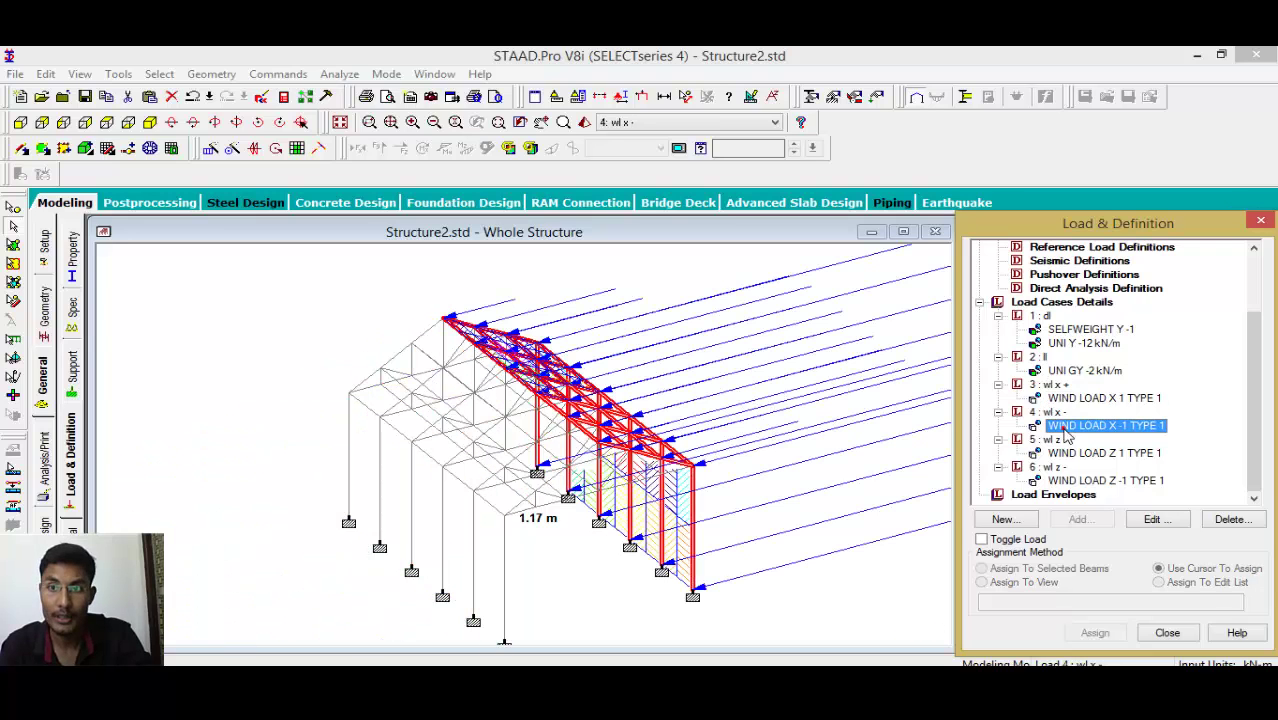
{"action": "left_click", "coordinate": [1067, 453]}
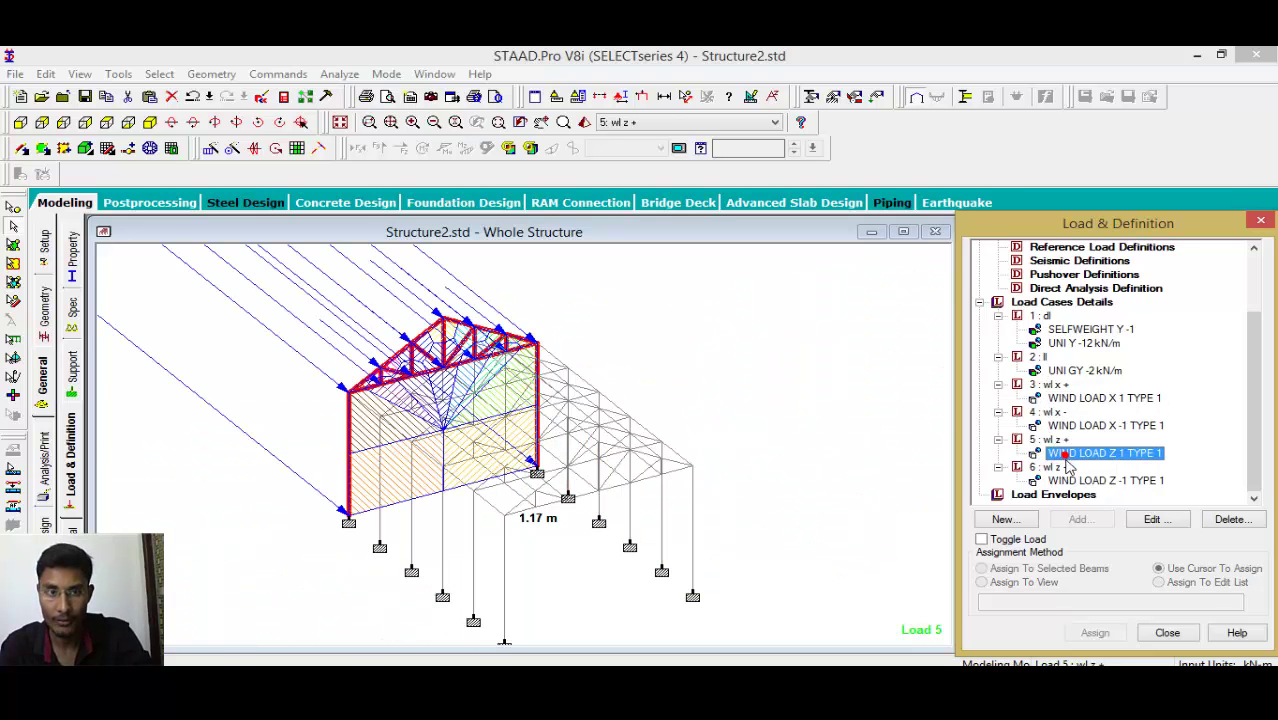
{"action": "left_click", "coordinate": [1064, 481]}
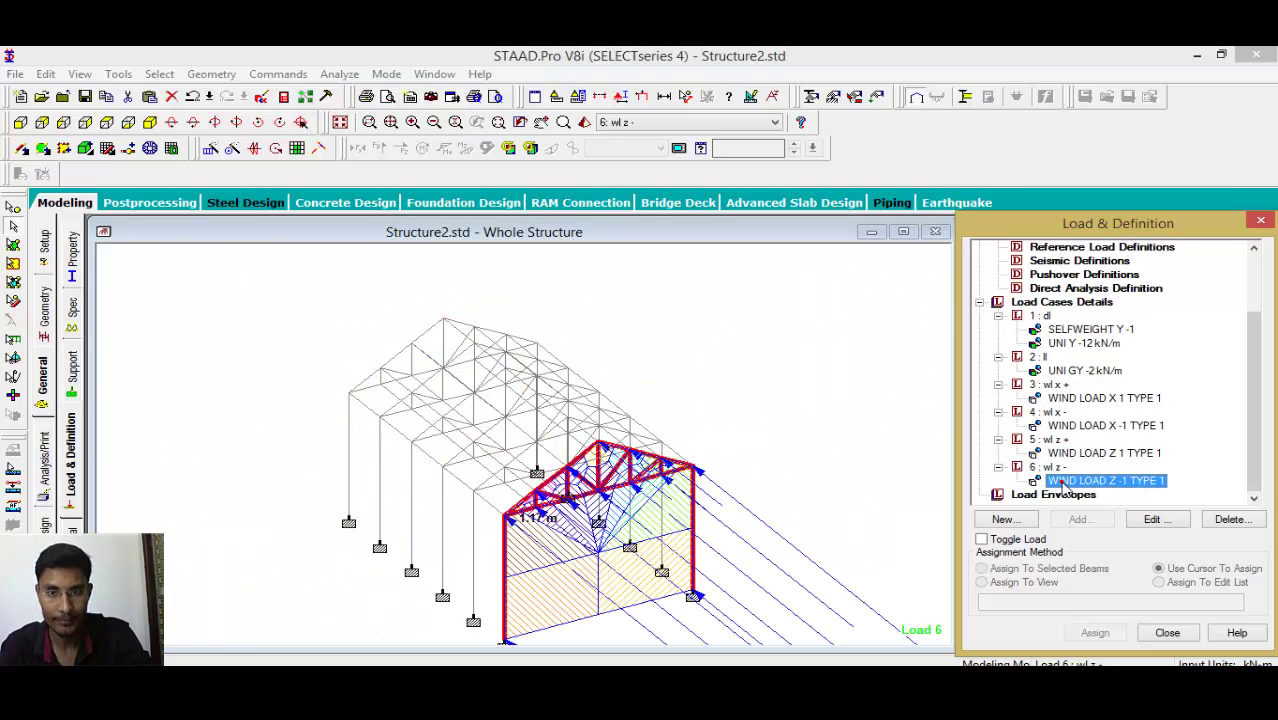
{"action": "left_click", "coordinate": [1060, 453]}
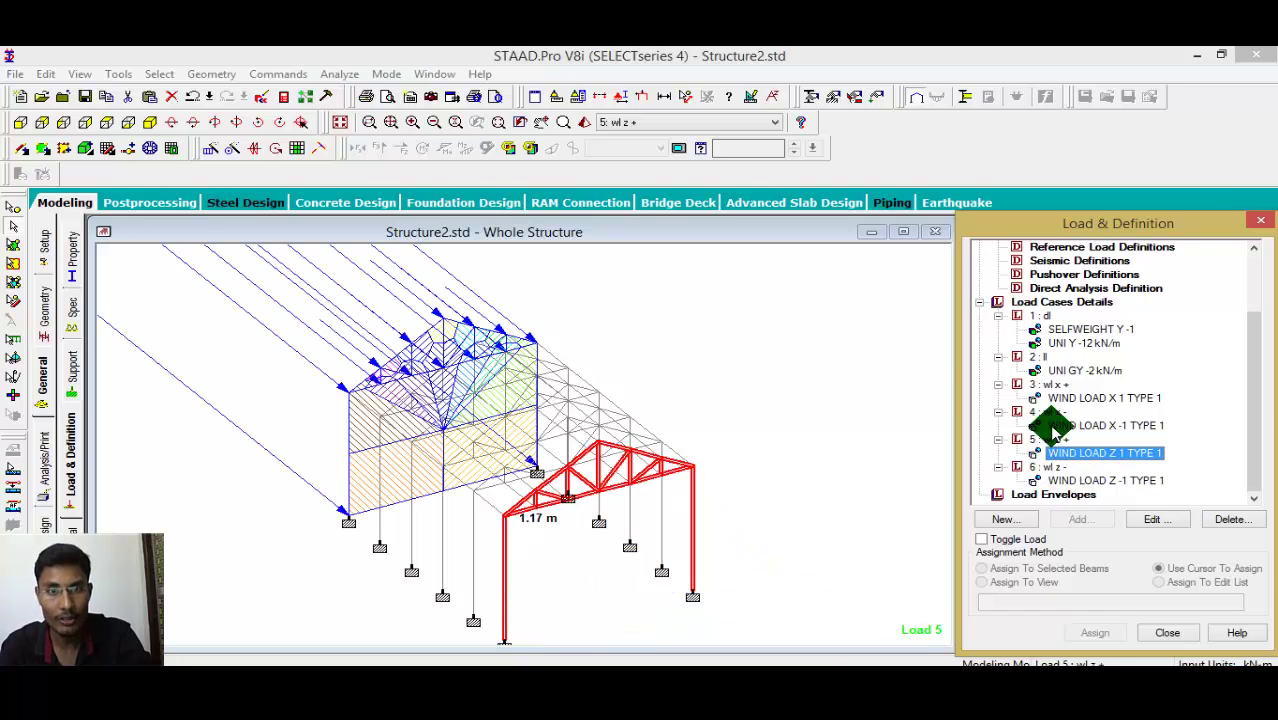
{"action": "left_click", "coordinate": [1055, 426]}
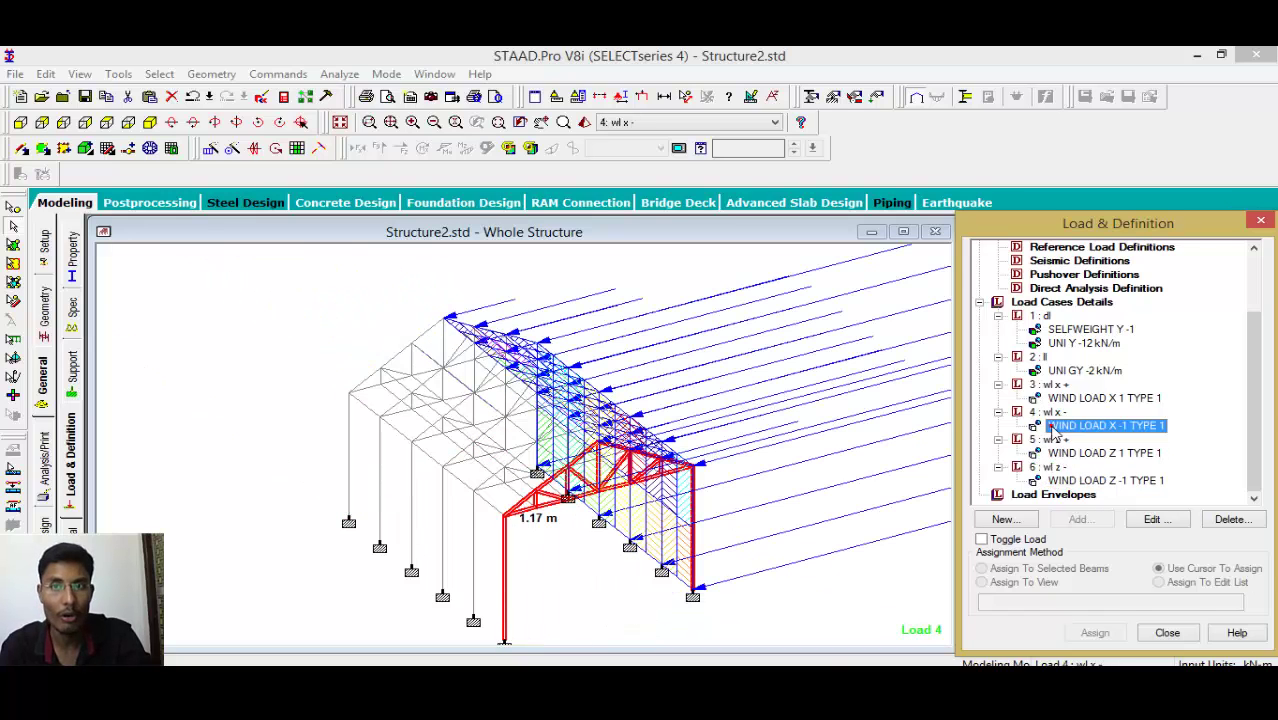
{"action": "left_click", "coordinate": [1040, 399]}
{"action": "left_click", "coordinate": [825, 480]}
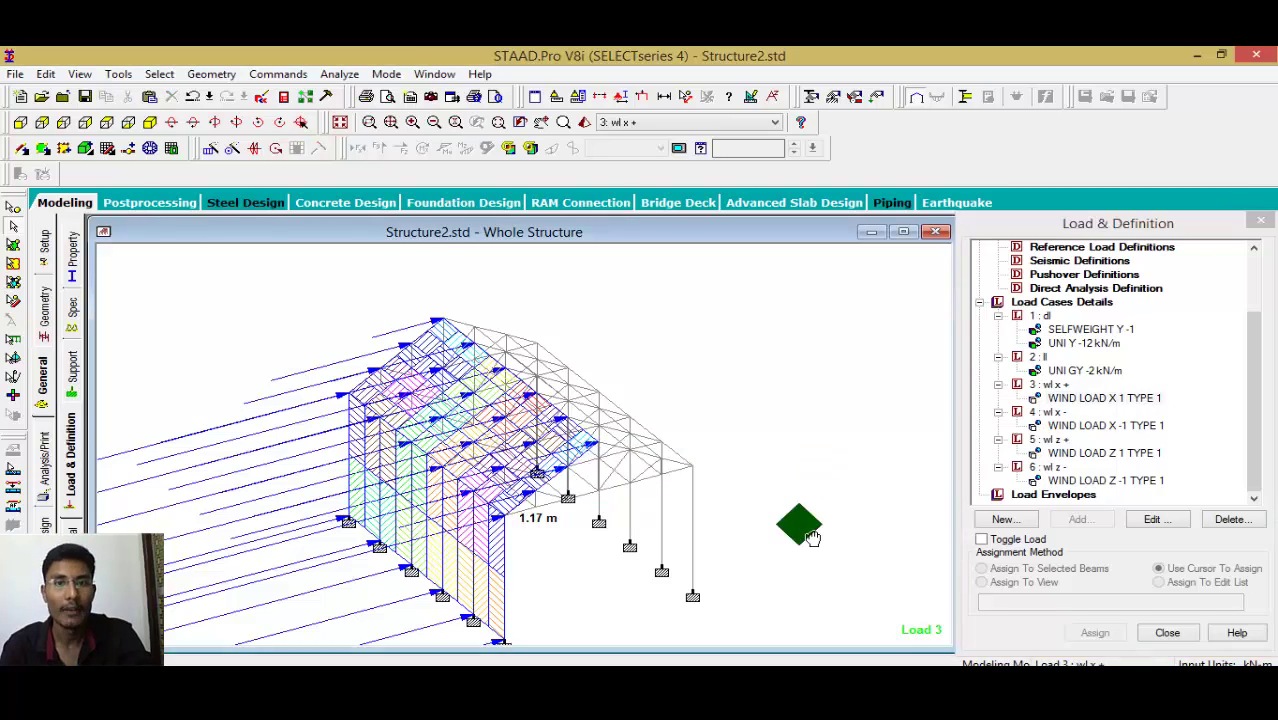
{"action": "mouse_move", "coordinate": [799, 522]}
{"action": "middle_mouse_down"}
{"action": "mouse_move", "coordinate": [845, 451]}
{"action": "mouse_move", "coordinate": [776, 528]}
{"action": "middle_mouse_up"}
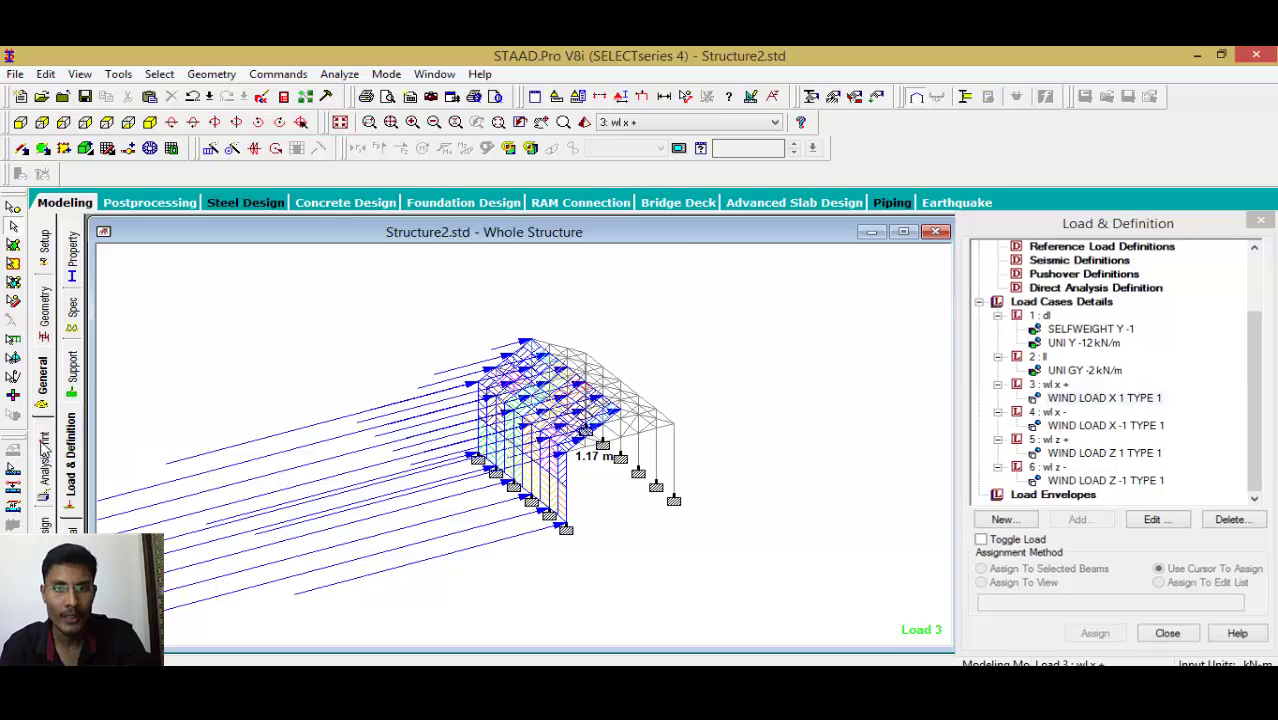
Add a Perform Analysis command with the No Print option.
{"action": "left_click", "coordinate": [44, 445]}
{"action": "left_click", "coordinate": [572, 550]}
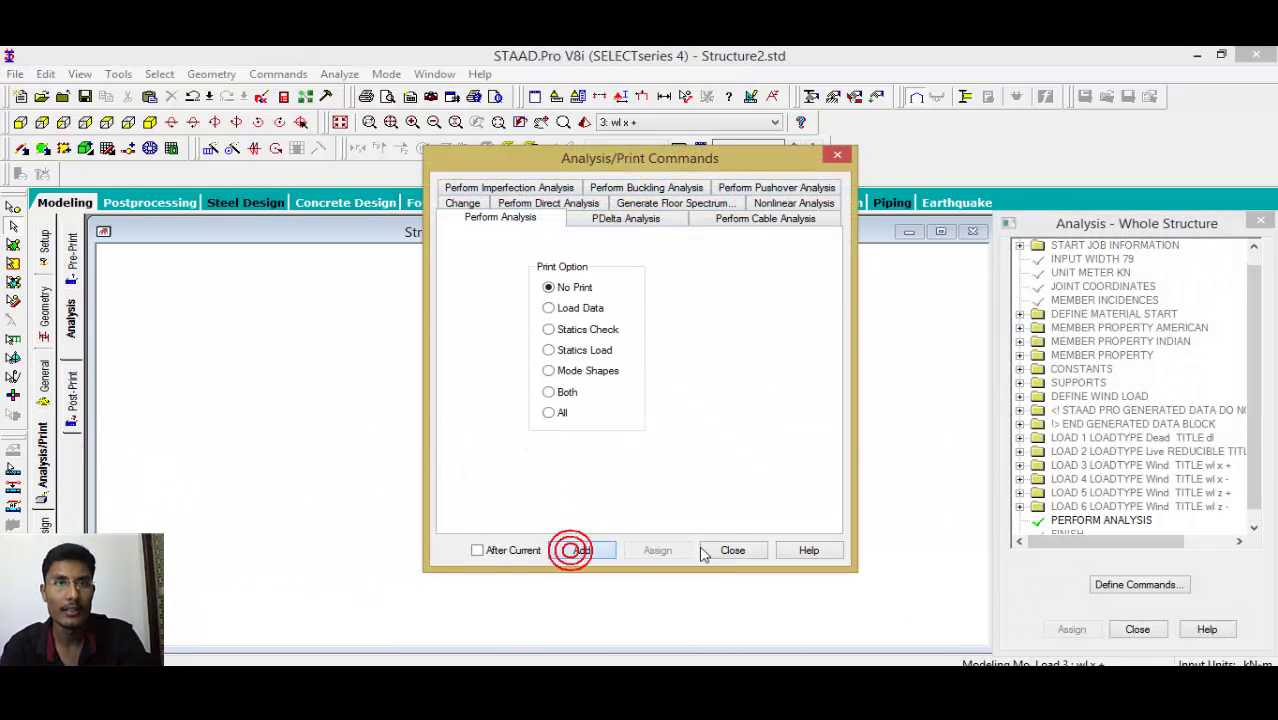
{"action": "left_click", "coordinate": [732, 550]}
Run the analysis of the structure and open its output file.
{"action": "left_click", "coordinate": [340, 74]}
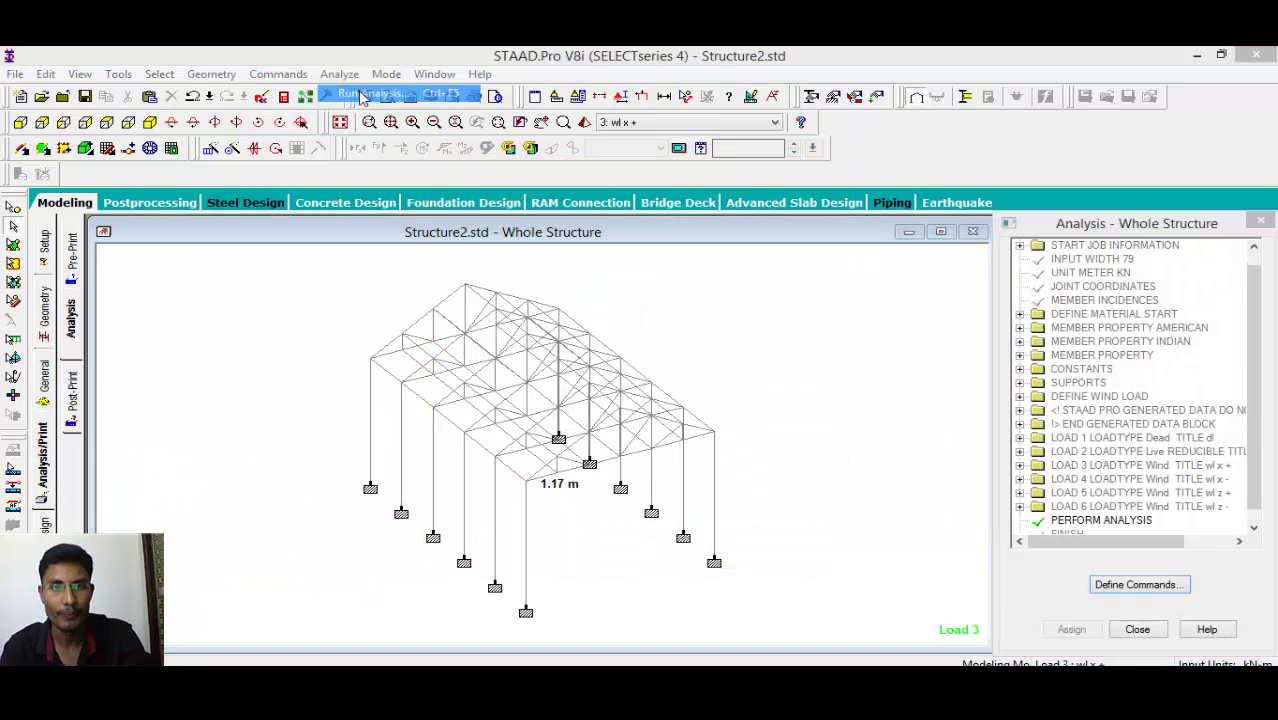
{"action": "left_click", "coordinate": [365, 95]}
{"action": "left_click", "coordinate": [548, 396]}
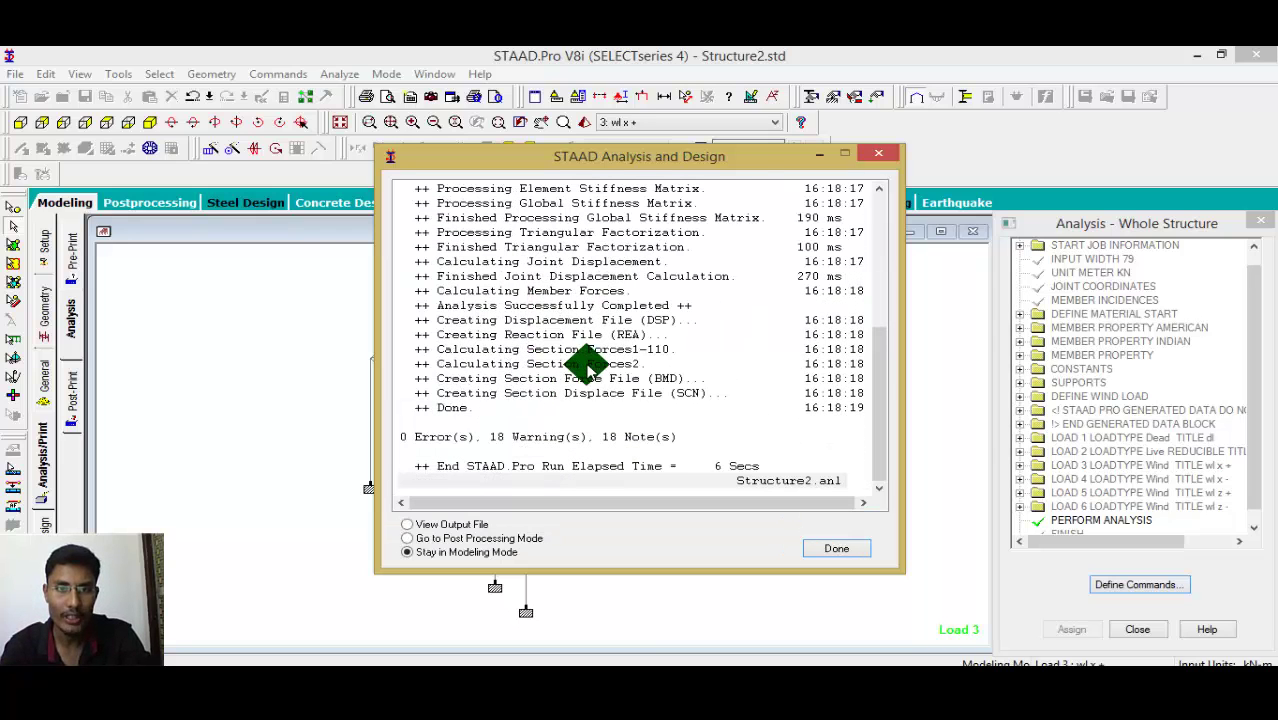
{"action": "left_click", "coordinate": [455, 525]}
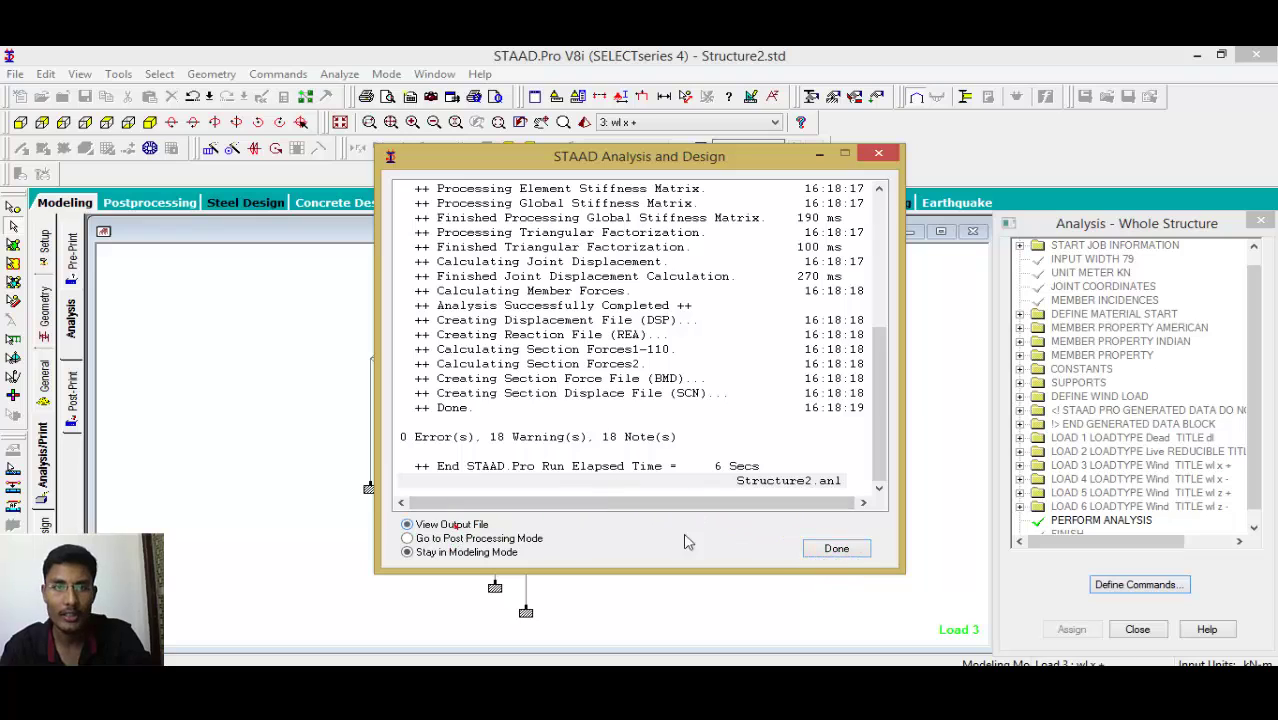
{"action": "left_click", "coordinate": [836, 548]}
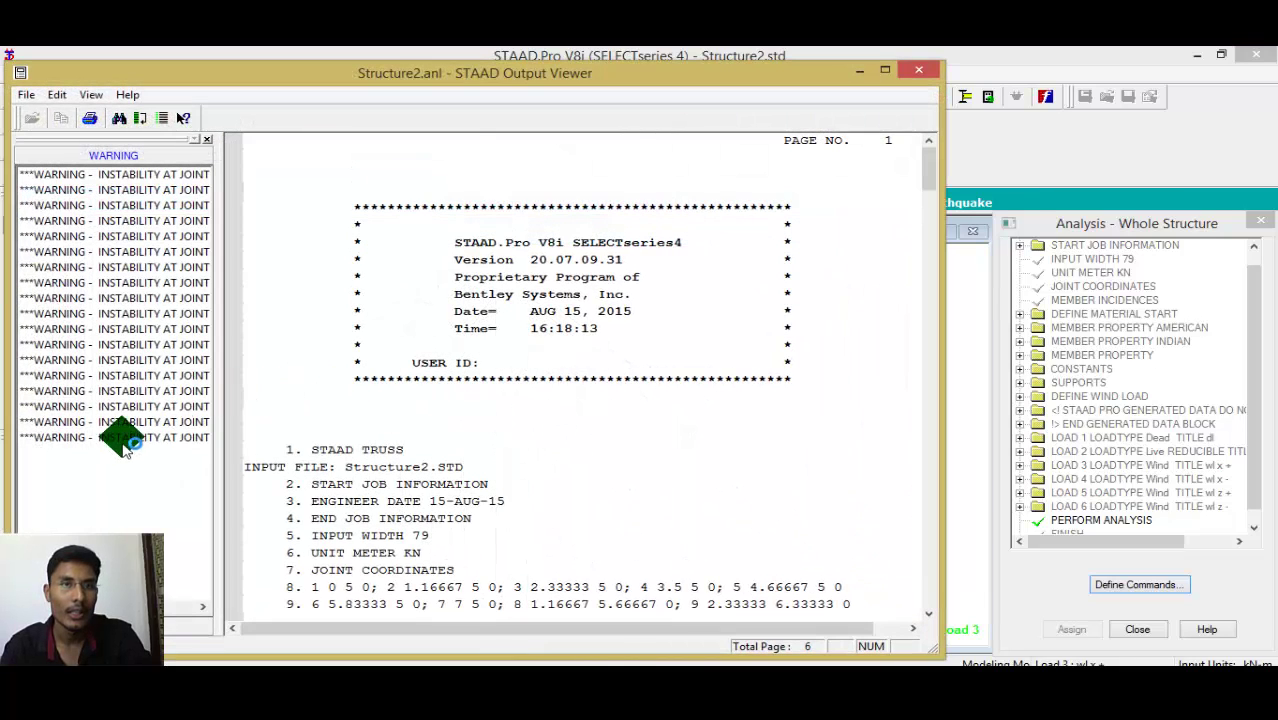
Examine the warnings and notes in the analysis output file, and close the output viewer.
{"action": "left_click", "coordinate": [118, 438]}
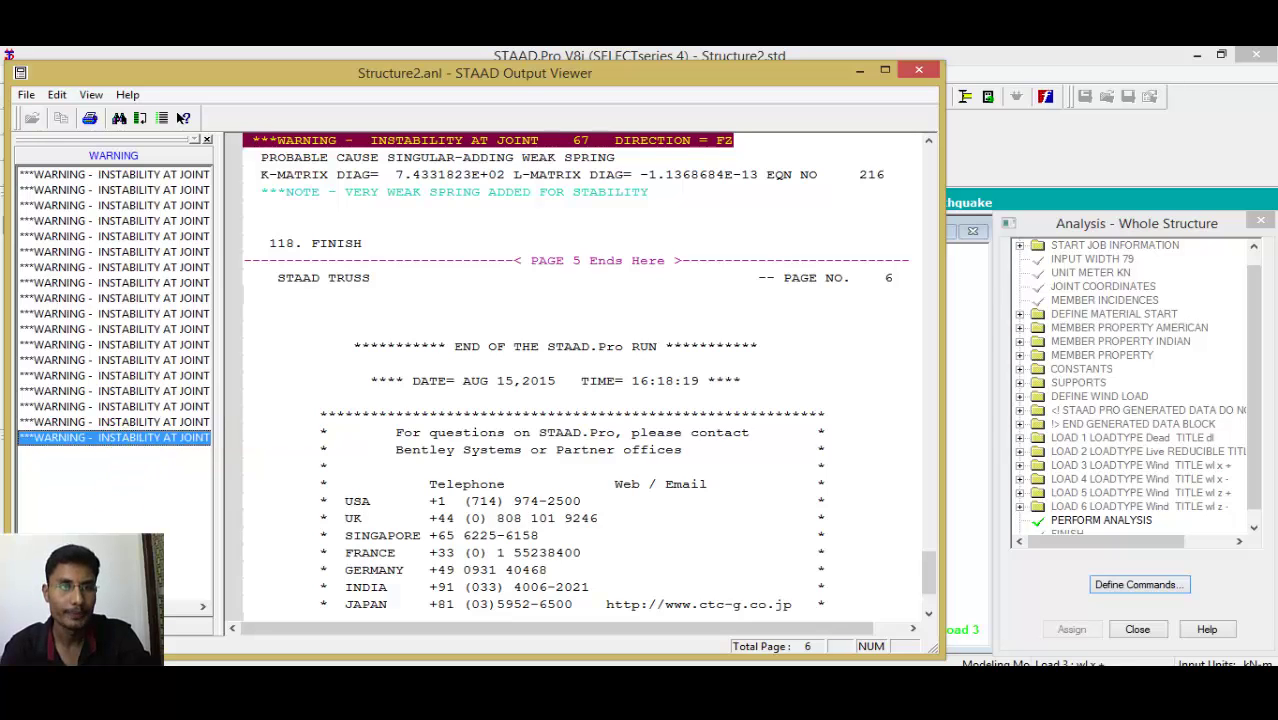
{"action": "left_click", "coordinate": [183, 118]}
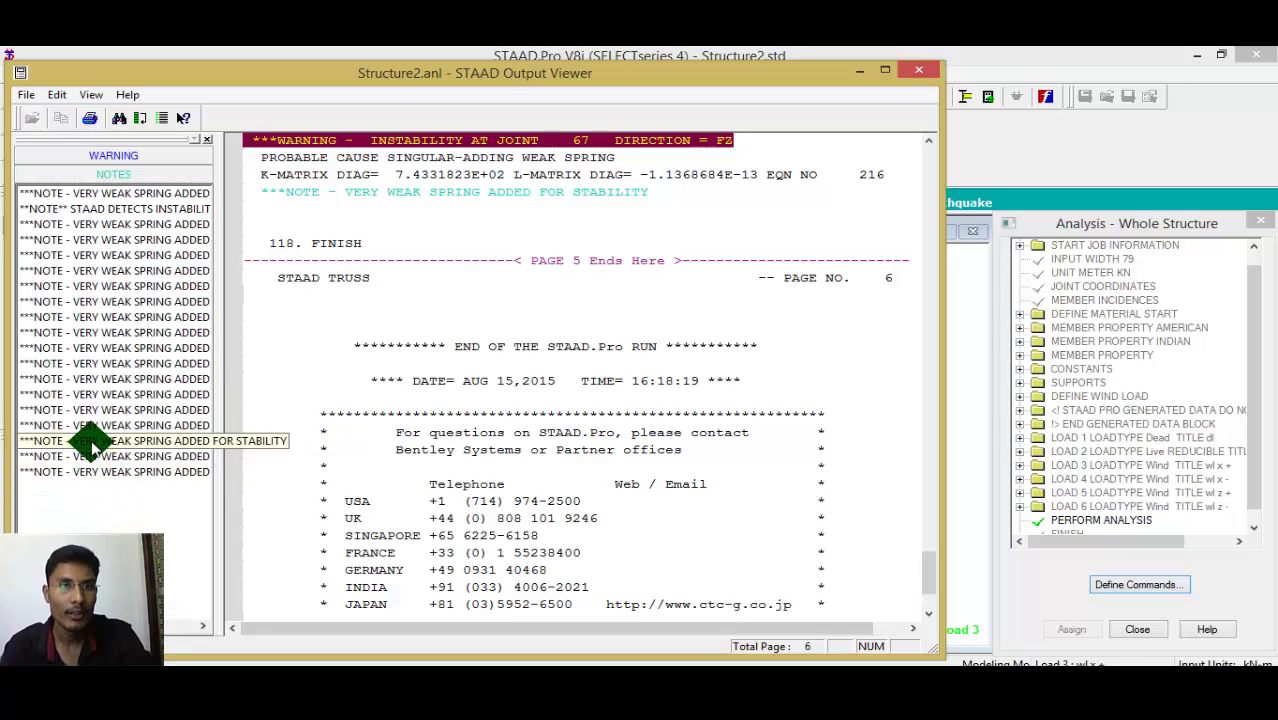
{"action": "left_click", "coordinate": [110, 241]}
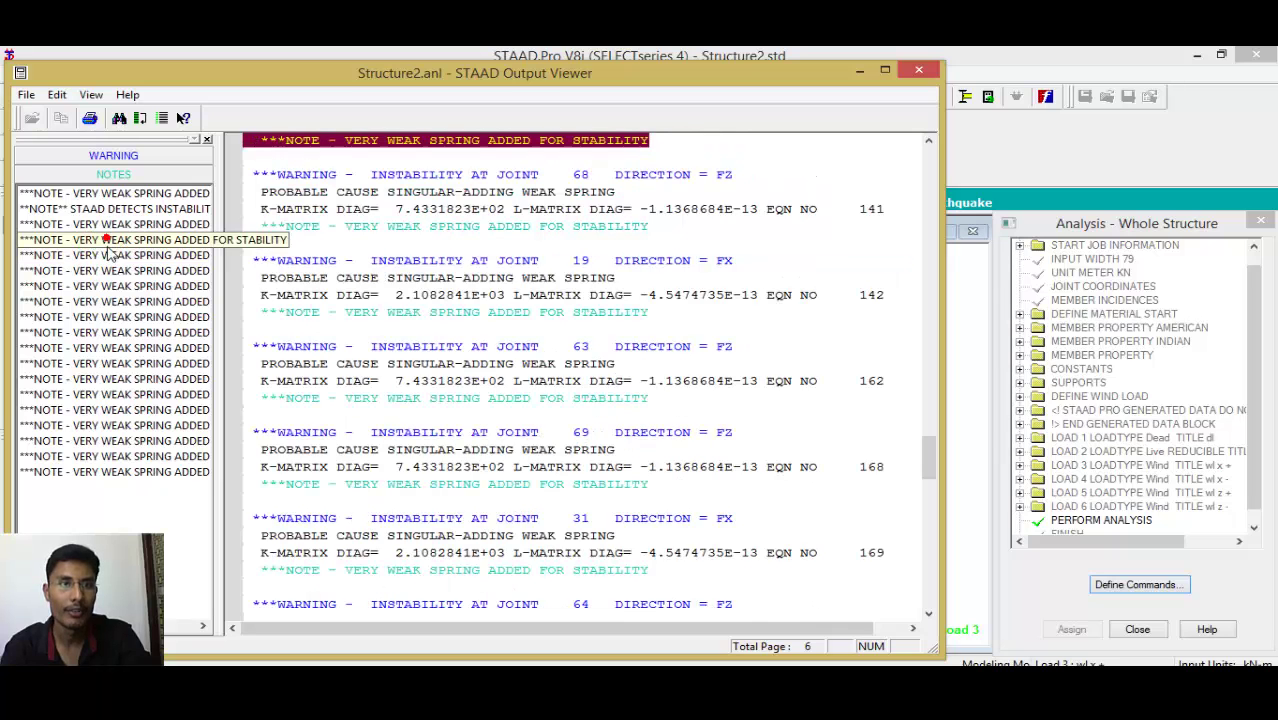
{"action": "key", "text": "Down"}
{"action": "key", "text": "Down"}
{"action": "key", "text": "Down"}
{"action": "key", "text": "Down"}
{"action": "key", "text": "Down"}
{"action": "key", "text": "Down"}
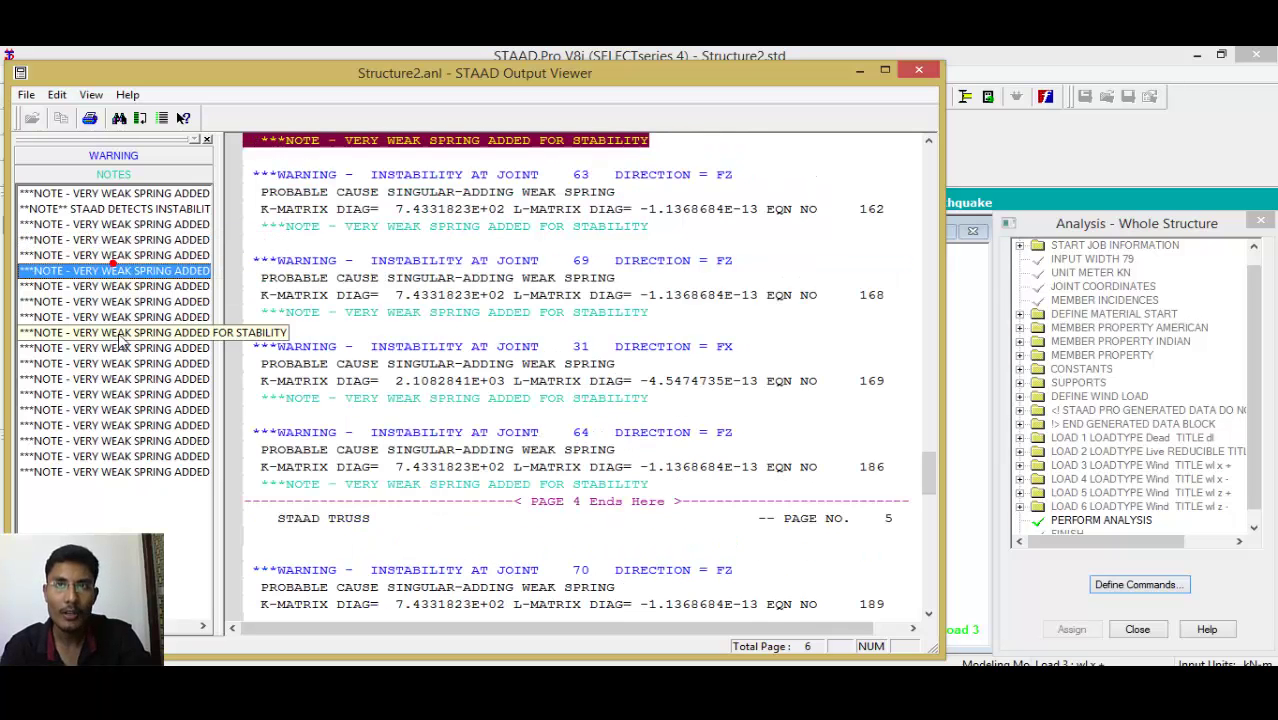
{"action": "left_click", "coordinate": [918, 70]}
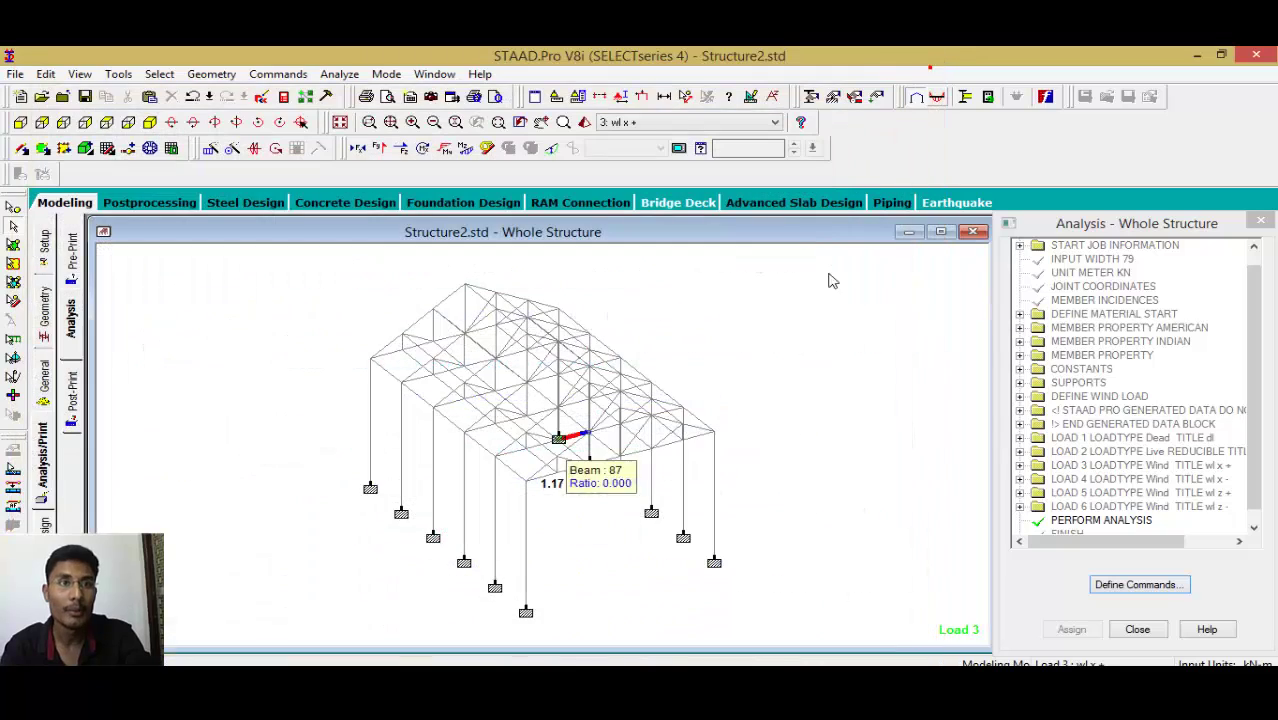
Check the structure for failed members by selecting all failed beams by specification.
{"action": "left_click", "coordinate": [160, 74]}
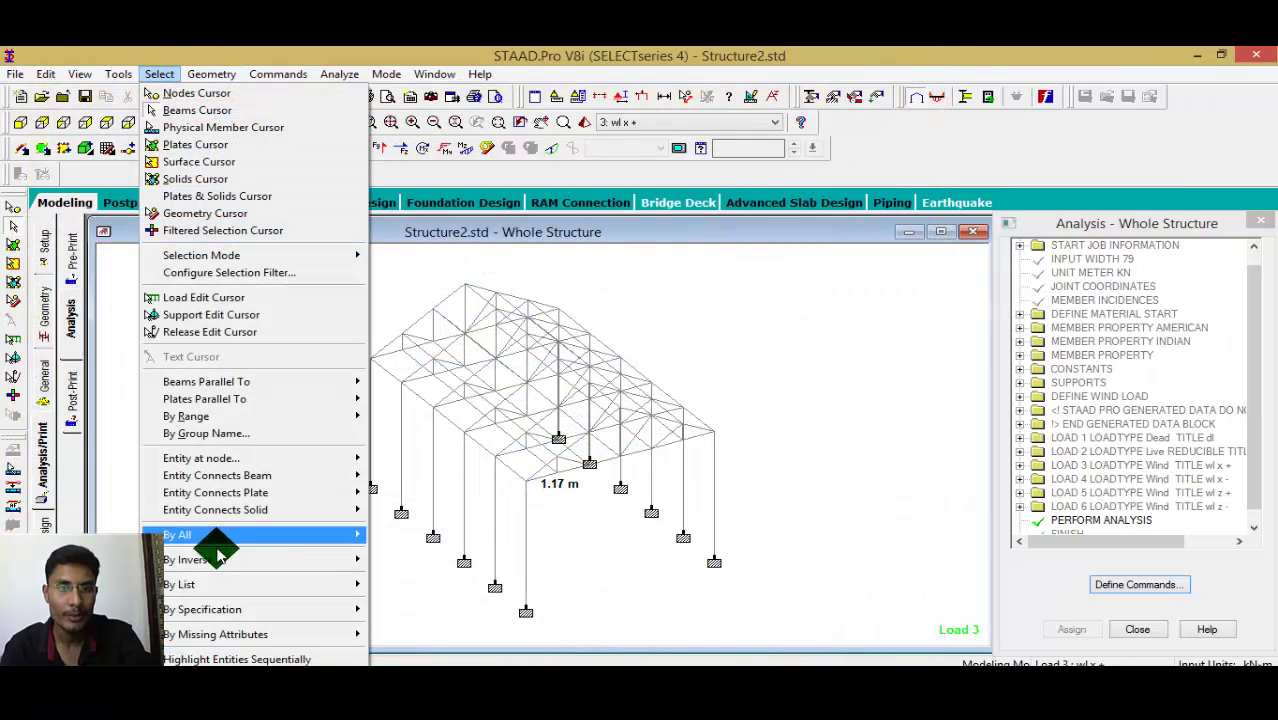
{"action": "mouse_move", "coordinate": [313, 609]}
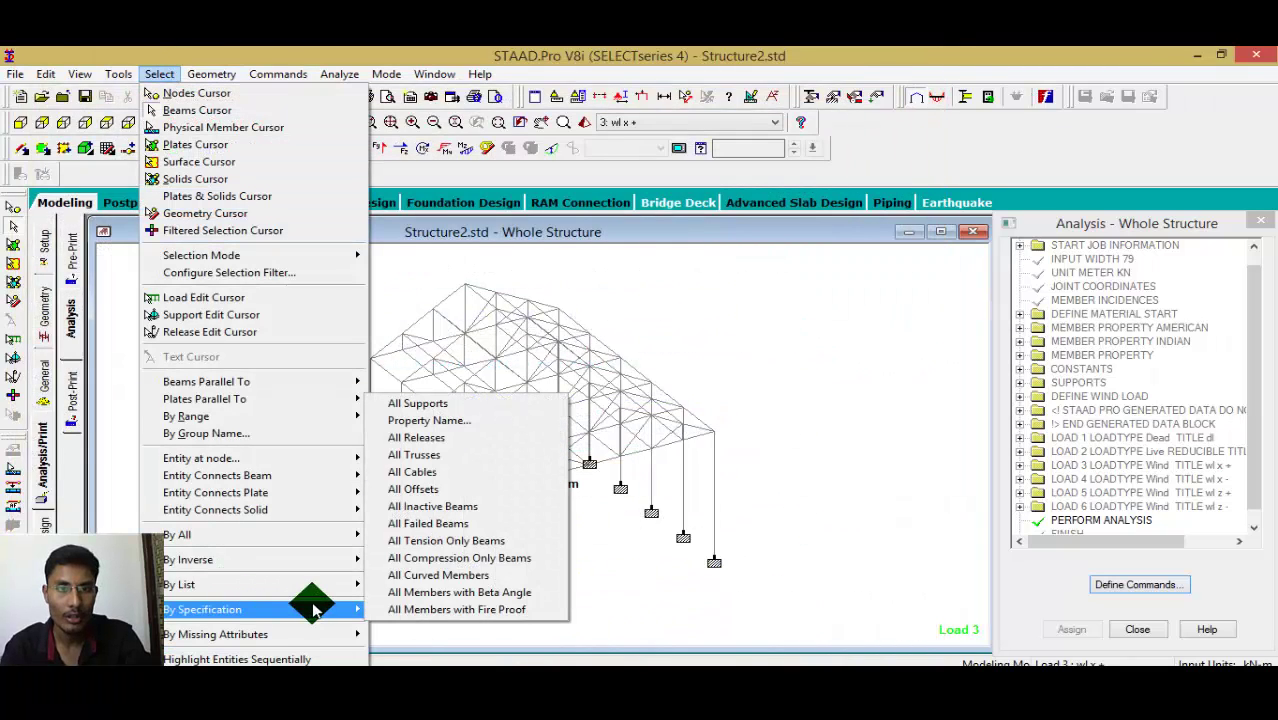
{"action": "left_click", "coordinate": [422, 523]}
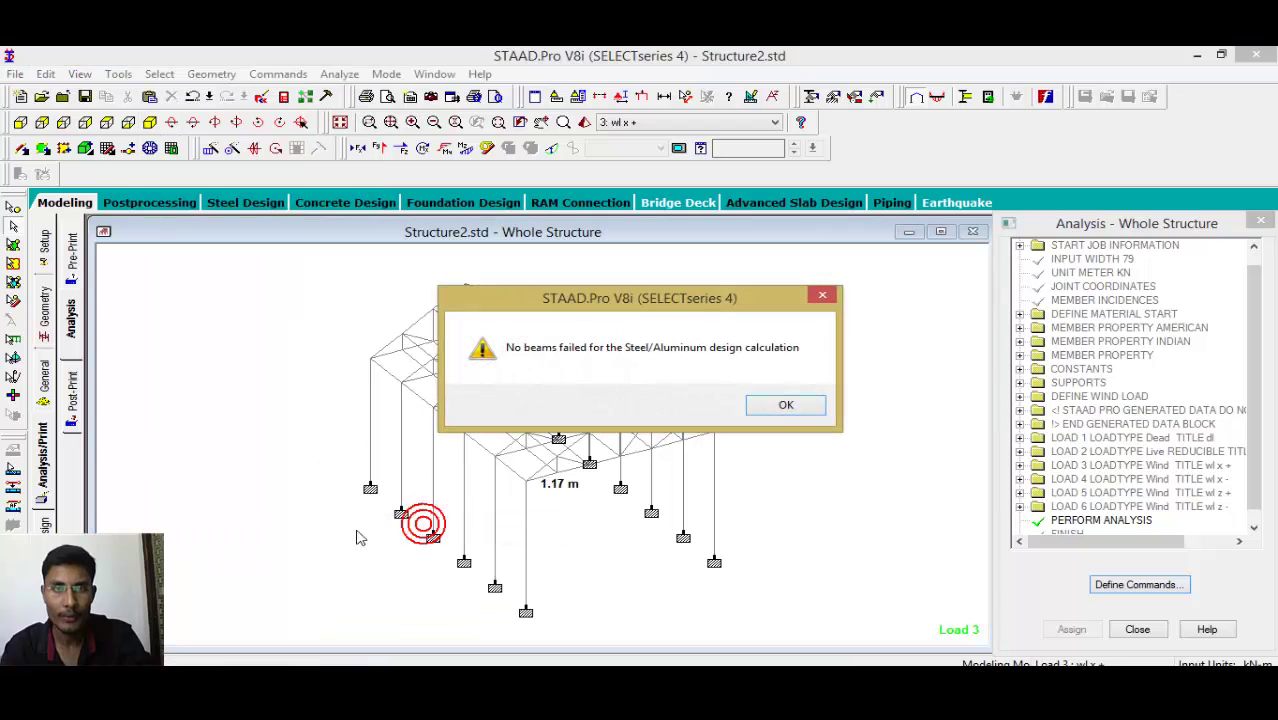
{"action": "left_click", "coordinate": [784, 404]}
{"action": "middle_click_drag", "start_coordinate": [750, 438], "coordinate": [645, 528]}
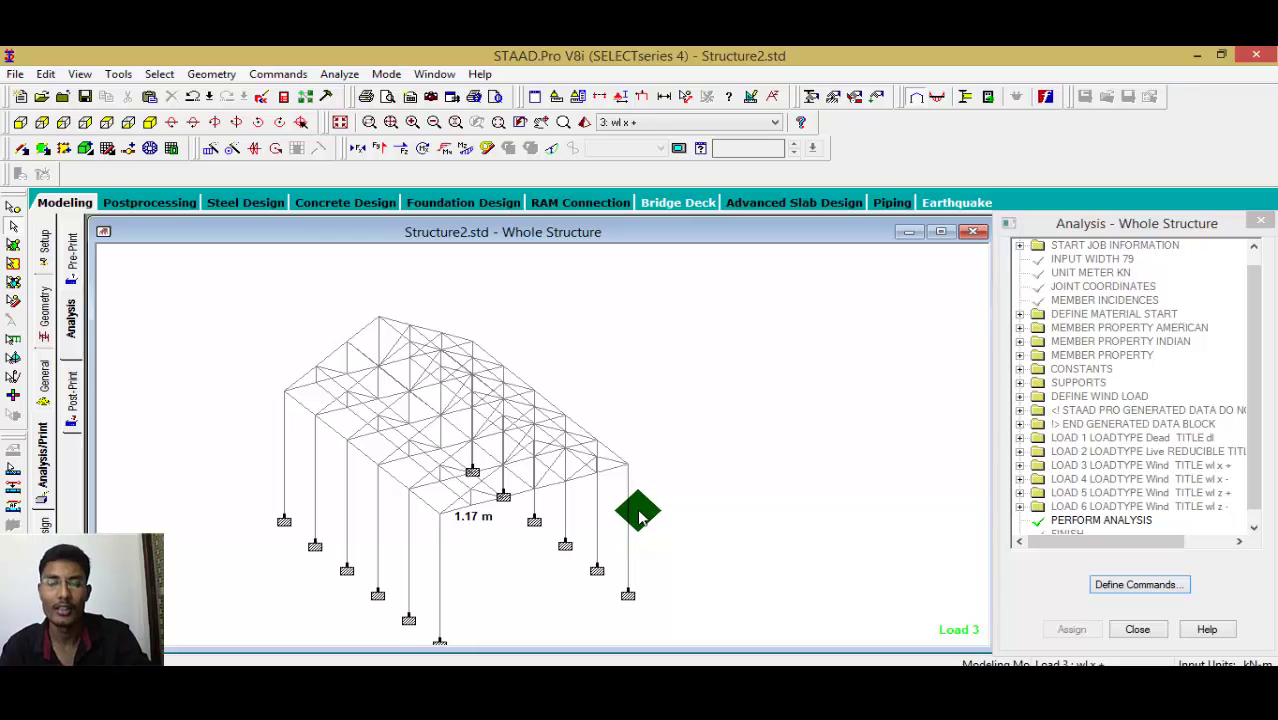
{"action": "middle_click_drag", "start_coordinate": [640, 507], "coordinate": [601, 490]}
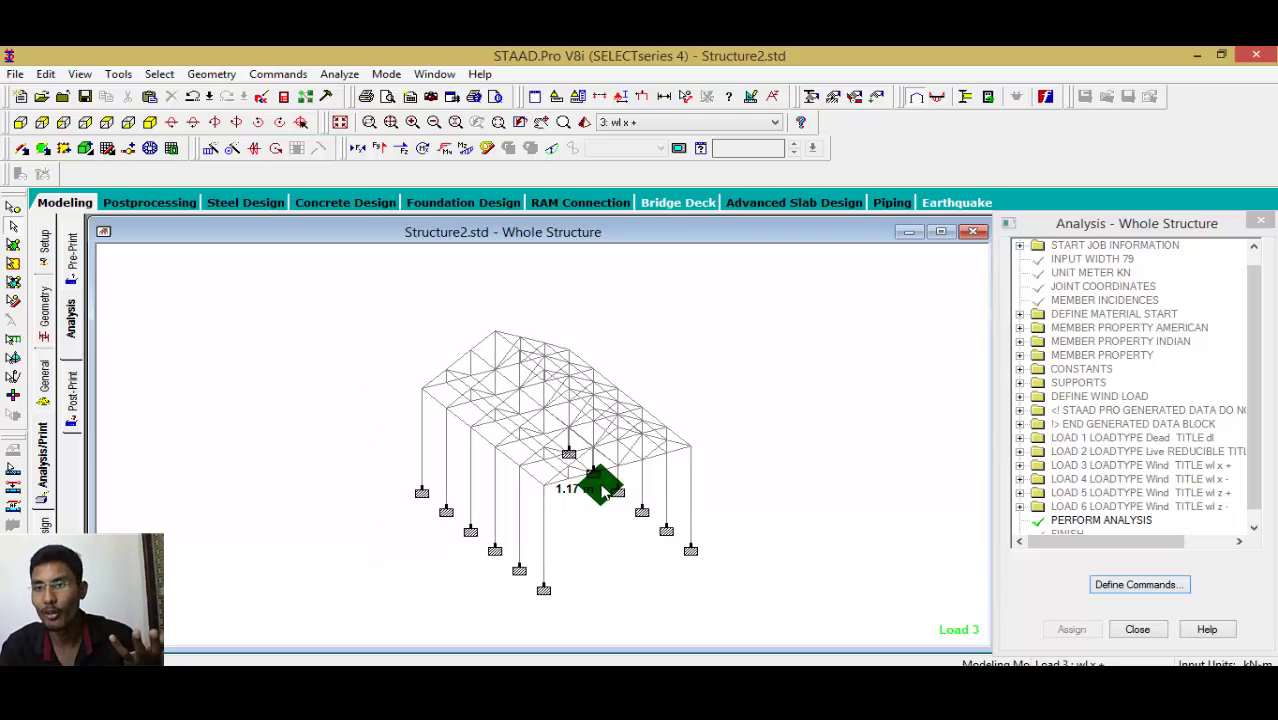